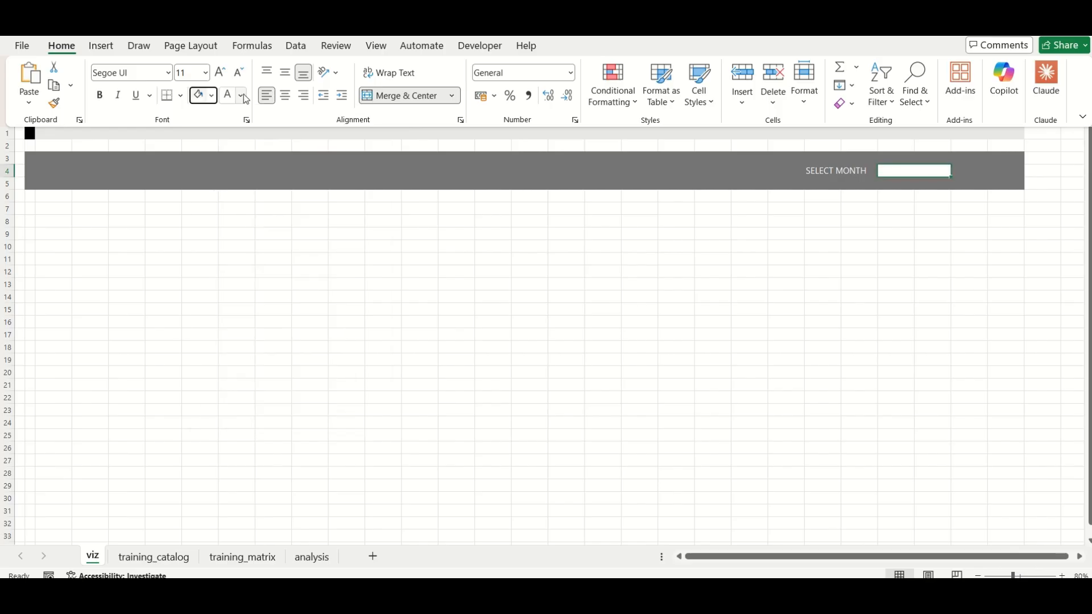
pyautogui.hotkey('ctrl', 'F1')
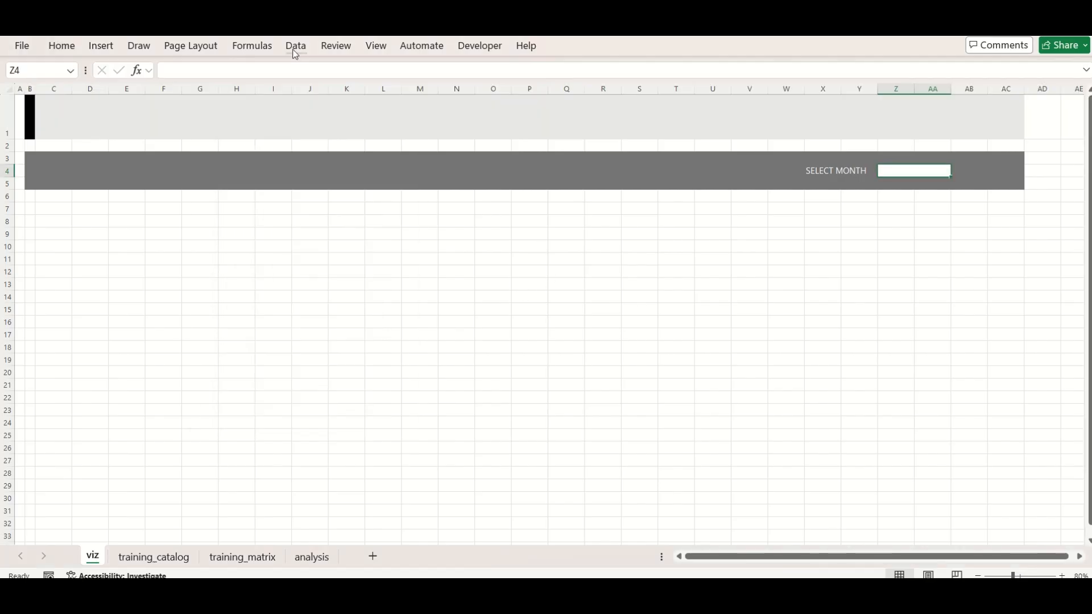
pyautogui.click(311, 560)
pyautogui.moveTo(84, 119); pyautogui.dragTo(91, 282)
pyautogui.click(62, 46)
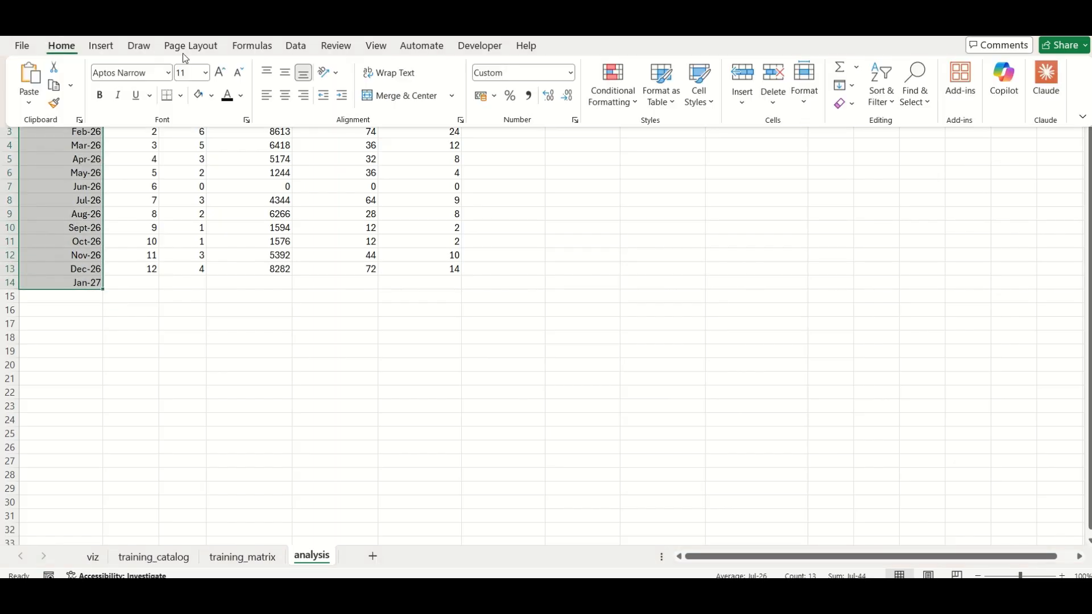
pyautogui.click(460, 121)
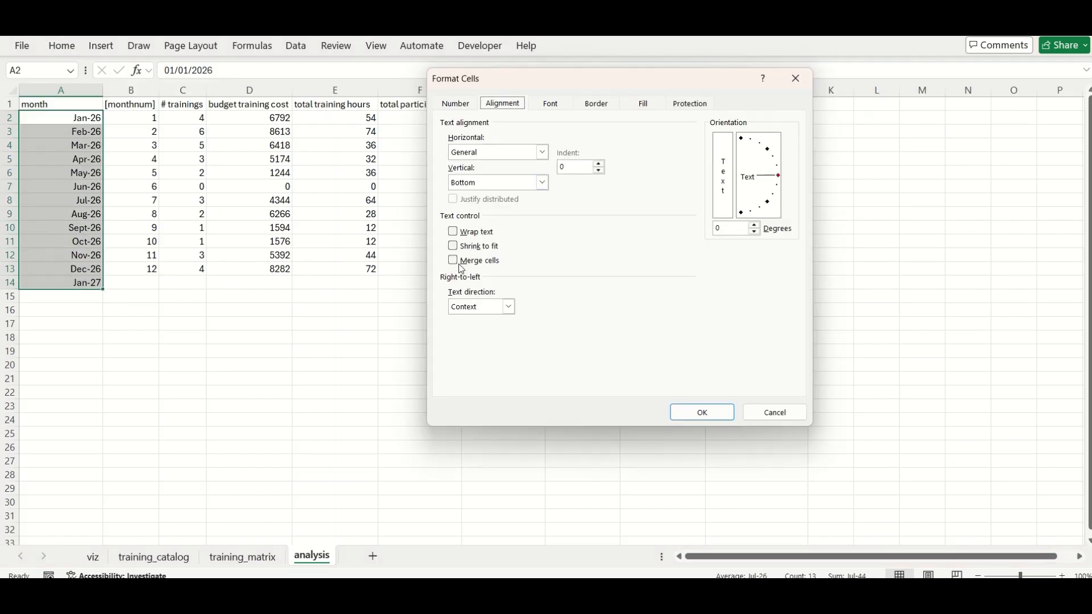
pyautogui.click(544, 105)
pyautogui.click(519, 229)
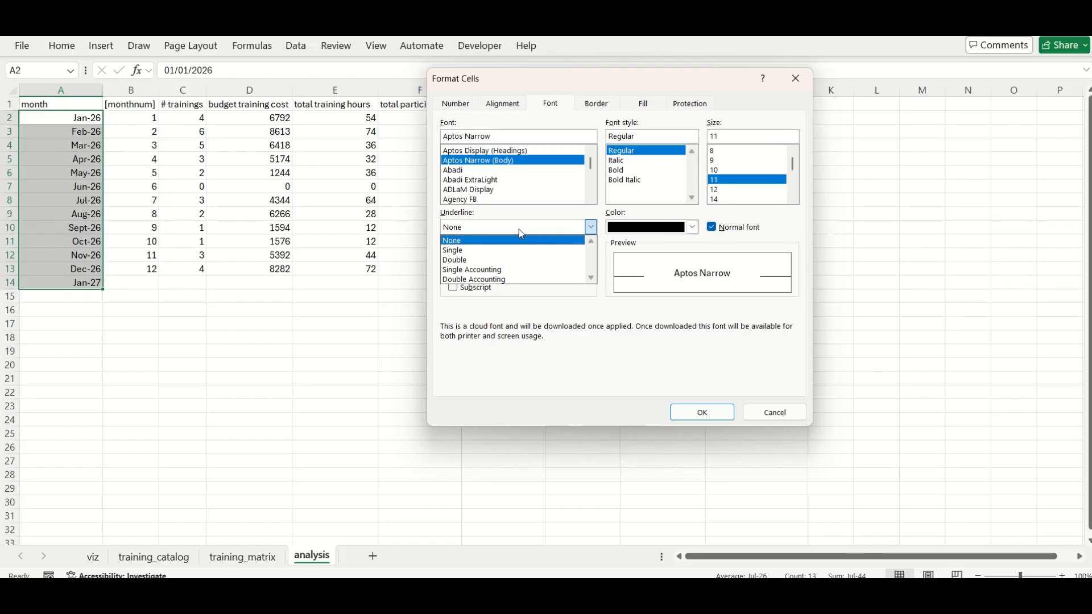
pyautogui.click(518, 230)
pyautogui.click(703, 413)
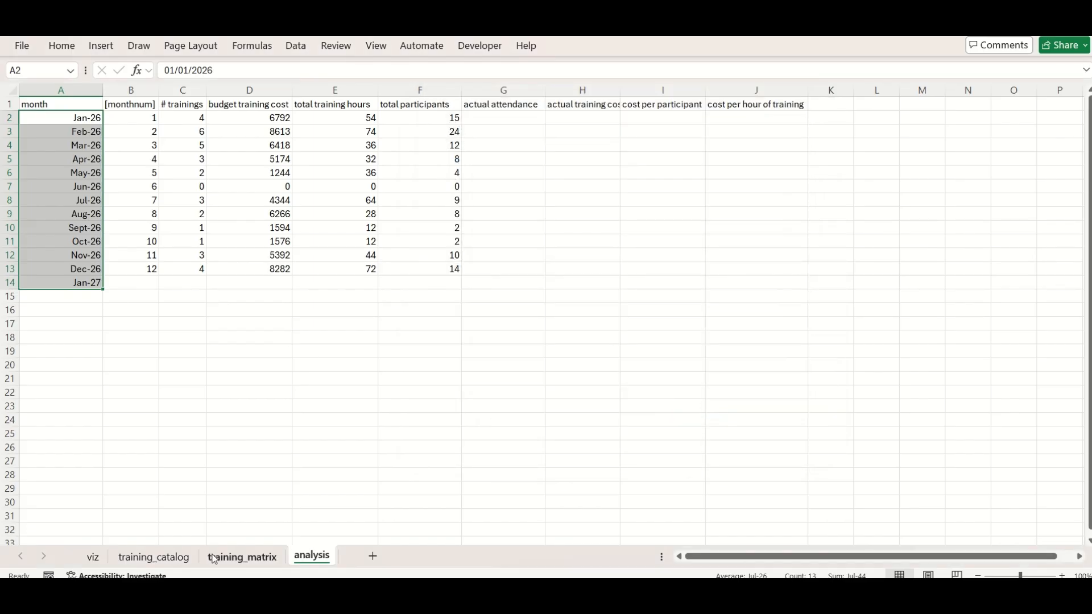
# Add list data validation to the SELECT MONTH cell Z4 on the viz sheet, sourced from =analysis!$A$2:$A$13
pyautogui.click(94, 557)
pyautogui.click(296, 45)
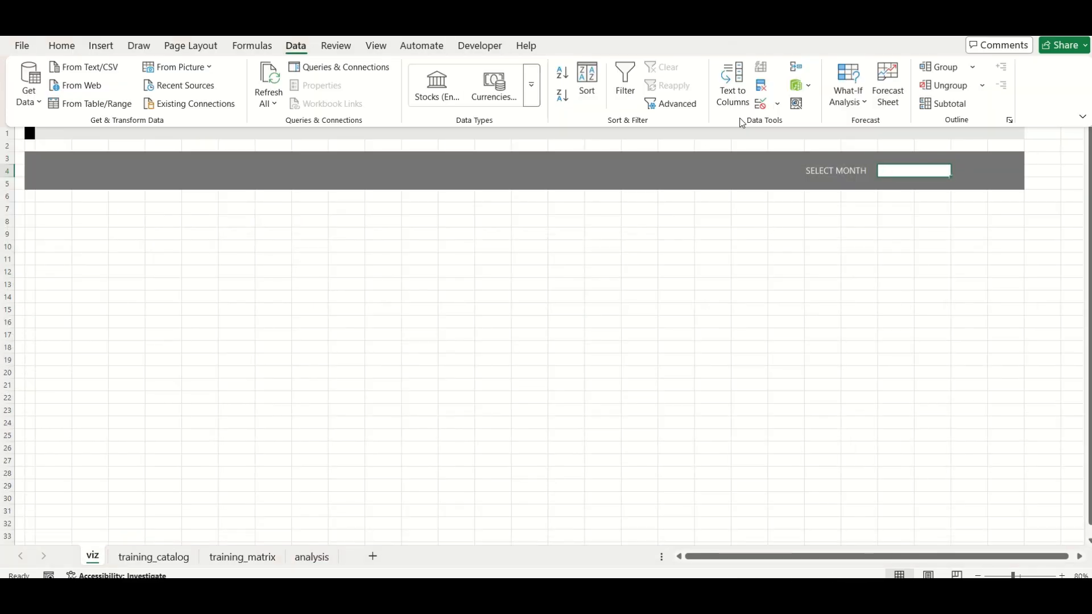
pyautogui.click(761, 104)
pyautogui.click(573, 214)
pyautogui.click(492, 254)
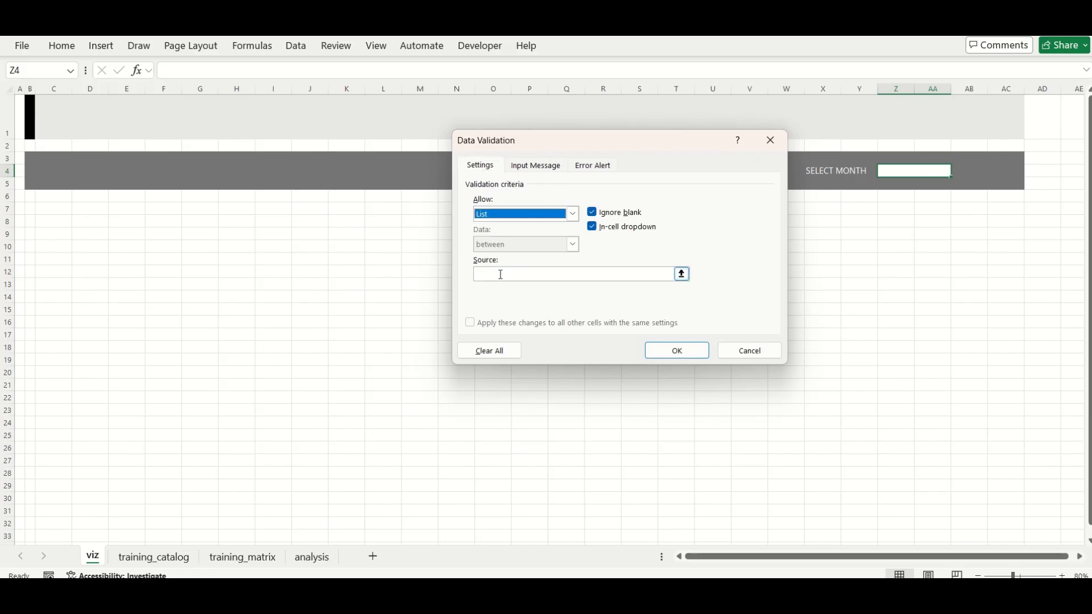
pyautogui.write('=')
pyautogui.click(319, 560)
pyautogui.moveTo(74, 117); pyautogui.dragTo(74, 268)
pyautogui.click(677, 350)
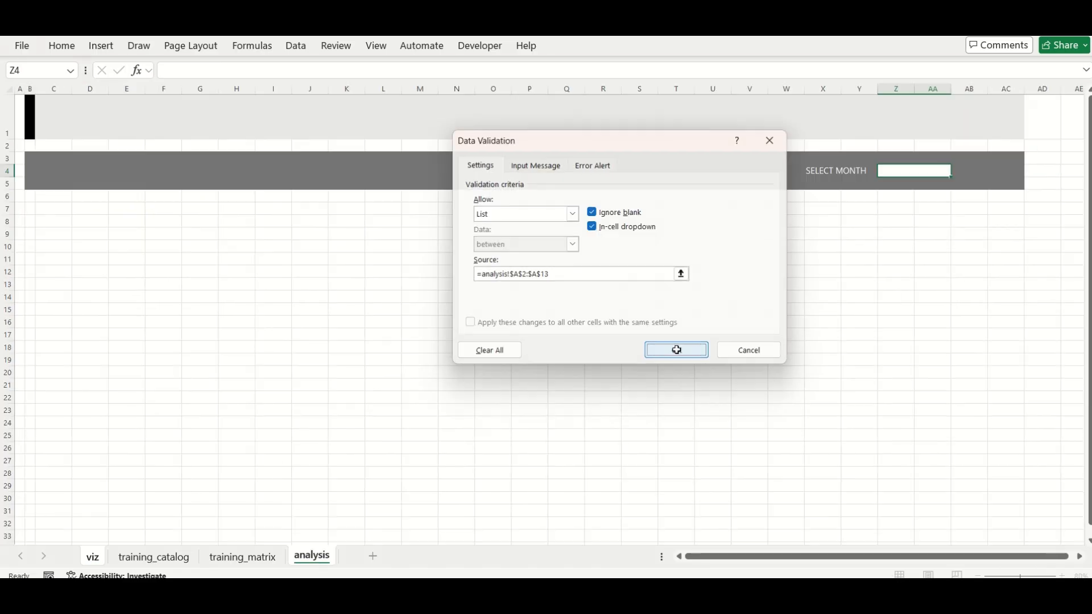
# Pick Apr-26 from the month drop-down in cell Z4
pyautogui.click(964, 172)
pyautogui.click(931, 170)
pyautogui.click(959, 171)
pyautogui.click(920, 226)
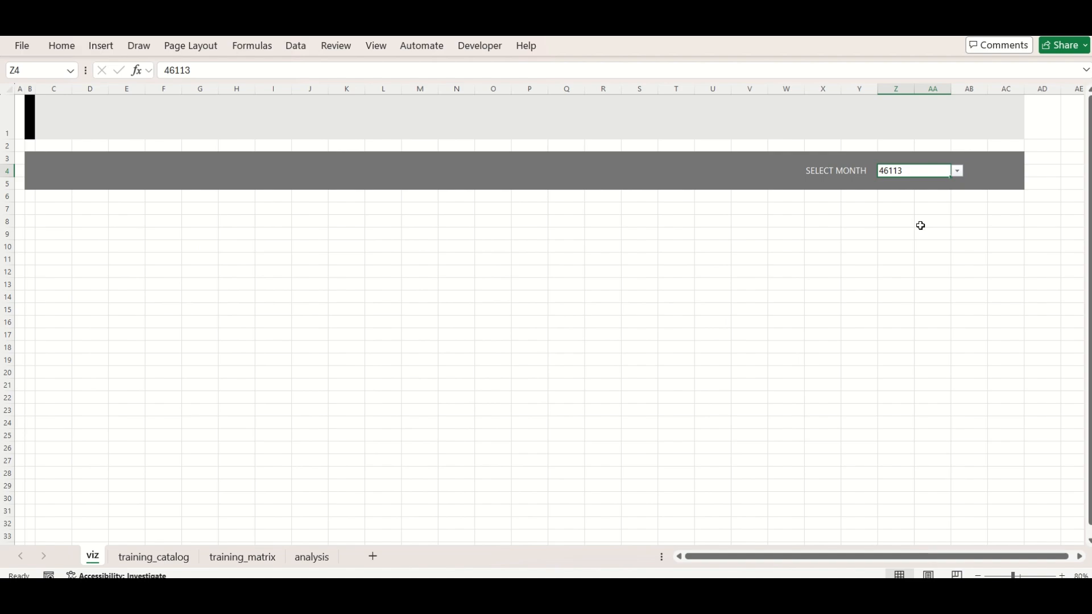
# Format cell Z4 with the custom date format mmmm yyyy to show the full month name and four-digit year
pyautogui.click(62, 45)
pyautogui.click(571, 72)
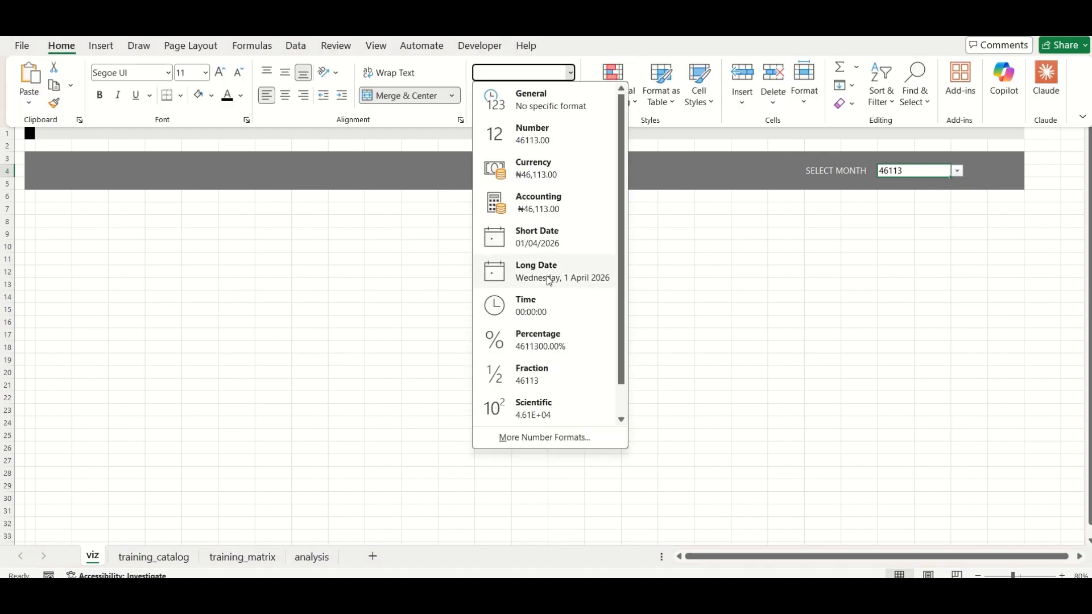
pyautogui.click(524, 243)
pyautogui.click(570, 72)
pyautogui.click(549, 441)
pyautogui.click(456, 243)
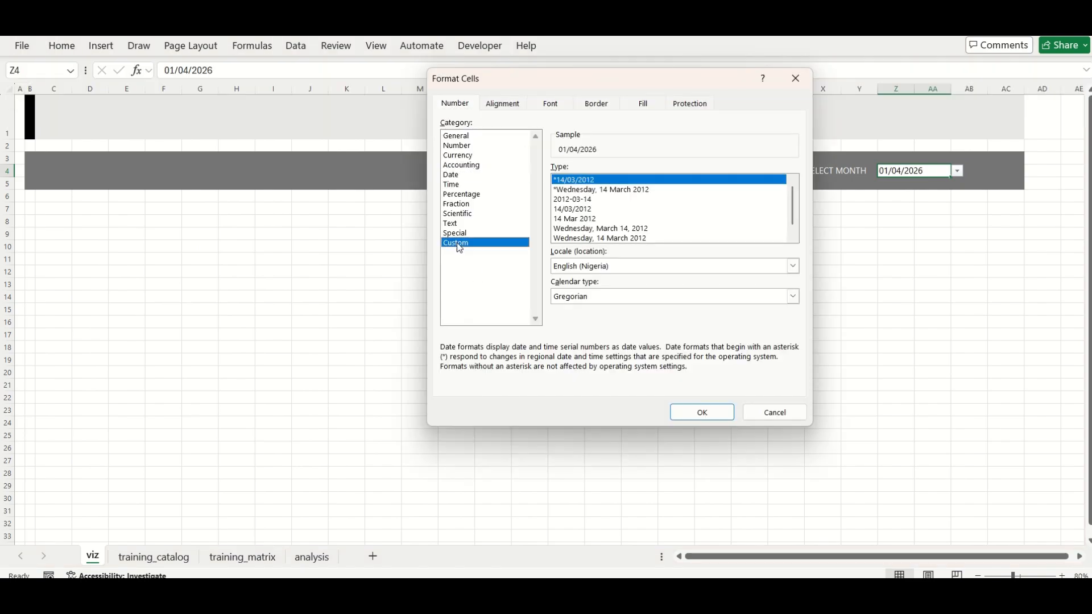
pyautogui.click(577, 281)
pyautogui.click(584, 179)
pyautogui.write('YY')
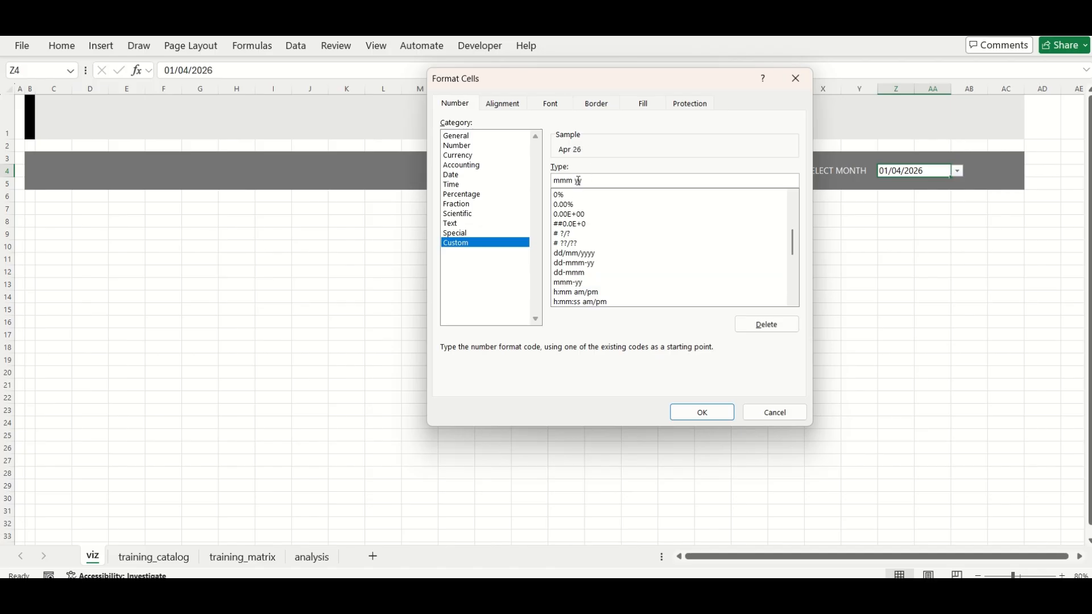
pyautogui.write('m')
pyautogui.press('Return')
# Choose Sept-26 from the SELECT MONTH drop-down
pyautogui.click(958, 171)
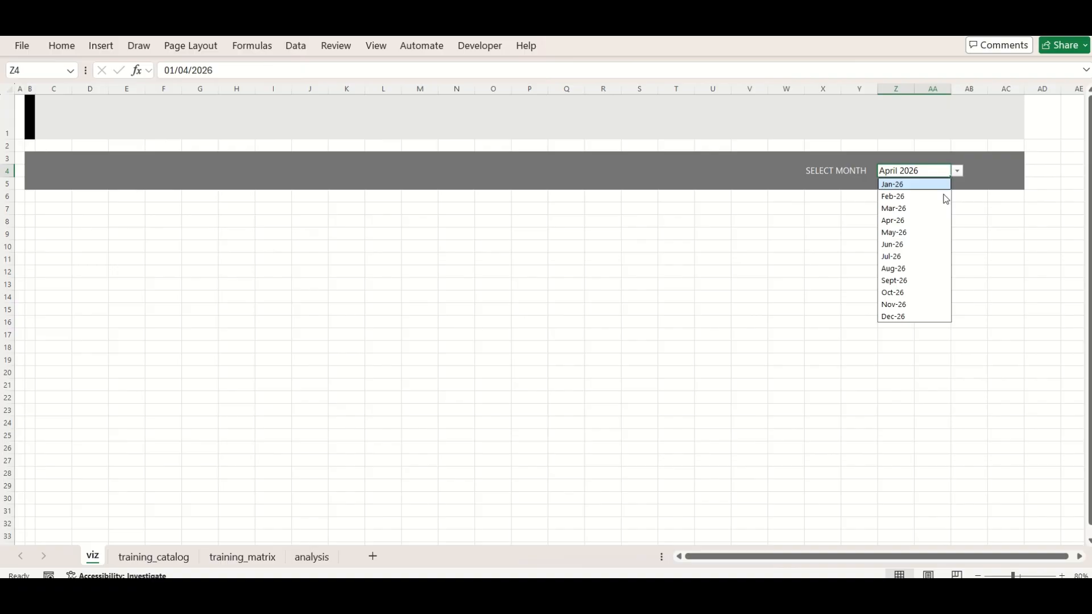
pyautogui.click(893, 281)
pyautogui.click(918, 211)
pyautogui.click(932, 170)
pyautogui.click(816, 275)
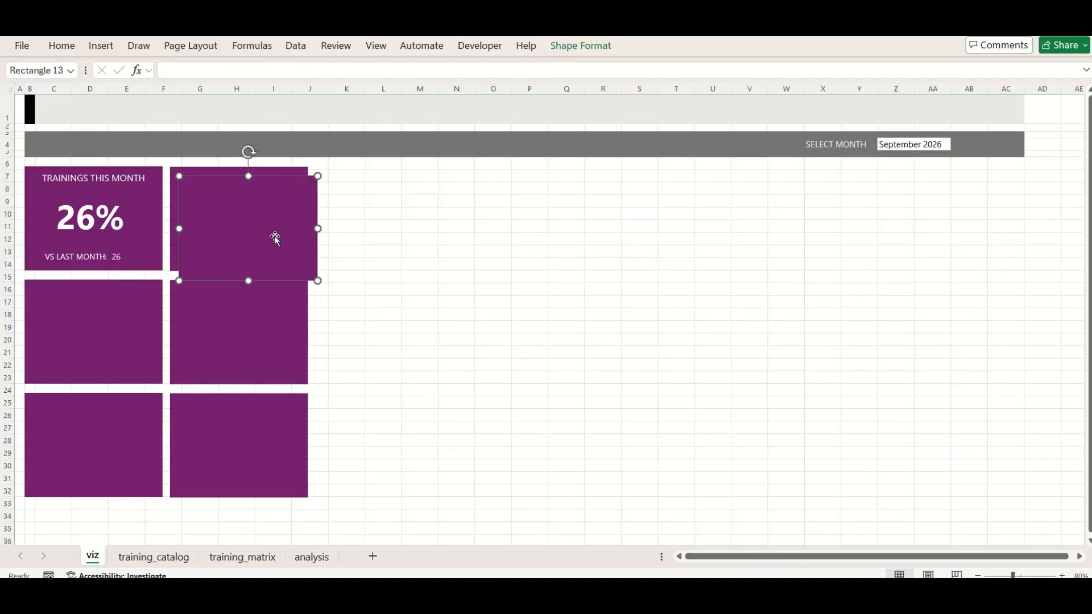
# Draw a purple rectangle about 8.33 cm high and 7.7 cm wide beside the KPI cards and duplicate it into a row of four
pyautogui.moveTo(275, 236); pyautogui.dragTo(485, 344)
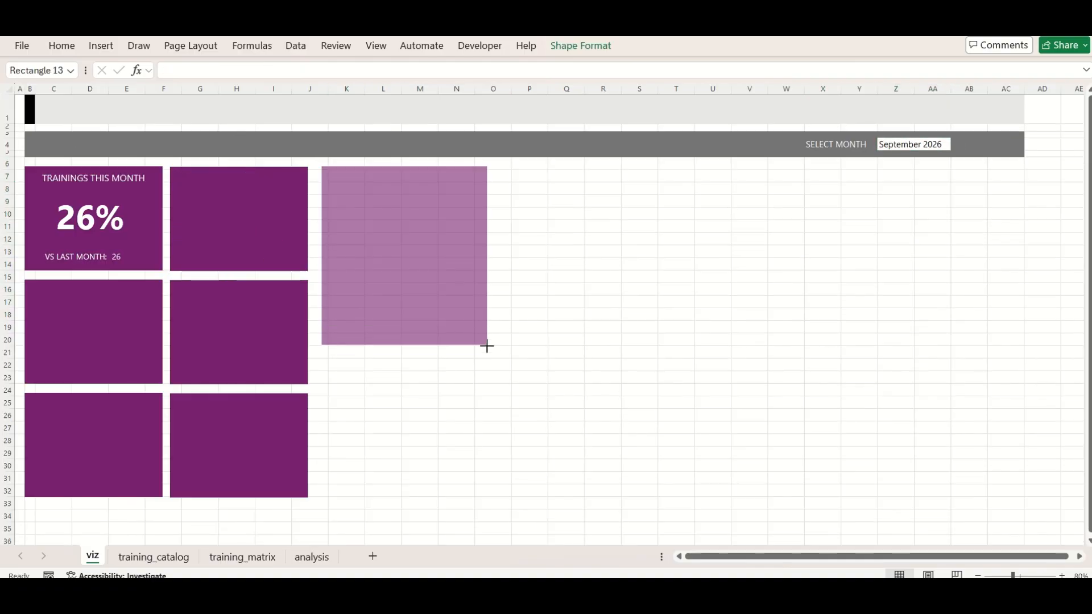
pyautogui.hotkey('ctrl', 'd')
pyautogui.moveTo(405, 256); pyautogui.dragTo(568, 279)
pyautogui.hotkey('ctrl', 'd')
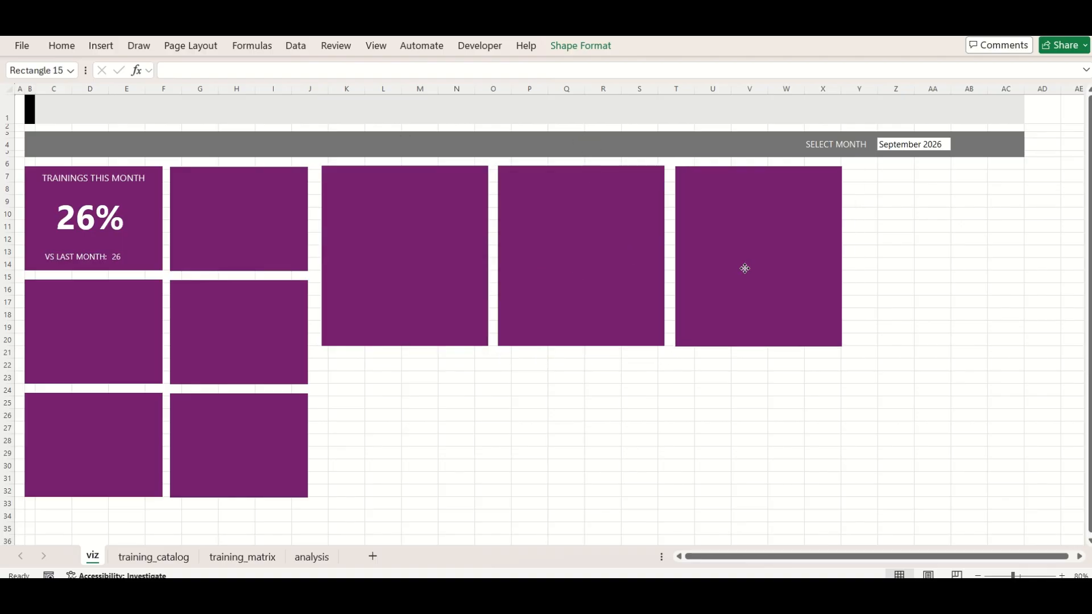
pyautogui.hotkey('ctrl', 'd')
pyautogui.click(713, 428)
# Select all six small KPI cards and nudge them slightly to the right
pyautogui.click(250, 449)
pyautogui.keyDown('ctrl'); pyautogui.click(119, 444); pyautogui.keyUp('ctrl')
pyautogui.keyDown('ctrl'); pyautogui.click(119, 341); pyautogui.keyUp('ctrl')
pyautogui.keyDown('ctrl'); pyautogui.click(145, 244); pyautogui.keyUp('ctrl')
pyautogui.keyDown('ctrl'); pyautogui.click(245, 250); pyautogui.keyUp('ctrl')
pyautogui.keyDown('ctrl'); pyautogui.click(250, 336); pyautogui.keyUp('ctrl')
pyautogui.press('Right')
pyautogui.press('Right')
pyautogui.press('Right')
pyautogui.press('Right')
pyautogui.press('Right')
pyautogui.press('Right')
pyautogui.press('Right')
pyautogui.press('Right')
pyautogui.press('Right')
pyautogui.press('Right')
pyautogui.press('Right')
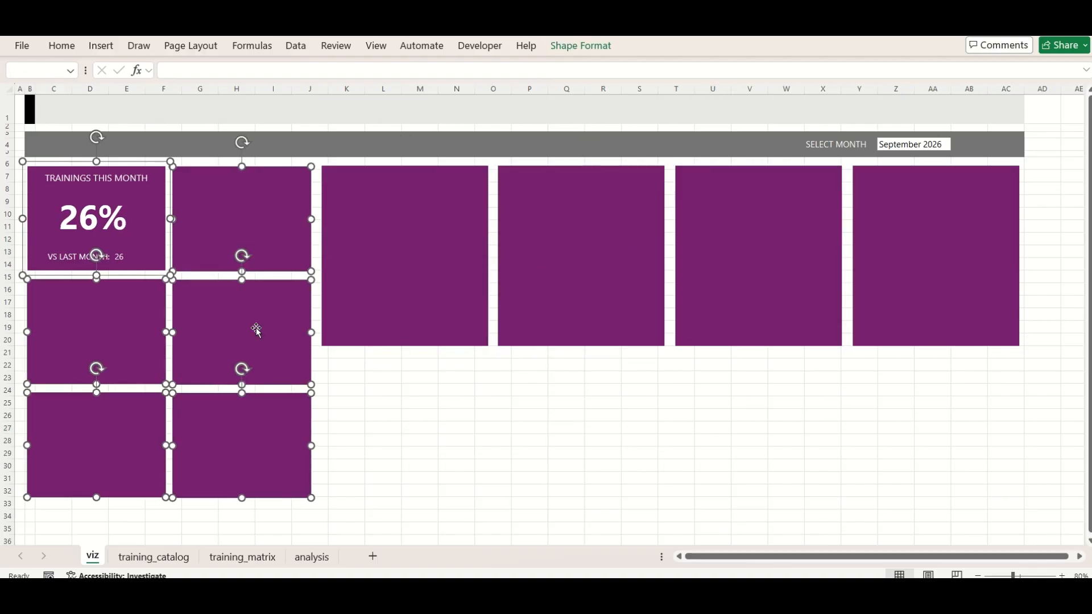
# Select the four tall rectangles and distribute them horizontally with even gaps
pyautogui.click(474, 320)
pyautogui.keyDown('ctrl'); pyautogui.click(637, 275); pyautogui.keyUp('ctrl')
pyautogui.keyDown('ctrl'); pyautogui.click(757, 267); pyautogui.keyUp('ctrl')
pyautogui.keyDown('ctrl'); pyautogui.click(893, 256); pyautogui.keyUp('ctrl')
pyautogui.click(581, 46)
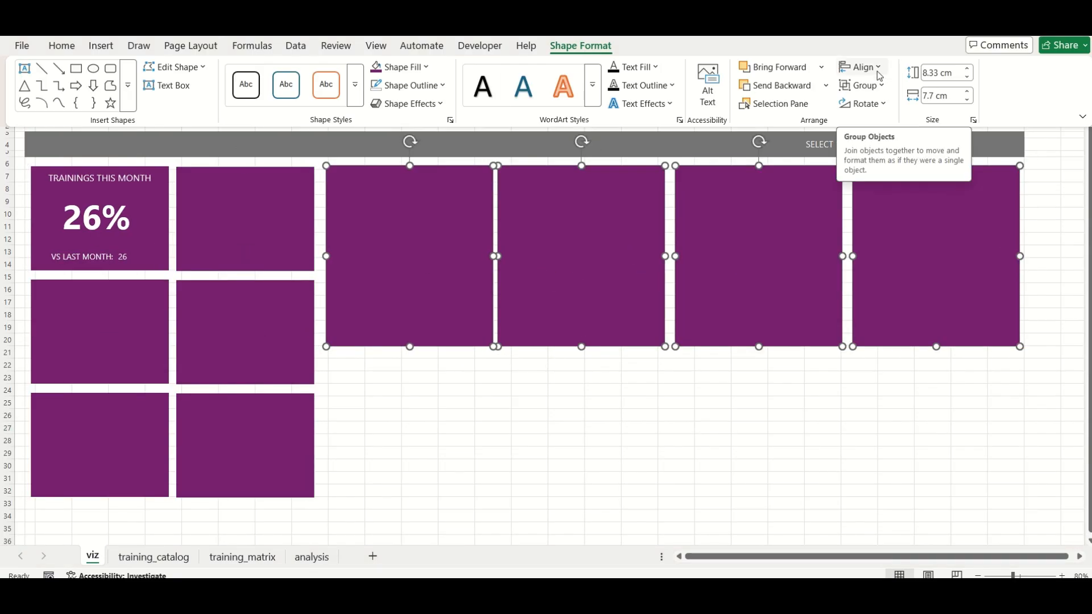
pyautogui.click(866, 66)
pyautogui.click(899, 208)
# Duplicate a tall rectangle below the row, widen it to span two rectangles, and place a second wide copy beside it
pyautogui.hotkey('ctrl', 'd')
pyautogui.moveTo(370, 297); pyautogui.dragTo(361, 473)
pyautogui.moveTo(492, 443); pyautogui.dragTo(669, 441)
pyautogui.hotkey('ctrl', 'd')
pyautogui.scroll(-3, 561, 504)
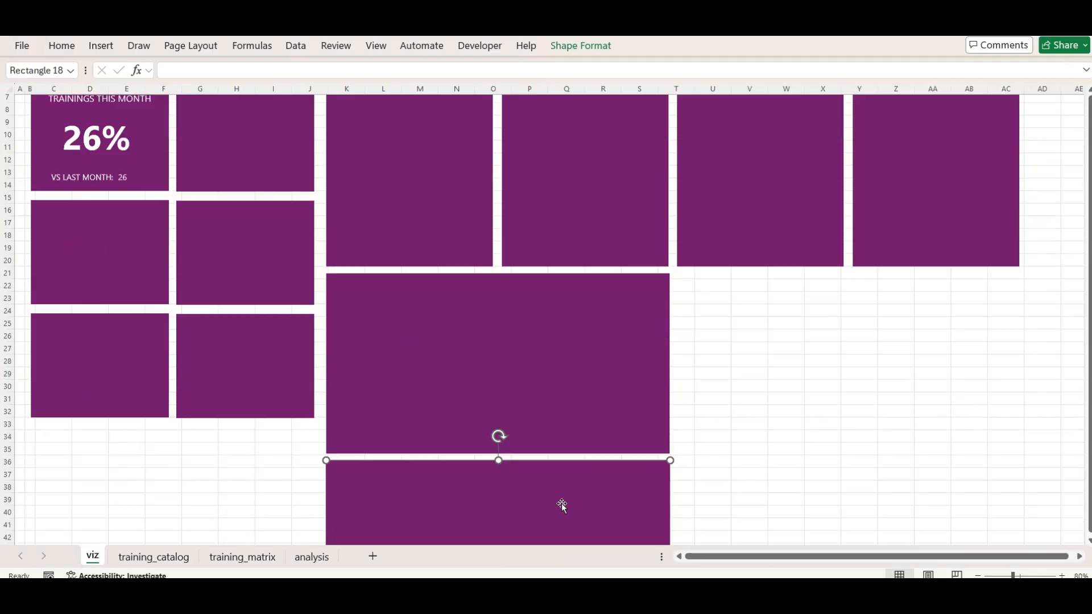
pyautogui.moveTo(561, 505); pyautogui.dragTo(878, 320)
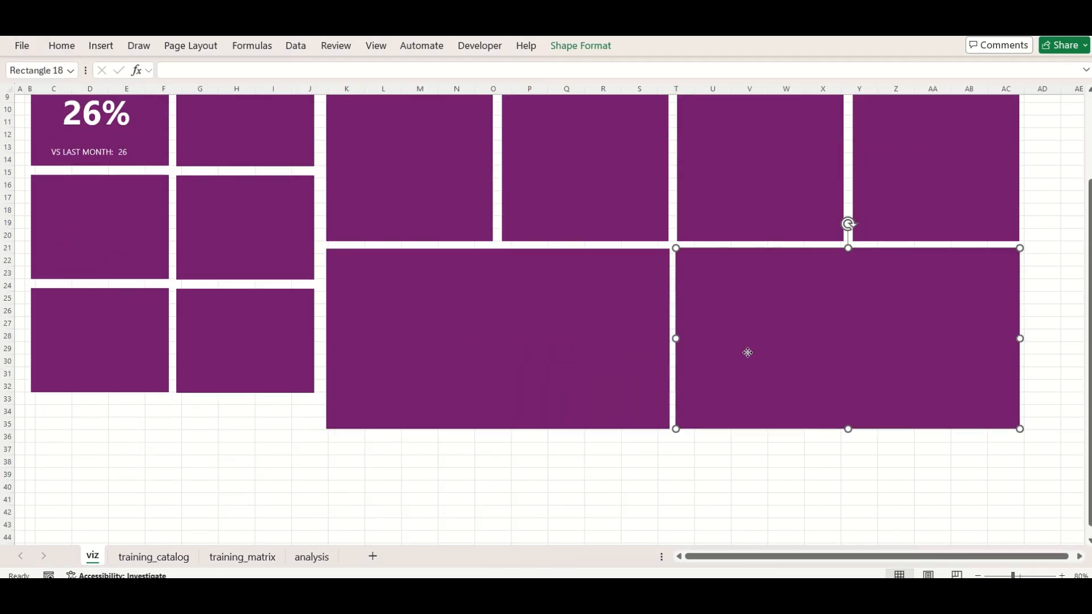
pyautogui.scroll(3, 163, 312)
# Extend the TRAININGS THIS MONTH card downward and delete the blank card below it
pyautogui.click(126, 356)
pyautogui.click(135, 241)
pyautogui.moveTo(99, 271); pyautogui.dragTo(99, 293)
pyautogui.click(110, 328)
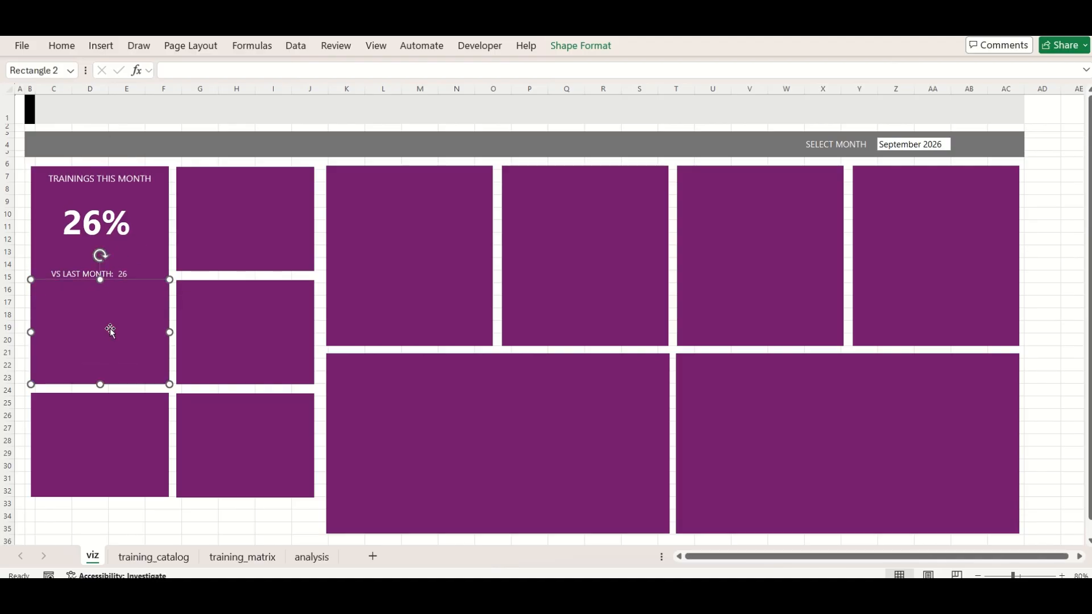
pyautogui.press('Delete')
# Duplicate the TRAININGS THIS MONTH card directly beneath itself and delete the blank card at the bottom of that column
pyautogui.click(102, 275)
pyautogui.click(169, 194)
pyautogui.hotkey('ctrl', 'd')
pyautogui.moveTo(175, 178); pyautogui.dragTo(168, 300)
pyautogui.click(134, 458)
pyautogui.press('Delete')
# Duplicate the second KPI card as the third card of the column, aligned with the cards above and the wide rectangles' bottom edge
pyautogui.click(152, 397)
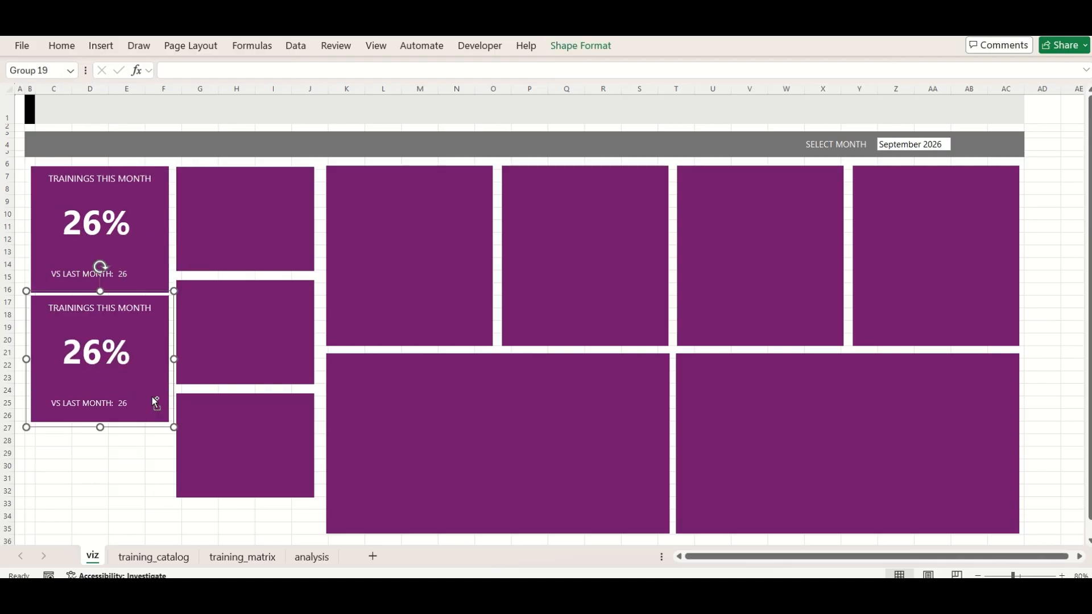
pyautogui.hotkey('ctrl', 'd')
pyautogui.moveTo(152, 392); pyautogui.dragTo(139, 494)
pyautogui.click(489, 467)
pyautogui.keyDown('ctrl'); pyautogui.click(734, 466); pyautogui.keyUp('ctrl')
pyautogui.click(165, 493)
pyautogui.press('Right')
pyautogui.press('Right')
pyautogui.press('Right')
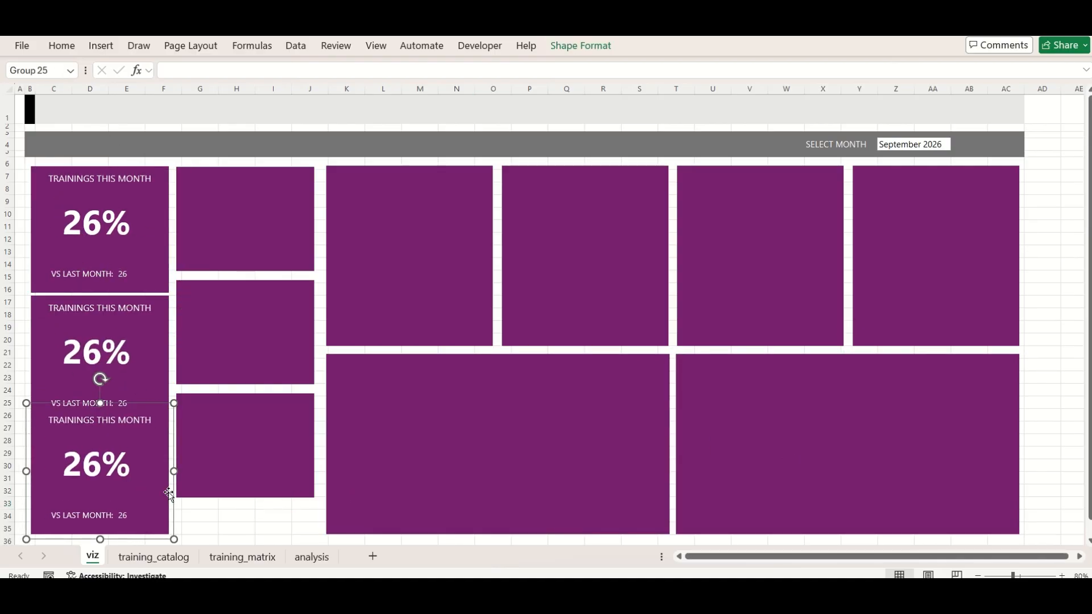
# Select the three TRAININGS THIS MONTH cards and reduce their height slightly together
pyautogui.click(140, 344)
pyautogui.click(138, 259)
pyautogui.keyDown('ctrl'); pyautogui.click(137, 354); pyautogui.keyUp('ctrl')
pyautogui.keyDown('ctrl'); pyautogui.click(138, 499); pyautogui.keyUp('ctrl')
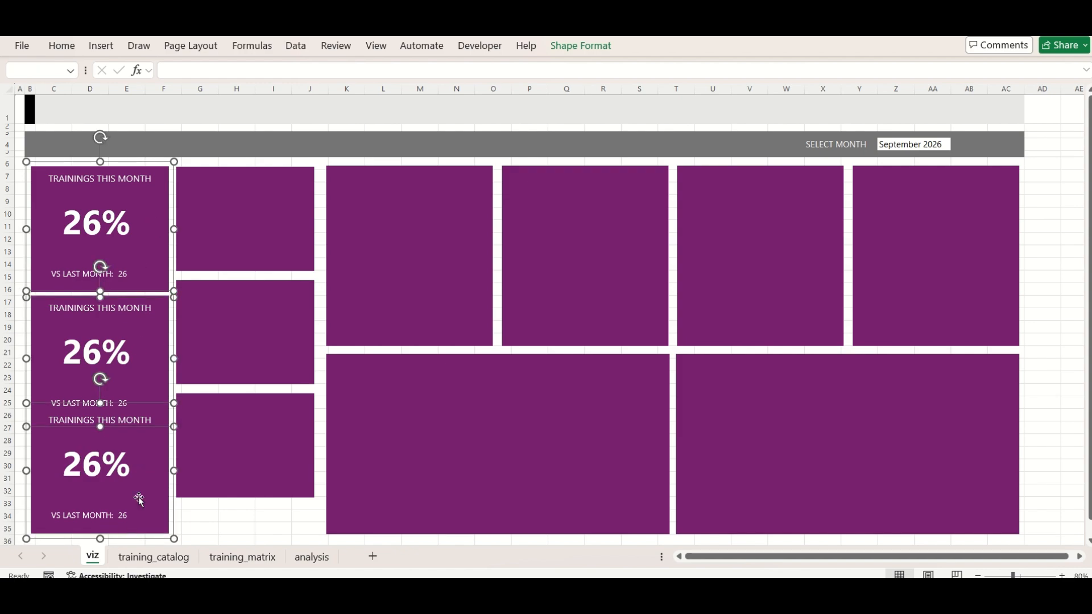
pyautogui.moveTo(100, 540); pyautogui.dragTo(98, 530)
# Nudge the middle and bottom KPI cards so they no longer overlap and the column ends level with the wide rectangles
pyautogui.click(145, 507)
pyautogui.press('Down')
pyautogui.press('Down')
pyautogui.click(141, 325)
pyautogui.press('Up')
pyautogui.press('Up')
pyautogui.press('Up')
pyautogui.keyDown('ctrl'); pyautogui.click(141, 231); pyautogui.keyUp('ctrl')
pyautogui.keyDown('ctrl'); pyautogui.click(134, 499); pyautogui.keyUp('ctrl')
pyautogui.click(236, 516)
pyautogui.click(165, 500)
pyautogui.press('Down')
pyautogui.press('Down')
pyautogui.press('Down')
pyautogui.press('Down')
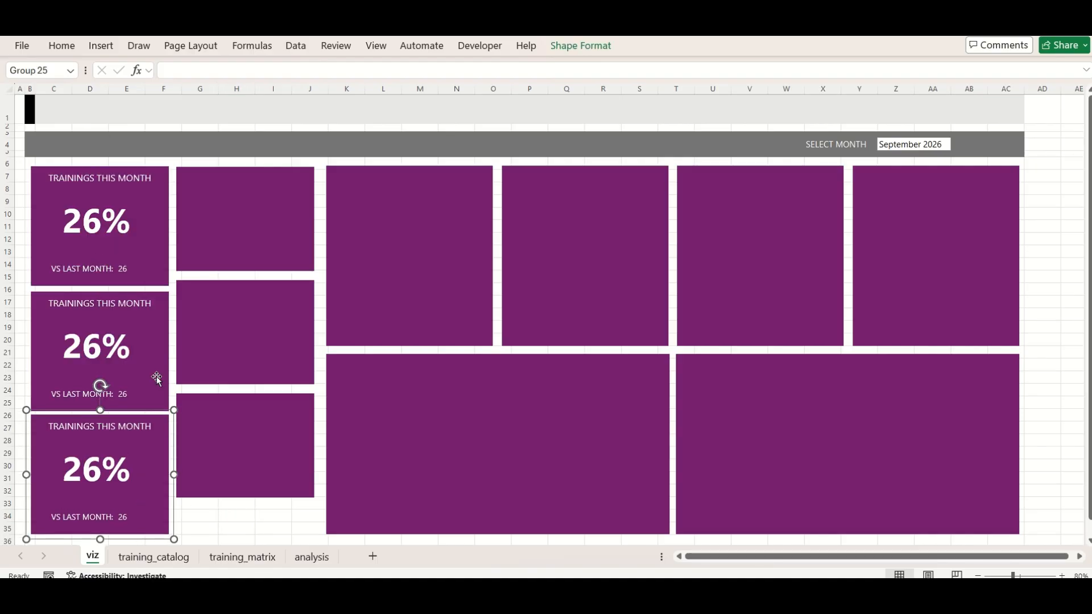
# Distribute the three KPI cards vertically with even gaps
pyautogui.keyDown('ctrl'); pyautogui.click(155, 375); pyautogui.keyUp('ctrl')
pyautogui.keyDown('ctrl'); pyautogui.click(149, 251); pyautogui.keyUp('ctrl')
pyautogui.click(580, 46)
pyautogui.click(863, 66)
pyautogui.click(893, 234)
# Delete the three blank rectangles beside the KPI cards and put a duplicate of the three-card column in their place
pyautogui.click(273, 239)
pyautogui.keyDown('ctrl'); pyautogui.click(246, 471); pyautogui.keyUp('ctrl')
pyautogui.press('Delete')
pyautogui.click(149, 250)
pyautogui.keyDown('ctrl'); pyautogui.click(147, 474); pyautogui.keyUp('ctrl')
pyautogui.hotkey('ctrl', 'd')
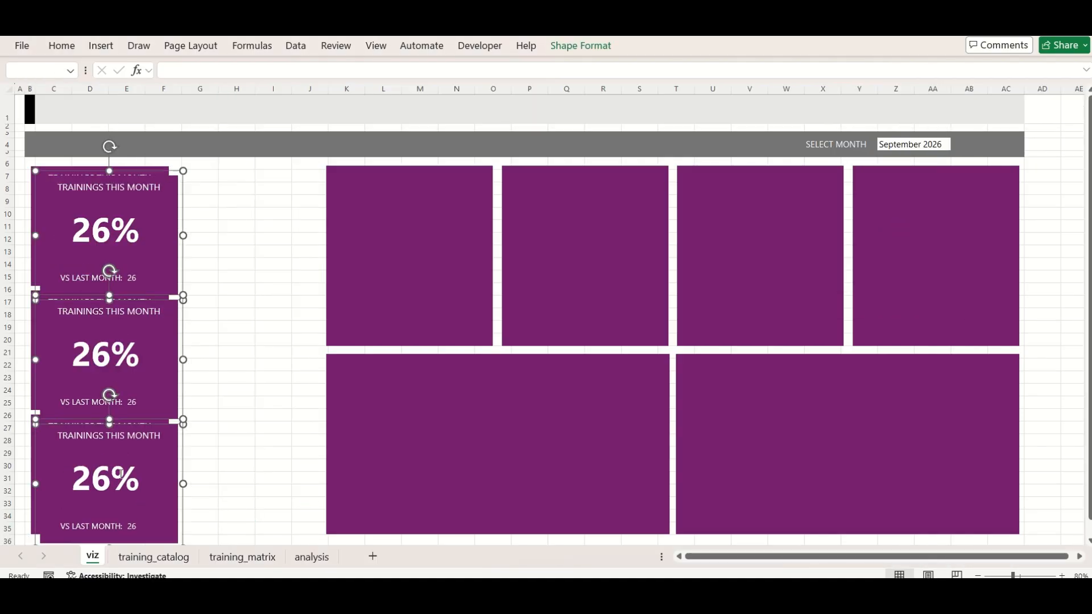
pyautogui.moveTo(146, 474); pyautogui.dragTo(281, 465)
pyautogui.click(578, 458)
pyautogui.click(191, 46)
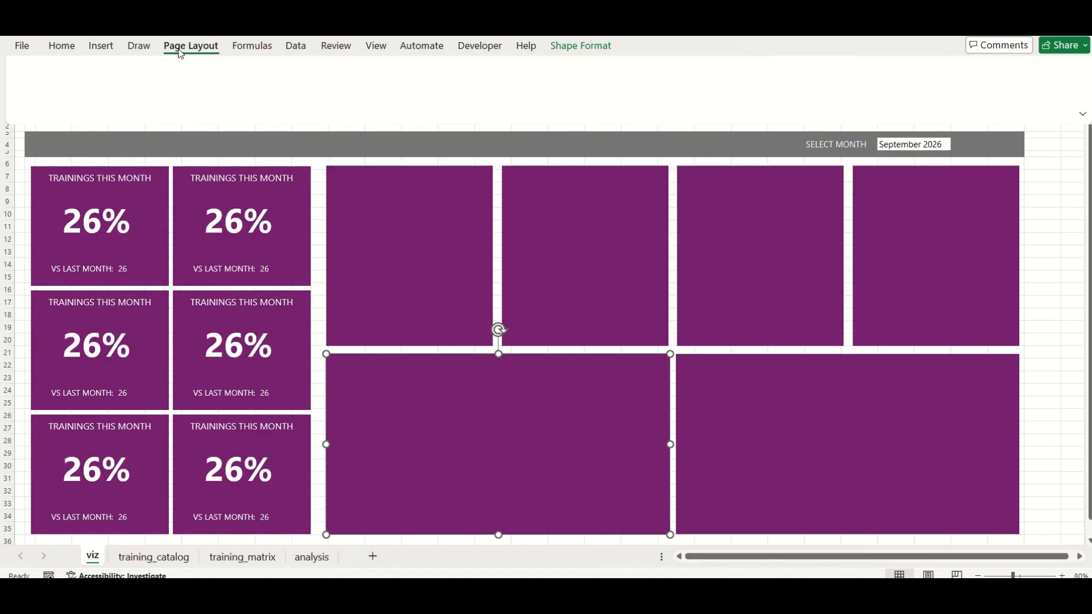
pyautogui.click(71, 67)
pyautogui.press('Escape')
pyautogui.click(410, 239)
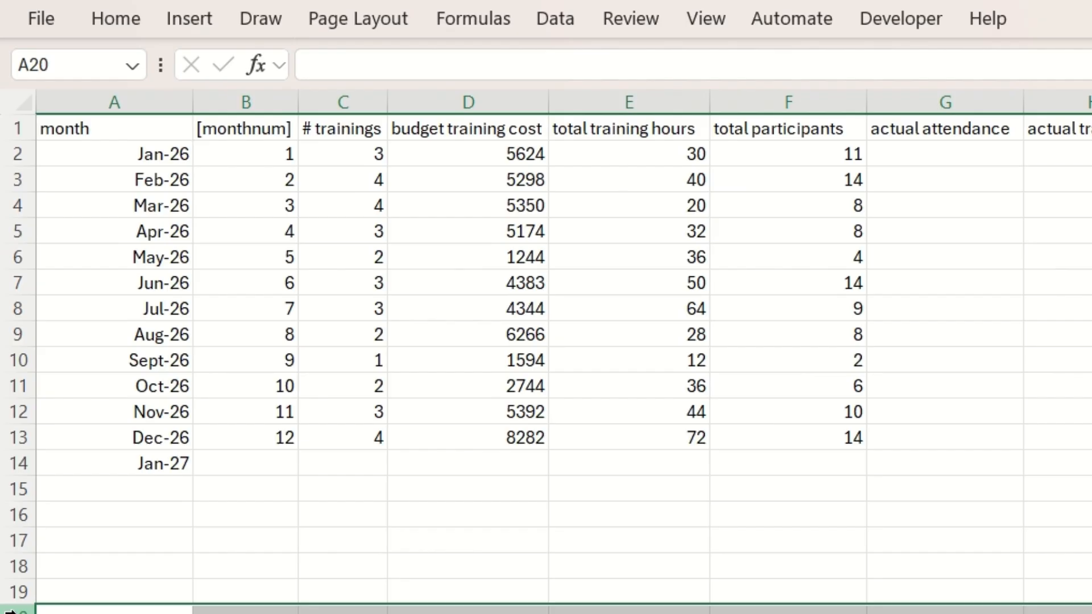
# Fill rows 20 to 22 of the analysis sheet with a light purple colour
pyautogui.hotkey('ctrl', 'shift', 'Down')
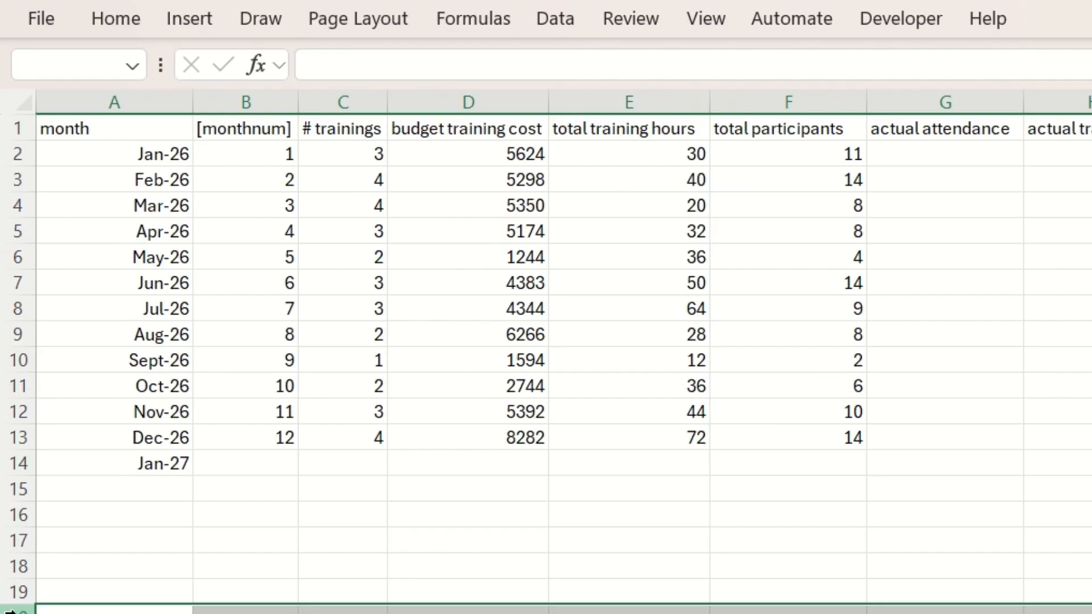
pyautogui.click(198, 20)
pyautogui.click(124, 20)
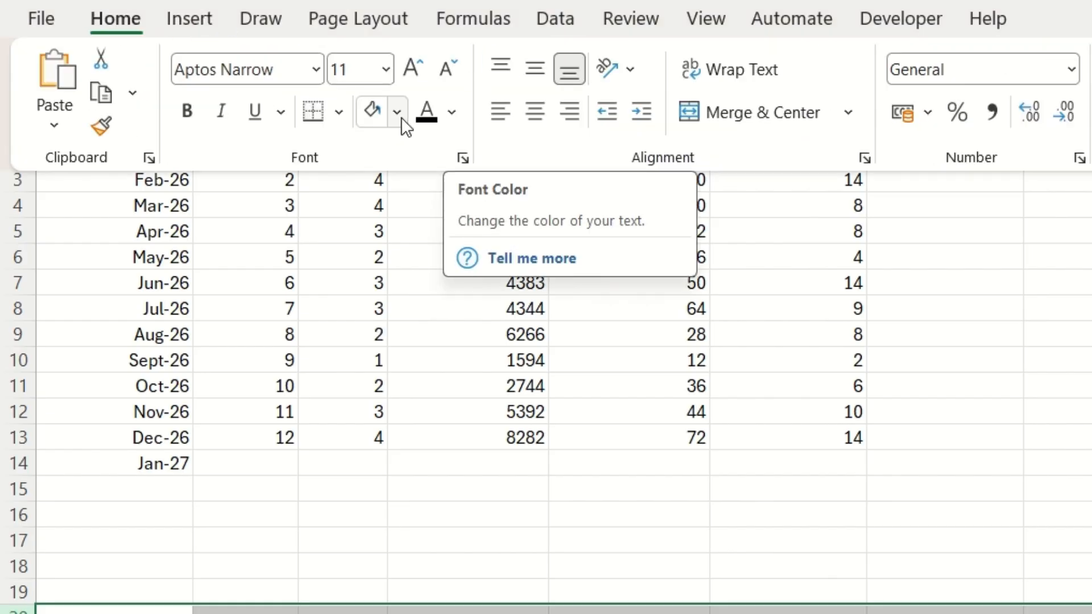
pyautogui.click(398, 112)
pyautogui.click(670, 292)
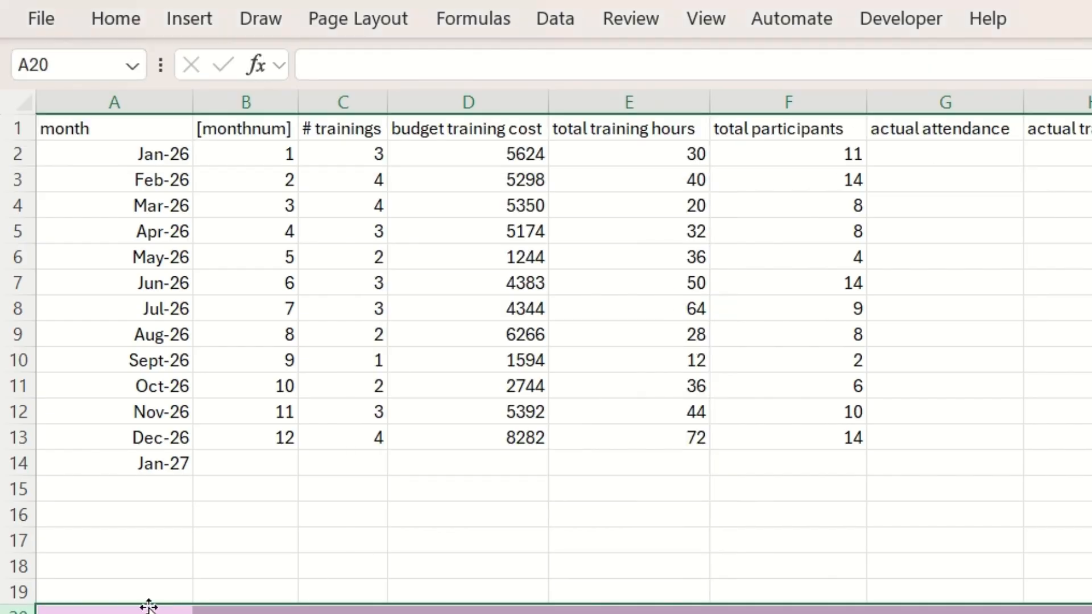
# Link cell A20 of the analysis sheet to the selected month with the formula =viz!$Z$4
pyautogui.click(149, 607)
pyautogui.write('=')
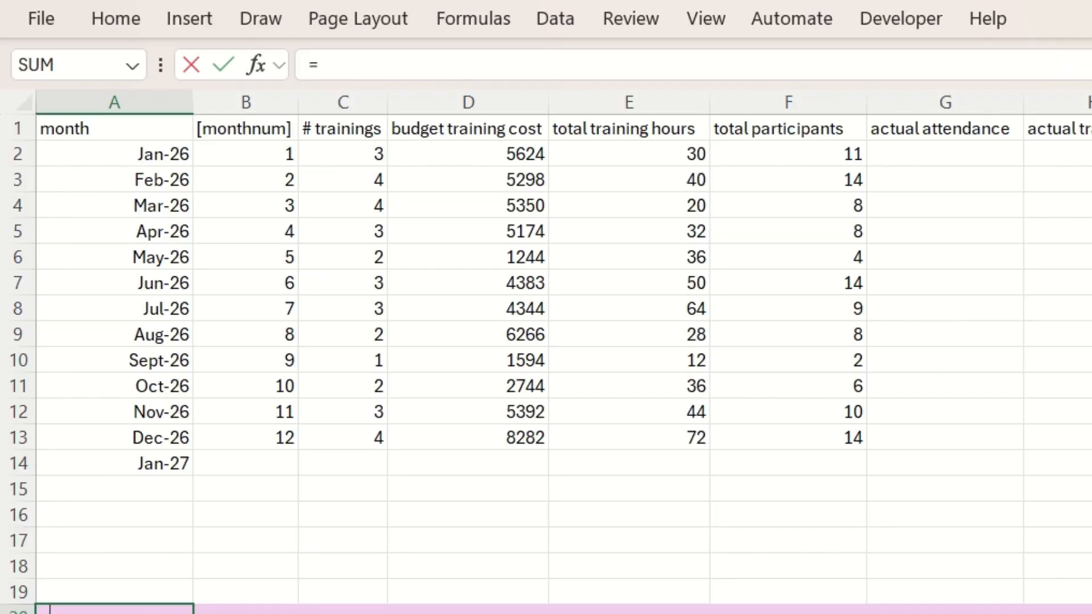
pyautogui.click(149, 613)
pyautogui.click(1091, 204)
pyautogui.press('Return')
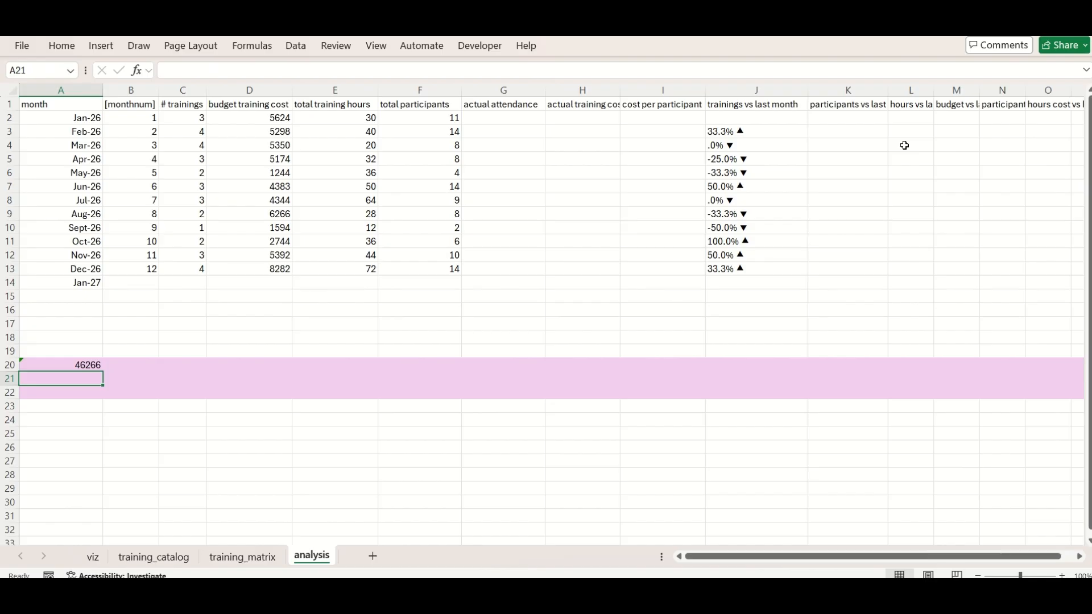
# Copy the date format of a month cell in column A onto cell A20 with Format Painter
pyautogui.press('Up')
pyautogui.press('Up')
pyautogui.press('Up')
pyautogui.press('Up')
pyautogui.press('Up')
pyautogui.press('Up')
pyautogui.press('Up')
pyautogui.press('Up')
pyautogui.press('Up')
pyautogui.press('Up')
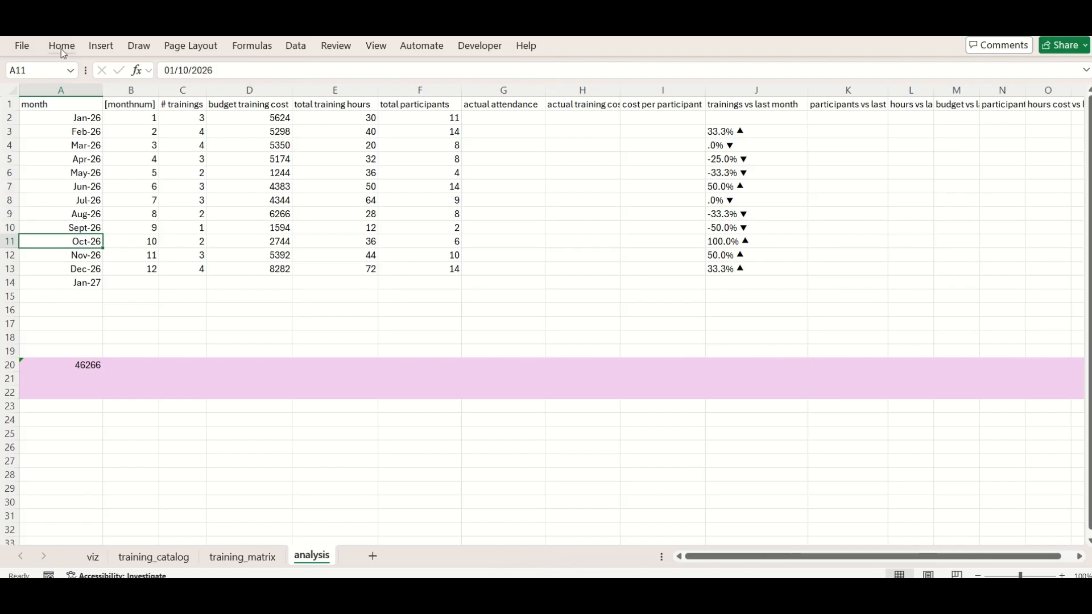
pyautogui.click(62, 46)
pyautogui.click(66, 109)
pyautogui.click(85, 365)
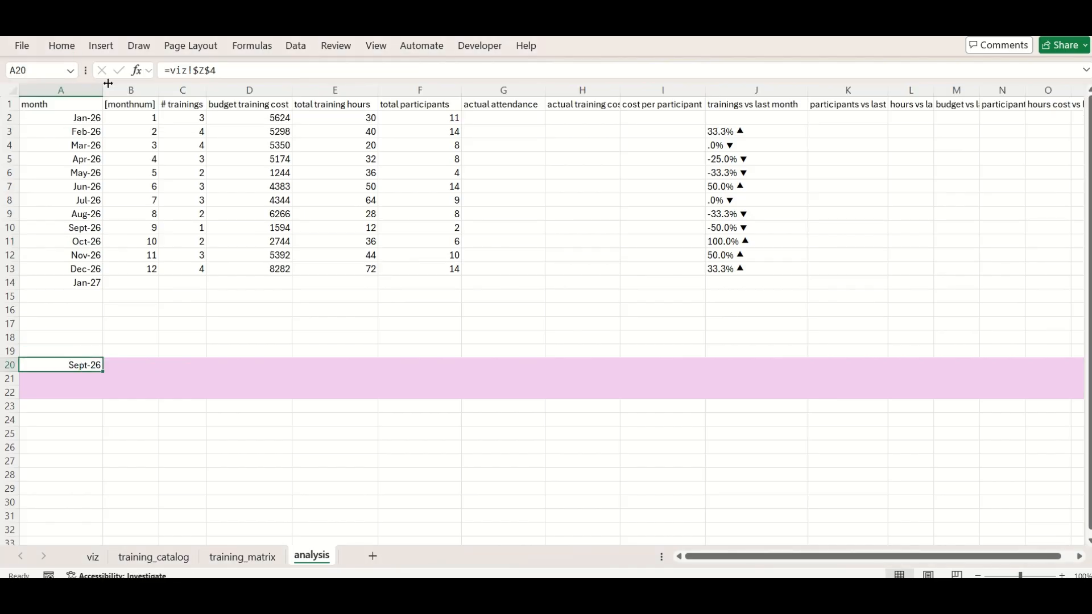
pyautogui.click(61, 45)
pyautogui.click(195, 336)
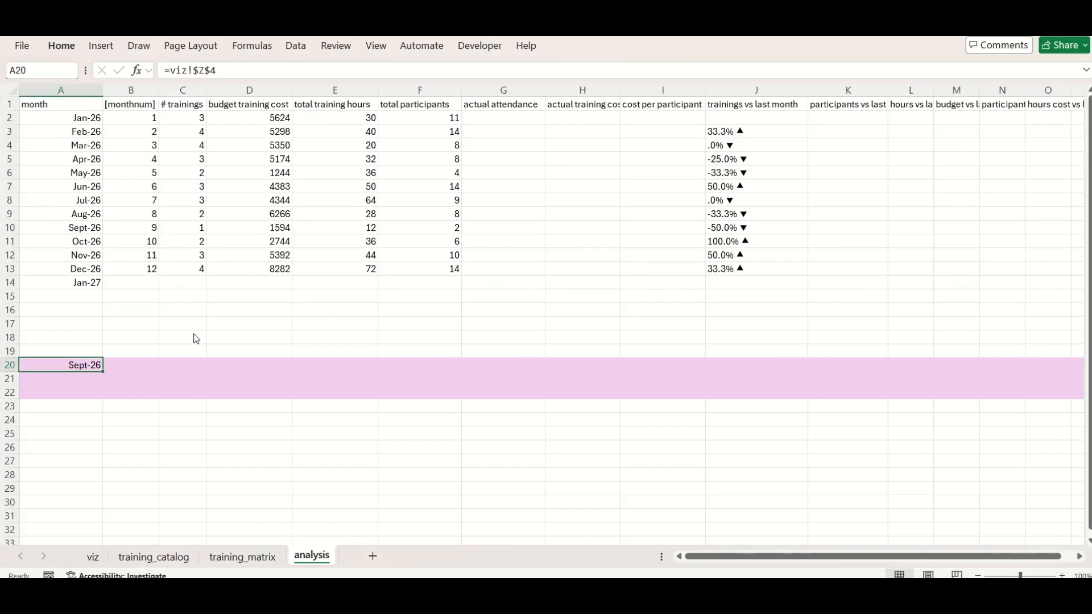
pyautogui.click(128, 364)
pyautogui.write('=vloo')
pyautogui.press('Escape')
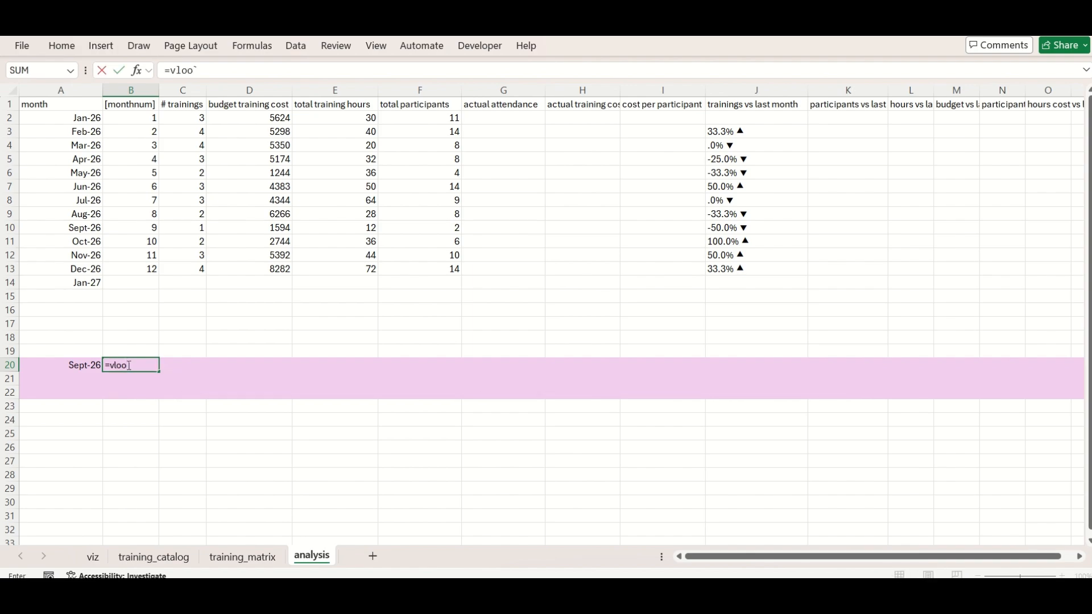
pyautogui.press('Escape')
# Narrow column B and start a VLOOKUP formula in cell C20 containing the absolute range $A$1:$O$13
pyautogui.moveTo(159, 90); pyautogui.dragTo(128, 90)
pyautogui.click(144, 366)
pyautogui.write('=vl')
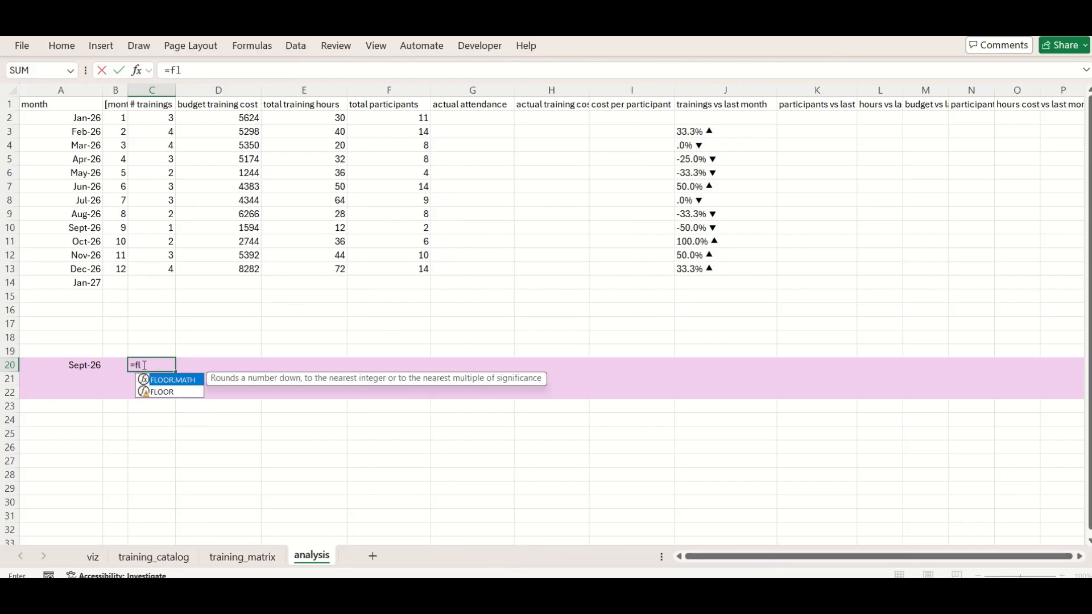
pyautogui.write('ookup(')
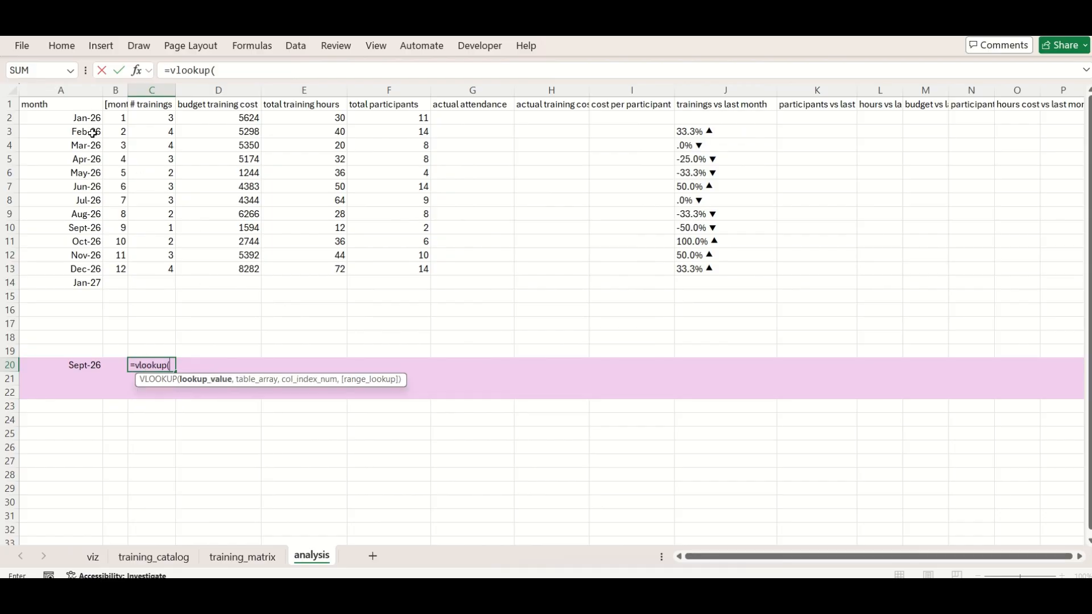
pyautogui.click(79, 106)
pyautogui.hotkey('ctrl', 'shift', 'Right')
pyautogui.hotkey('shift', 'Down')
pyautogui.hotkey('shift', 'Down')
pyautogui.hotkey('shift', 'Down')
pyautogui.hotkey('shift', 'Down')
pyautogui.hotkey('shift', 'Down')
pyautogui.hotkey('shift', 'Down')
pyautogui.hotkey('shift', 'Down')
pyautogui.hotkey('shift', 'Down')
pyautogui.hotkey('shift', 'Down')
pyautogui.hotkey('shift', 'Down')
pyautogui.hotkey('shift', 'Down')
pyautogui.hotkey('shift', 'Down')
pyautogui.hotkey('shift', 'Down')
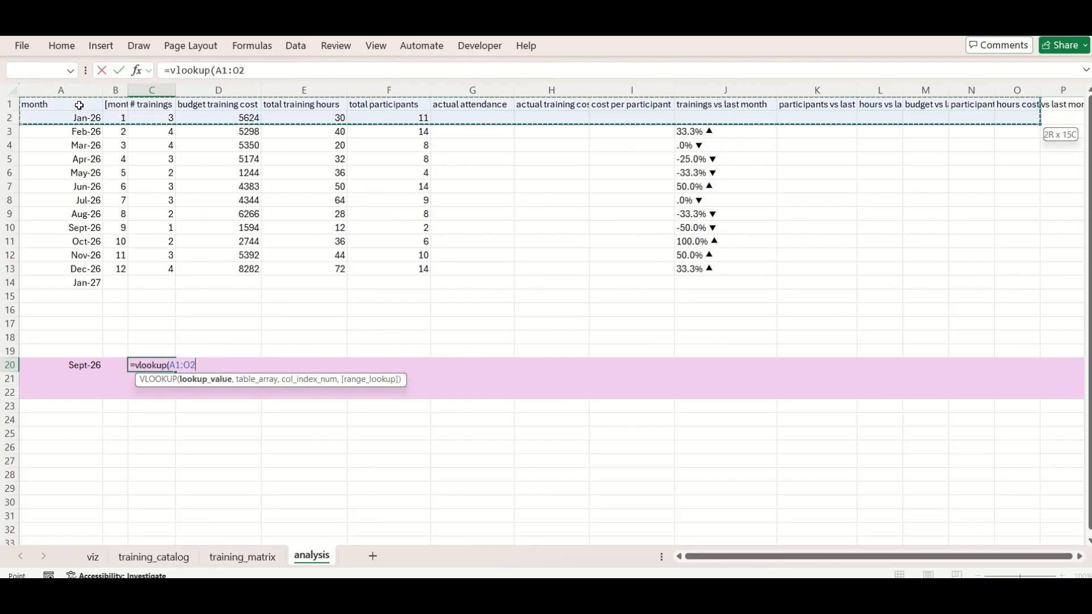
pyautogui.hotkey('shift', 'Up')
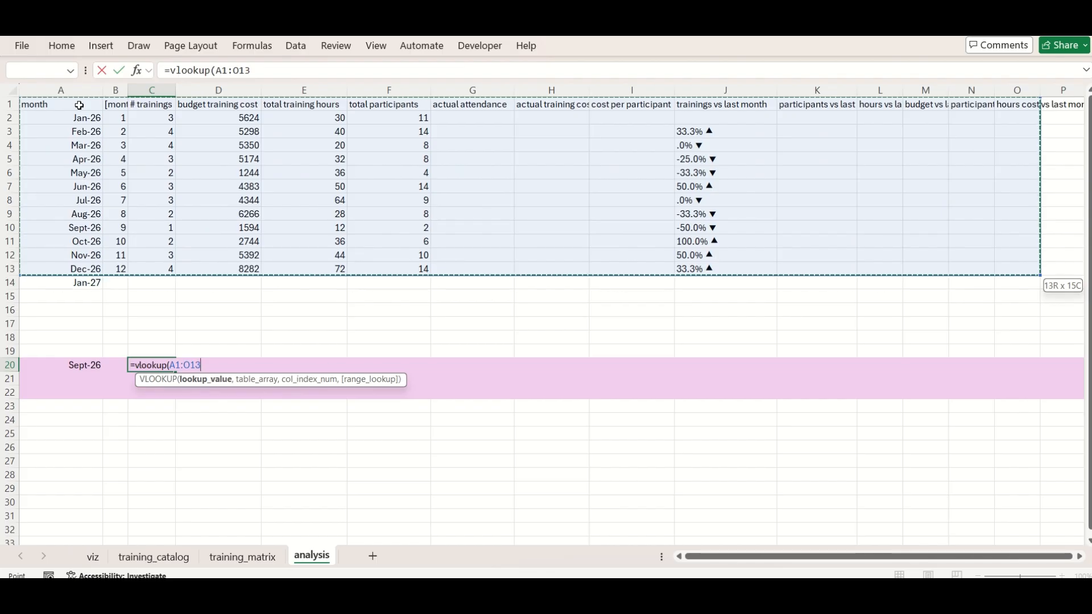
pyautogui.press('F4')
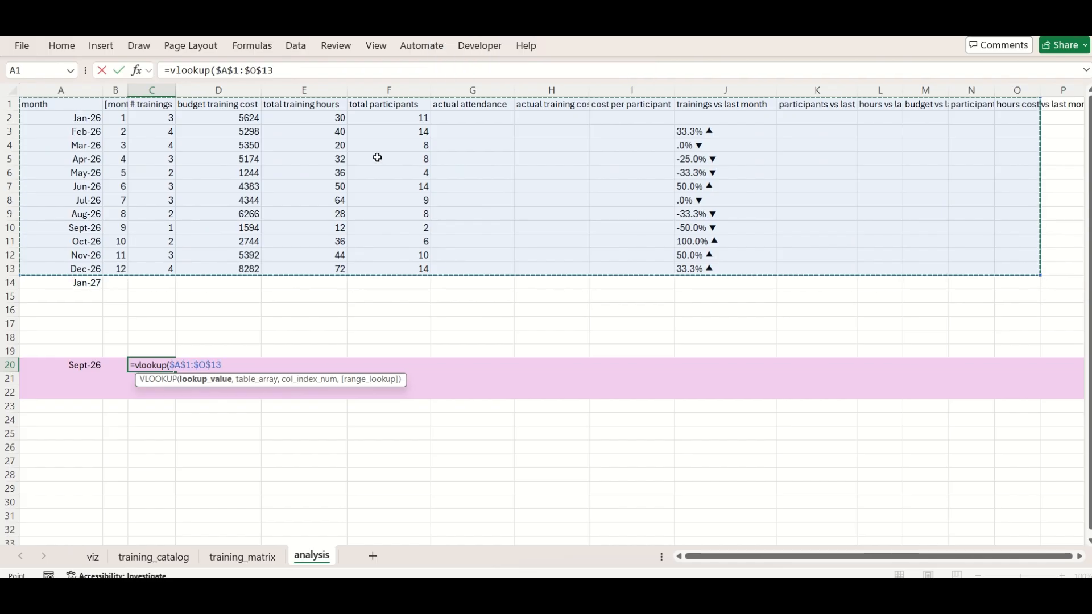
# Insert the absolute reference $A$20 as the lookup value ahead of the table range in the C20 formula
pyautogui.click(216, 71)
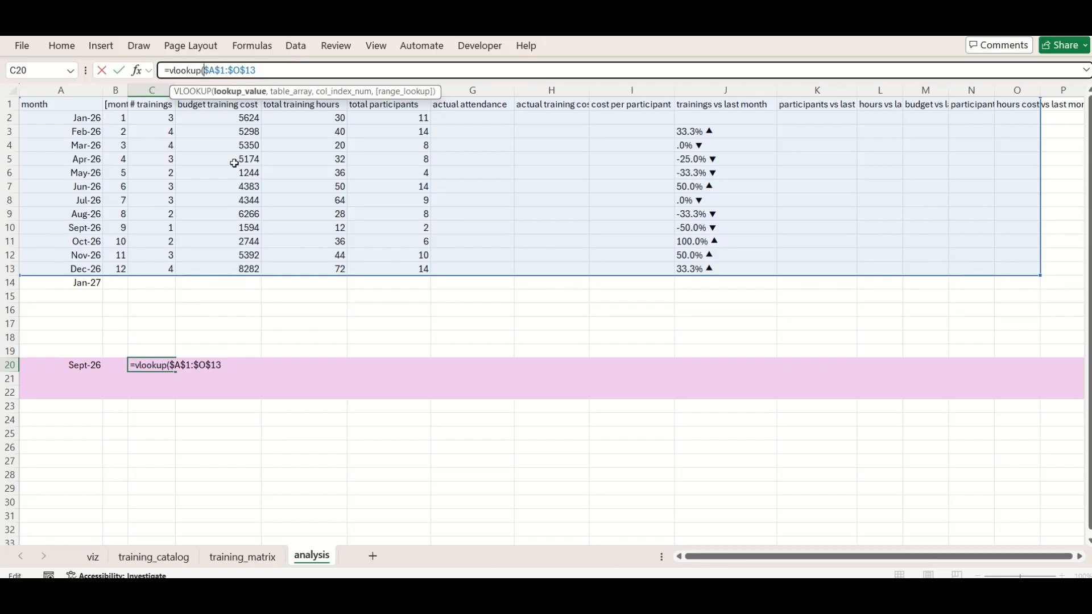
pyautogui.click(89, 362)
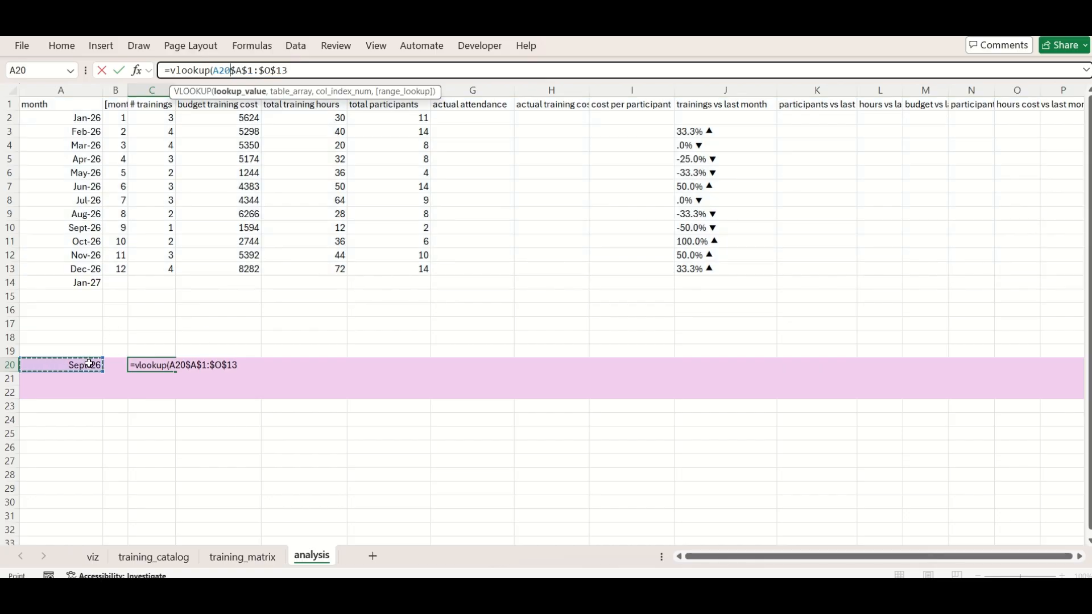
pyautogui.write(',')
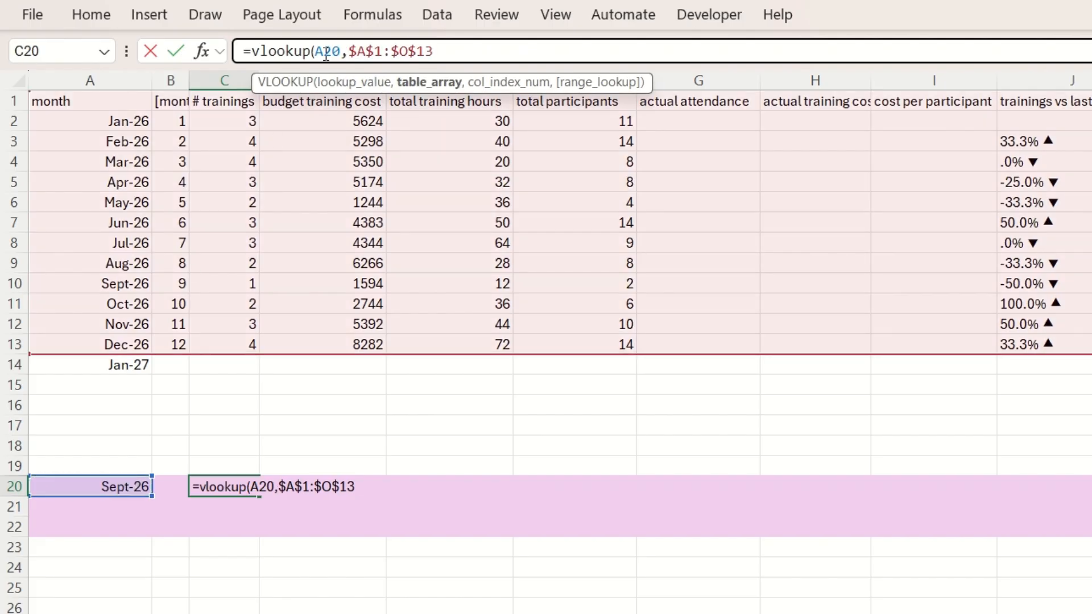
pyautogui.press('F4')
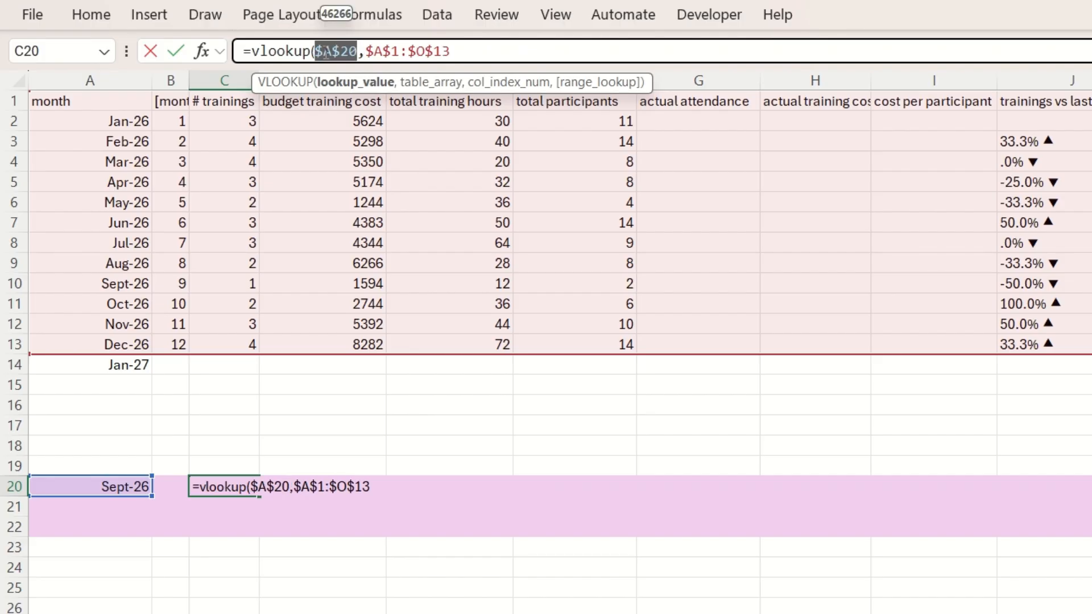
# Complete the C20 formula with COLUMNS($A$20:C20) as the column index and FALSE for an exact match
pyautogui.click(464, 50)
pyautogui.write(',columns(')
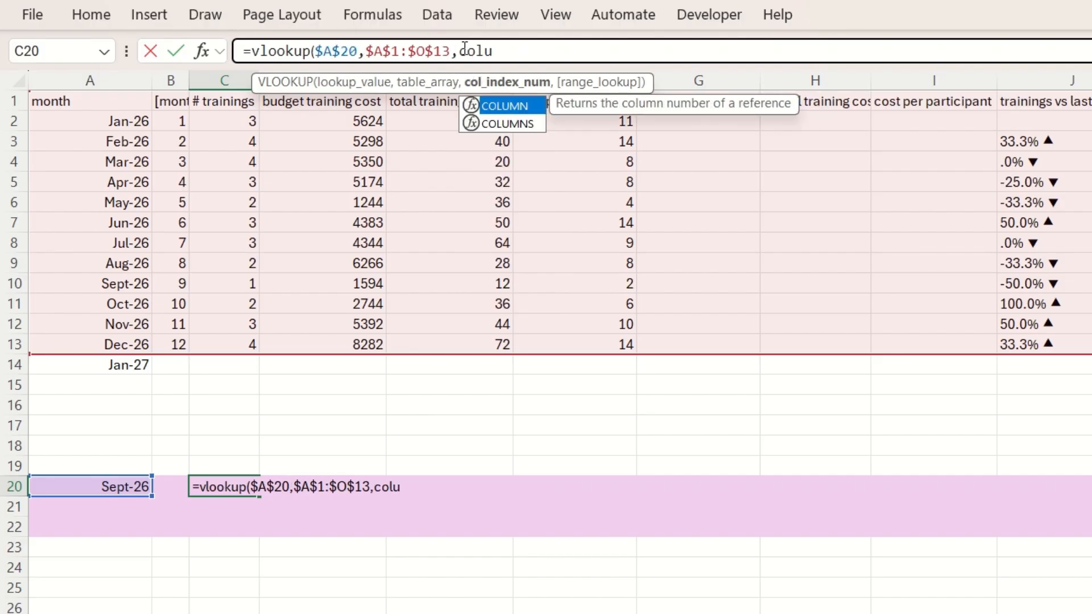
pyautogui.click(120, 488)
pyautogui.hotkey('shift', 'Right')
pyautogui.hotkey('shift', 'Right')
pyautogui.click(533, 51)
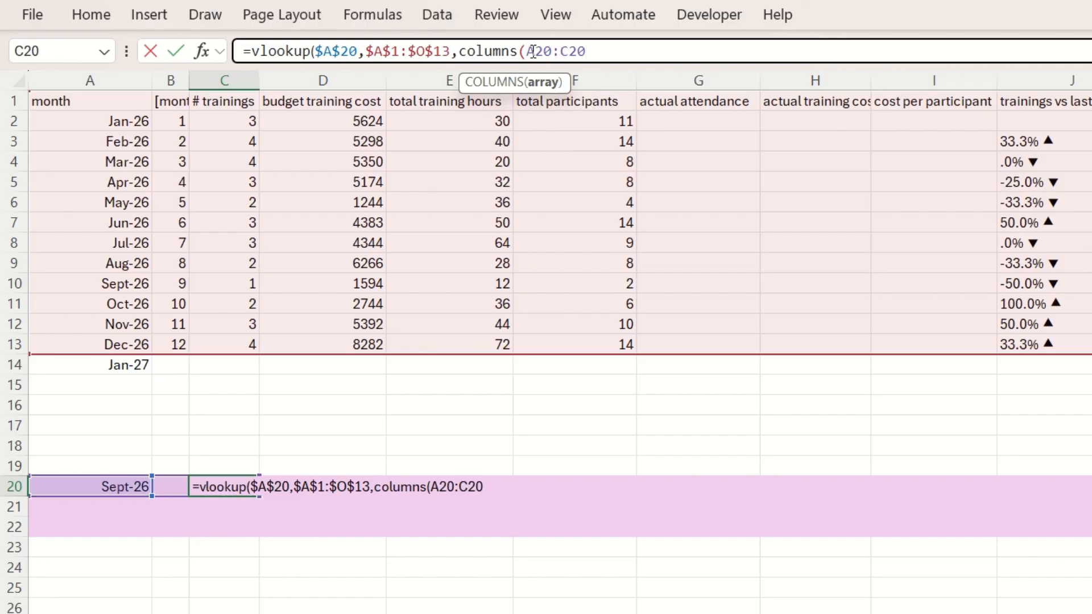
pyautogui.press('F4')
pyautogui.click(642, 42)
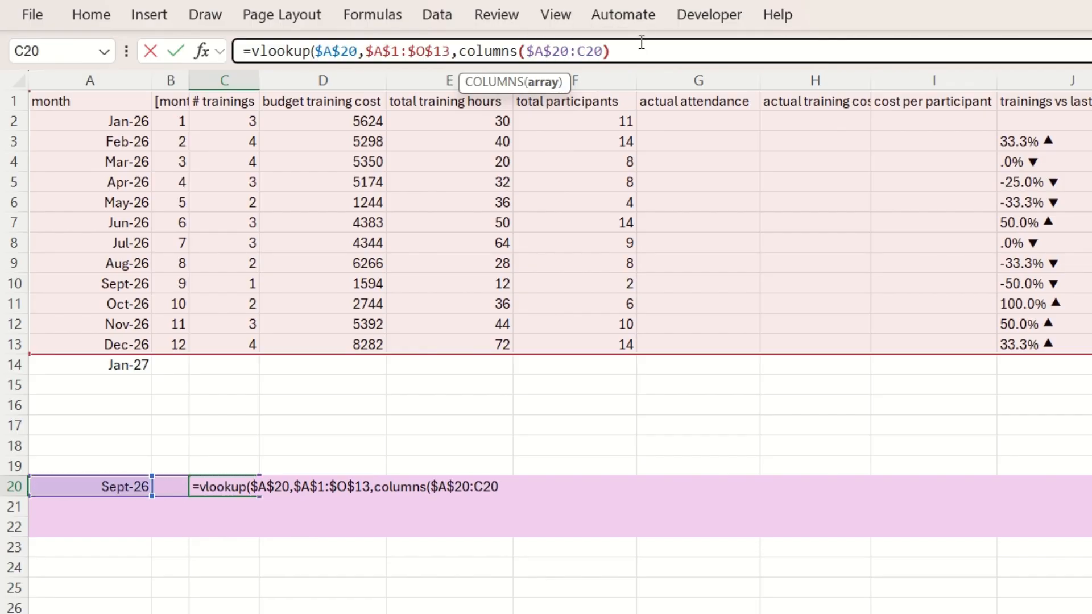
pyautogui.write('),false)')
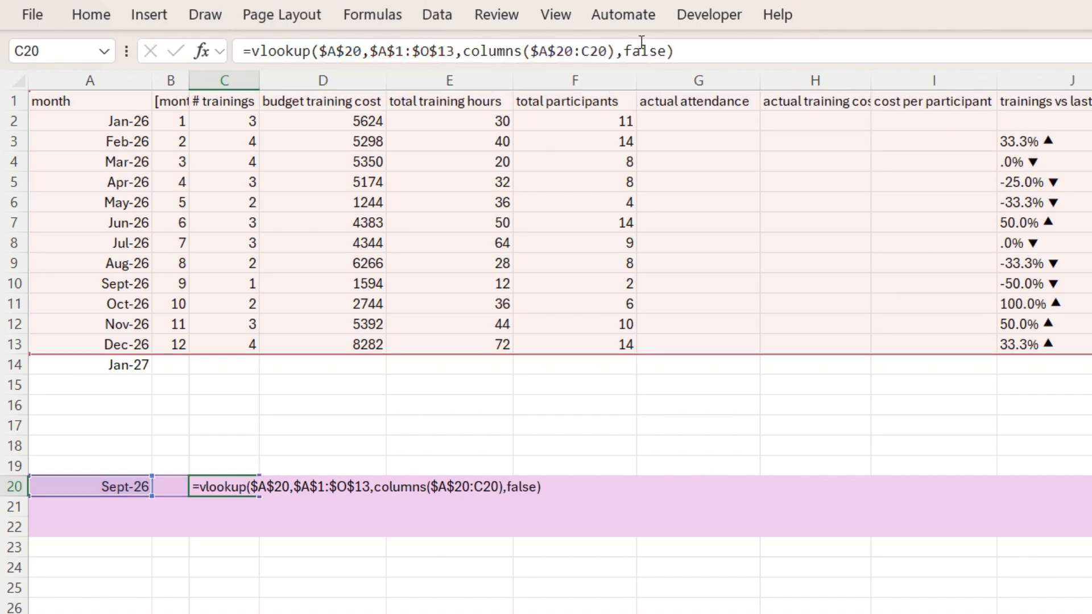
pyautogui.press('Return')
pyautogui.press('Up')
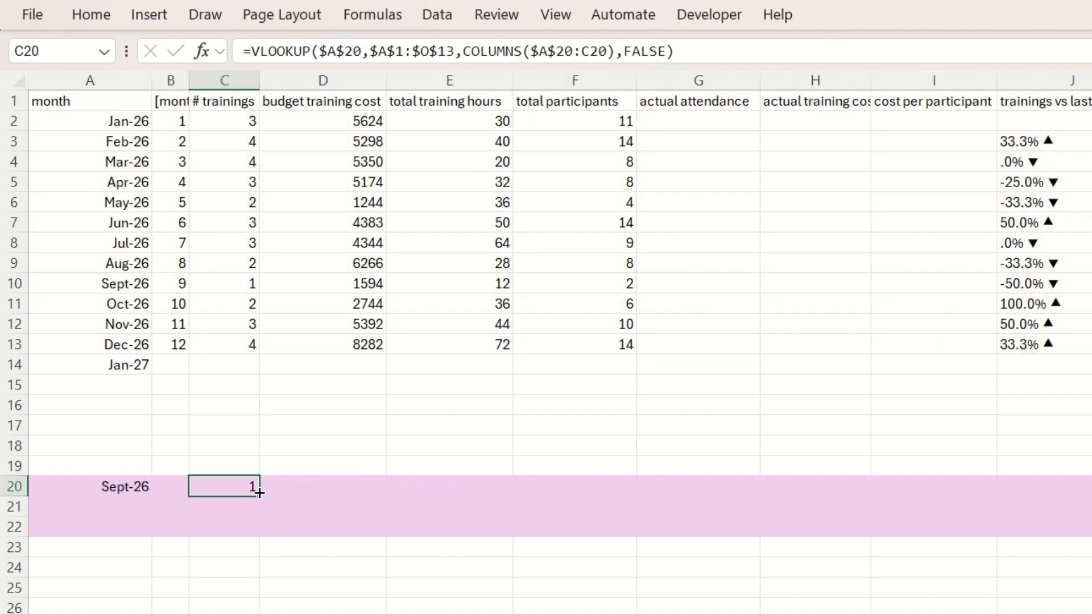
# Fill the C20 lookup formula across row 20 under the remaining column headers
pyautogui.moveTo(260, 493); pyautogui.dragTo(1075, 488)
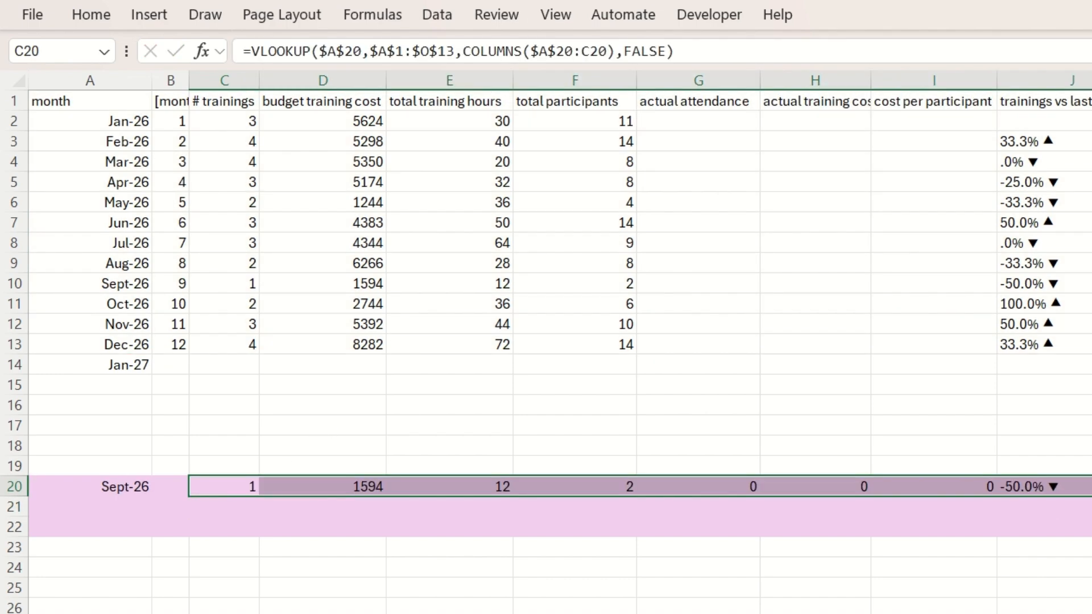
pyautogui.hscroll(5, 1075, 488)
pyautogui.moveTo(792, 496); pyautogui.dragTo(1088, 490)
pyautogui.hscroll(-10, 963, 421)
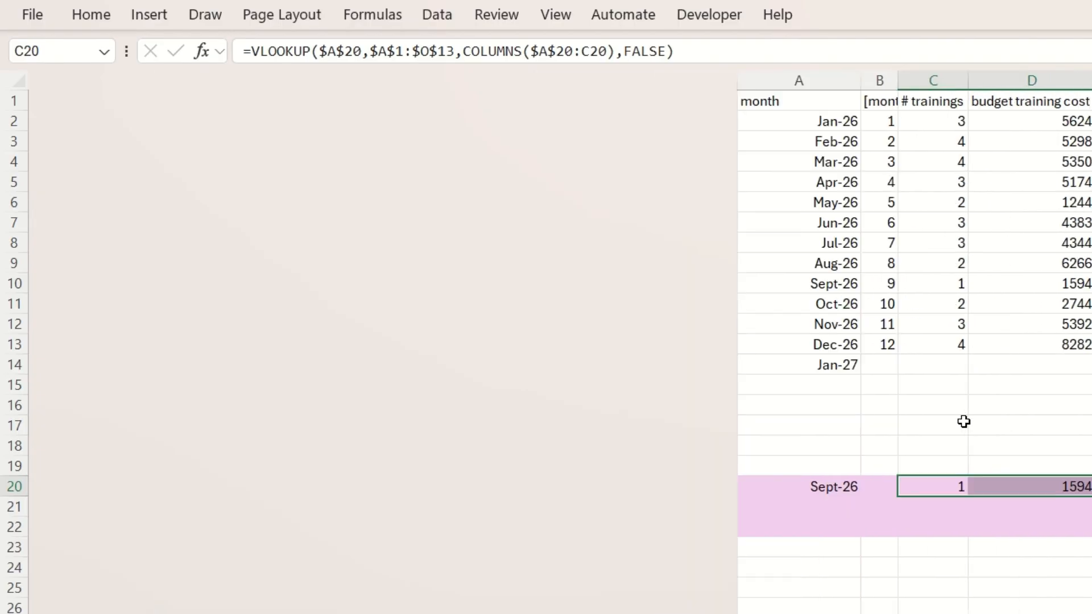
pyautogui.hscroll(5, 964, 422)
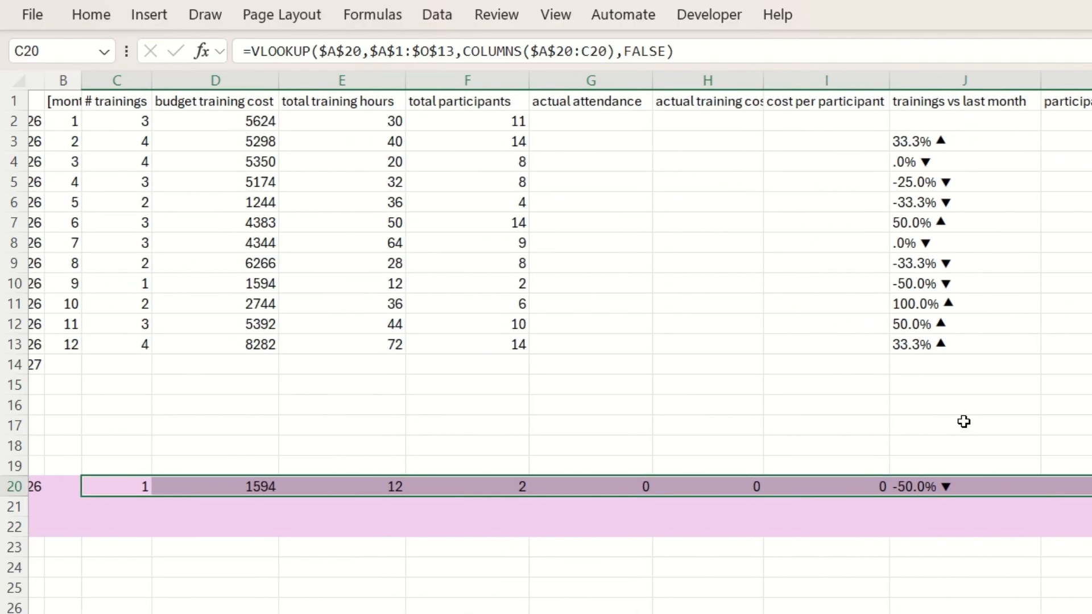
# Add an "actual attendance" column in K1 of the training_catalog table and widen column K to fit the header
pyautogui.click(921, 121)
pyautogui.click(713, 124)
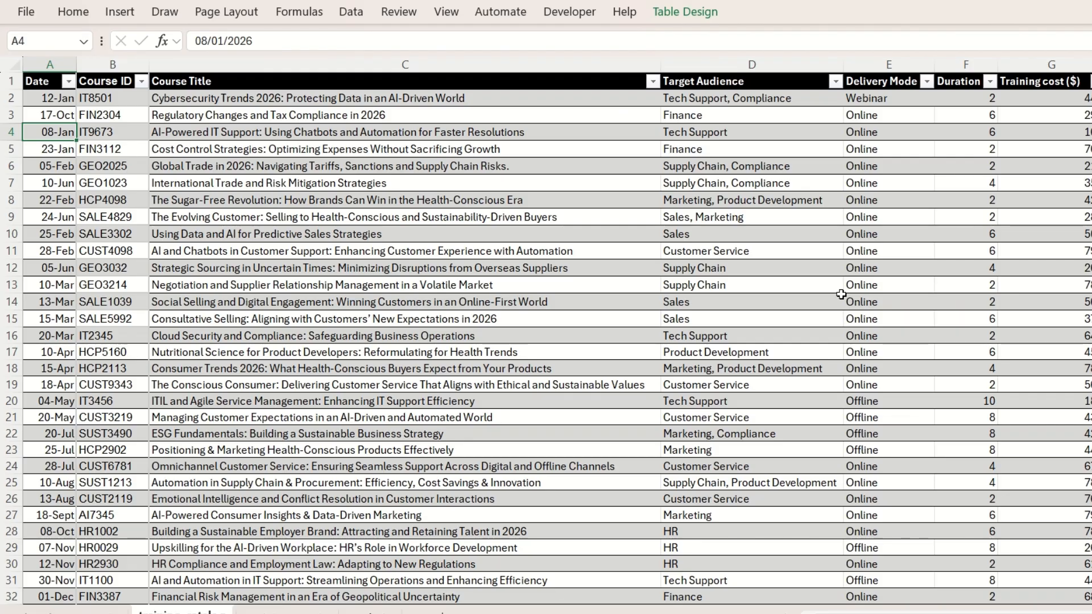
pyautogui.hscroll(8, 842, 295)
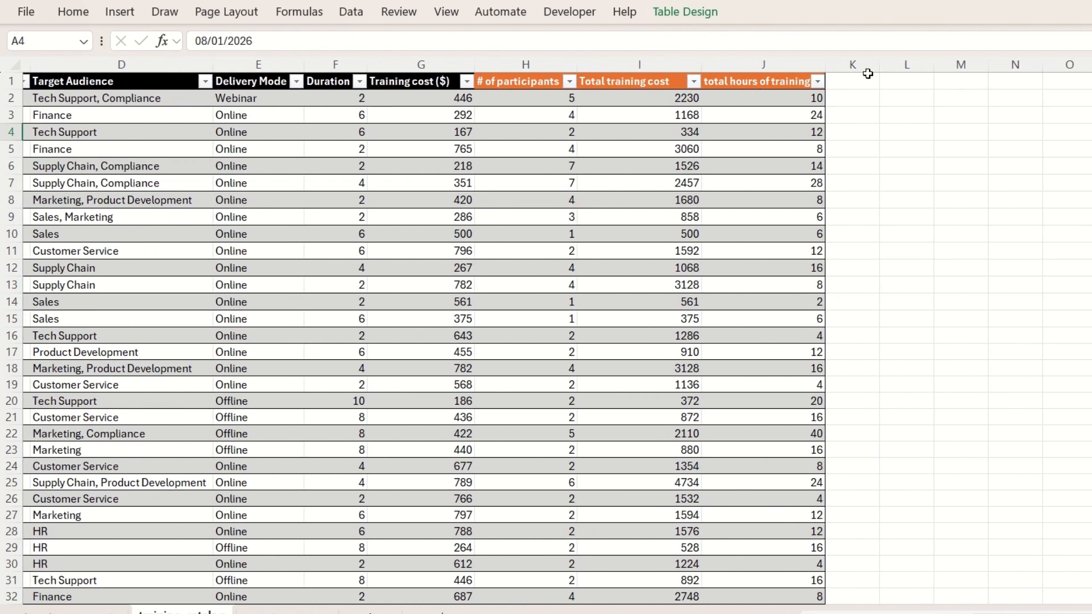
pyautogui.click(862, 82)
pyautogui.write('actual')
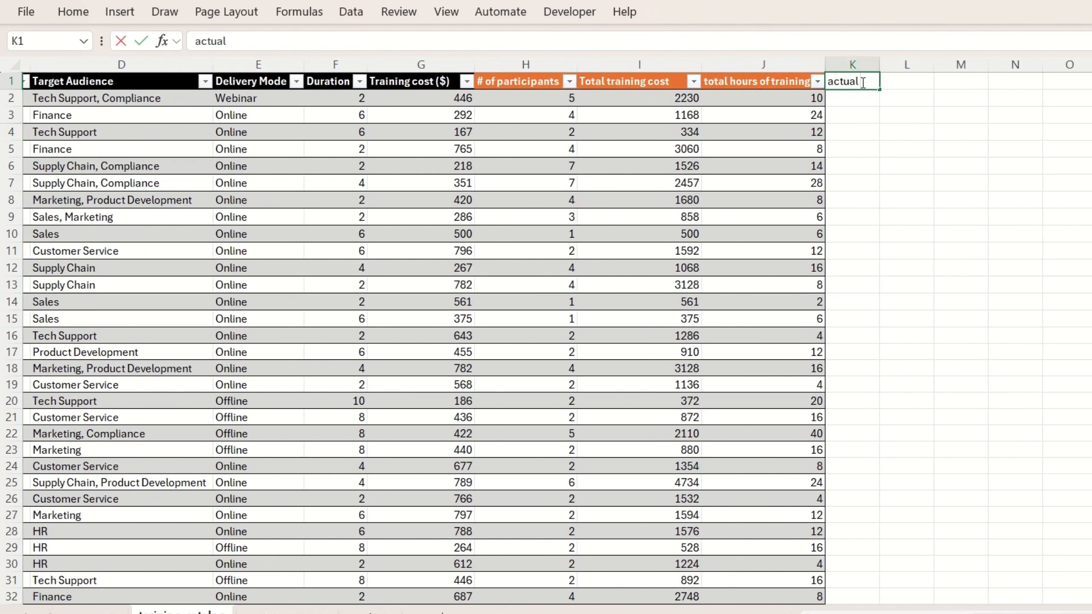
pyautogui.write(' attendance')
pyautogui.press('Return')
pyautogui.click(863, 82)
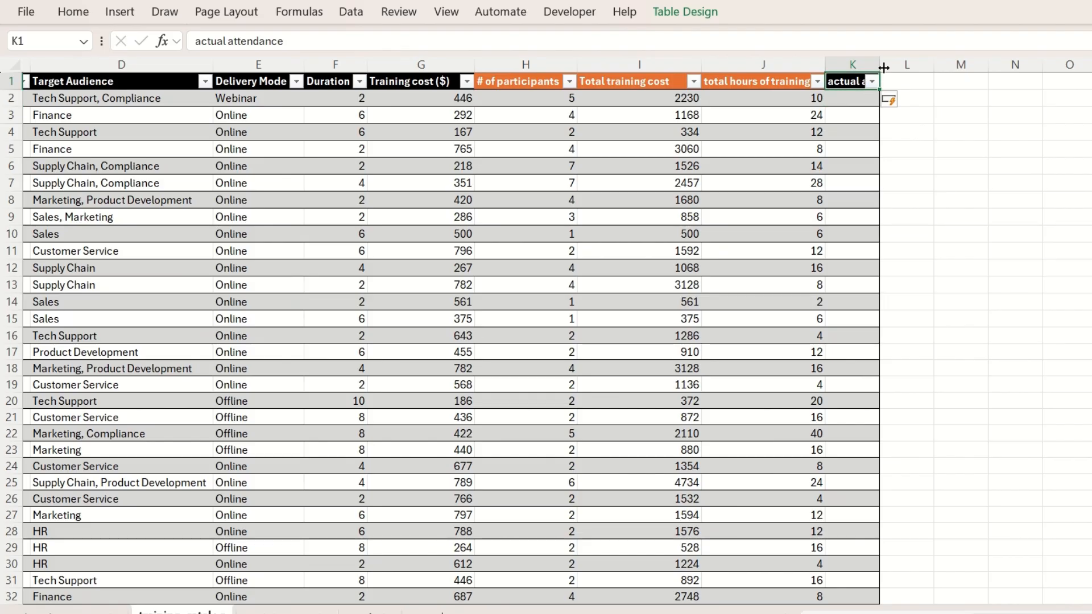
pyautogui.moveTo(883, 68); pyautogui.dragTo(933, 68)
# Fill the actual attendance header cell with the purple theme colour
pyautogui.click(73, 12)
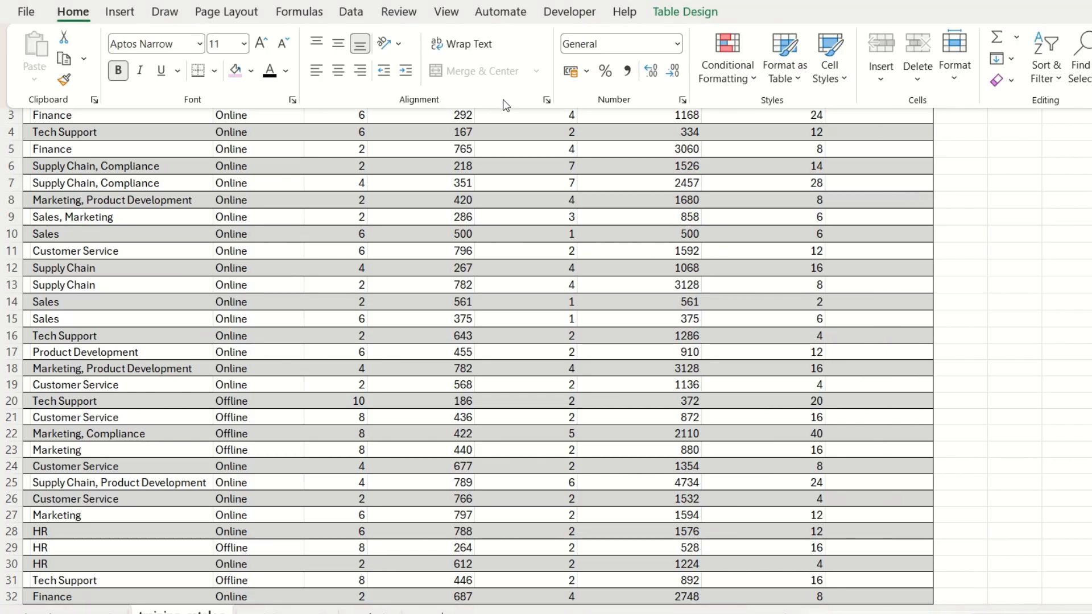
pyautogui.click(251, 71)
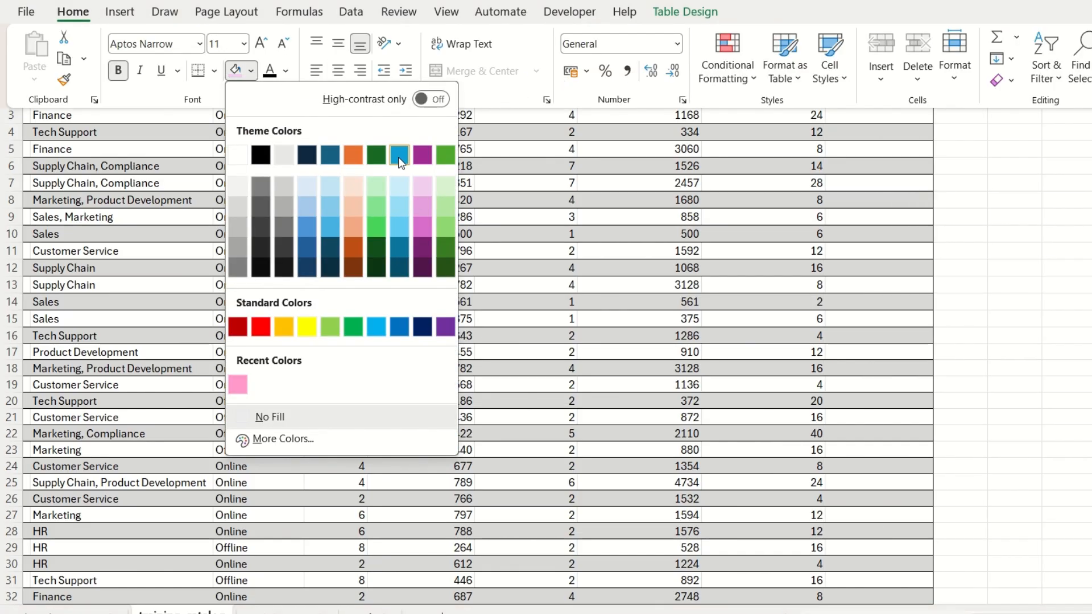
pyautogui.click(422, 155)
pyautogui.click(1017, 131)
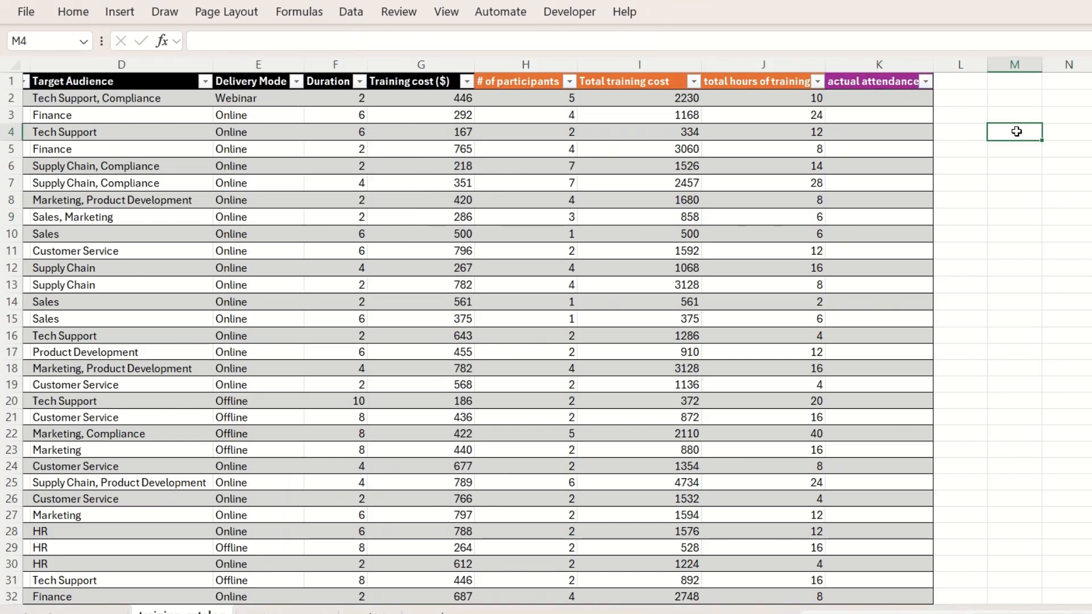
# Populate the actual attendance column with the formula =RANDBETWEEN(75,90), entered in K2
pyautogui.click(887, 98)
pyautogui.write('=randb')
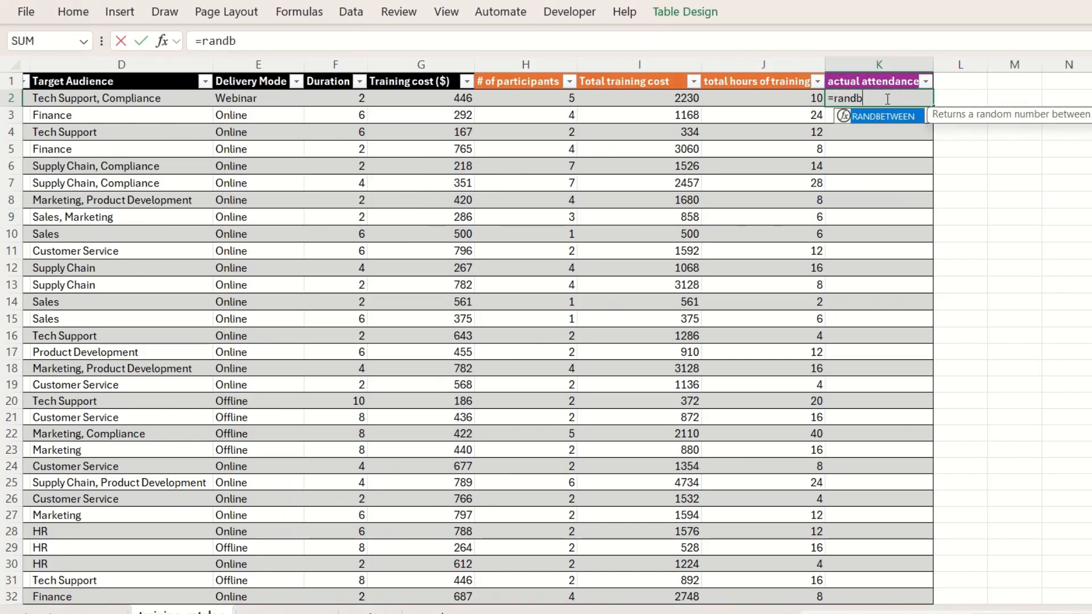
pyautogui.write('etween(')
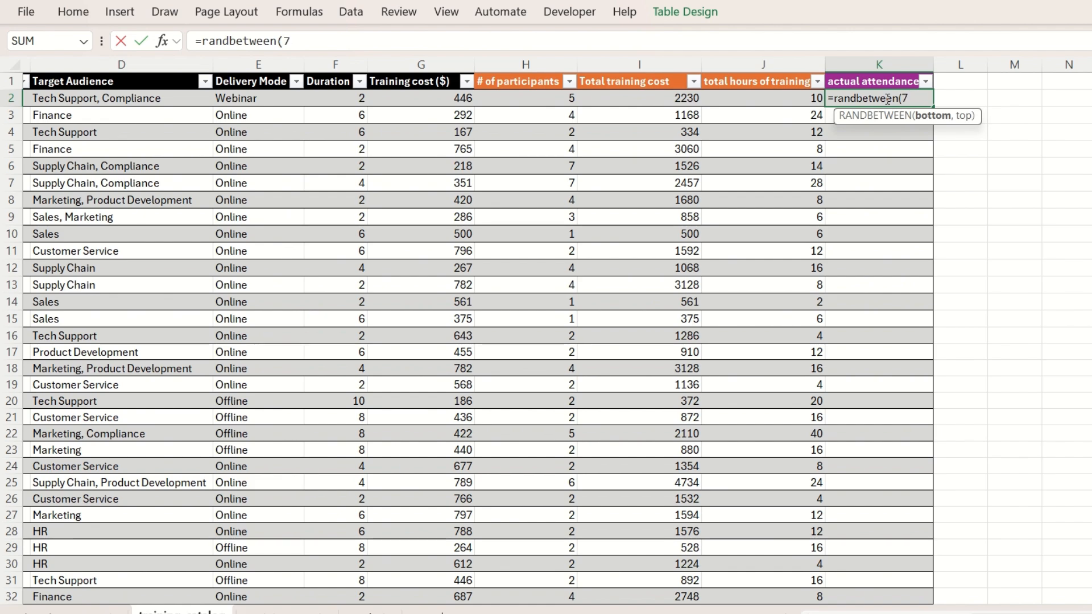
pyautogui.write('75,90')
pyautogui.press('Return')
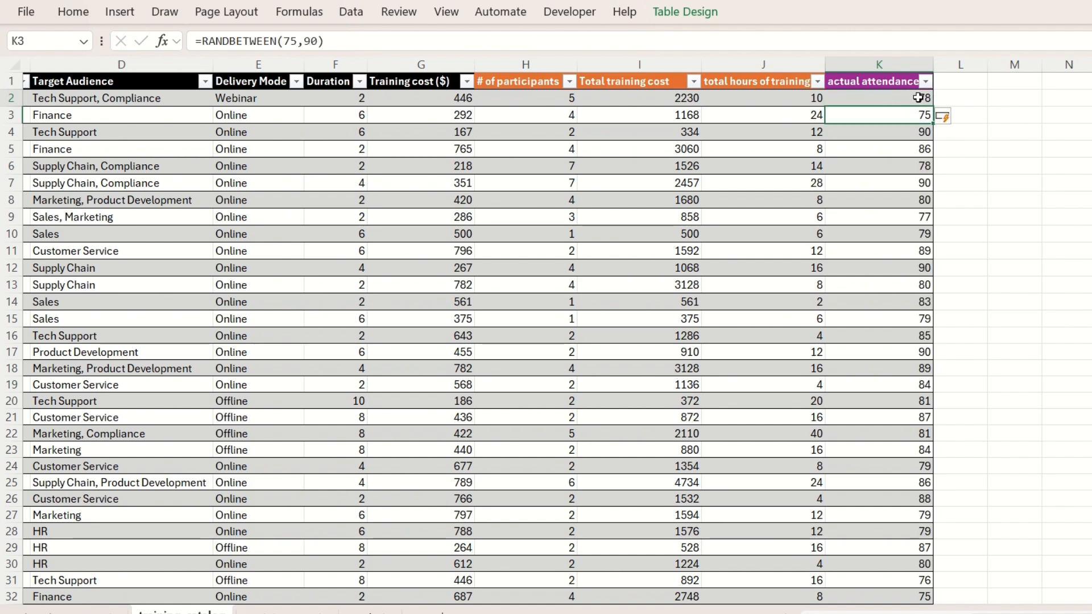
pyautogui.click(918, 97)
pyautogui.hotkey('ctrl', 'shift', 'Down')
pyautogui.hotkey('ctrl', 'c')
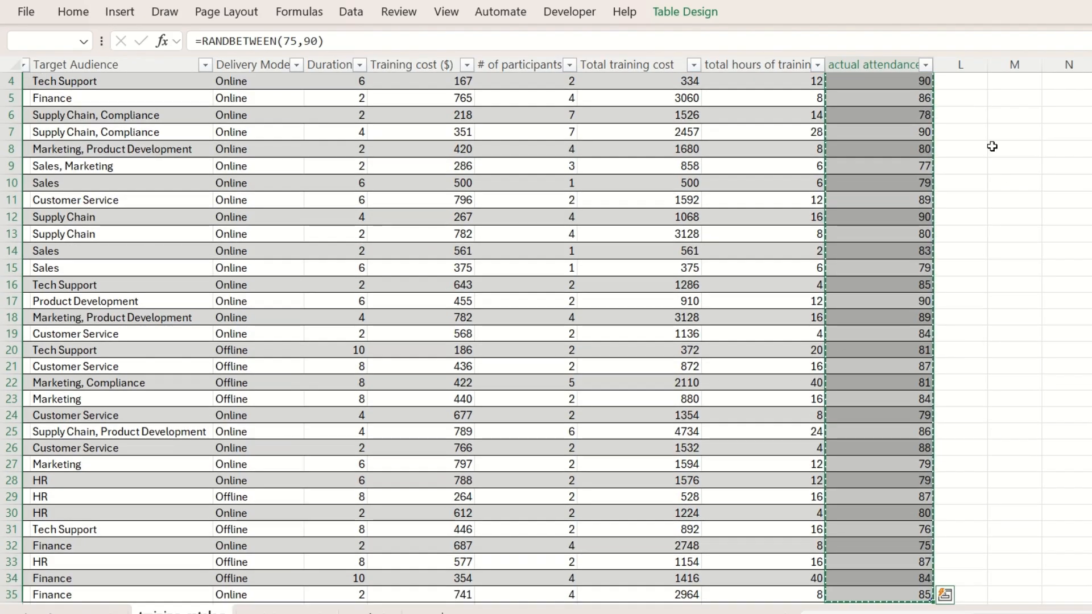
pyautogui.scroll(1, 1009, 176)
# Change the actual attendance formula in K2 to =RANDBETWEEN(85,100)
pyautogui.click(914, 99)
pyautogui.click(309, 41)
pyautogui.press('BackSpace')
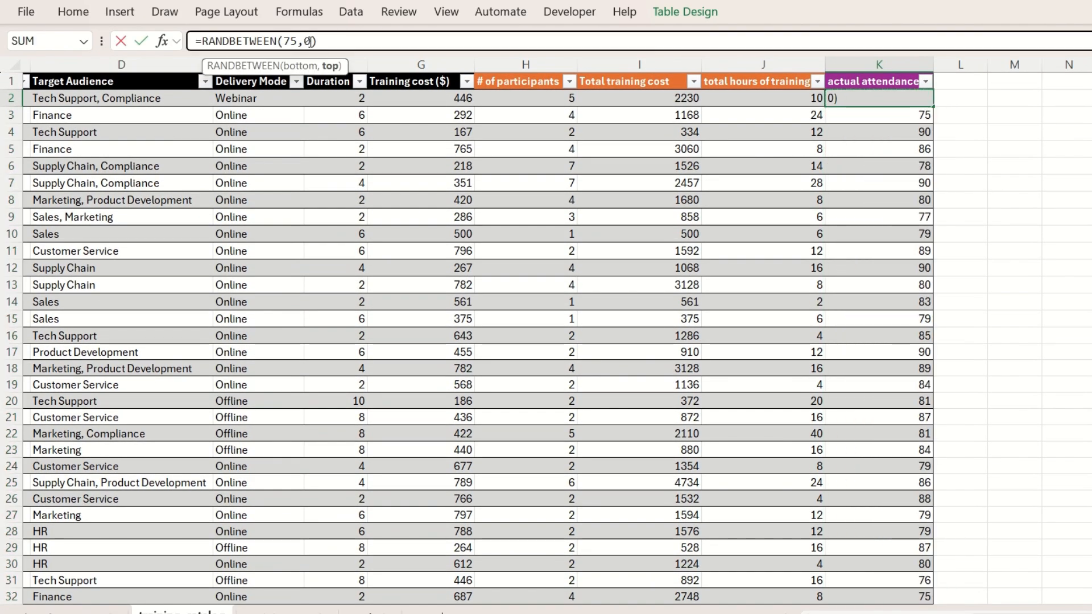
pyautogui.write('10')
pyautogui.press('Left')
pyautogui.press('Left')
pyautogui.press('Left')
pyautogui.press('Left')
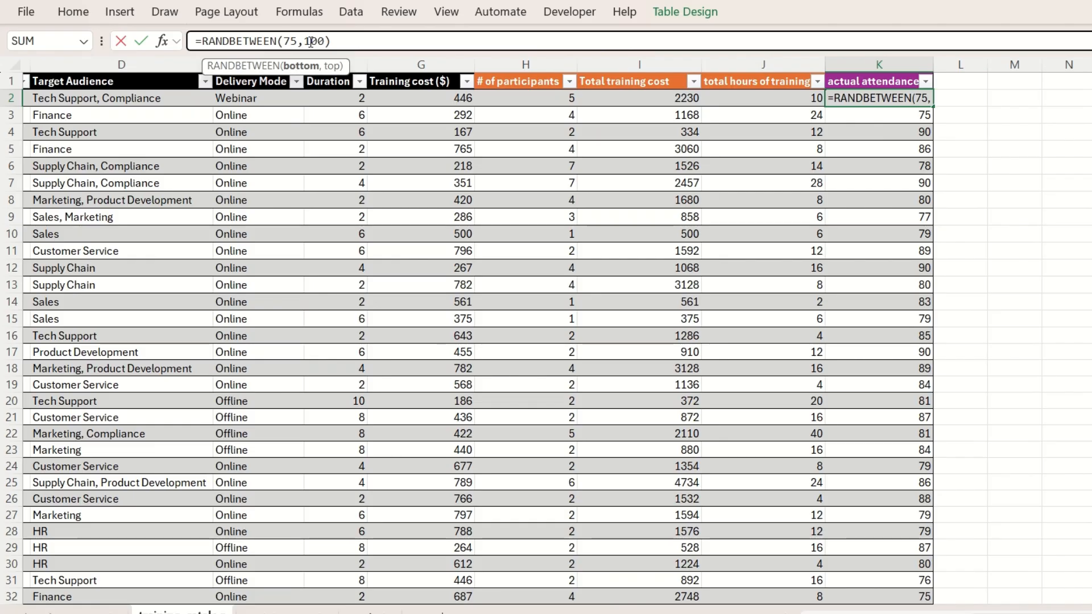
pyautogui.press('BackSpace')
pyautogui.write('8')
pyautogui.press('Return')
# Copy the data rows of the actual attendance column and replace the column's formulas with fixed values
pyautogui.press('Up')
pyautogui.hotkey('ctrl', 'shift', 'Down')
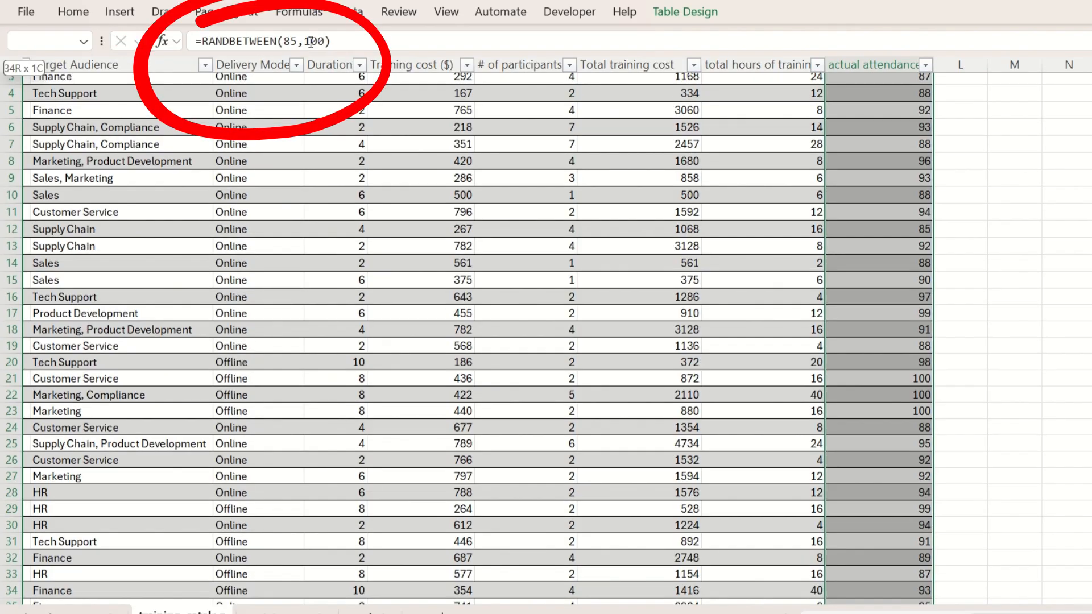
pyautogui.hotkey('ctrl', 'c')
pyautogui.scroll(1, 945, 251)
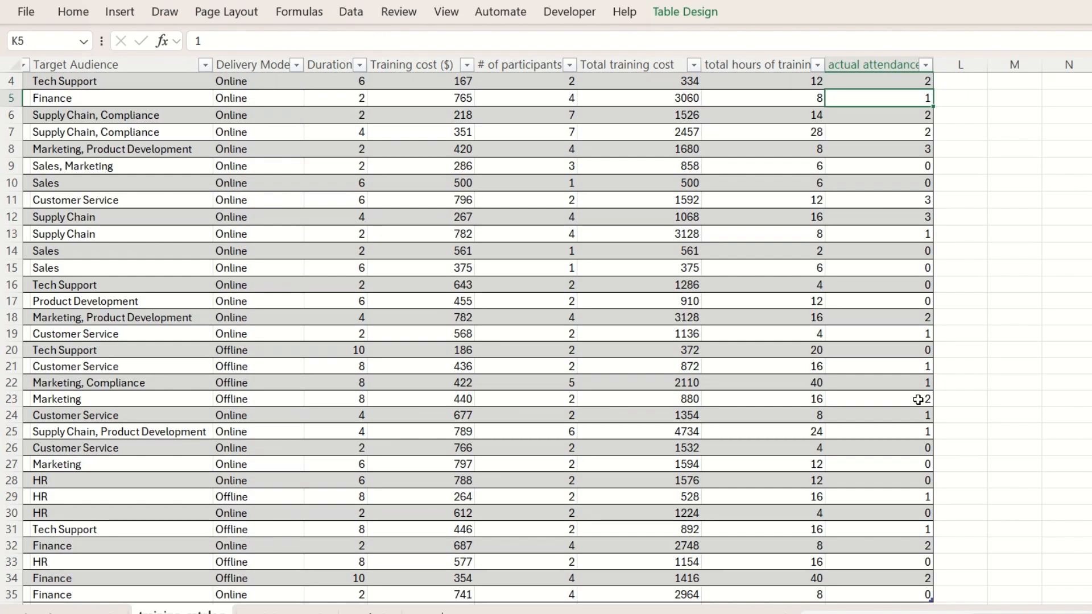
pyautogui.scroll(2, 919, 400)
pyautogui.press('Down')
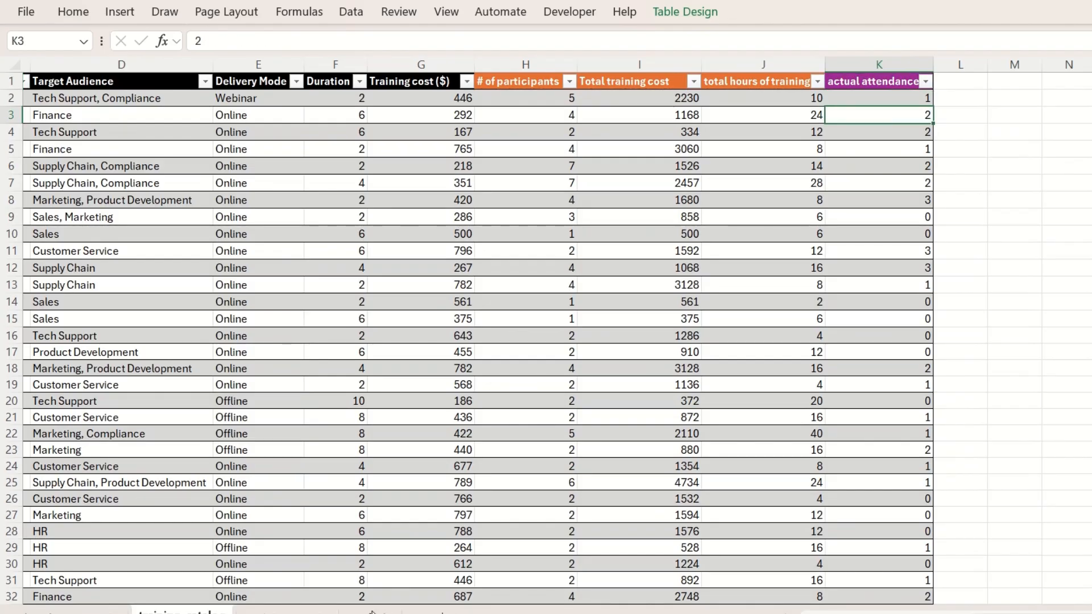
pyautogui.click(373, 612)
pyautogui.click(453, 100)
pyautogui.press('Left')
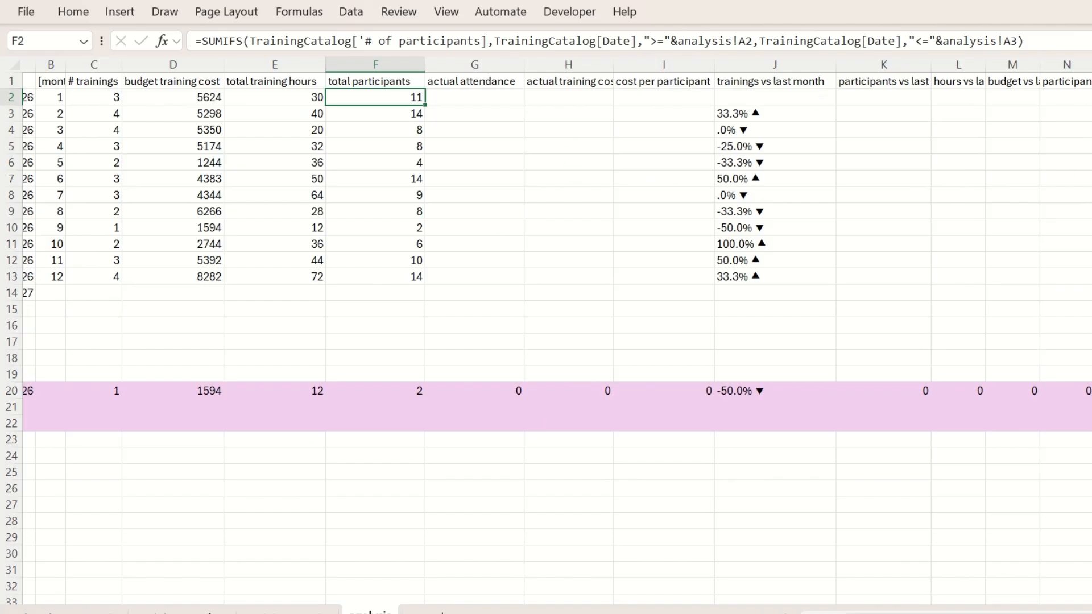
pyautogui.hotkey('ctrl', 'pageup')
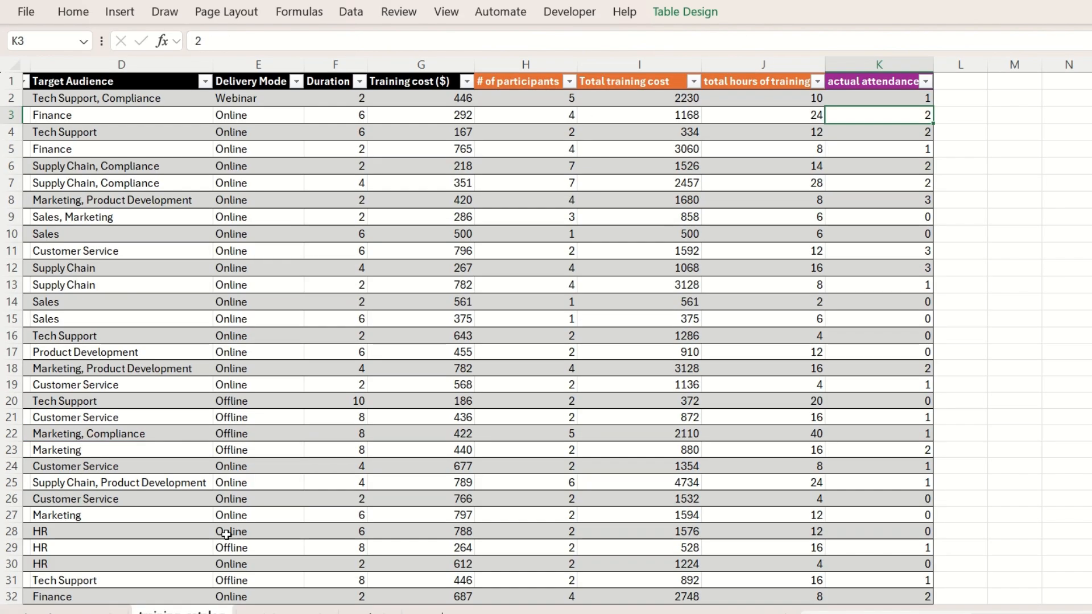
pyautogui.click(966, 111)
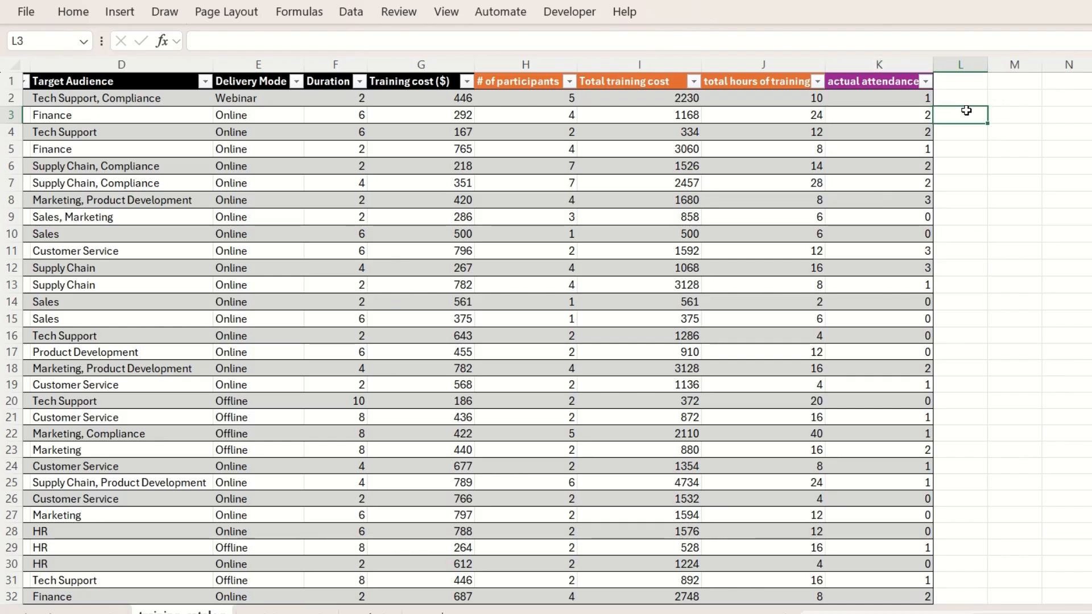
# Rename the purple header in K1 as missing attendance
pyautogui.click(864, 83)
pyautogui.write('mis')
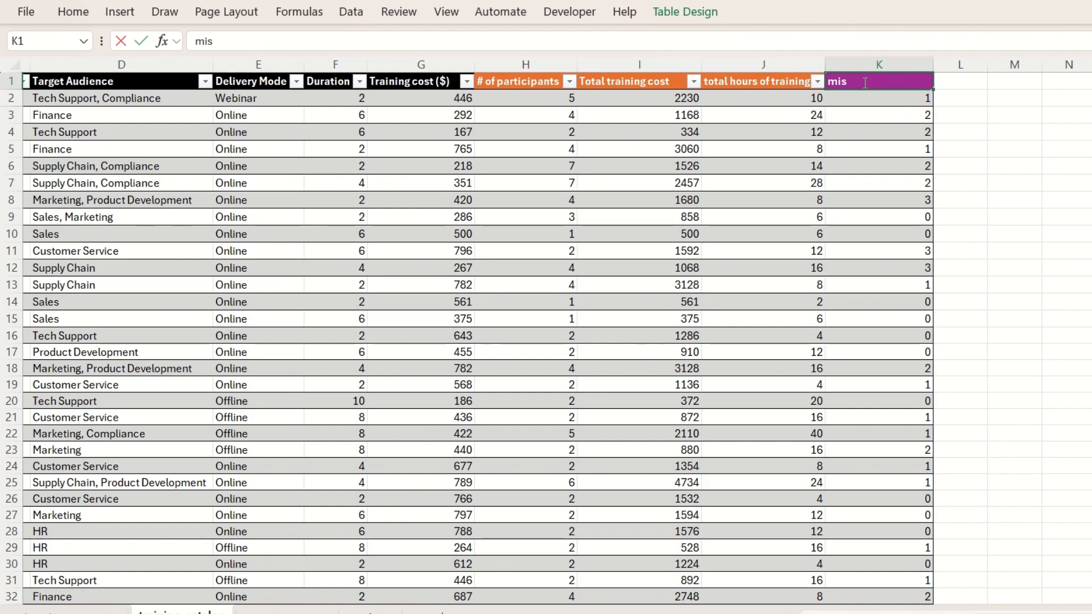
pyautogui.write('sing attendance')
pyautogui.press('Tab')
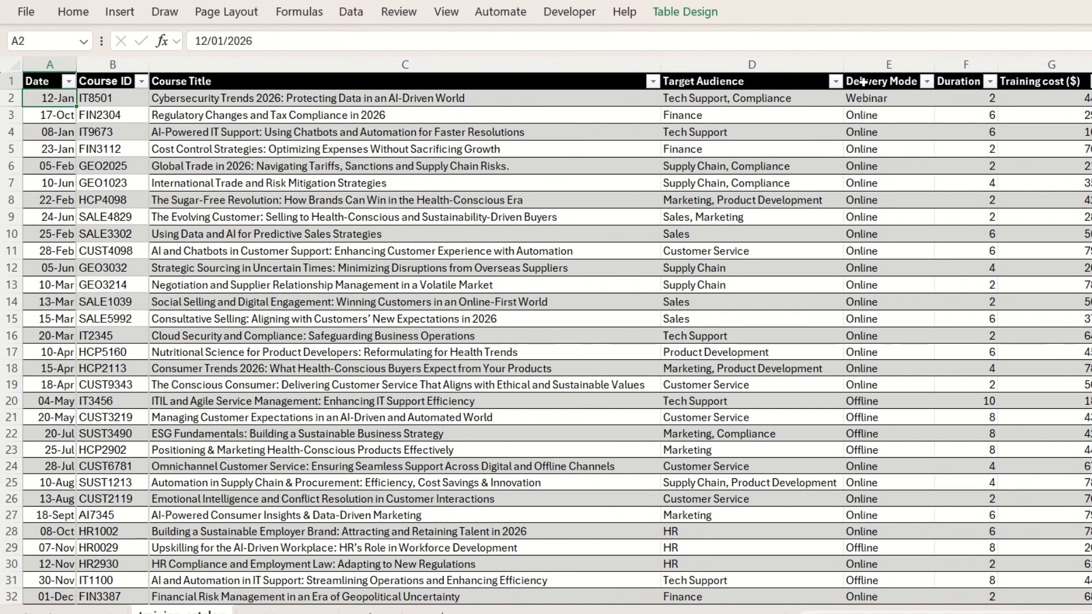
# Add a new table column headed actual attendance in L1, right after the missing attendance column
pyautogui.hscroll(10, 807, 168)
pyautogui.hscroll(-3, 843, 170)
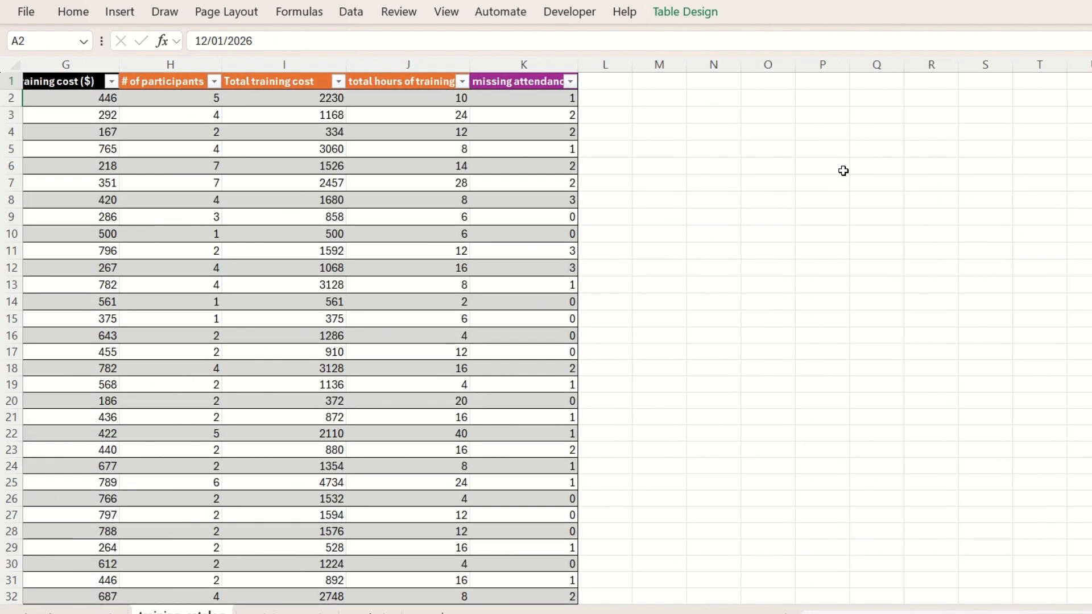
pyautogui.click(610, 79)
pyautogui.write('actual attendance')
pyautogui.press('Return')
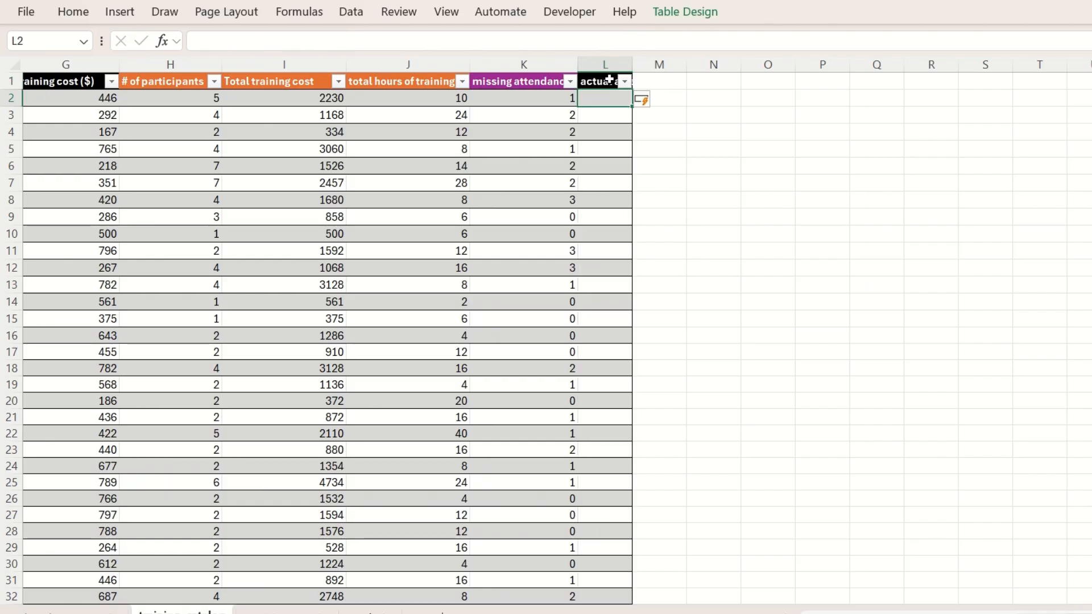
# Fill the new actual attendance header with purple and fit the column width to its text
pyautogui.click(610, 79)
pyautogui.rightClick(610, 79)
pyautogui.press('Escape')
pyautogui.moveTo(638, 69); pyautogui.dragTo(638, 69)
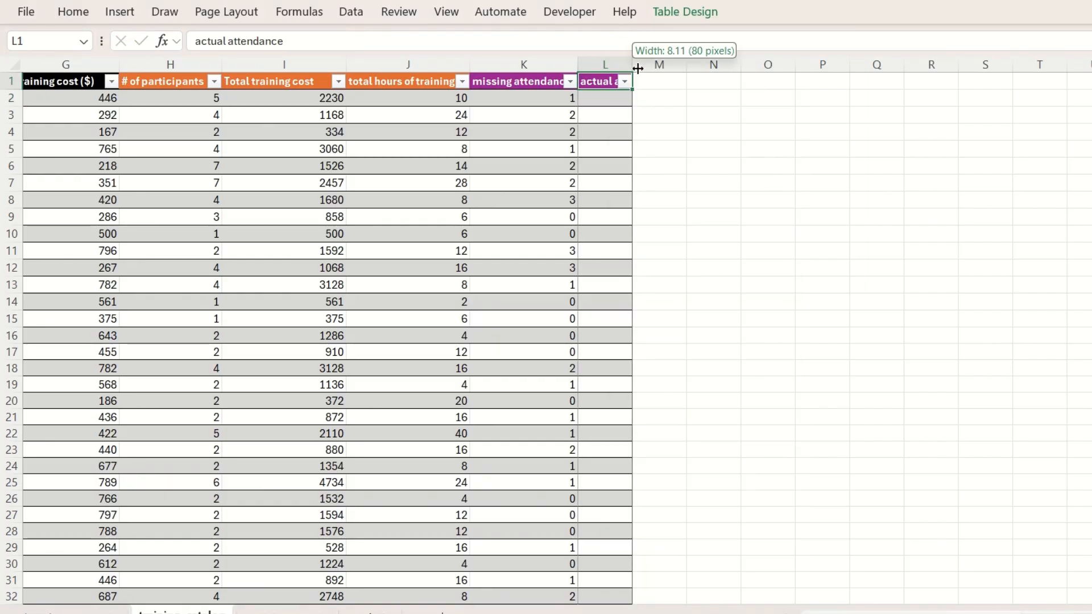
pyautogui.doubleClick(638, 69)
# Calculate actual attendance in L2 by subtracting the row's missing attendance from its # of participants
pyautogui.click(639, 96)
pyautogui.write('=')
pyautogui.click(193, 101)
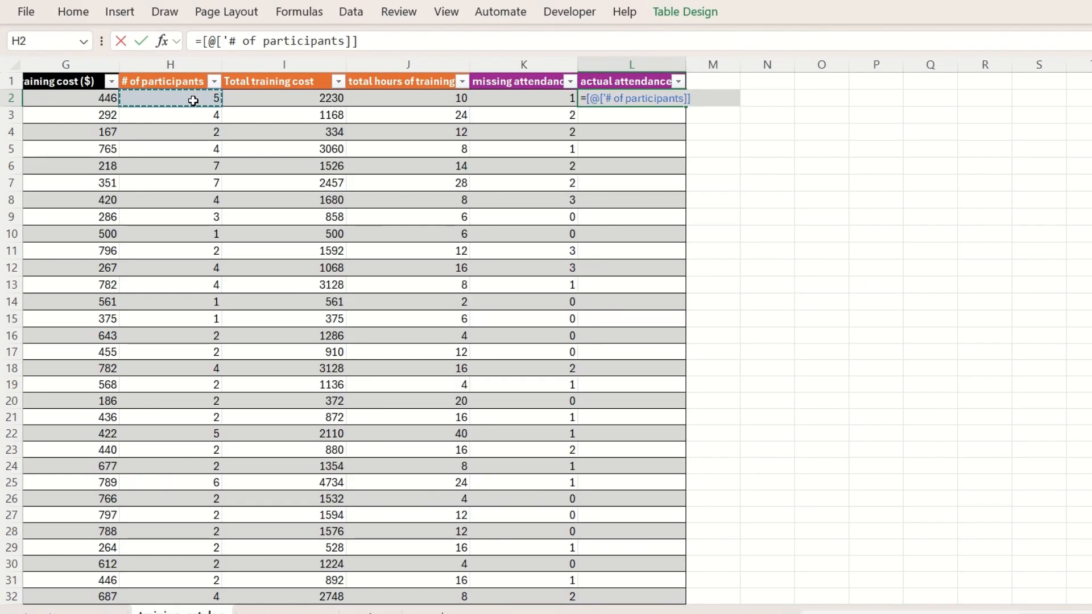
pyautogui.write('-')
pyautogui.click(528, 95)
pyautogui.press('Return')
# Rename the column header in K1 as missing attendees
pyautogui.click(536, 82)
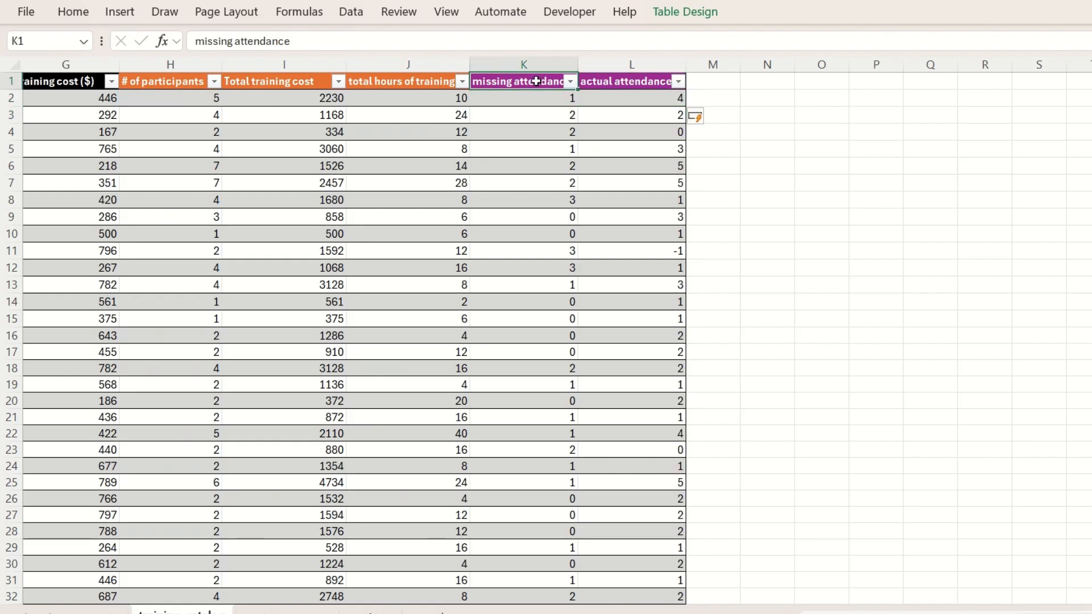
pyautogui.click(298, 44)
pyautogui.press('BackSpace')
pyautogui.press('BackSpace')
pyautogui.press('BackSpace')
pyautogui.write('ees')
pyautogui.press('Return')
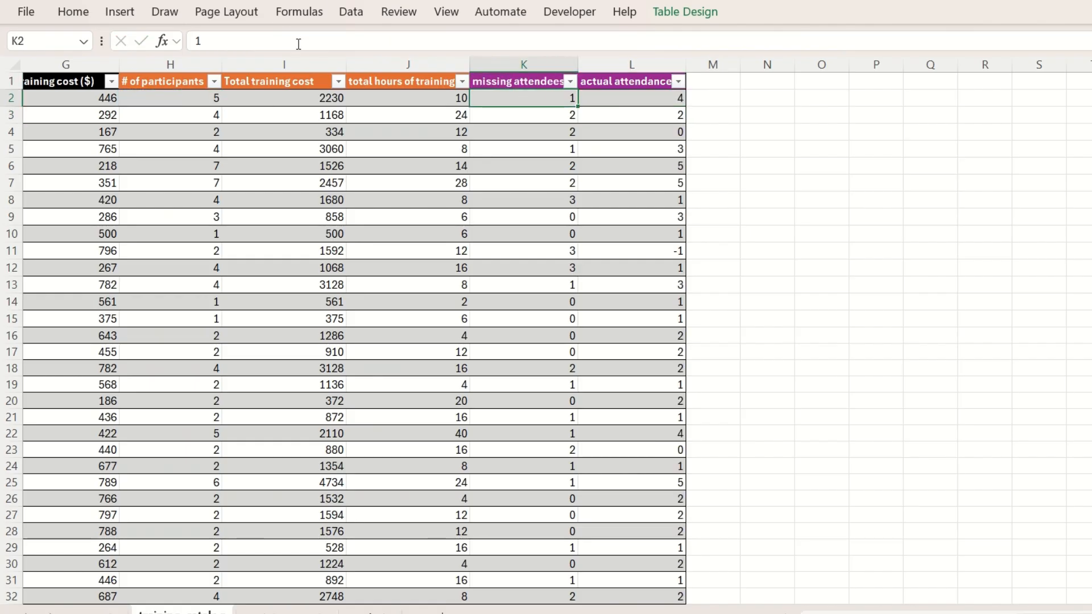
pyautogui.click(815, 193)
# On the analysis sheet, copy the total participants SUMIFS formula text from F2 into the actual attendance cell G2
pyautogui.click(370, 611)
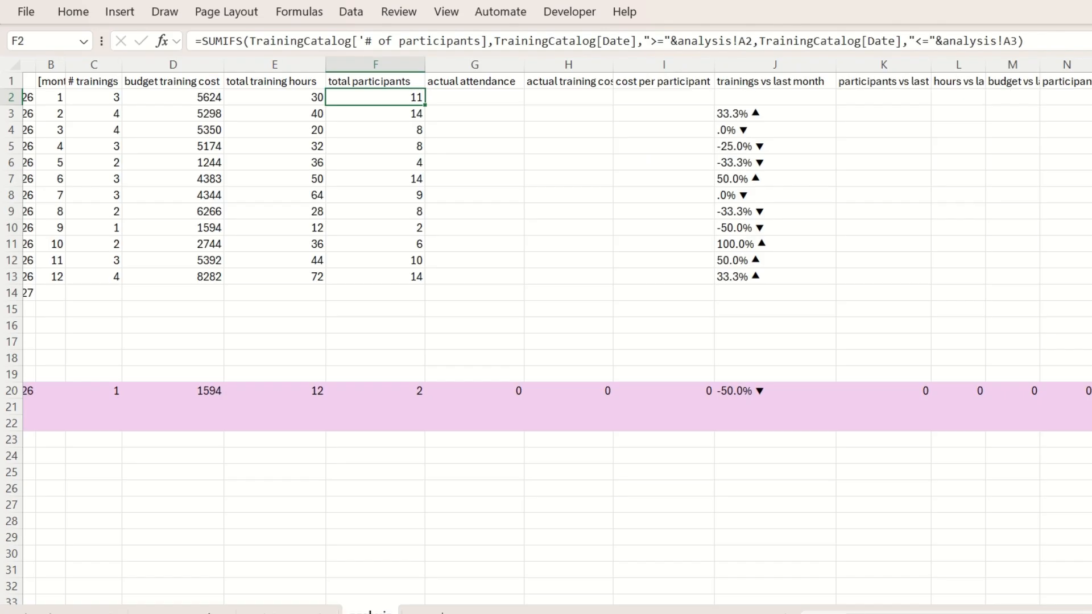
pyautogui.click(487, 96)
pyautogui.click(412, 98)
pyautogui.moveTo(1046, 39); pyautogui.dragTo(169, 50)
pyautogui.hotkey('ctrl', 'c')
pyautogui.press('Tab')
pyautogui.click(206, 35)
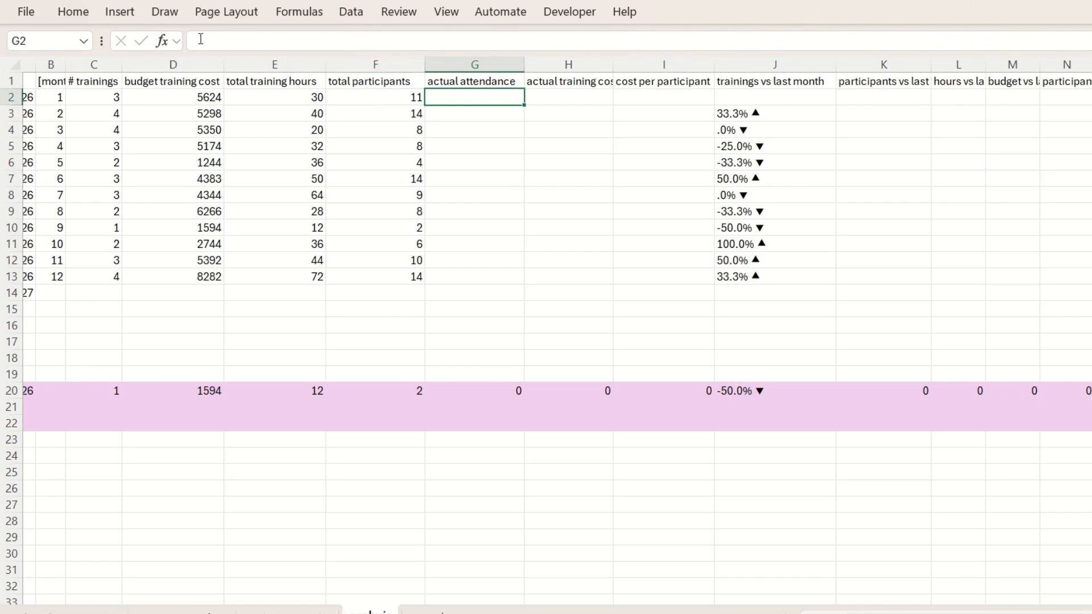
pyautogui.hotkey('ctrl', 'v')
# Change the sum range of the SUMIFS formula in G2 to TrainingCatalog[actual attendance]
pyautogui.click(488, 41)
pyautogui.press('BackSpace')
pyautogui.press('BackSpace')
pyautogui.press('BackSpace')
pyautogui.press('BackSpace')
pyautogui.press('BackSpace')
pyautogui.press('BackSpace')
pyautogui.press('BackSpace')
pyautogui.press('BackSpace')
pyautogui.press('BackSpace')
pyautogui.press('BackSpace')
pyautogui.press('BackSpace')
pyautogui.press('BackSpace')
pyautogui.press('BackSpace')
pyautogui.press('BackSpace')
pyautogui.press('BackSpace')
pyautogui.press('BackSpace')
pyautogui.press('BackSpace')
pyautogui.press('BackSpace')
pyautogui.press('BackSpace')
pyautogui.press('BackSpace')
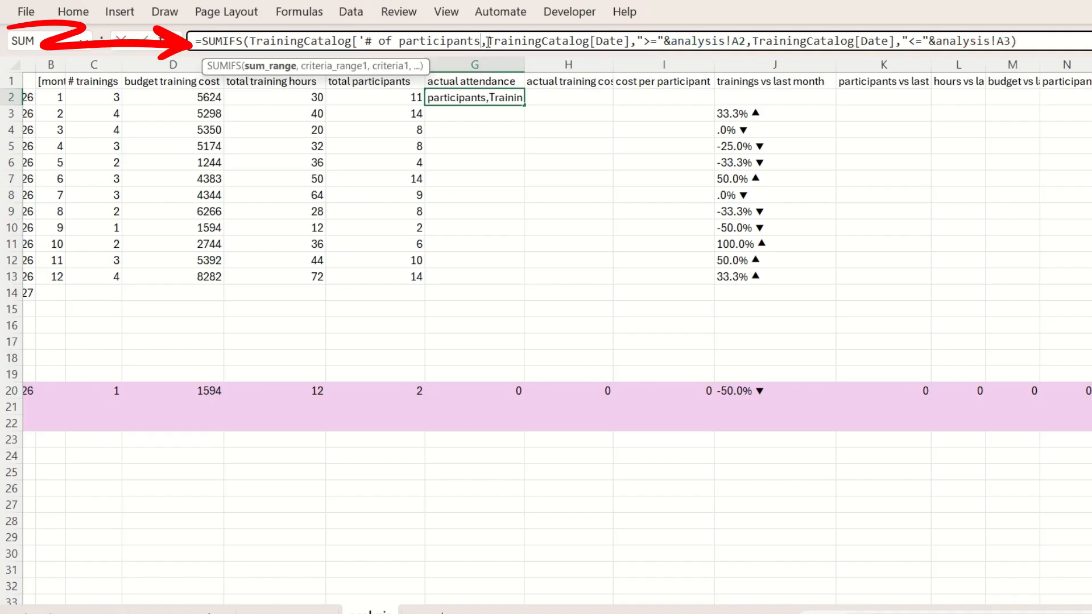
pyautogui.press('BackSpace')
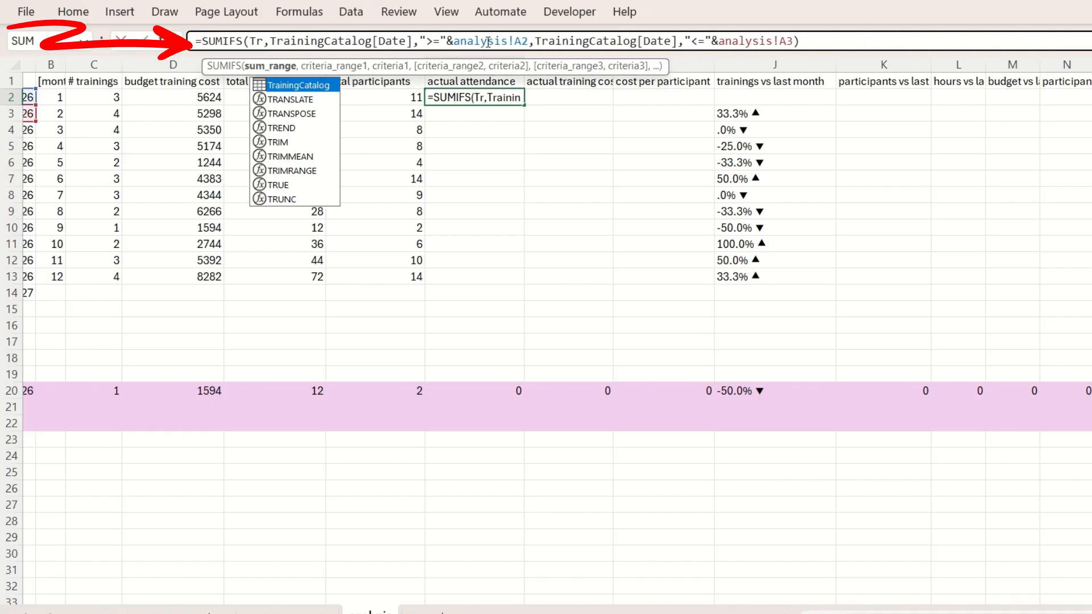
pyautogui.press('Tab')
pyautogui.write('{')
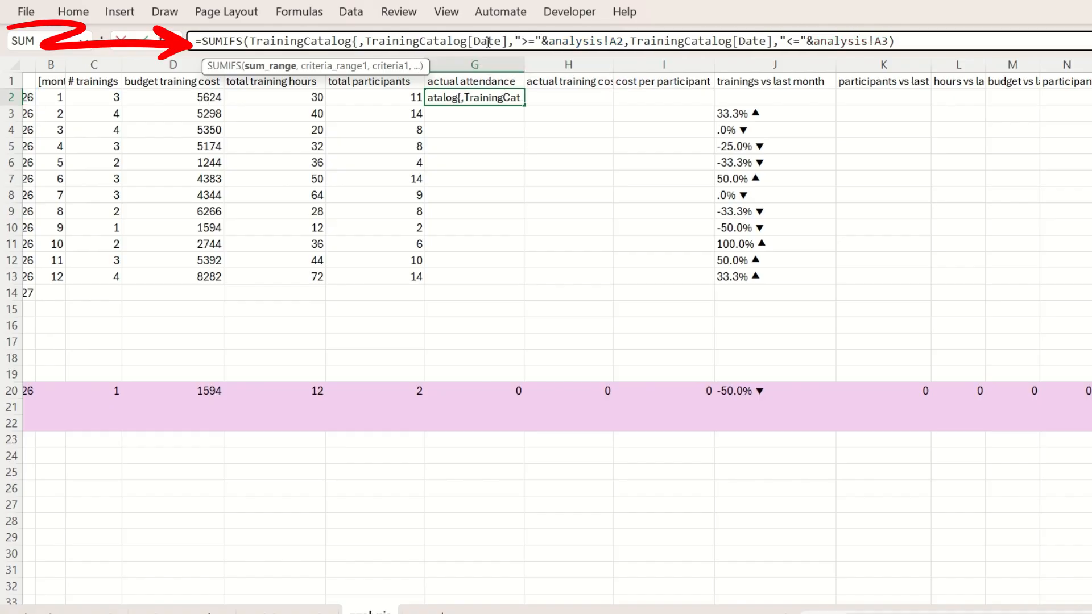
pyautogui.press('BackSpace')
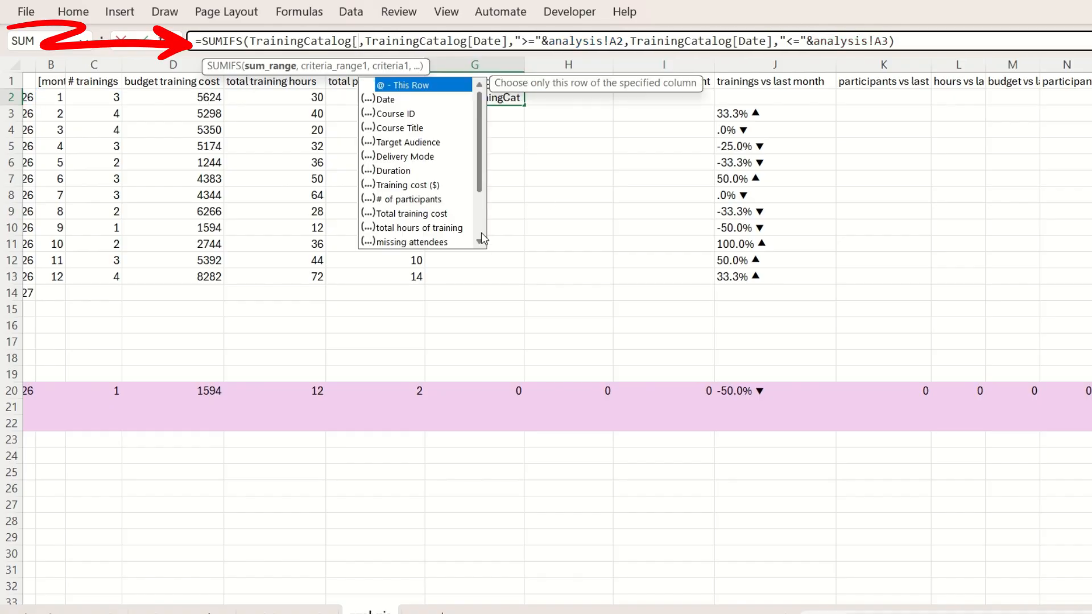
pyautogui.scroll(-2, 480, 236)
pyautogui.doubleClick(421, 186)
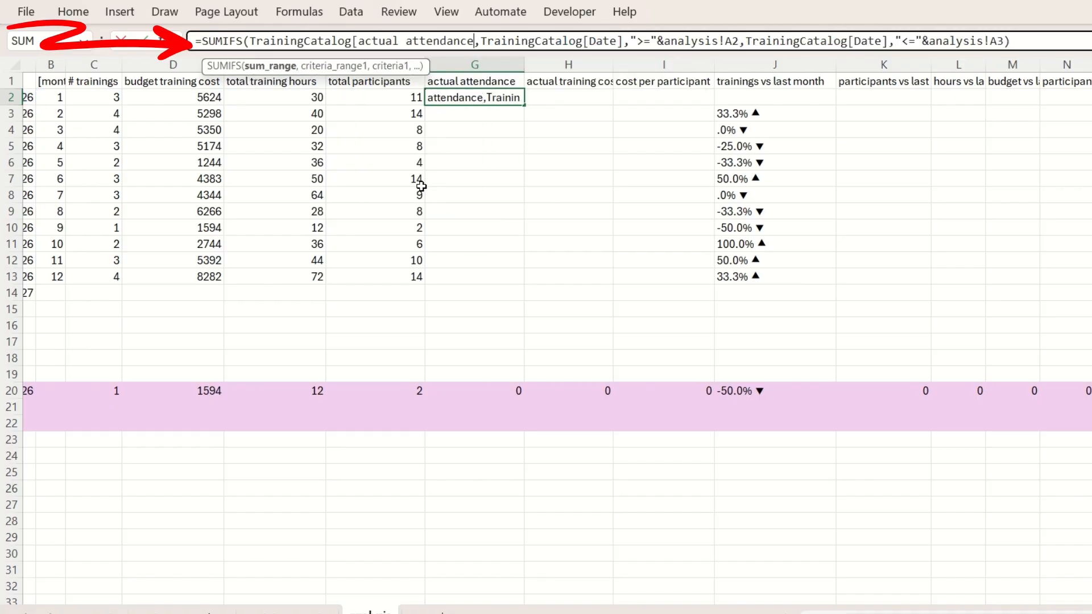
pyautogui.write(']')
pyautogui.press('Return')
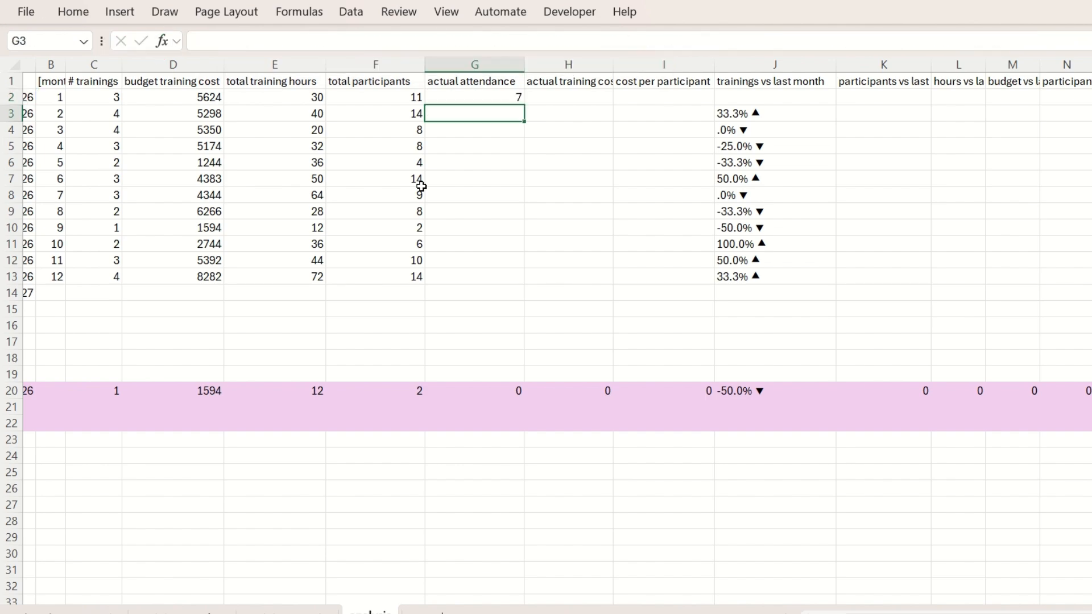
# Fill the actual attendance formula down the months and clear the surplus result in G14
pyautogui.press('Up')
pyautogui.doubleClick(524, 105)
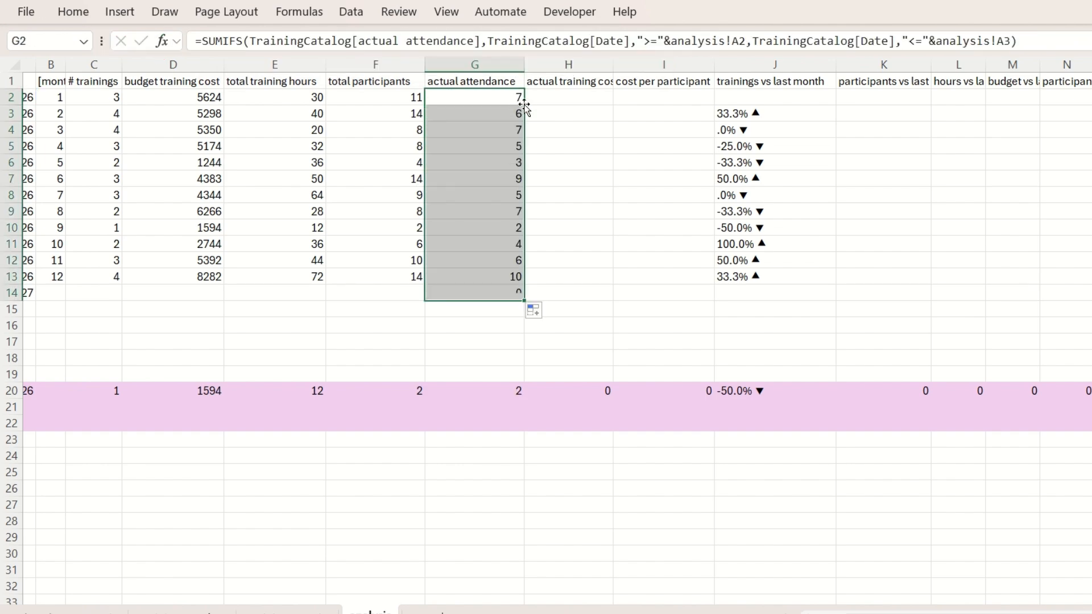
pyautogui.click(488, 291)
pyautogui.press('Delete')
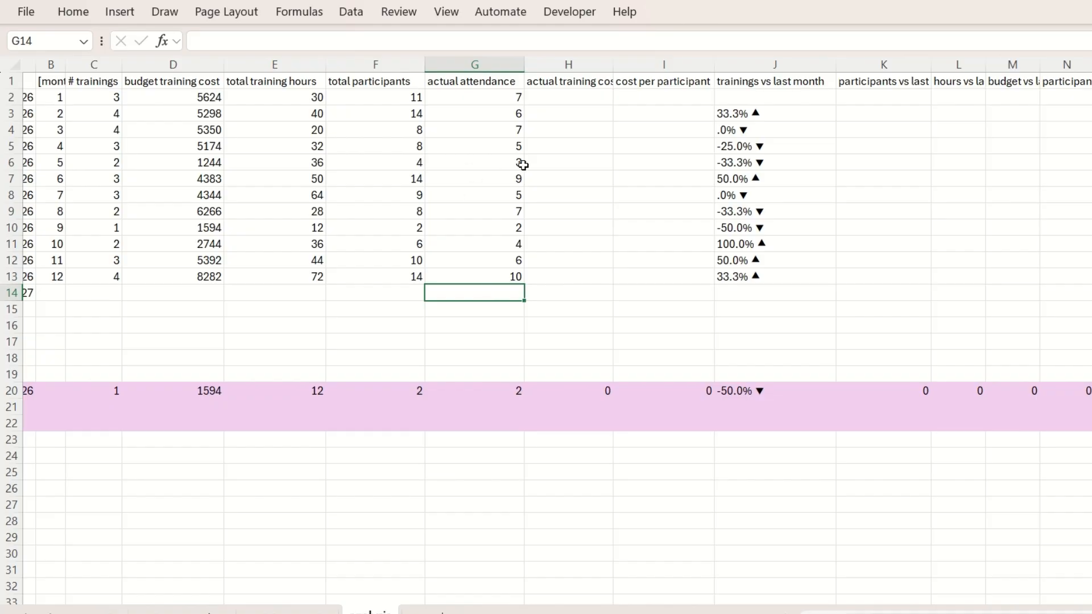
# Add a new column headed actual training cost in M1 of the training catalog table
pyautogui.hscroll(-3, 523, 164)
pyautogui.click(646, 95)
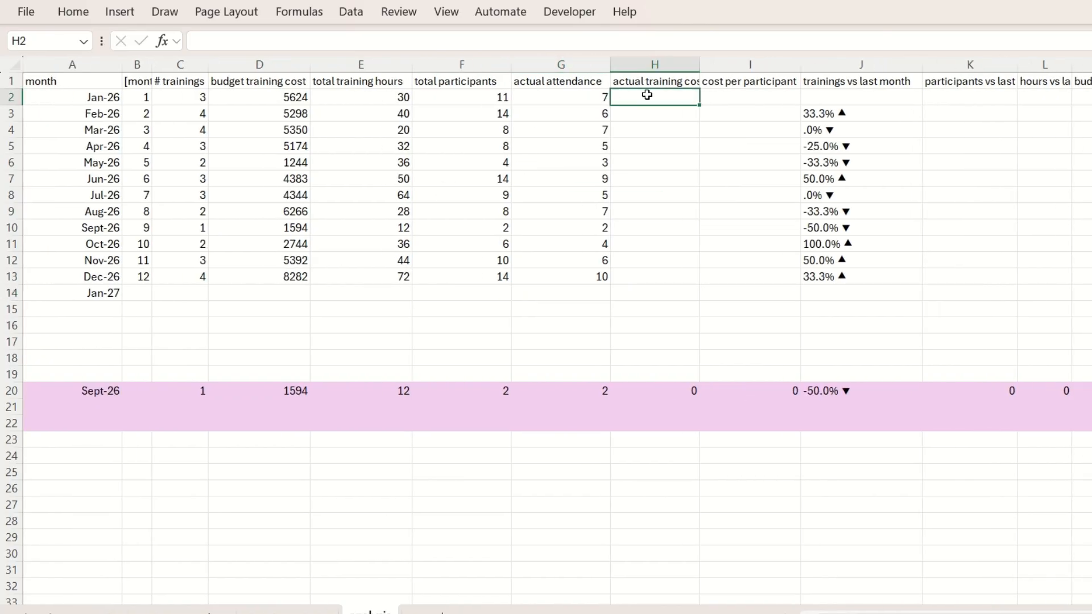
pyautogui.click(182, 613)
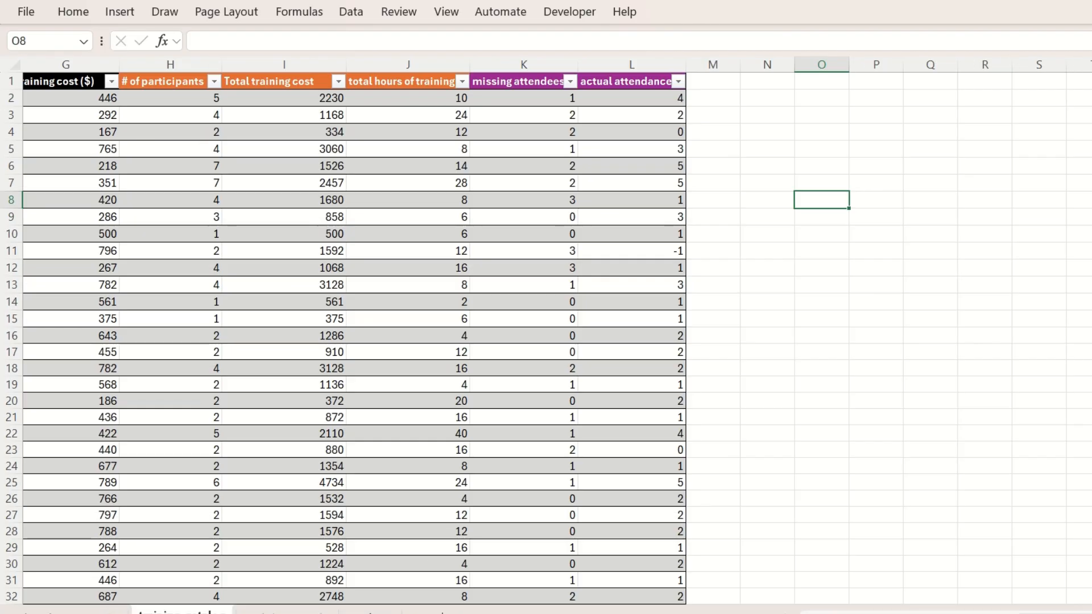
pyautogui.click(718, 80)
pyautogui.write('actual tr')
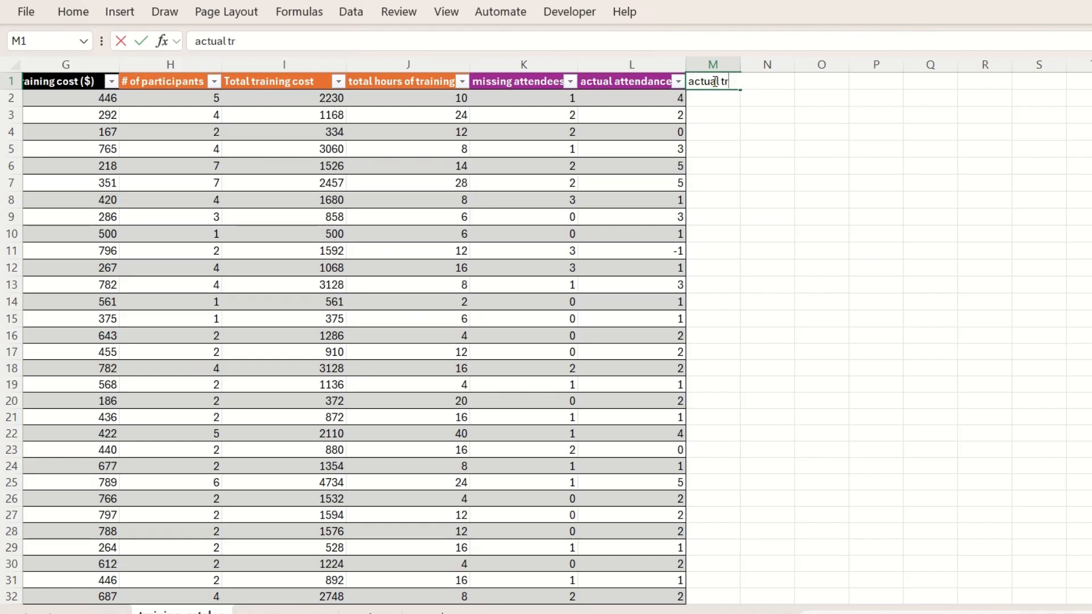
pyautogui.write('aining cost')
pyautogui.press('Return')
# Fill the actual training cost header with purple and widen column M to show the full heading
pyautogui.rightClick(716, 81)
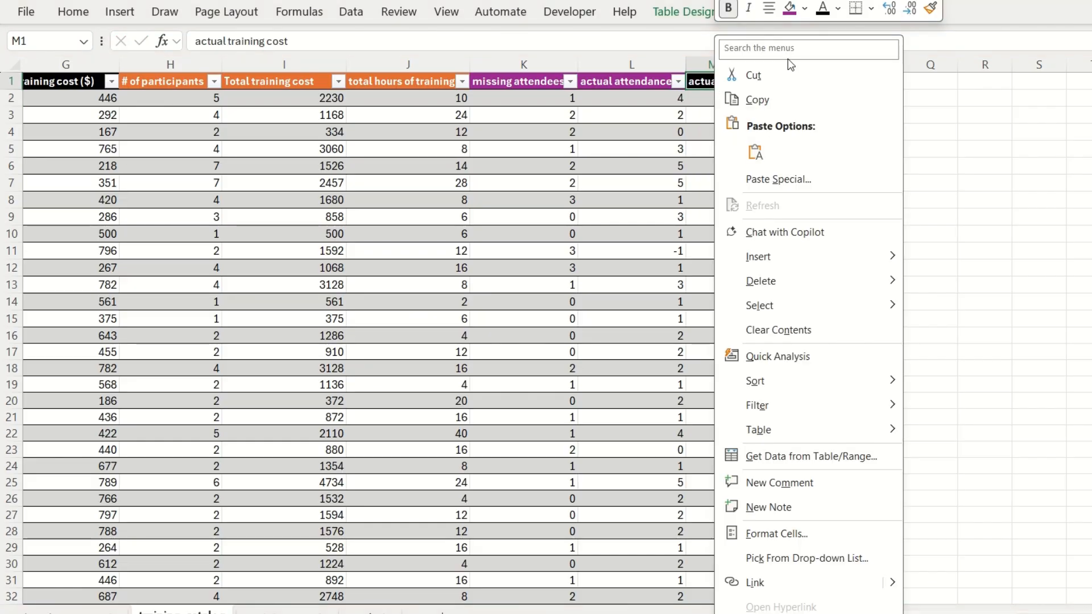
pyautogui.click(790, 8)
pyautogui.click(836, 167)
pyautogui.moveTo(741, 65); pyautogui.dragTo(801, 65)
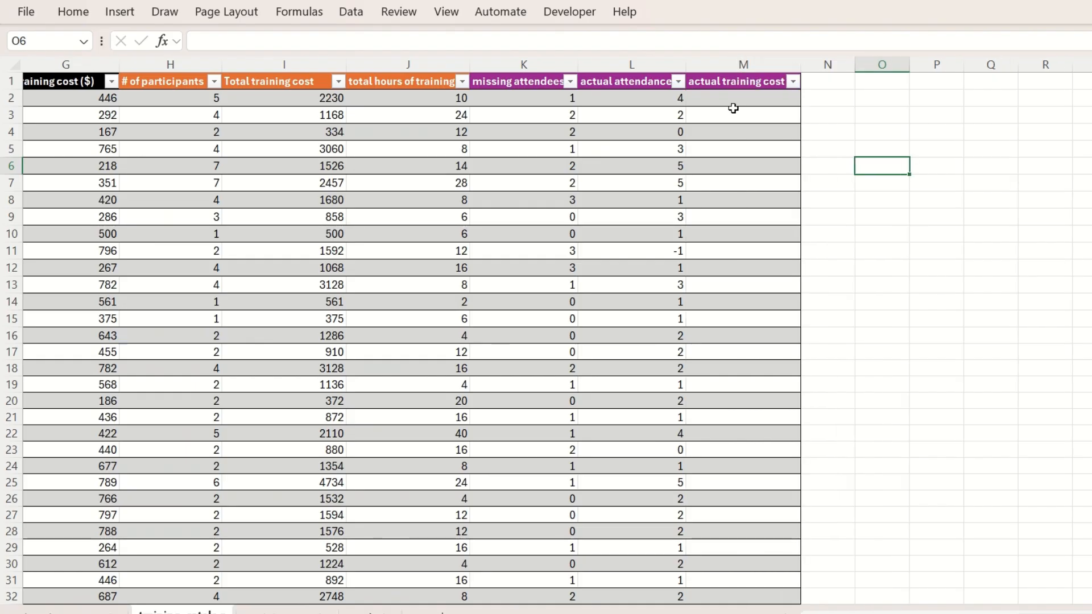
# Begin a formula in M2, the first data cell of the actual training cost column
pyautogui.click(728, 98)
pyautogui.write('=')
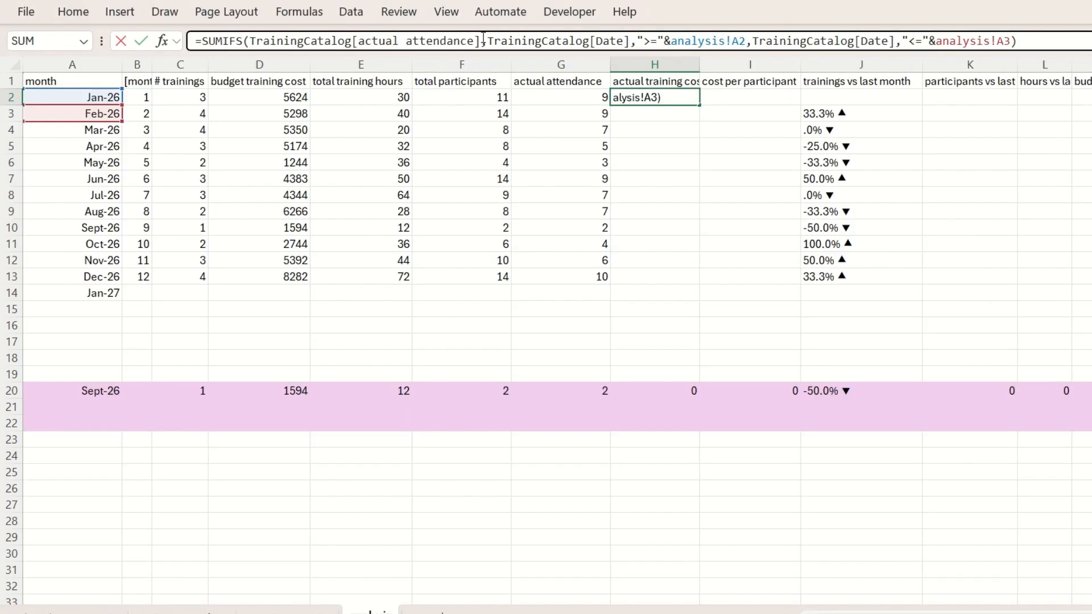
# Set the sum range of the SUMIFS formula in H2 to TrainingCatalog[actual training cost] and fill it down for the months through H13
pyautogui.press('BackSpace')
pyautogui.press('BackSpace')
pyautogui.press('BackSpace')
pyautogui.press('BackSpace')
pyautogui.press('BackSpace')
pyautogui.press('BackSpace')
pyautogui.press('BackSpace')
pyautogui.press('BackSpace')
pyautogui.press('BackSpace')
pyautogui.press('BackSpace')
pyautogui.press('BackSpace')
pyautogui.press('BackSpace')
pyautogui.press('BackSpace')
pyautogui.press('BackSpace')
pyautogui.press('BackSpace')
pyautogui.press('BackSpace')
pyautogui.press('BackSpace')
pyautogui.press('BackSpace')
pyautogui.press('BackSpace')
pyautogui.write('[')
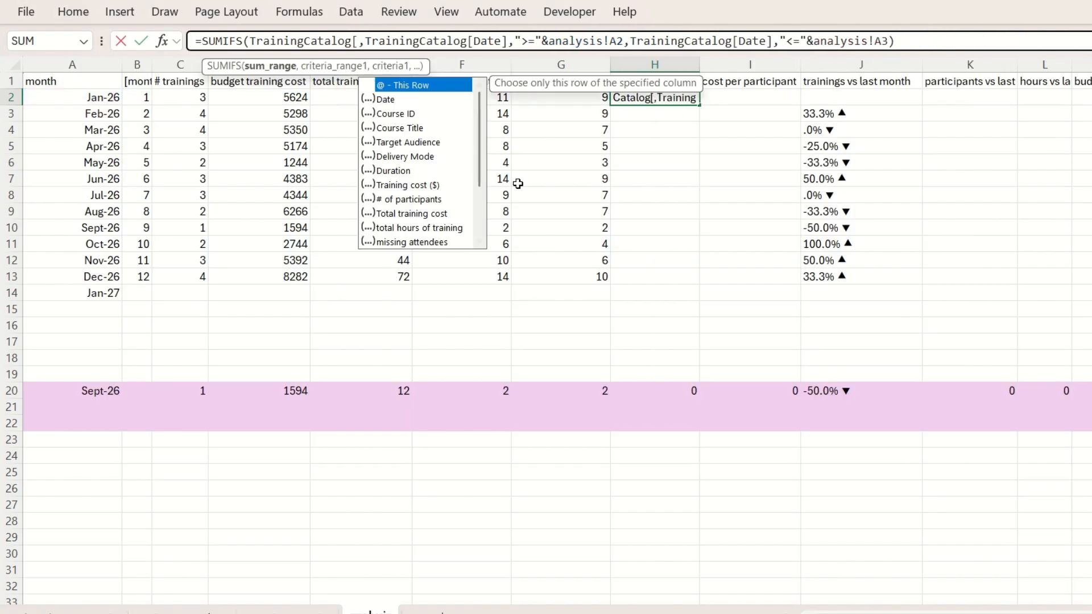
pyautogui.scroll(-3, 478, 188)
pyautogui.doubleClick(429, 186)
pyautogui.write(']')
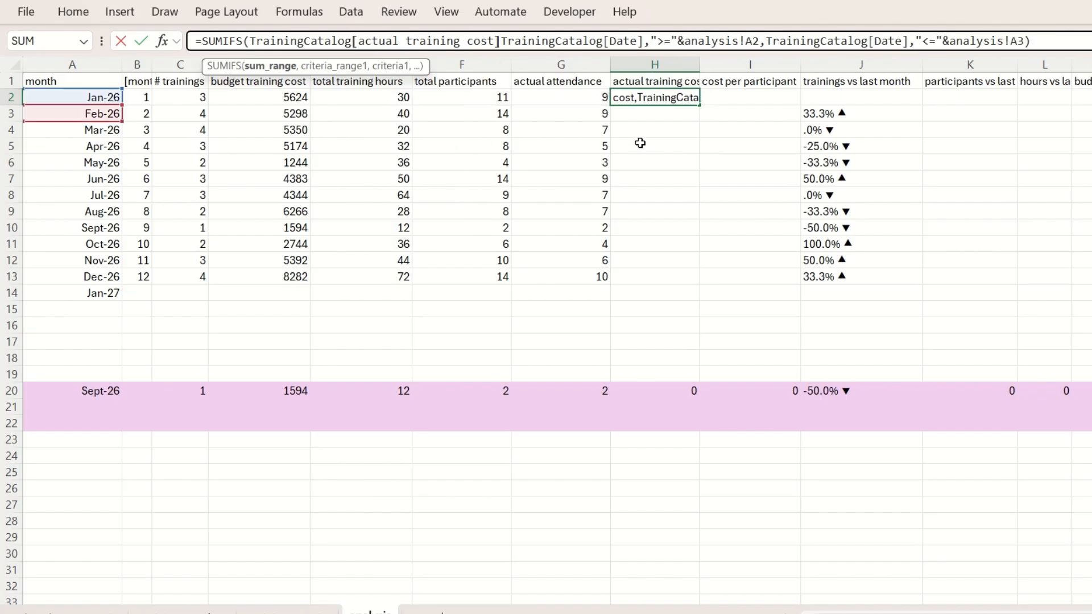
pyautogui.hotkey('ctrl', 'Return')
pyautogui.doubleClick(699, 106)
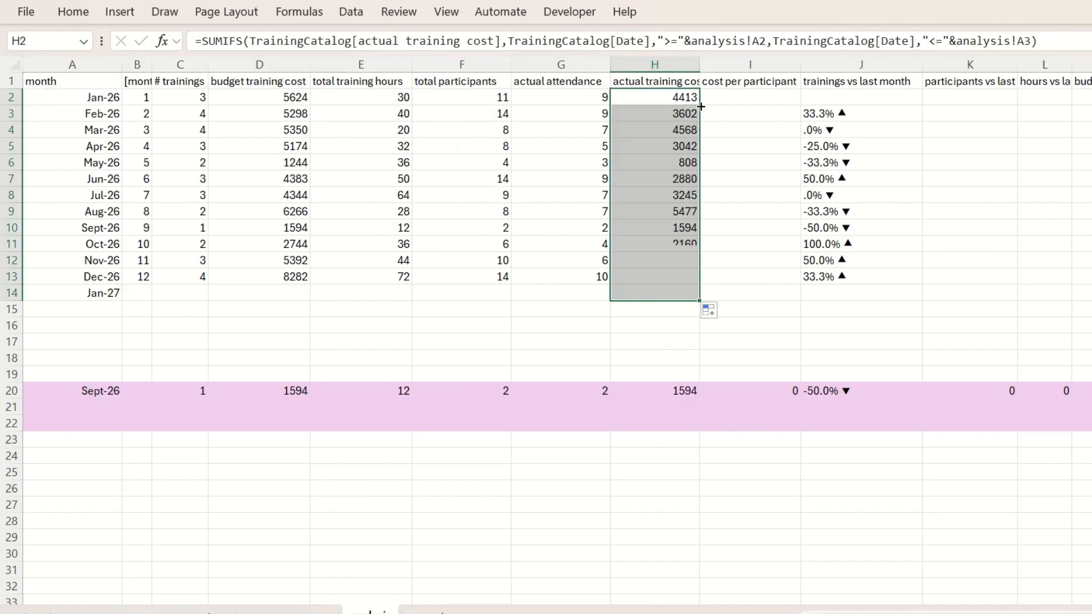
pyautogui.click(670, 293)
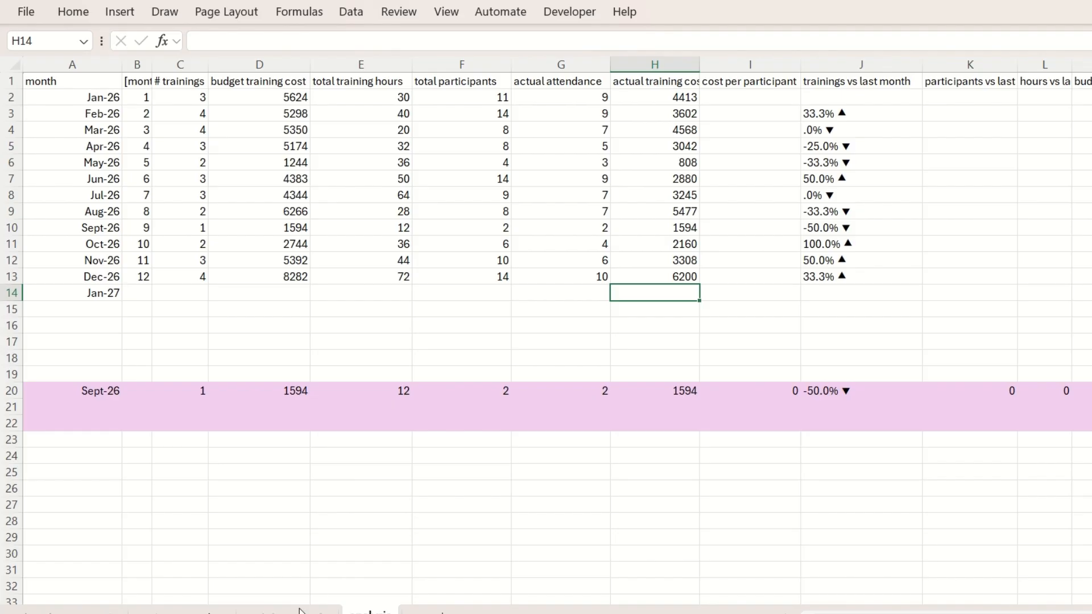
# Paste the block of target comparison labels at D26 and fill rows 23 to 29 with the light purple theme colour
pyautogui.click(227, 489)
pyautogui.hotkey('ctrl', 'v')
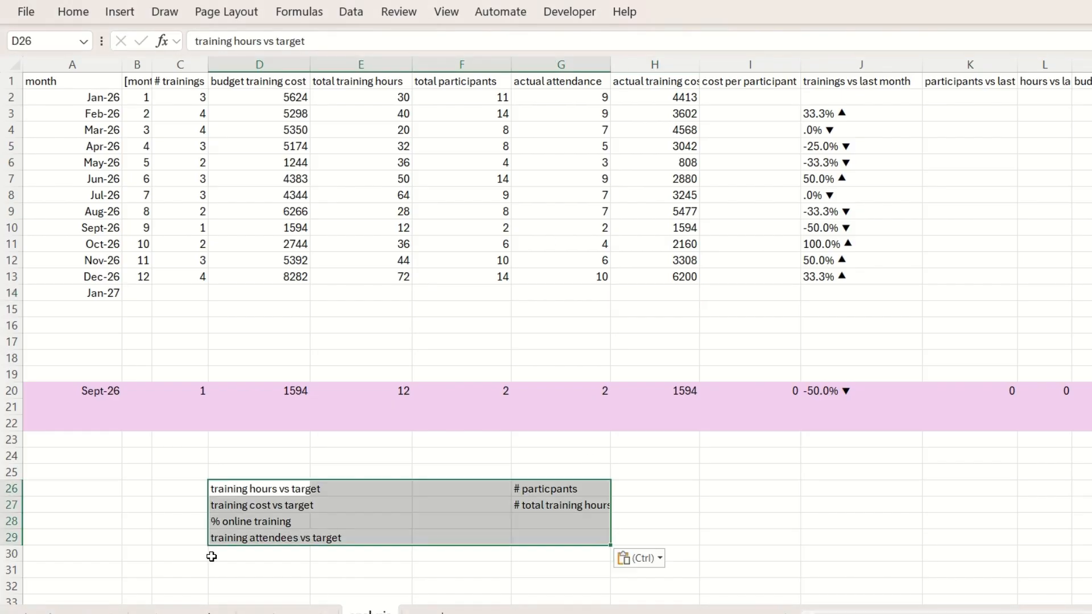
pyautogui.click(32, 440)
pyautogui.moveTo(11, 440); pyautogui.dragTo(11, 538)
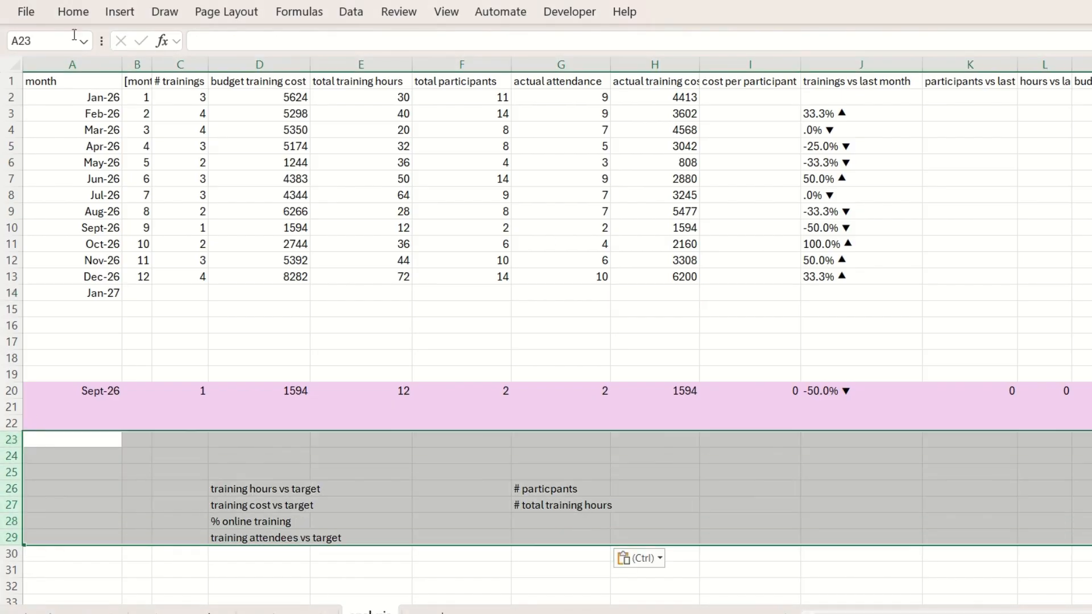
pyautogui.click(73, 11)
pyautogui.click(250, 71)
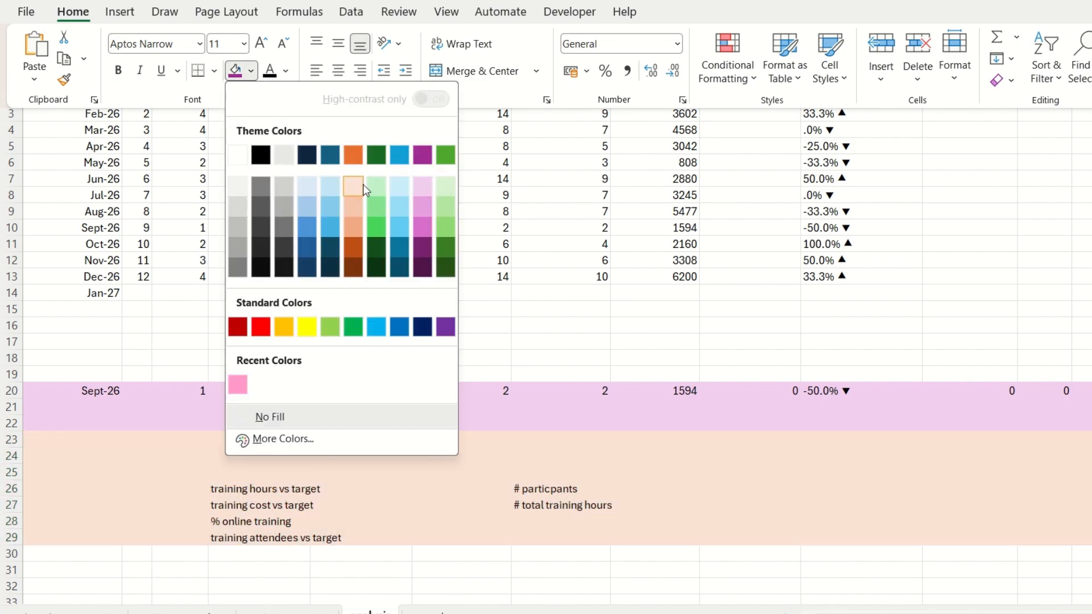
pyautogui.click(425, 179)
pyautogui.click(131, 441)
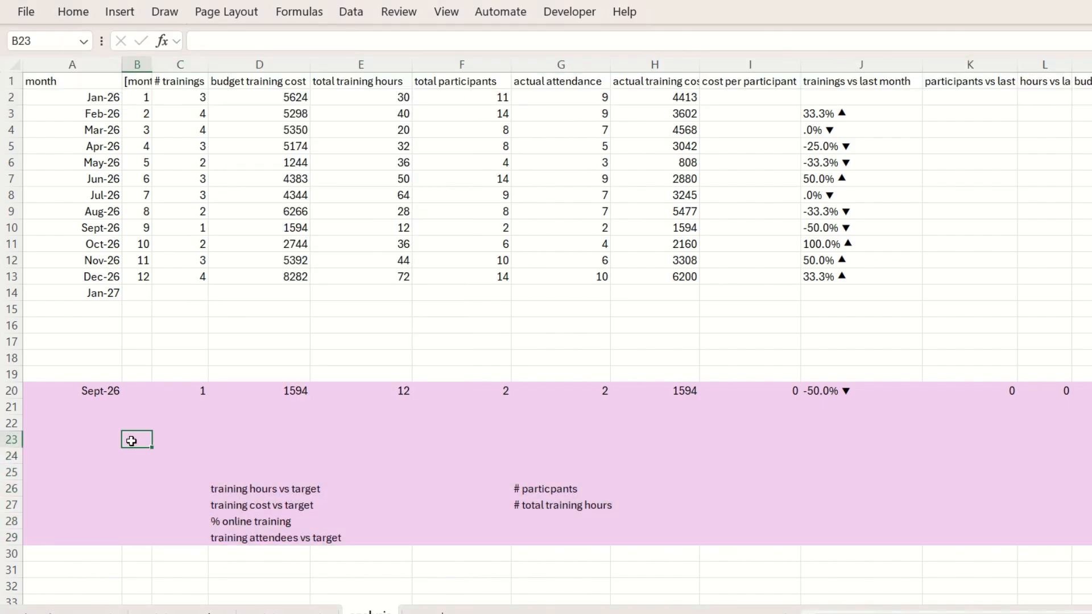
# Enter the heading pie charts in B23 and copy the four target comparison labels from D26:D29 to B24
pyautogui.press('Return')
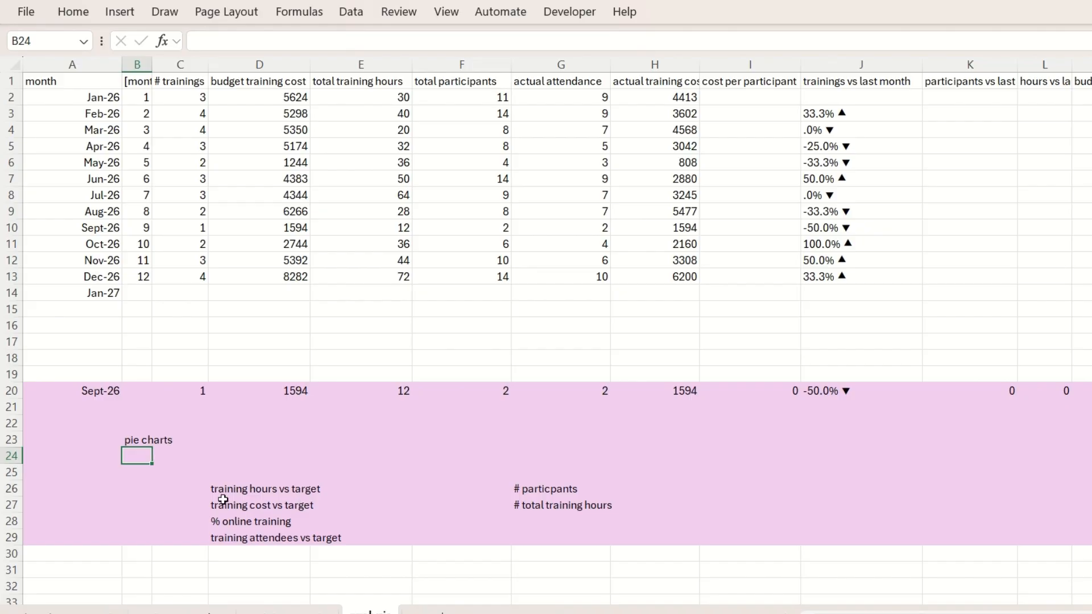
pyautogui.moveTo(222, 491); pyautogui.dragTo(222, 537)
pyautogui.click(139, 459)
pyautogui.hotkey('ctrl', 'v')
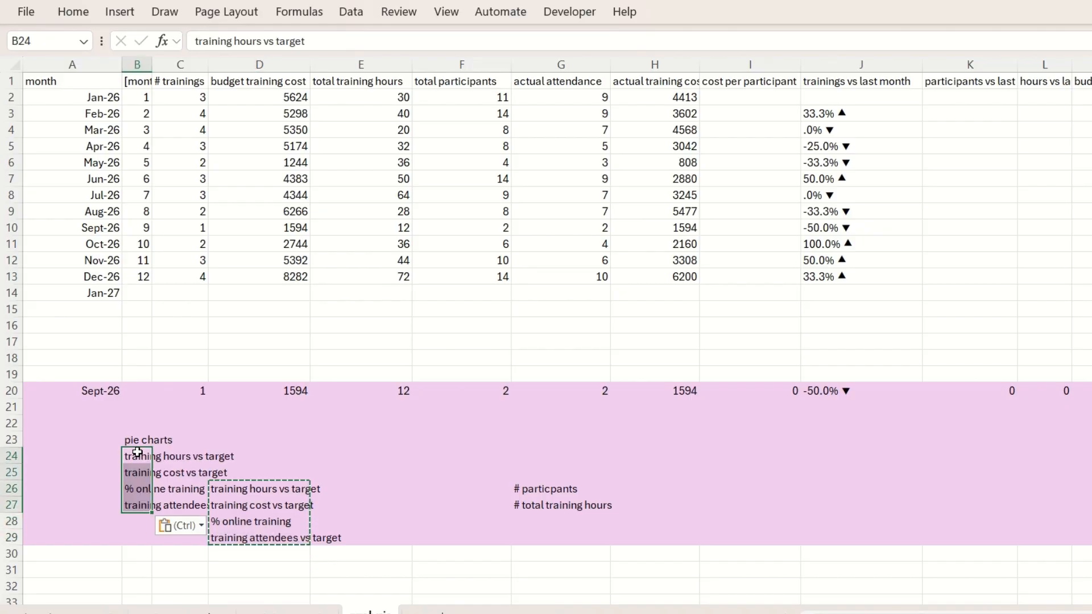
# Copy the pie charts heading and its four labels from B23:B27 to column A, starting at A23
pyautogui.click(137, 455)
pyautogui.moveTo(137, 441); pyautogui.dragTo(137, 452)
pyautogui.hotkey('shift', 'Down')
pyautogui.hotkey('ctrl', 'c')
pyautogui.press('Left')
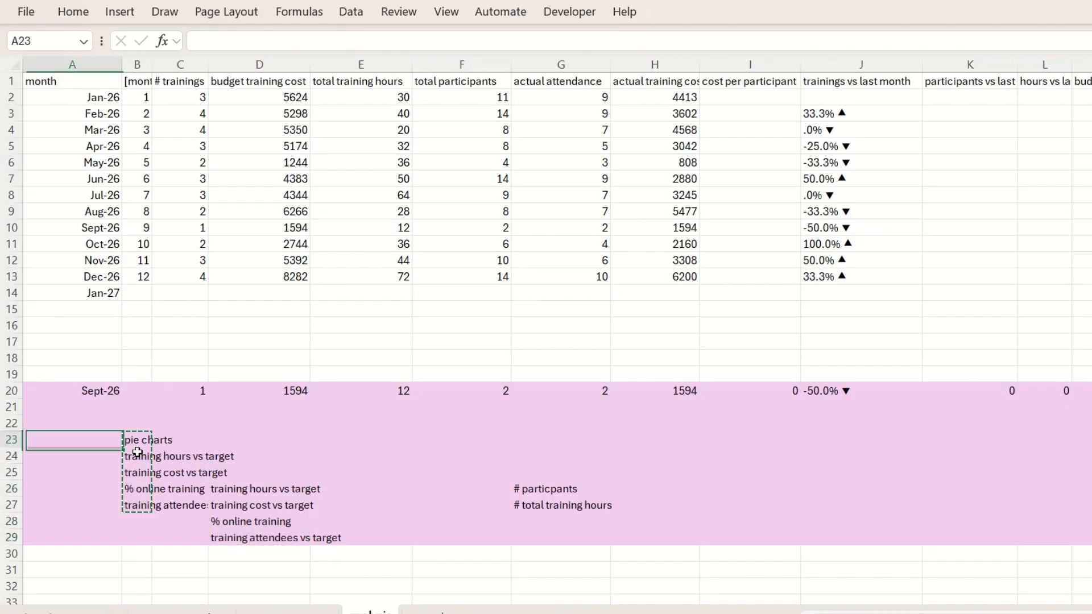
pyautogui.hotkey('ctrl', 'v')
# Clear the leftover duplicate labels from B23:D29
pyautogui.press('Right')
pyautogui.press('Right')
pyautogui.press('Left')
pyautogui.hotkey('shift', 'Down')
pyautogui.hotkey('shift', 'Down')
pyautogui.hotkey('shift', 'Down')
pyautogui.hotkey('shift', 'Down')
pyautogui.hotkey('shift', 'Right')
pyautogui.hotkey('shift', 'Right')
pyautogui.hotkey('shift', 'Down')
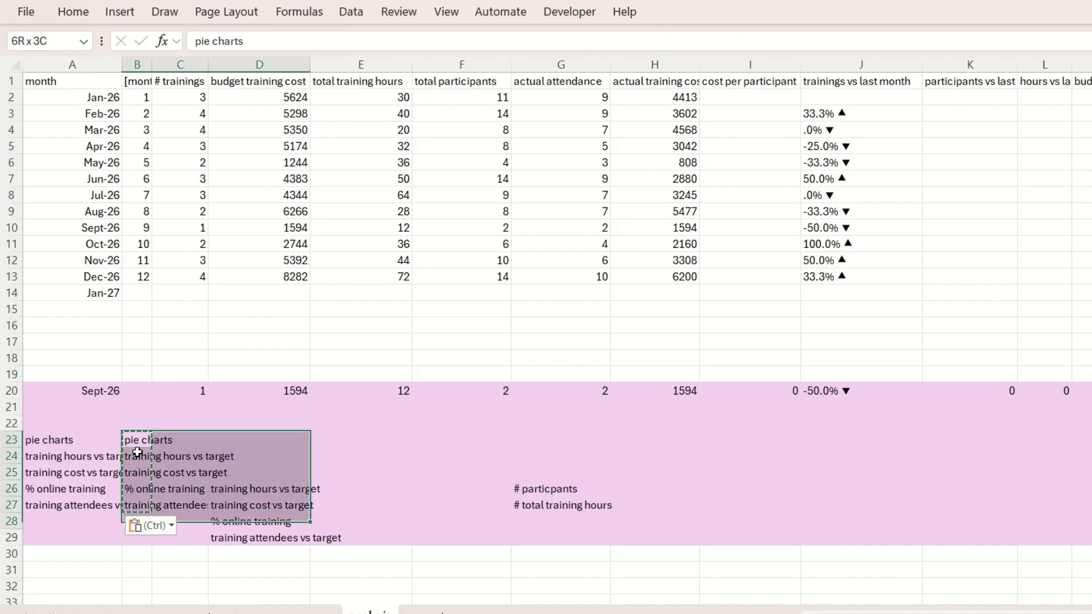
pyautogui.hotkey('shift', 'Down')
pyautogui.press('Delete')
pyautogui.rightClick(12, 522)
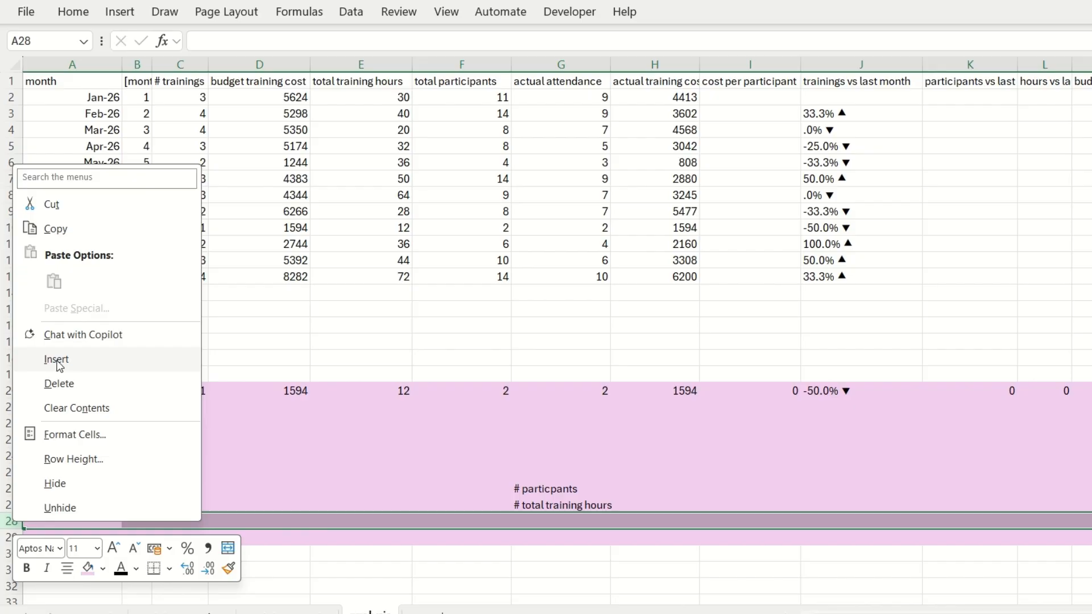
pyautogui.click(331, 434)
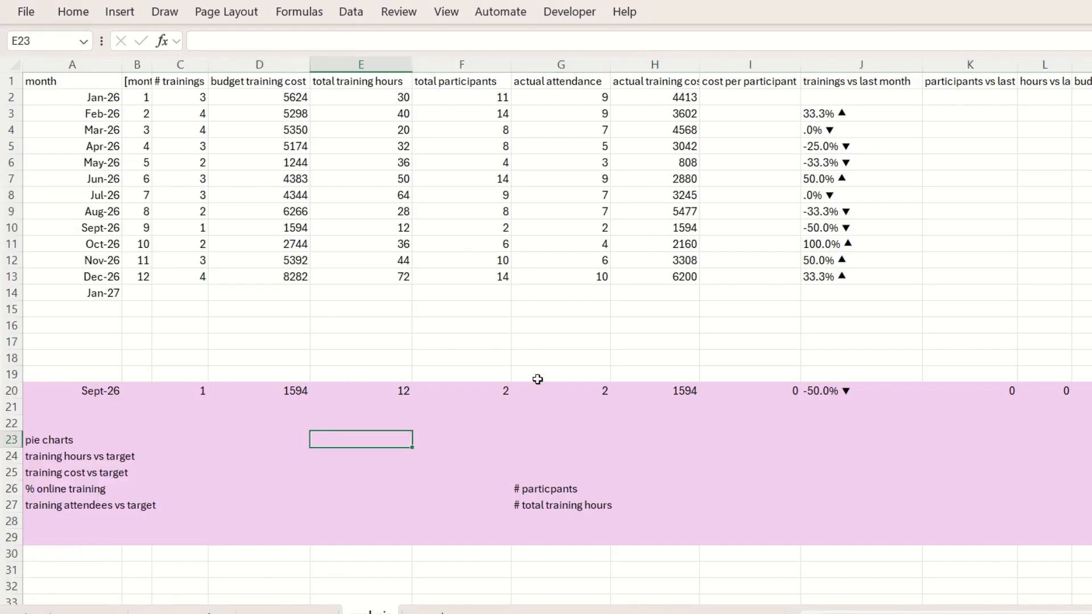
# Insert a line chart with markers of total participants from F1:F13 and move it to the first wide purple panel on the viz sheet
pyautogui.moveTo(479, 94); pyautogui.dragTo(481, 276)
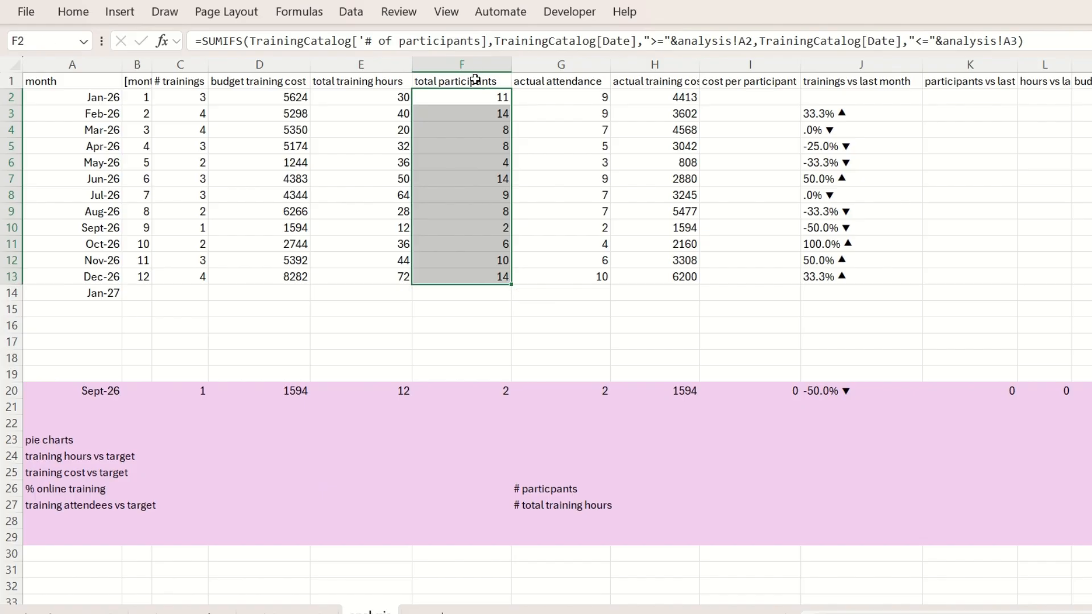
pyautogui.moveTo(475, 80); pyautogui.dragTo(482, 276)
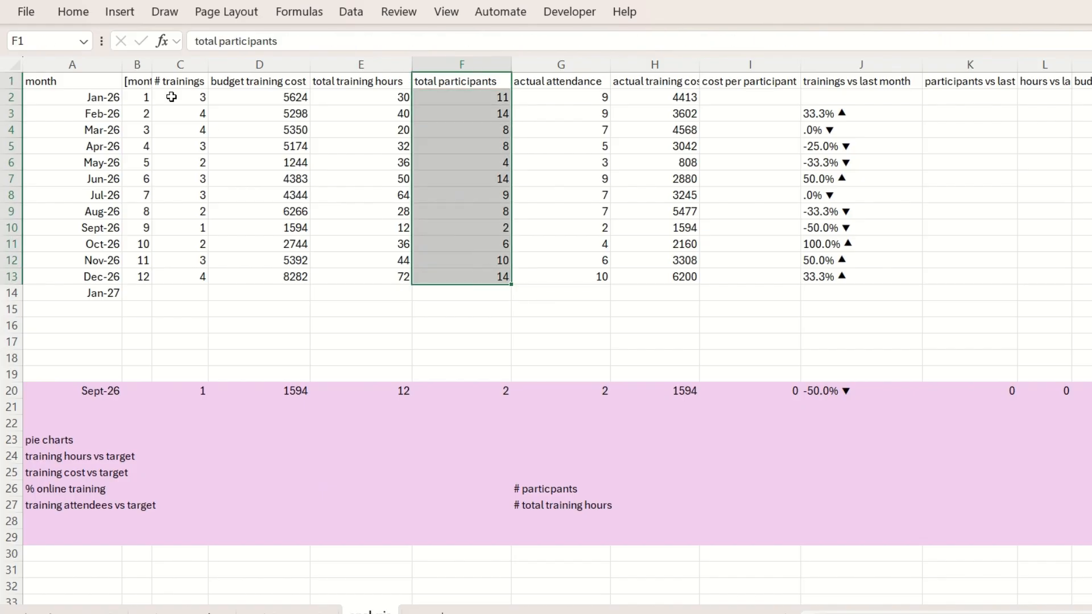
pyautogui.click(120, 11)
pyautogui.click(563, 57)
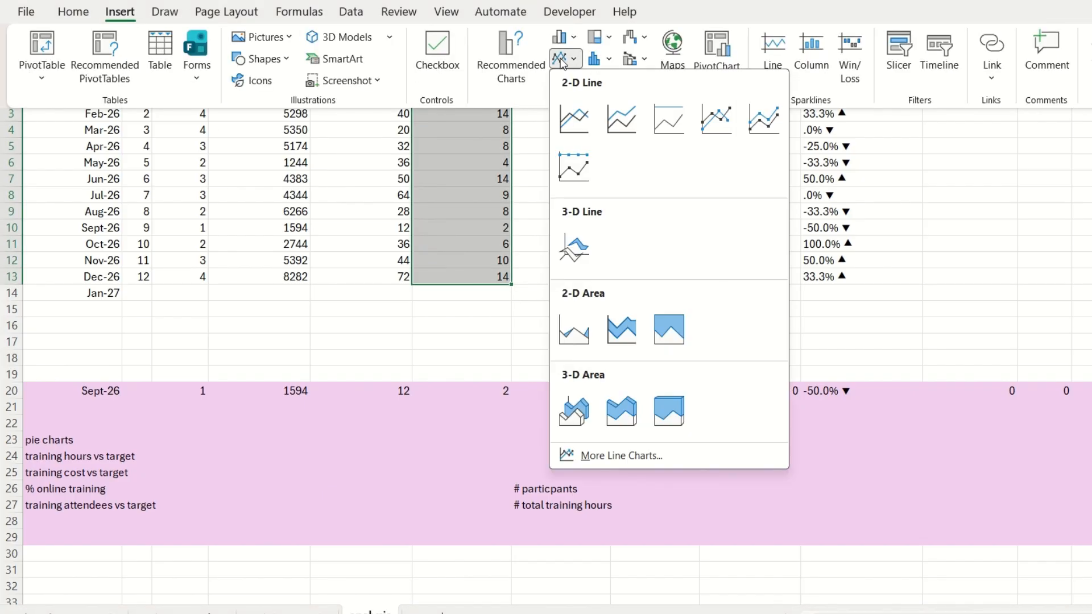
pyautogui.click(717, 114)
pyautogui.press('Delete')
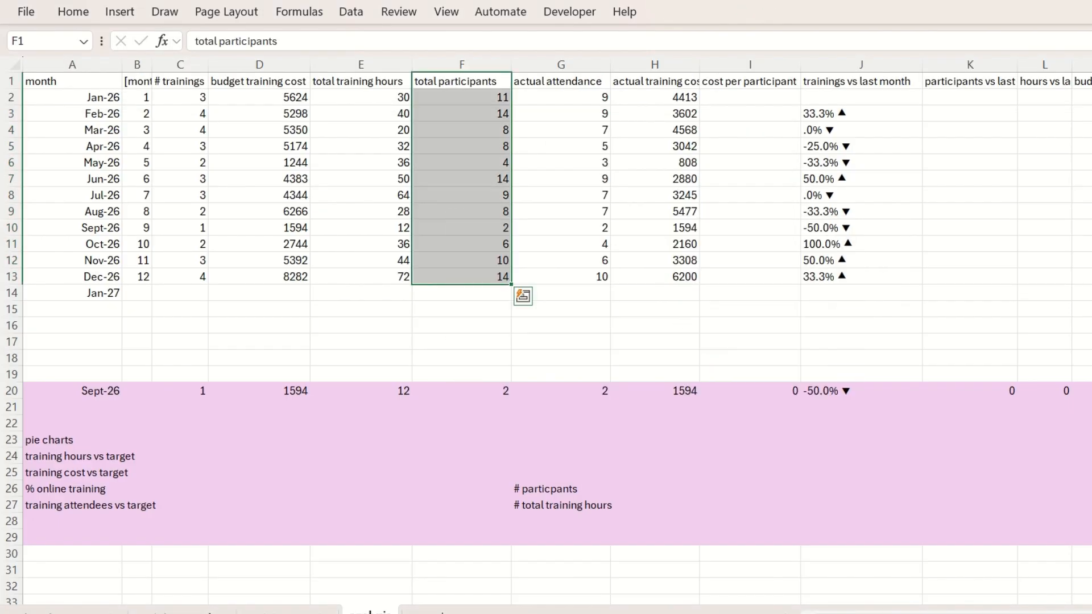
pyautogui.click(109, 612)
pyautogui.click(549, 458)
pyautogui.hotkey('ctrl', 'v')
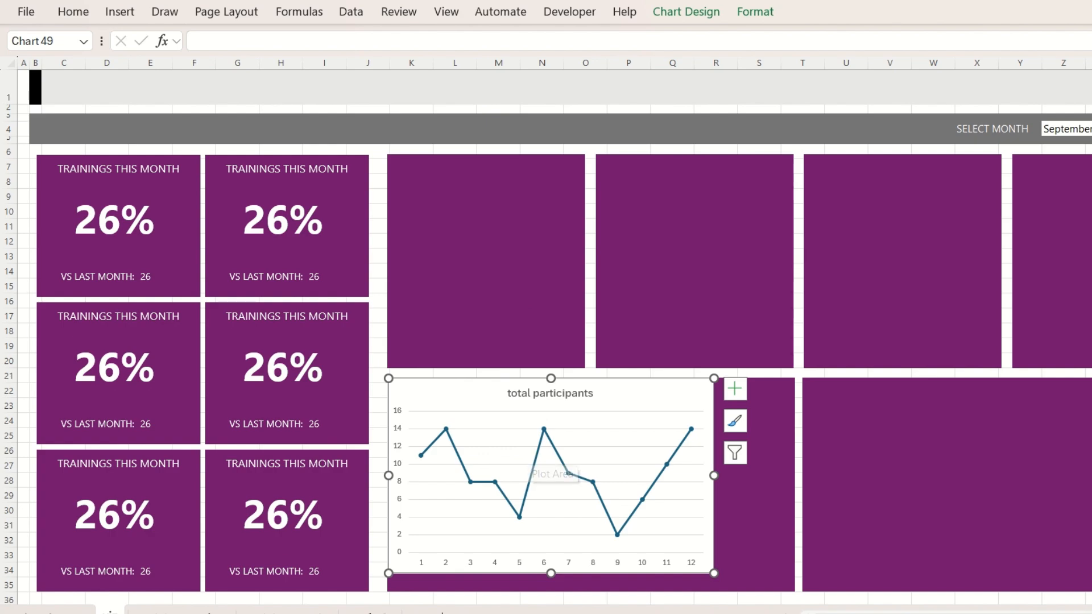
# Insert a line chart with markers of actual training cost from H1:H13 on the analysis sheet and move it to the second wide panel on viz
pyautogui.click(369, 613)
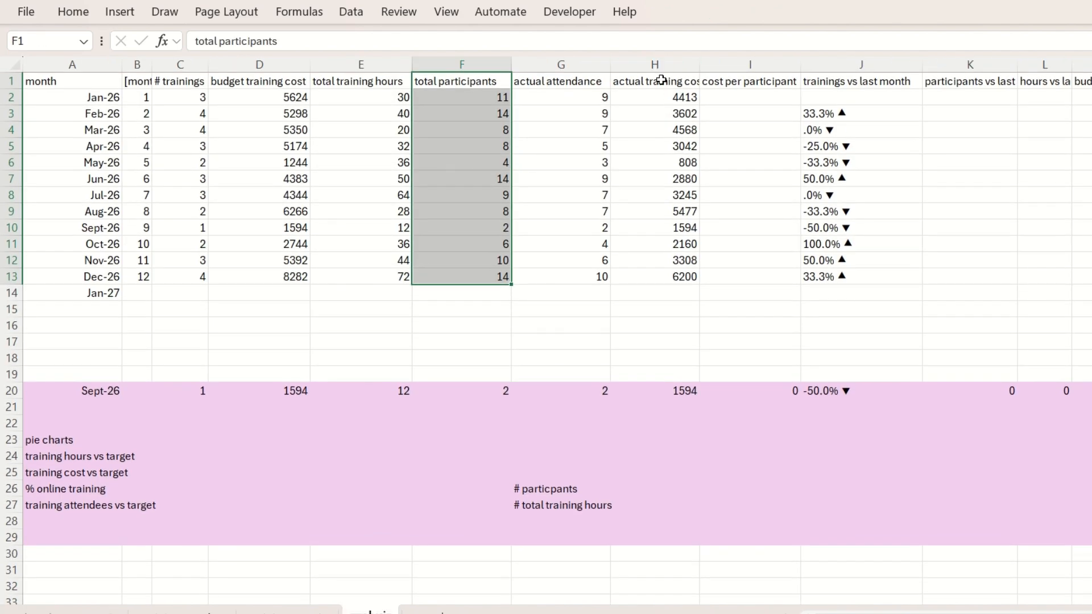
pyautogui.moveTo(661, 79); pyautogui.dragTo(660, 277)
pyautogui.click(119, 11)
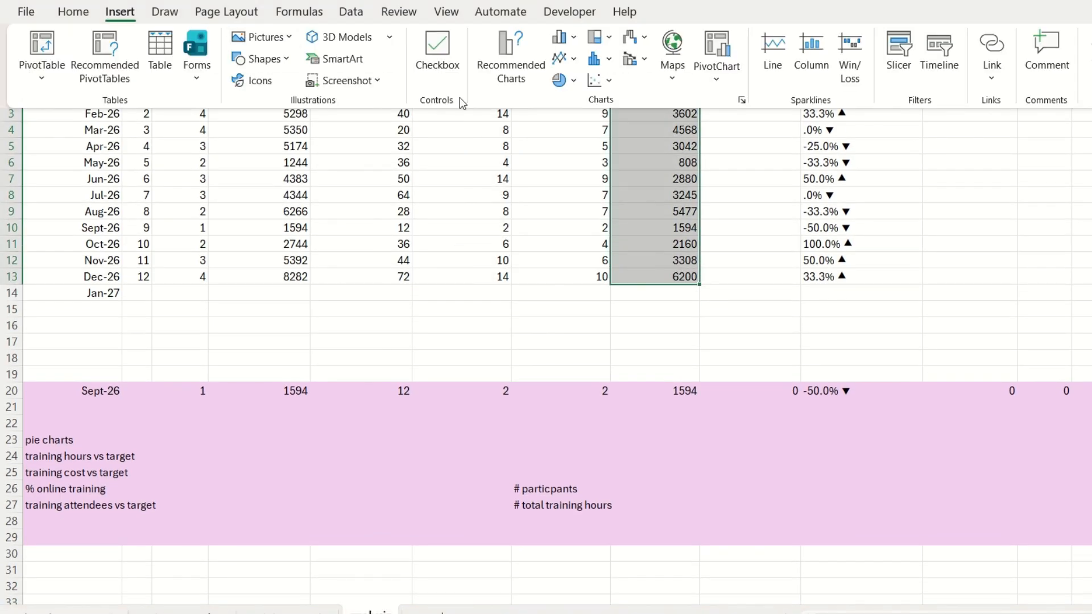
pyautogui.click(562, 60)
pyautogui.click(575, 117)
pyautogui.hotkey('ctrl', 'x')
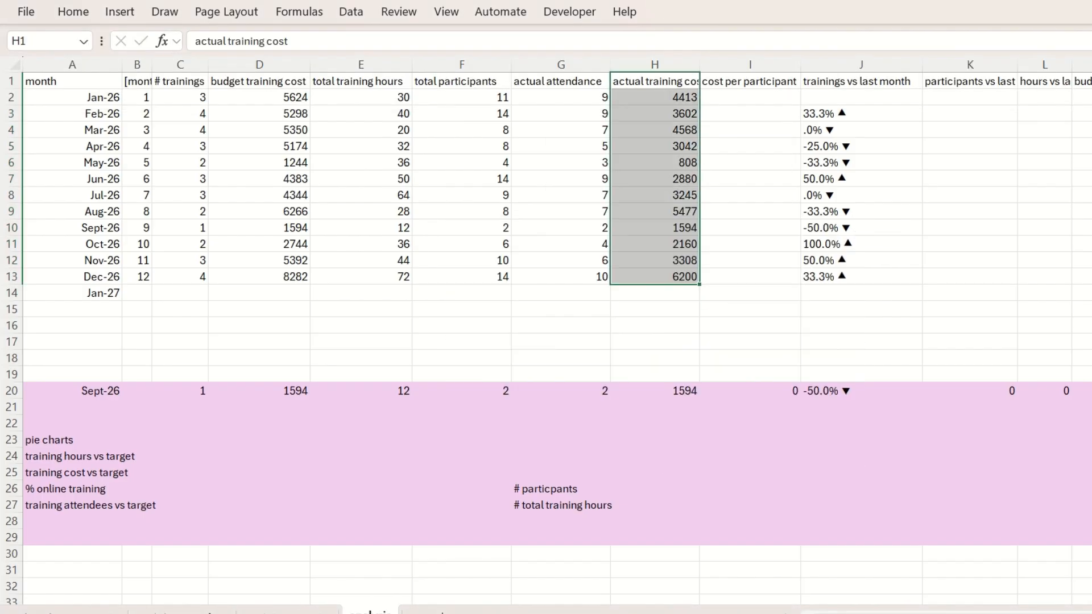
pyautogui.click(110, 612)
pyautogui.hotkey('ctrl', 'v')
pyautogui.hotkey('ctrl', 'z')
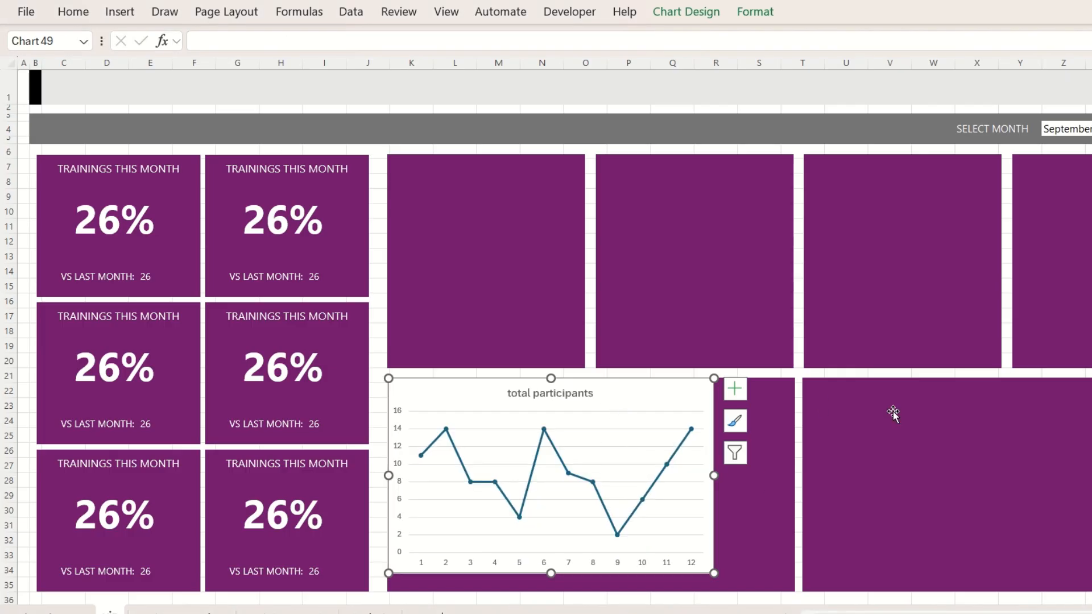
pyautogui.click(892, 414)
pyautogui.hotkey('ctrl', 'v')
# Position and widen both line charts to fit inside their wide purple panels with an even margin
pyautogui.moveTo(859, 383)
pyautogui.mouseDown()
pyautogui.moveTo(923, 393)
pyautogui.moveTo(873, 389)
pyautogui.mouseUp()
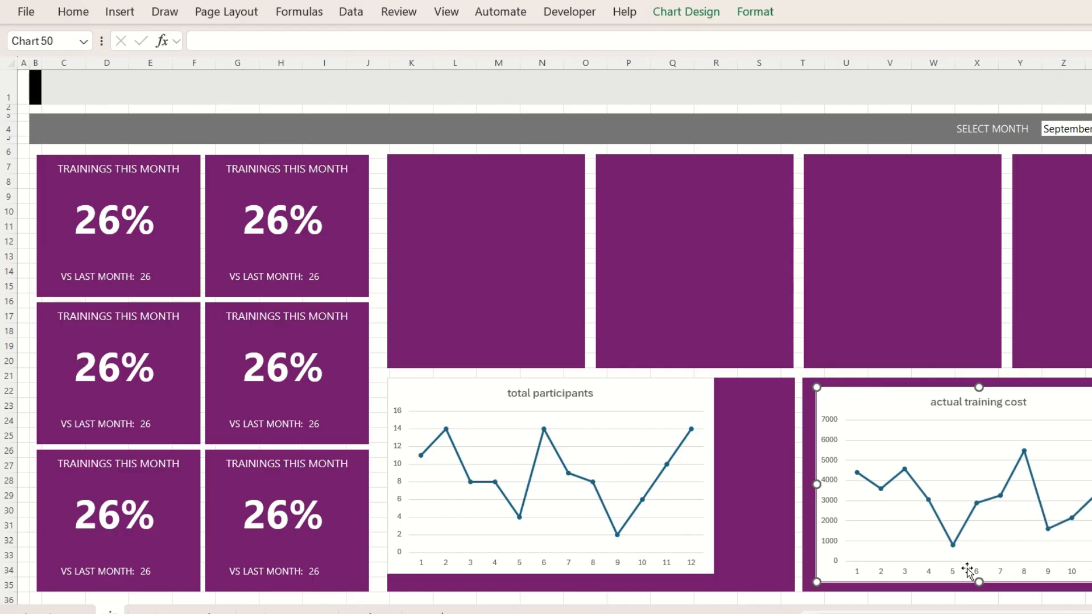
pyautogui.moveTo(1075, 485); pyautogui.dragTo(1091, 485)
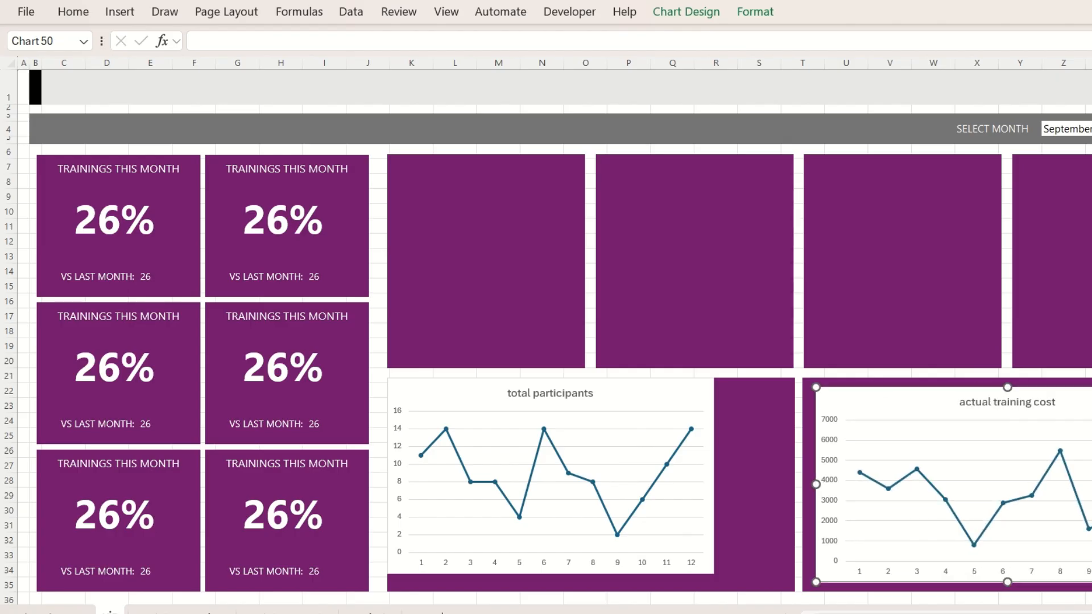
pyautogui.moveTo(713, 408)
pyautogui.mouseDown()
pyautogui.moveTo(725, 409)
pyautogui.moveTo(715, 398)
pyautogui.moveTo(723, 415)
pyautogui.mouseUp()
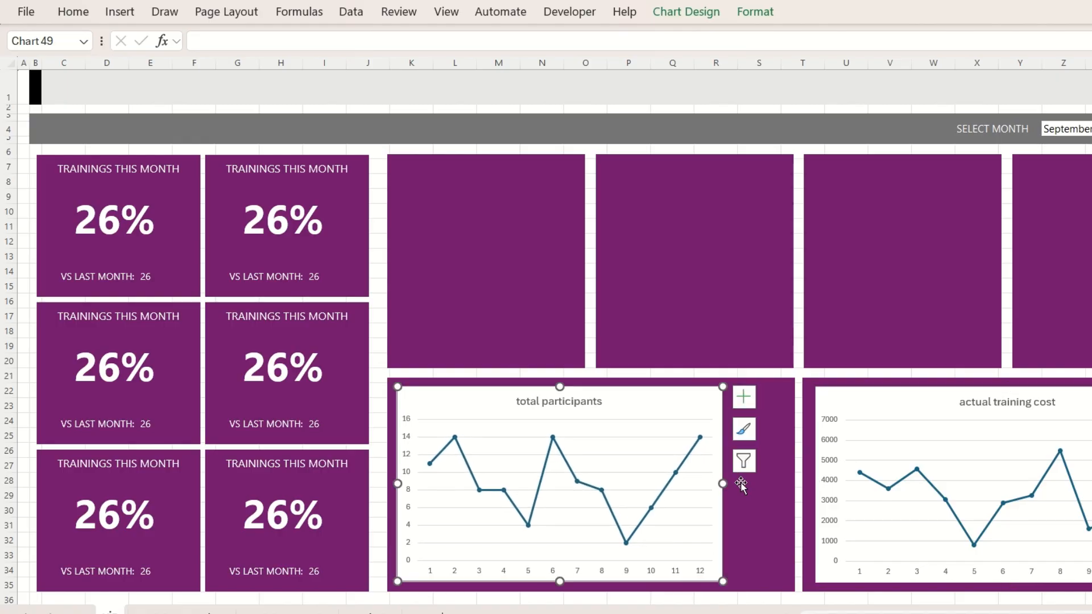
pyautogui.moveTo(723, 484); pyautogui.dragTo(784, 483)
# Set the horizontal axis labels of the total participants chart to the months in A2:A13 of the analysis sheet
pyautogui.click(671, 574)
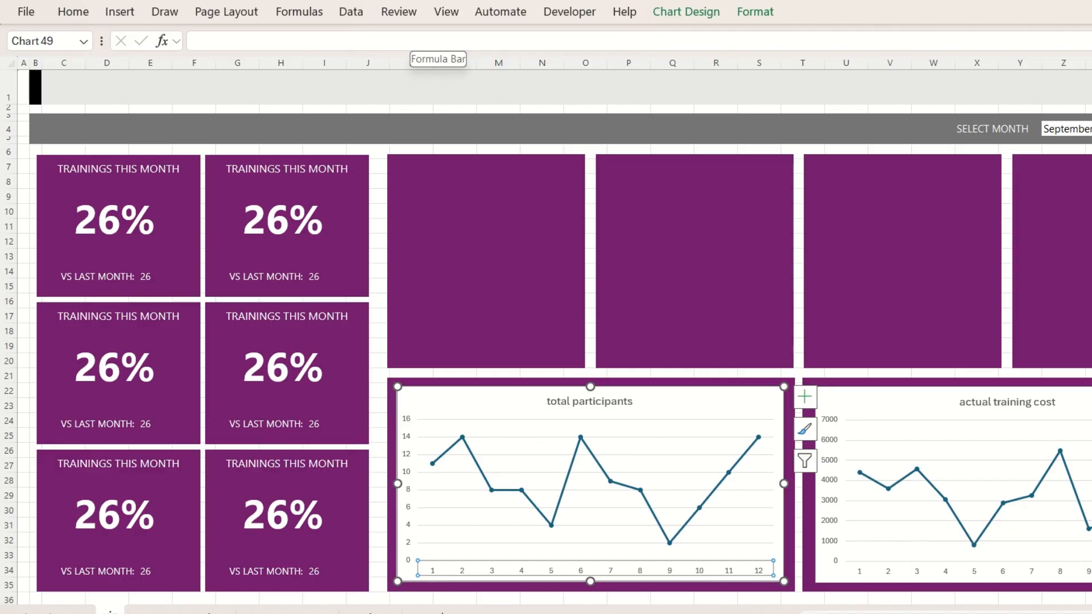
pyautogui.click(755, 14)
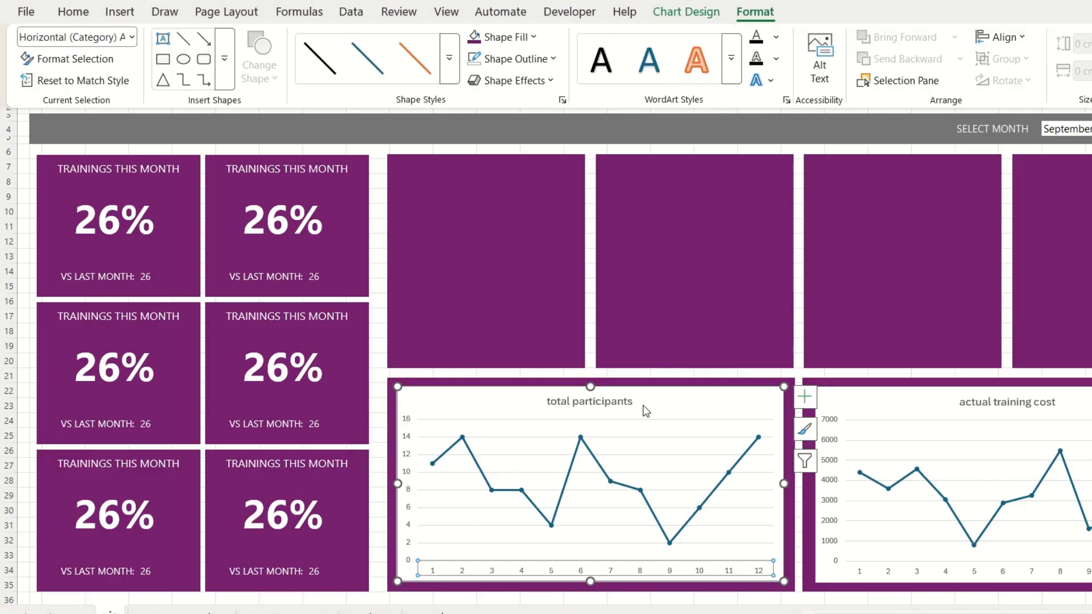
pyautogui.click(686, 12)
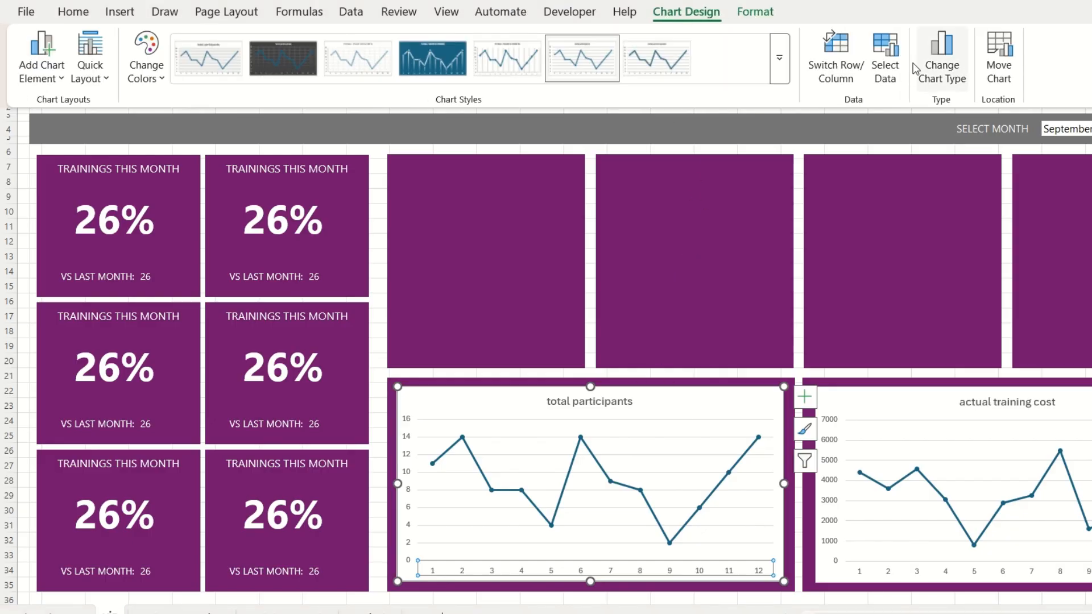
pyautogui.click(925, 54)
pyautogui.click(766, 276)
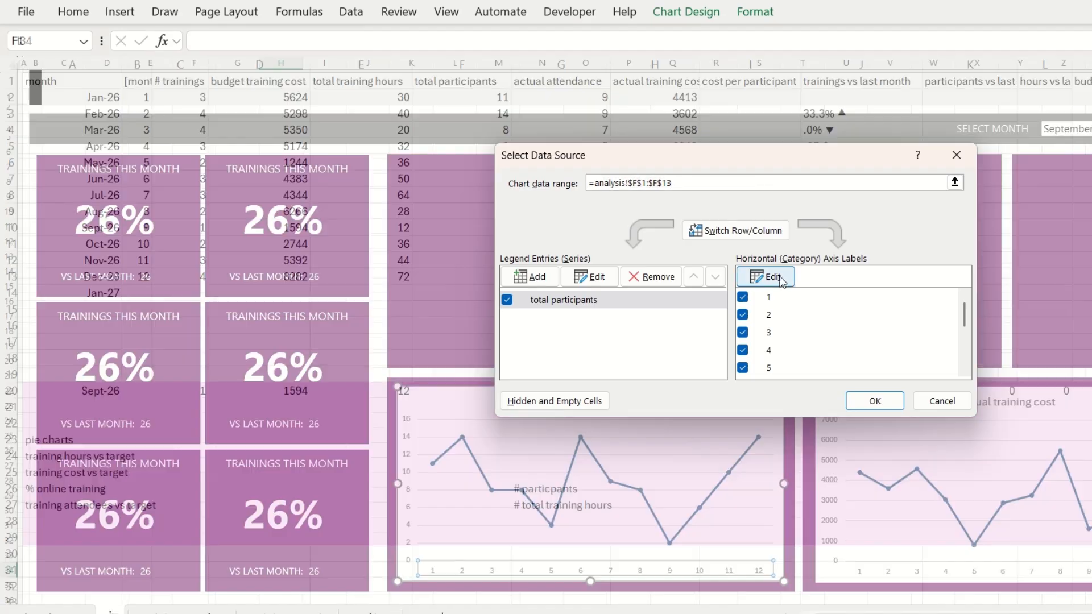
pyautogui.click(370, 611)
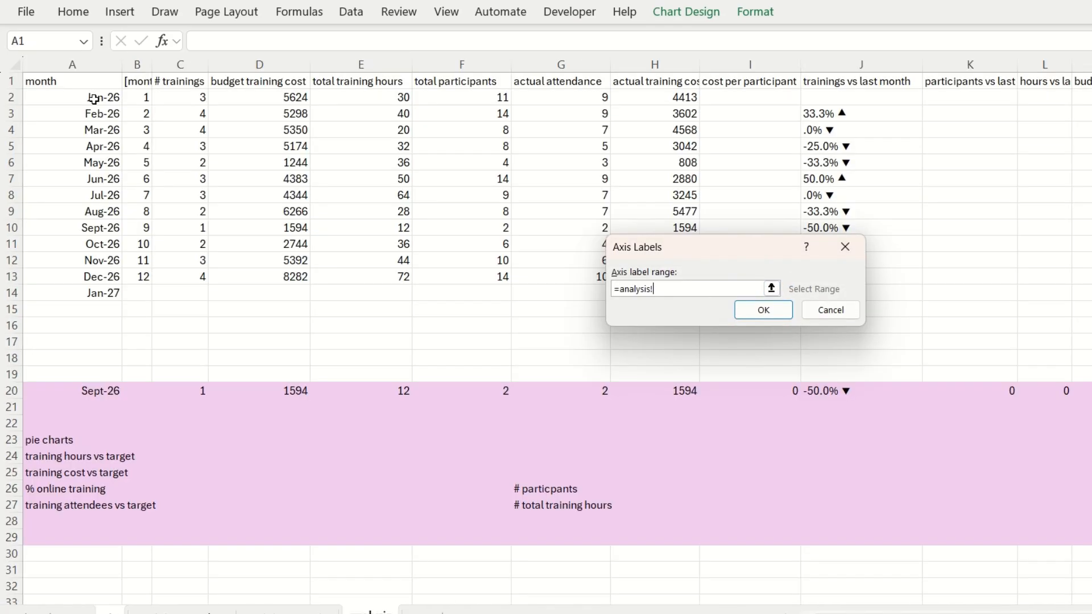
pyautogui.moveTo(94, 99); pyautogui.dragTo(102, 277)
pyautogui.click(763, 310)
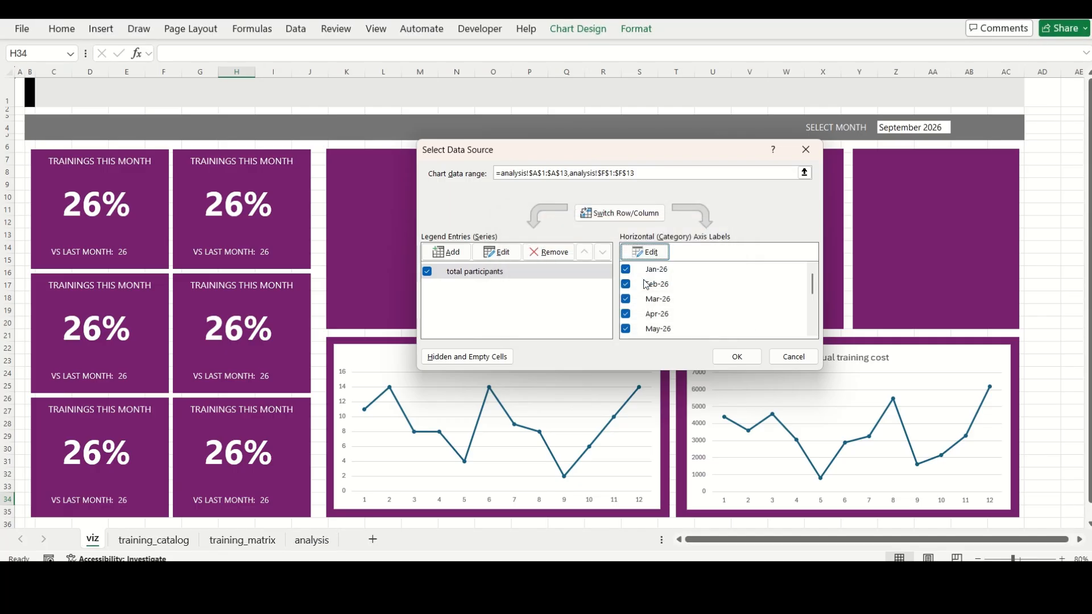
pyautogui.click(745, 360)
# Set the horizontal axis labels of the actual training cost chart to the months in A2:A13 of the analysis sheet
pyautogui.click(727, 504)
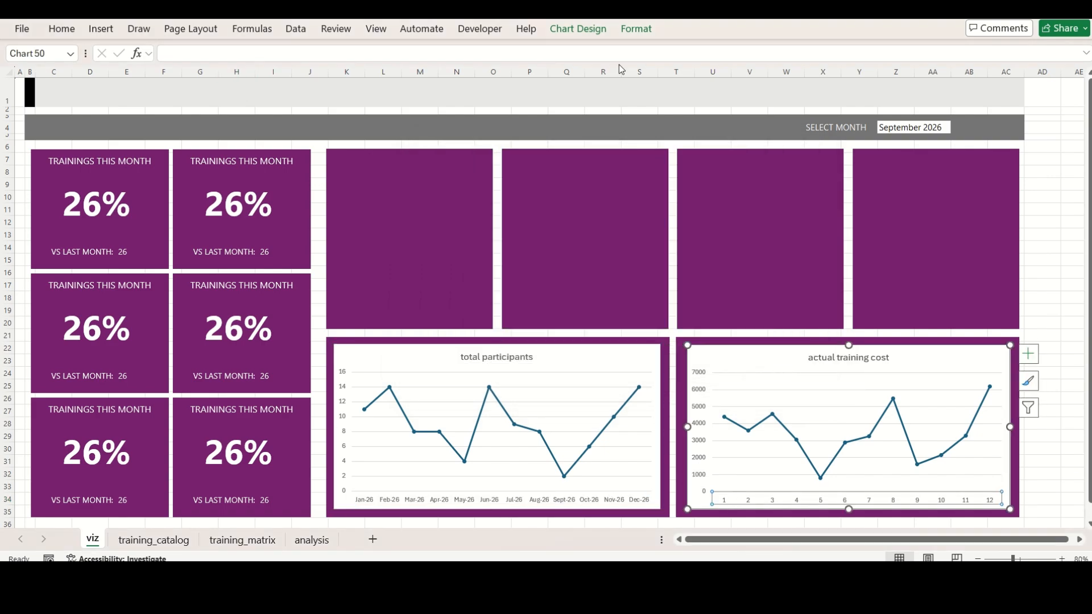
pyautogui.click(578, 29)
pyautogui.click(743, 66)
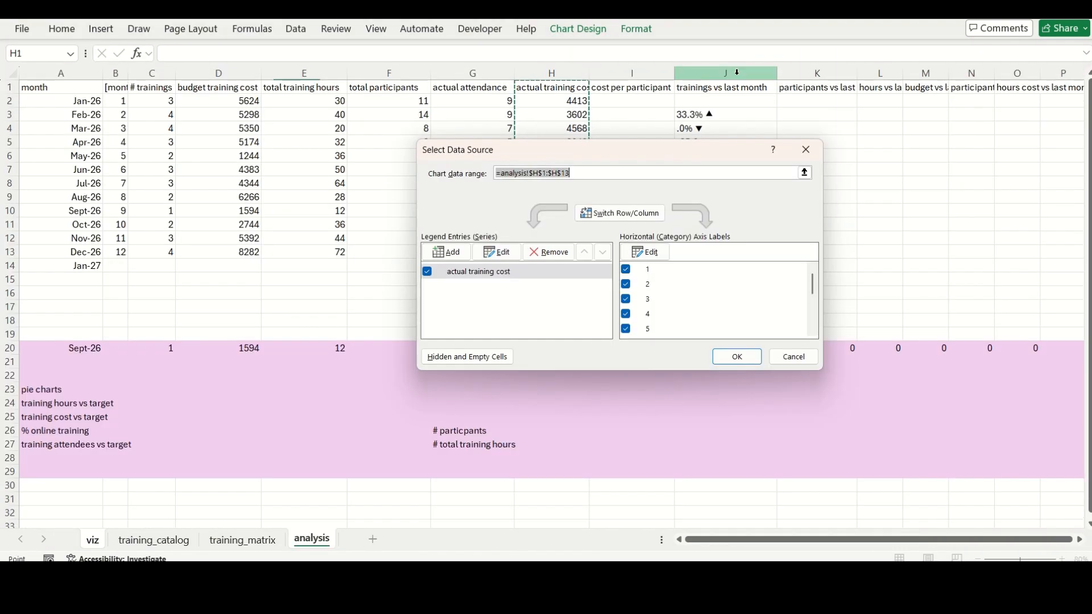
pyautogui.click(650, 258)
pyautogui.click(312, 539)
pyautogui.moveTo(97, 102); pyautogui.dragTo(91, 252)
pyautogui.click(643, 281)
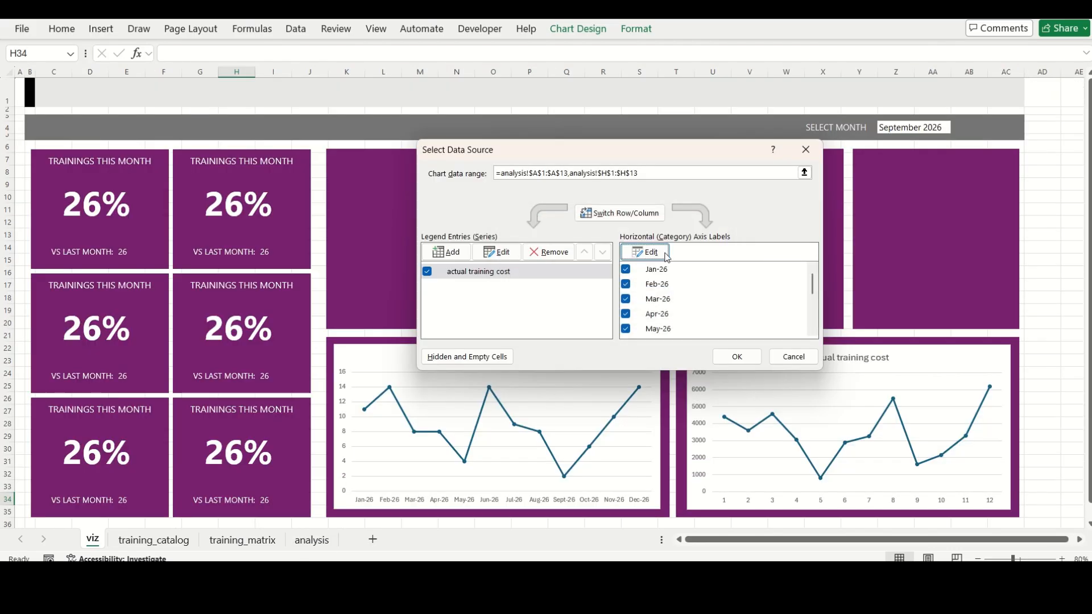
pyautogui.click(738, 359)
# Apply the custom number format mmm to the month axis of both line charts
pyautogui.doubleClick(531, 499)
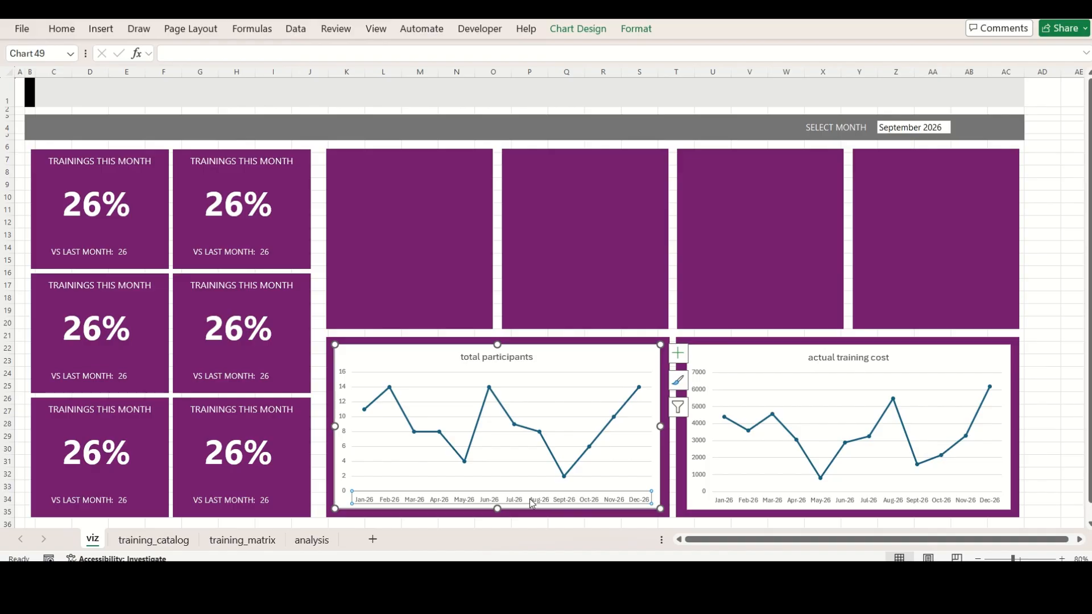
pyautogui.scroll(-1, 1030, 474)
pyautogui.scroll(-2, 951, 506)
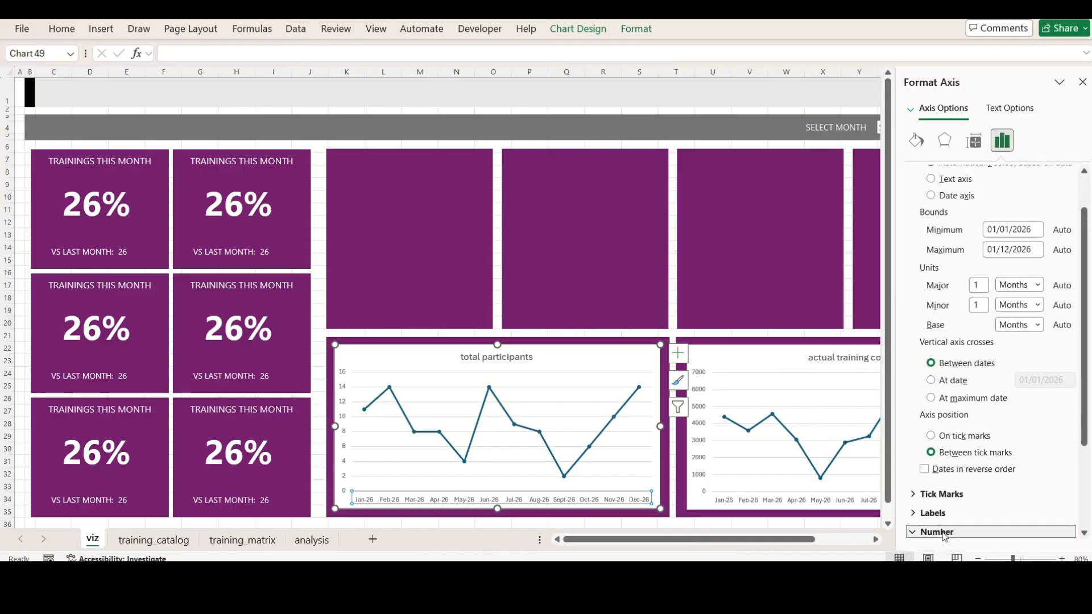
pyautogui.click(949, 503)
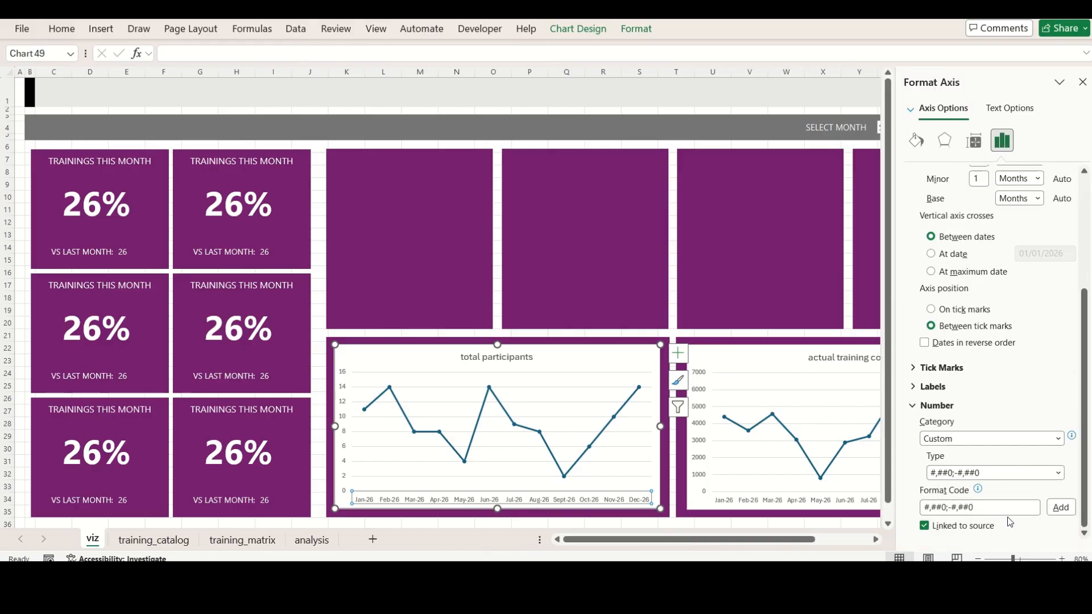
pyautogui.moveTo(980, 507); pyautogui.dragTo(915, 512)
pyautogui.write('mmm')
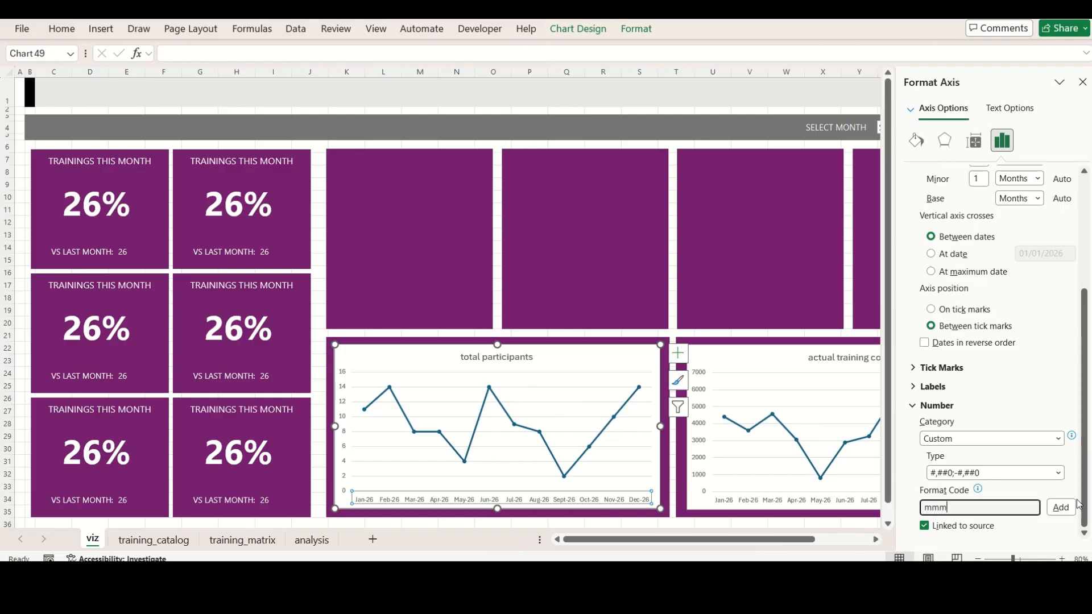
pyautogui.click(1060, 508)
pyautogui.click(844, 488)
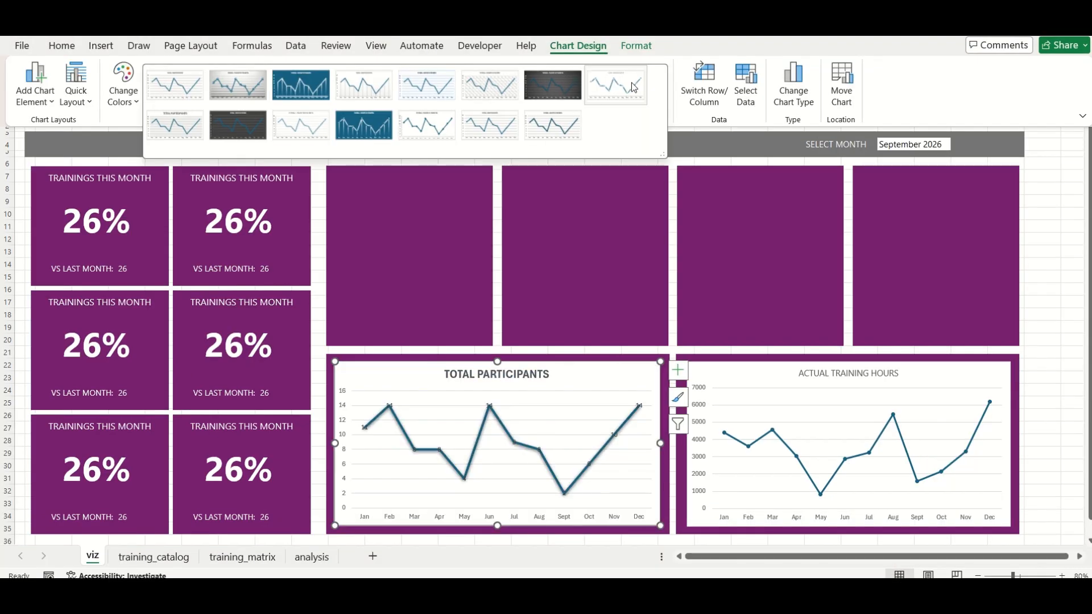
# Give the total participants chart the style with data labels in place of markers and no gridlines, and change its colours to purple
pyautogui.click(634, 87)
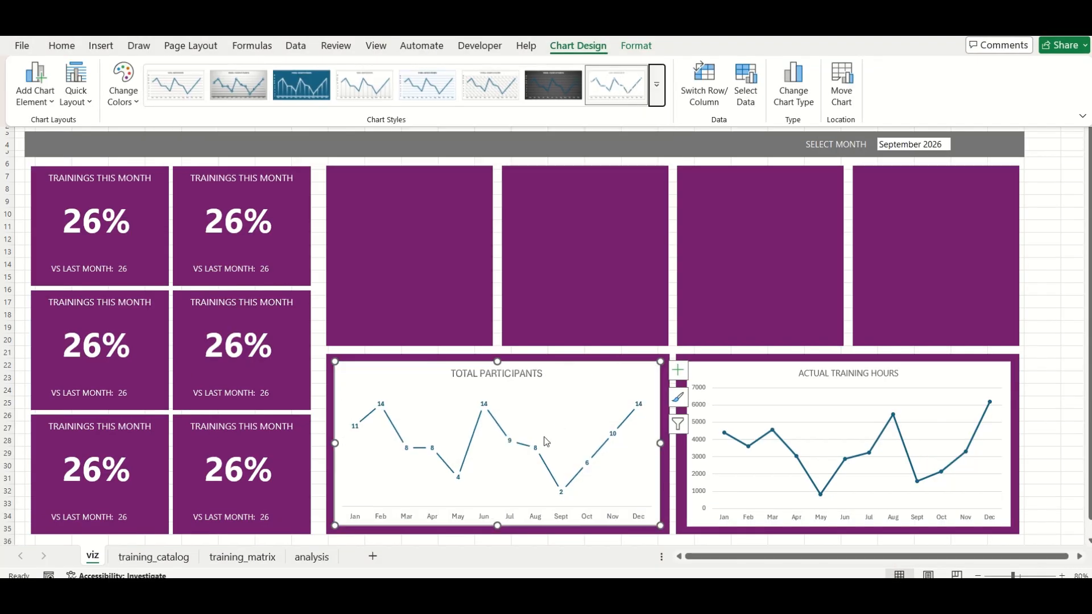
pyautogui.click(123, 82)
pyautogui.press('Escape')
pyautogui.press('Escape')
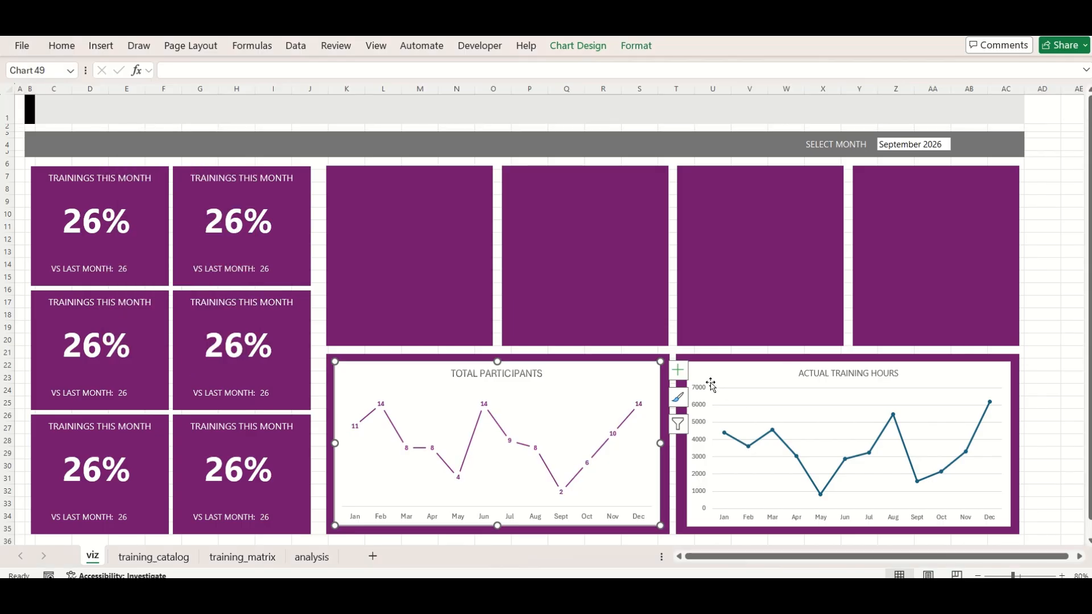
# Give the actual training hours chart the style with data labels in place of markers, and change its colours to purple
pyautogui.click(73, 50)
pyautogui.click(735, 373)
pyautogui.click(735, 373)
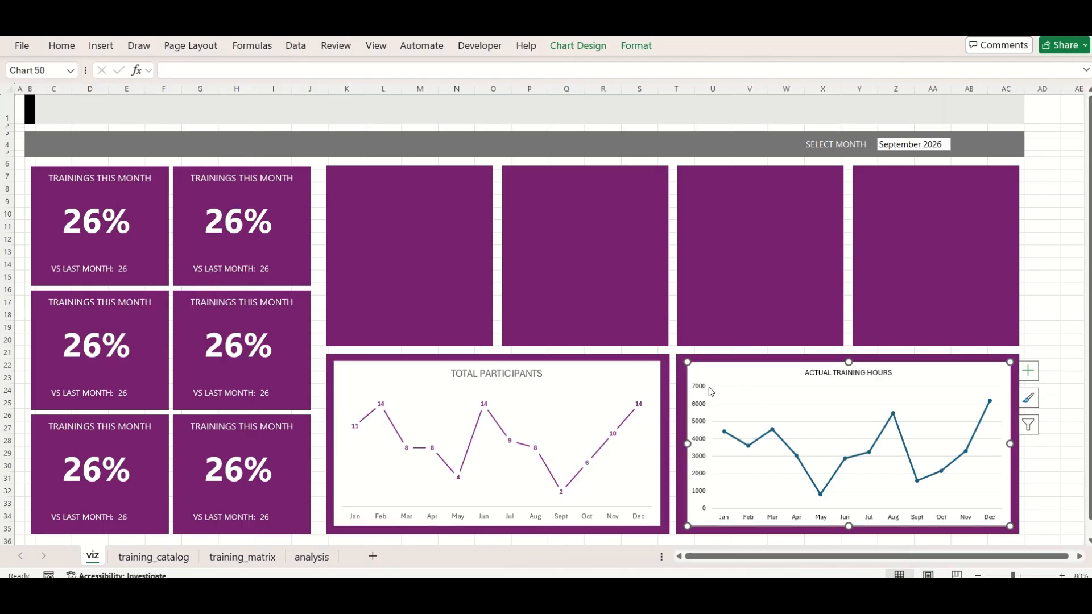
pyautogui.click(576, 46)
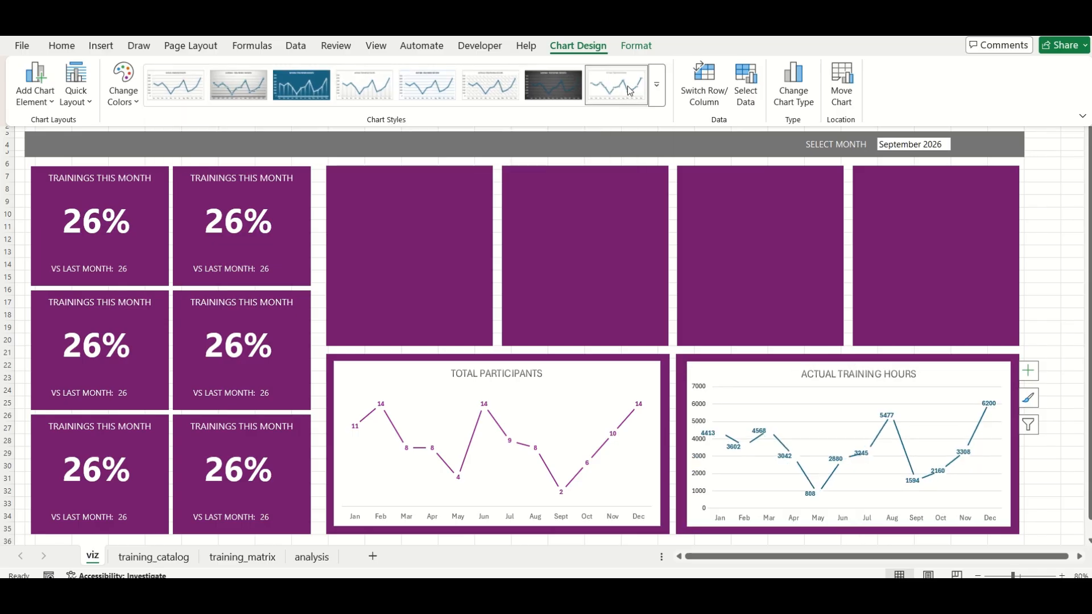
pyautogui.click(630, 91)
pyautogui.click(123, 85)
pyautogui.click(166, 348)
pyautogui.click(622, 398)
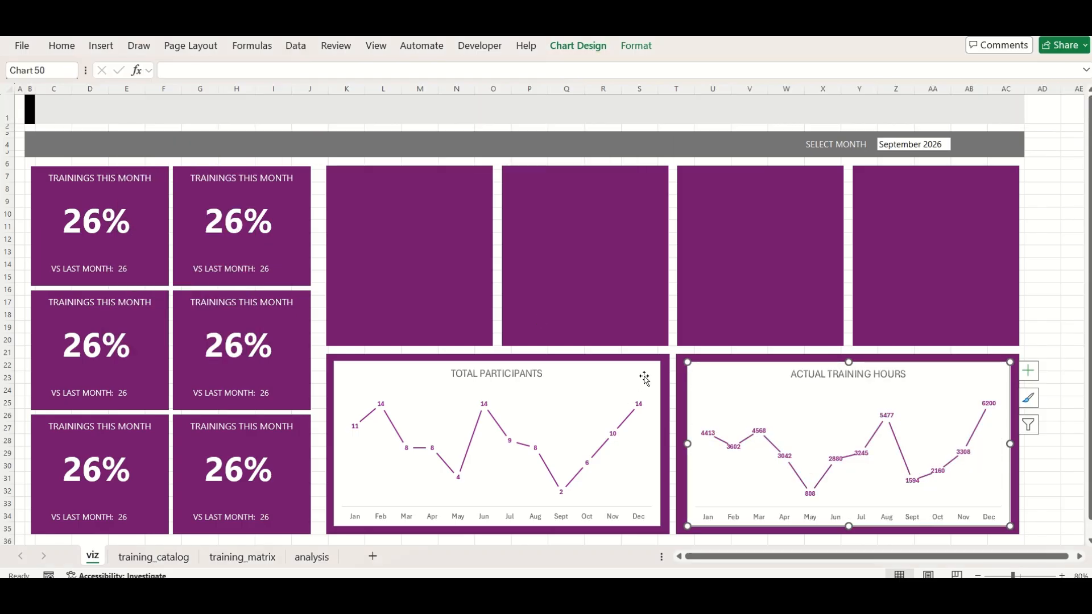
# Add primary major vertical gridlines to both the total participants and actual training hours charts
pyautogui.click(643, 378)
pyautogui.click(678, 371)
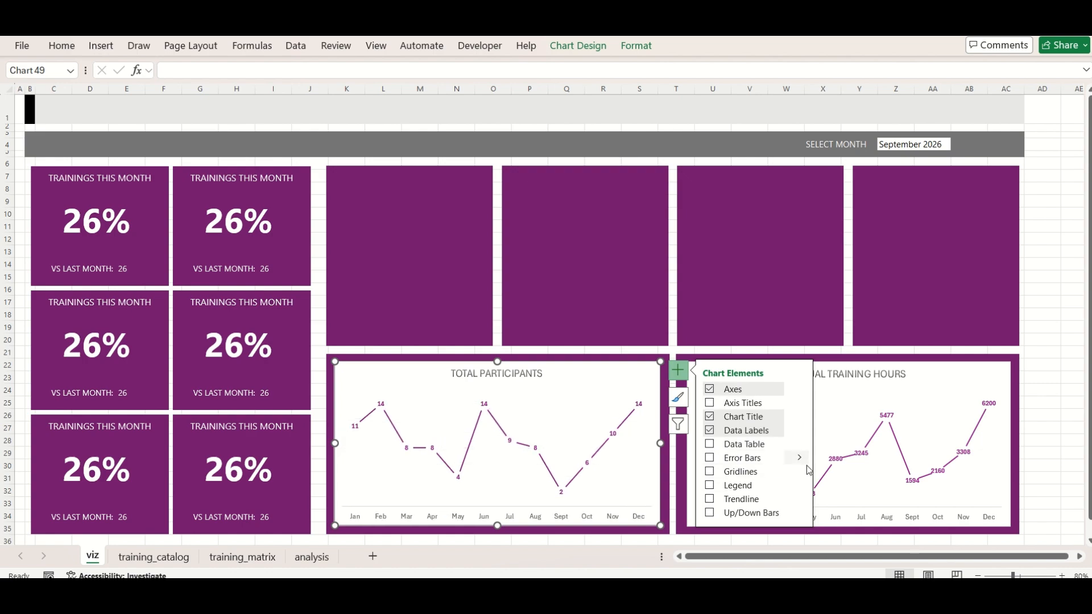
pyautogui.click(841, 489)
pyautogui.click(866, 437)
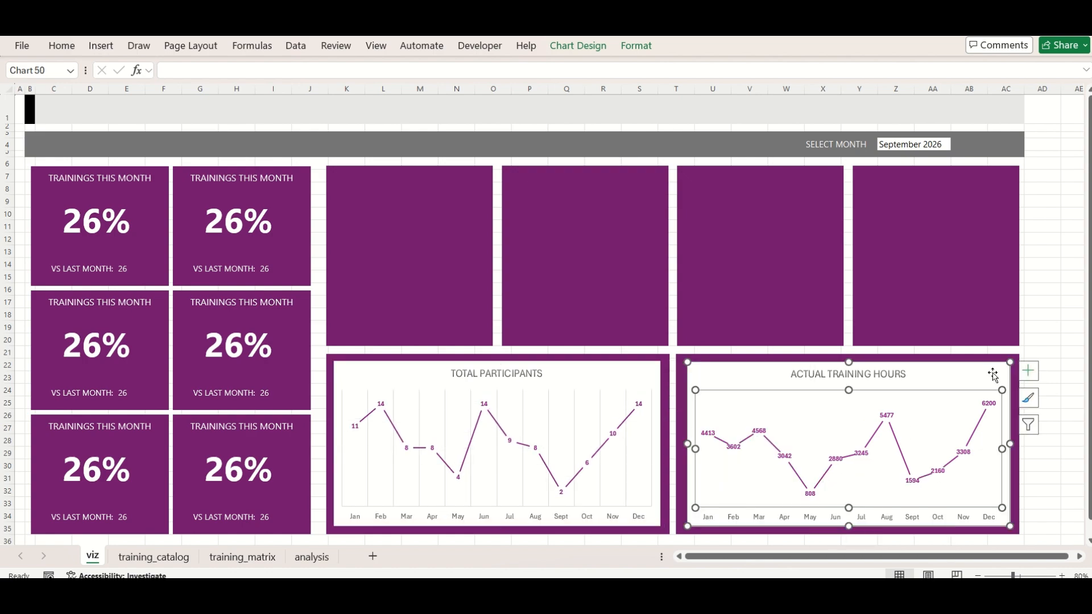
pyautogui.click(1031, 372)
pyautogui.click(1030, 372)
pyautogui.click(1031, 372)
pyautogui.click(664, 472)
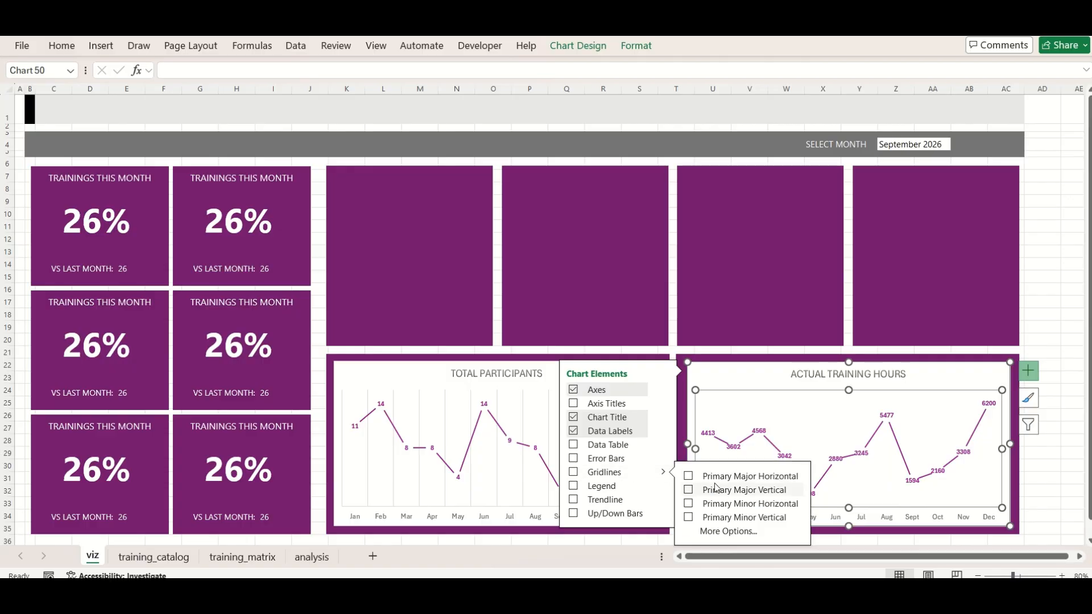
pyautogui.click(718, 490)
pyautogui.click(1071, 289)
# Set the title of the actual training hours chart in the Segoe UI font
pyautogui.click(807, 373)
pyautogui.tripleClick(807, 374)
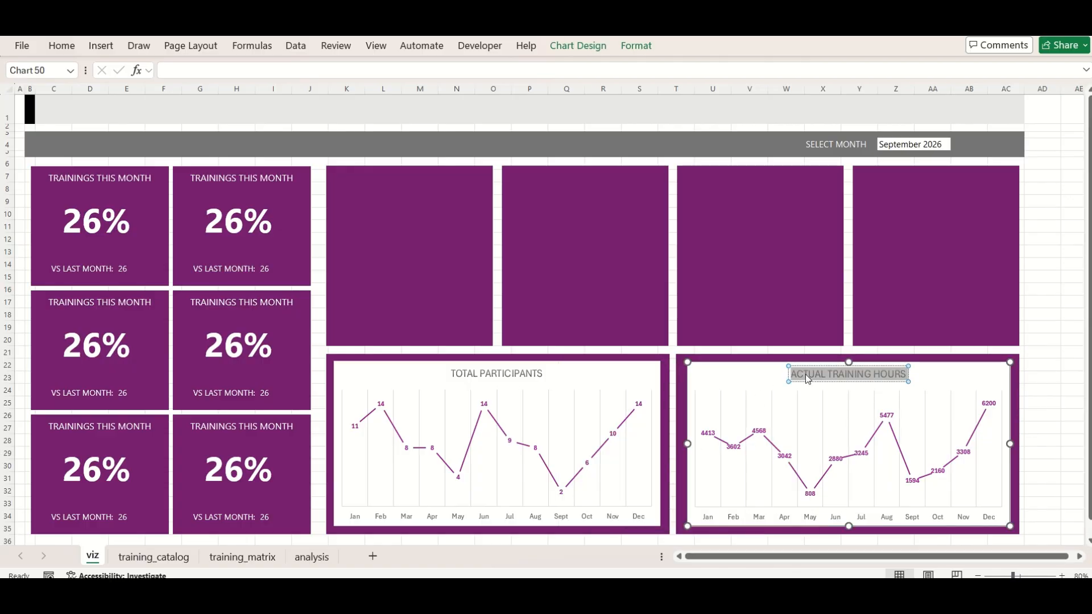
pyautogui.rightClick(807, 373)
pyautogui.click(66, 46)
pyautogui.click(129, 73)
pyautogui.write('Segoe UI')
pyautogui.press('Return')
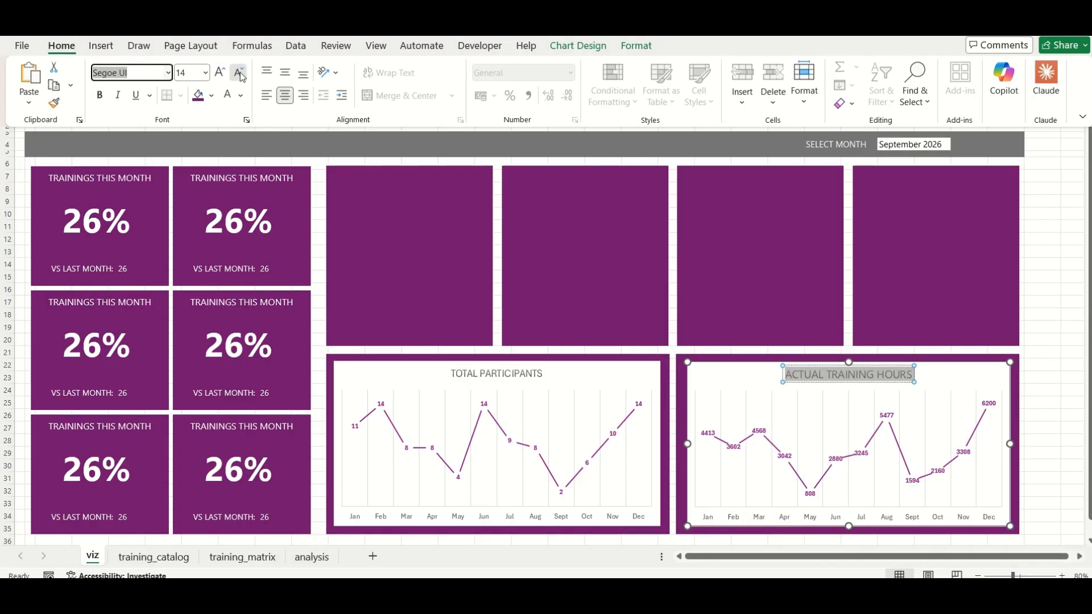
# Change the font of the total participants chart title to match the title of the other line chart
pyautogui.click(489, 374)
pyautogui.tripleClick(488, 375)
pyautogui.click(62, 46)
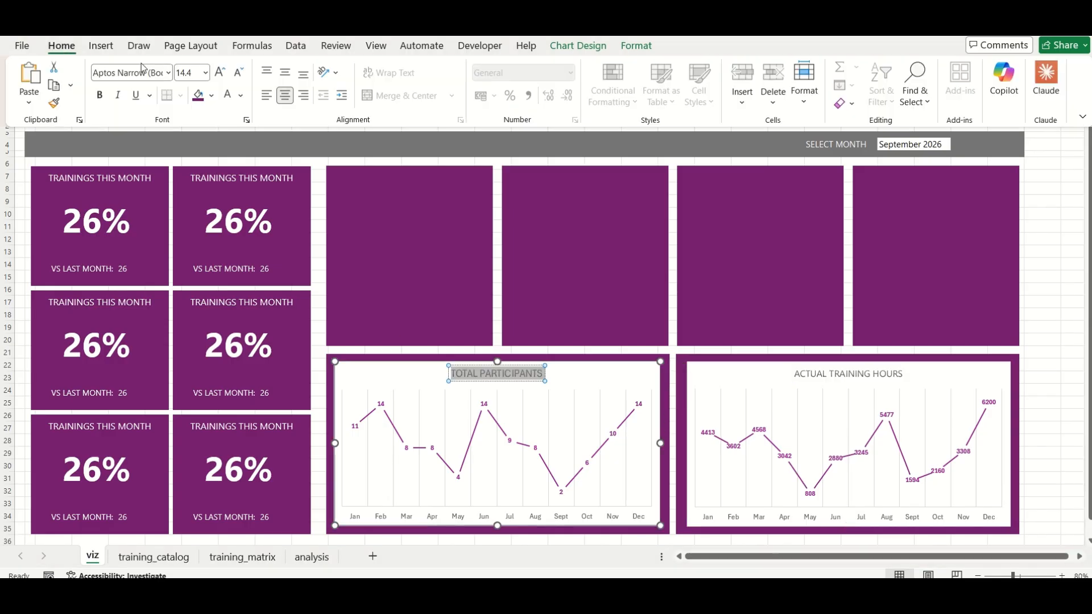
pyautogui.click(153, 70)
pyautogui.click(122, 170)
pyautogui.click(460, 344)
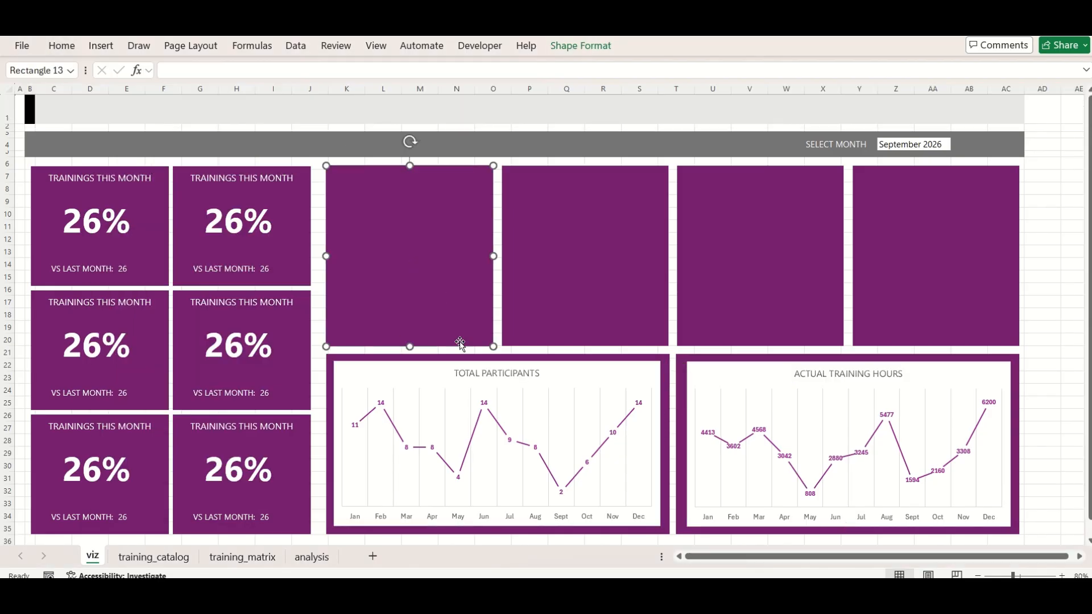
# Reposition and enlarge both line charts so that they nearly fill their purple background panels
pyautogui.click(365, 364)
pyautogui.moveTo(456, 368); pyautogui.dragTo(450, 363)
pyautogui.moveTo(655, 521); pyautogui.dragTo(669, 533)
pyautogui.click(686, 366)
pyautogui.moveTo(714, 367); pyautogui.dragTo(705, 359)
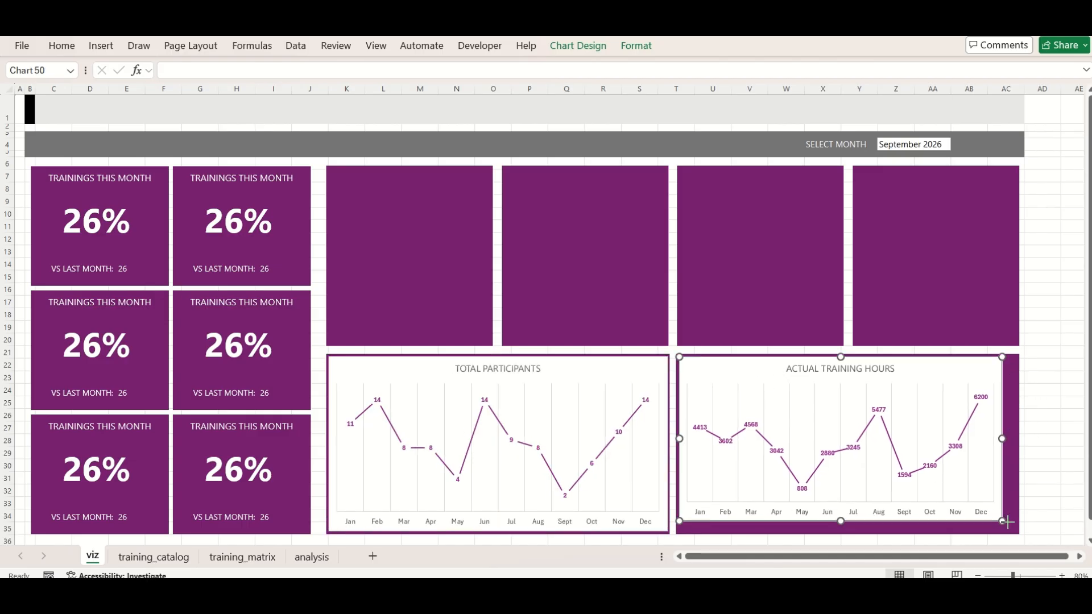
pyautogui.moveTo(1018, 533); pyautogui.dragTo(1023, 527)
# Enter the headers ACTUAL in C23 and TARGET in D23 of the analysis sheet, beside the pie charts label
pyautogui.write('A')
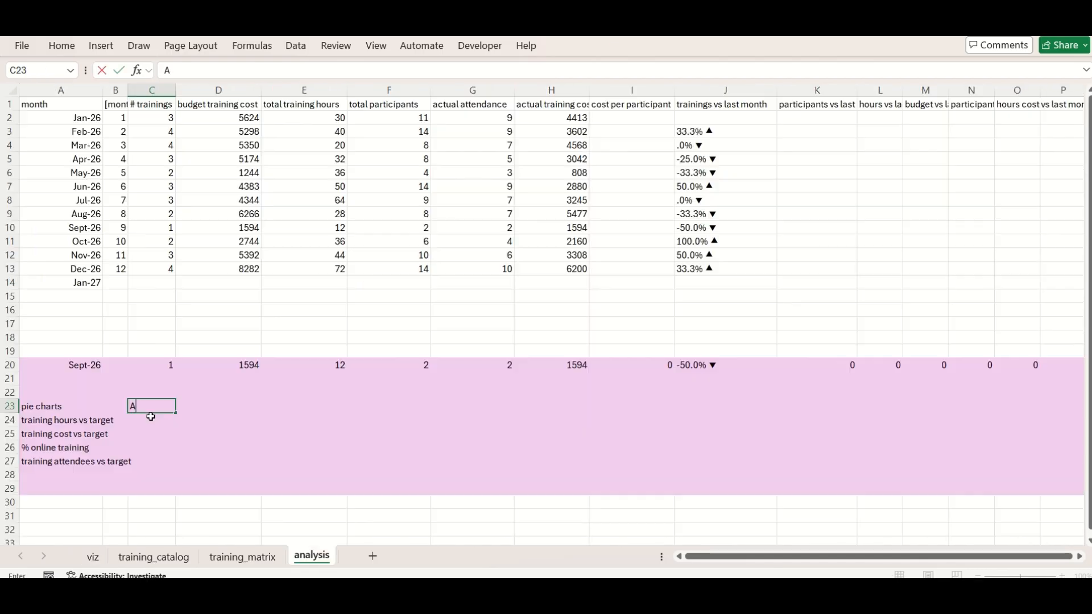
pyautogui.write('CTUAL')
pyautogui.press('Tab')
pyautogui.write('TARGET')
pyautogui.press('Return')
pyautogui.click(151, 417)
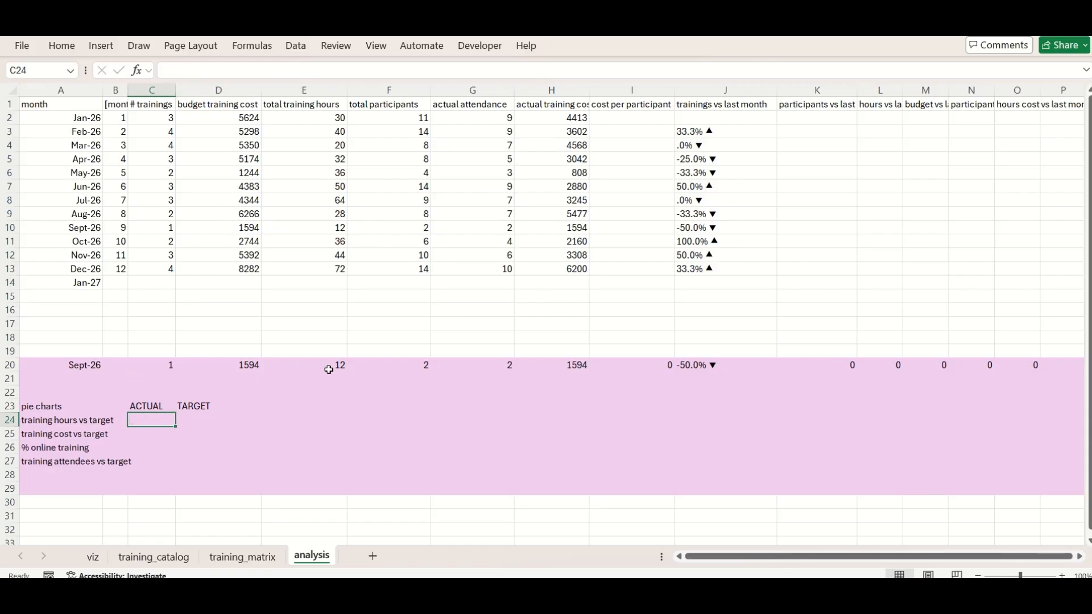
pyautogui.write('=')
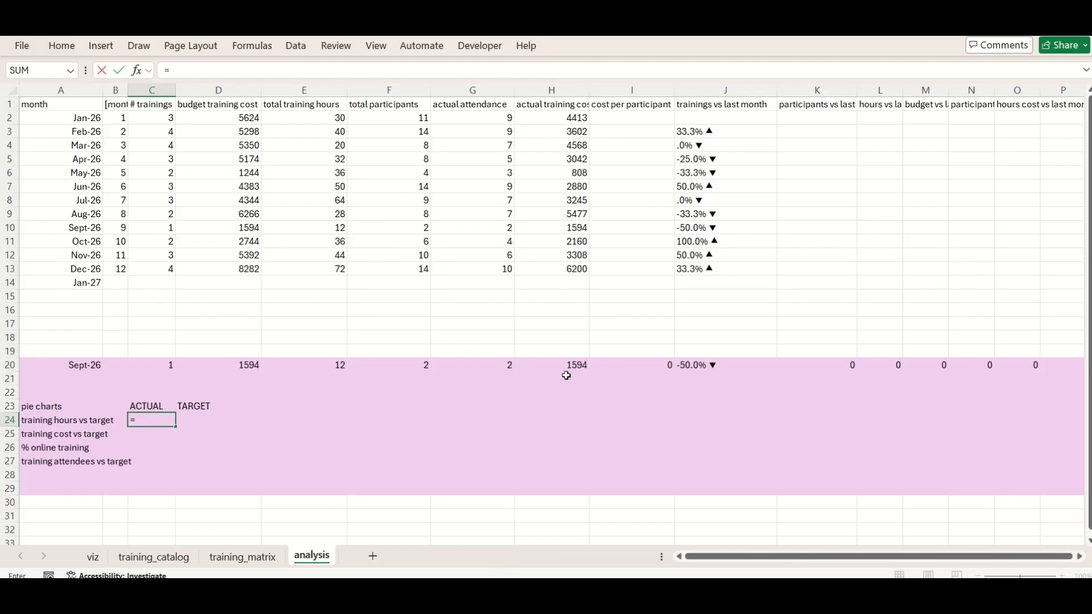
pyautogui.press('Escape')
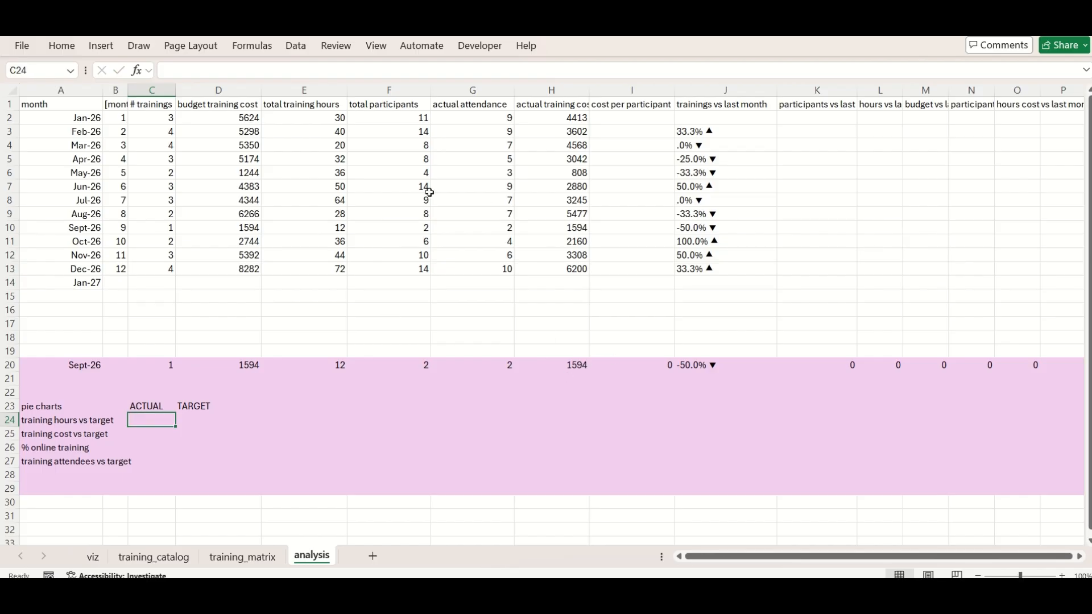
# Make the January formula in I2 sum TrainingCatalog[actual training hours] with SUMIFS for dates between A2 and A3
pyautogui.click(322, 125)
pyautogui.click(410, 135)
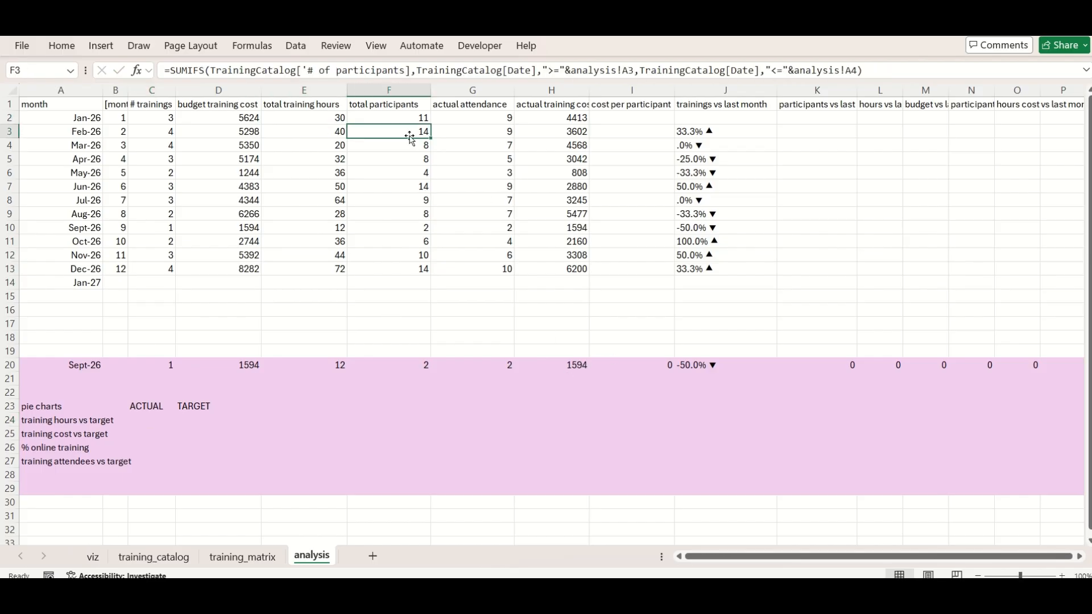
pyautogui.click(334, 120)
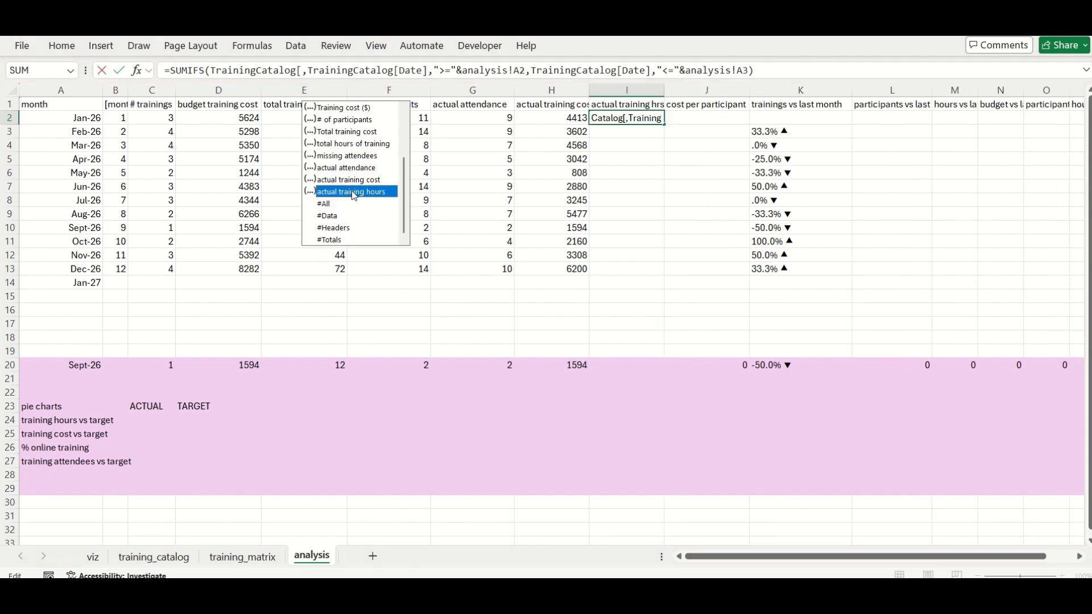
pyautogui.doubleClick(352, 187)
pyautogui.write(']')
pyautogui.press('Return')
pyautogui.press('Up')
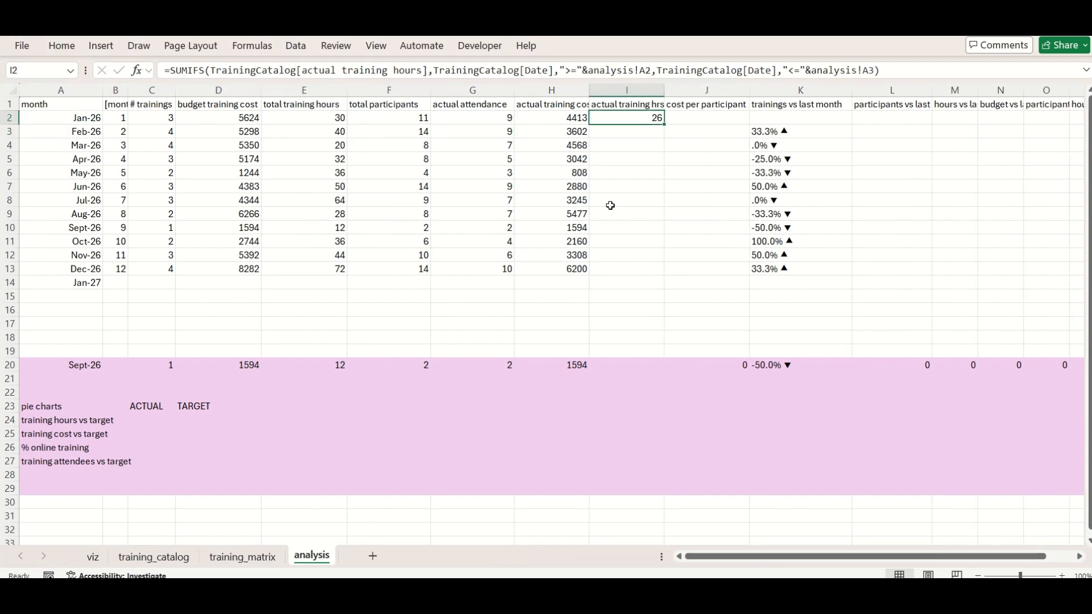
# Fill the actual training hours formula down through December only, and extend the H20 lookup formula across to J20
pyautogui.doubleClick(664, 124)
pyautogui.click(616, 280)
pyautogui.press('Delete')
pyautogui.click(149, 420)
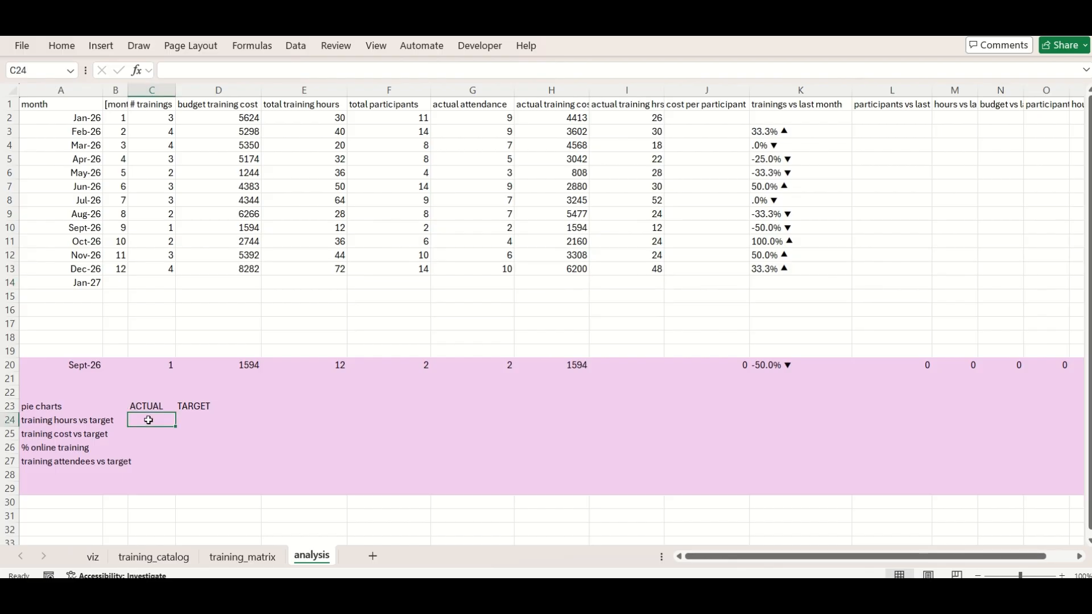
pyautogui.click(569, 365)
pyautogui.moveTo(589, 371); pyautogui.dragTo(745, 375)
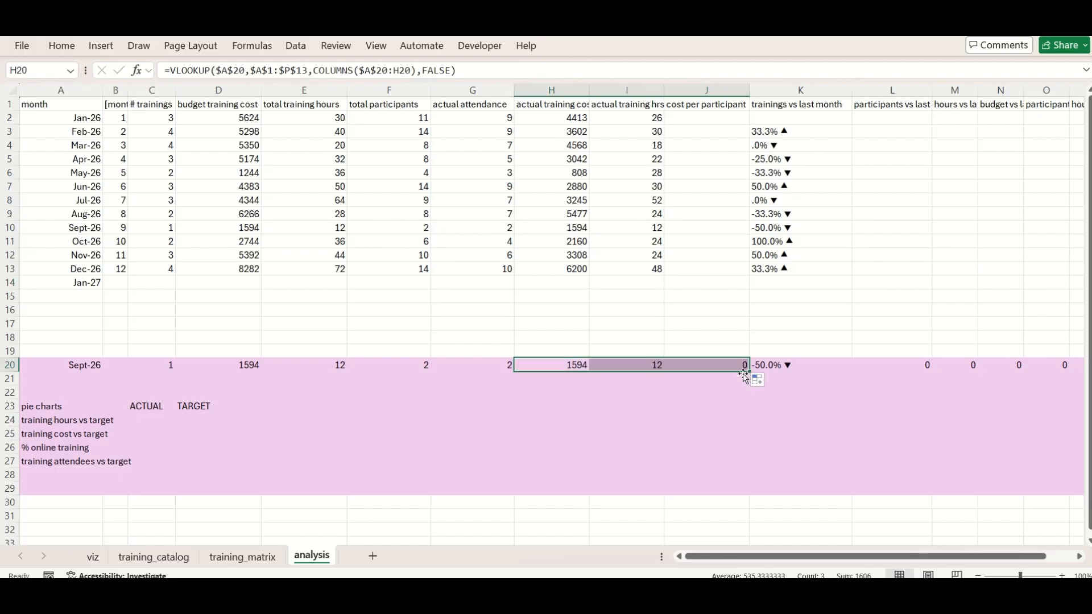
# For training hours vs target, link the actual value in C24 to I20 and the target in D24 to E20
pyautogui.click(150, 420)
pyautogui.write('=')
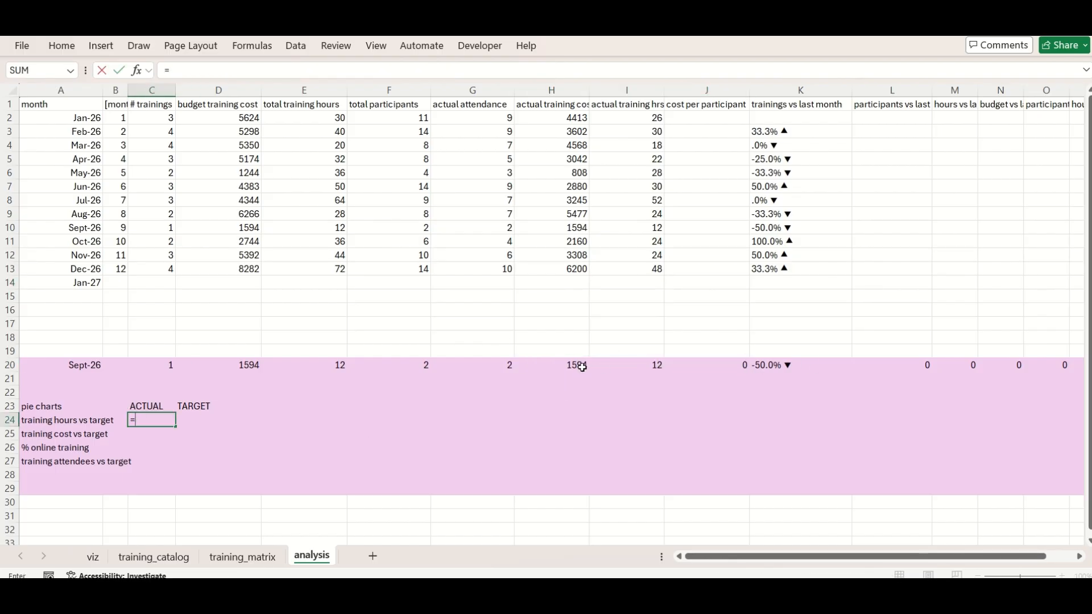
pyautogui.click(640, 368)
pyautogui.press('Tab')
pyautogui.write('=')
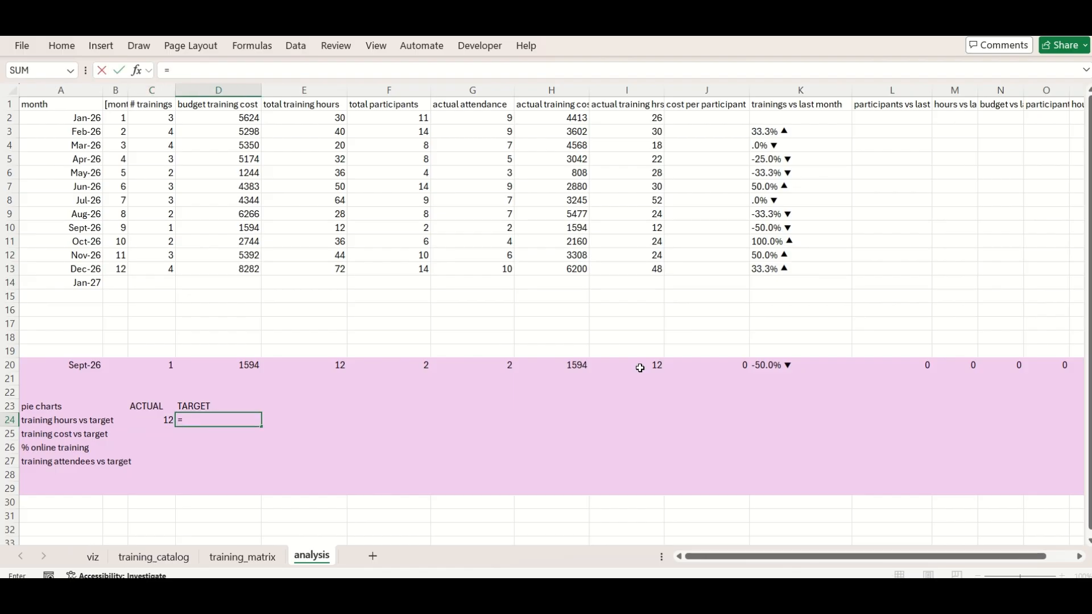
pyautogui.click(321, 366)
pyautogui.press('Return')
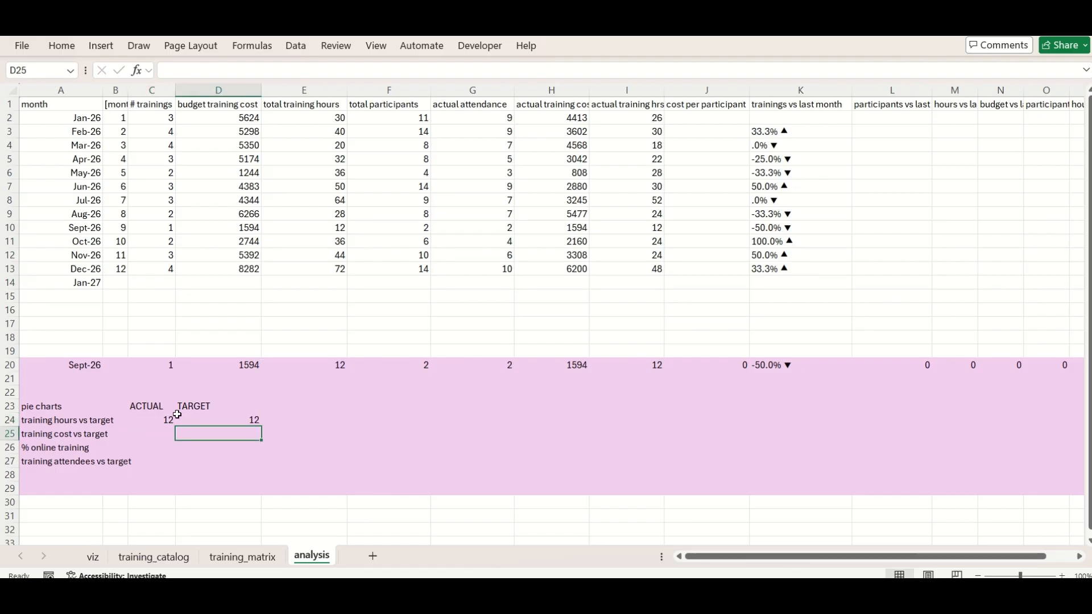
# Insert a row above training cost vs target and move the training hours vs target entries from row 24 into it
pyautogui.click(149, 431)
pyautogui.rightClick(4, 435)
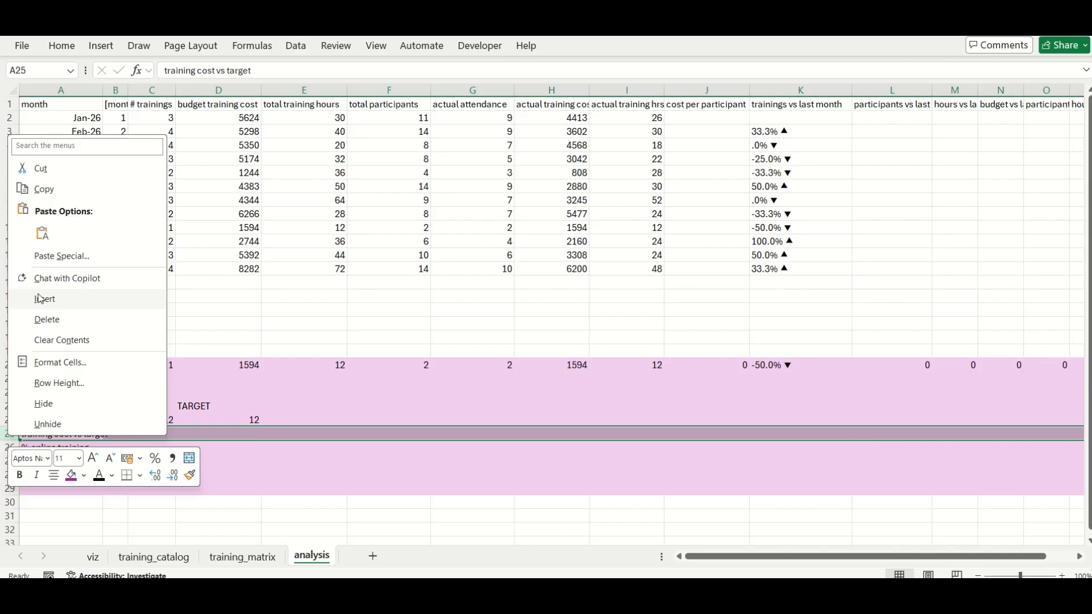
pyautogui.click(34, 299)
pyautogui.click(45, 476)
pyautogui.click(39, 419)
pyautogui.hotkey('shift', 'Right')
pyautogui.hotkey('shift', 'Right')
pyautogui.hotkey('shift', 'Right')
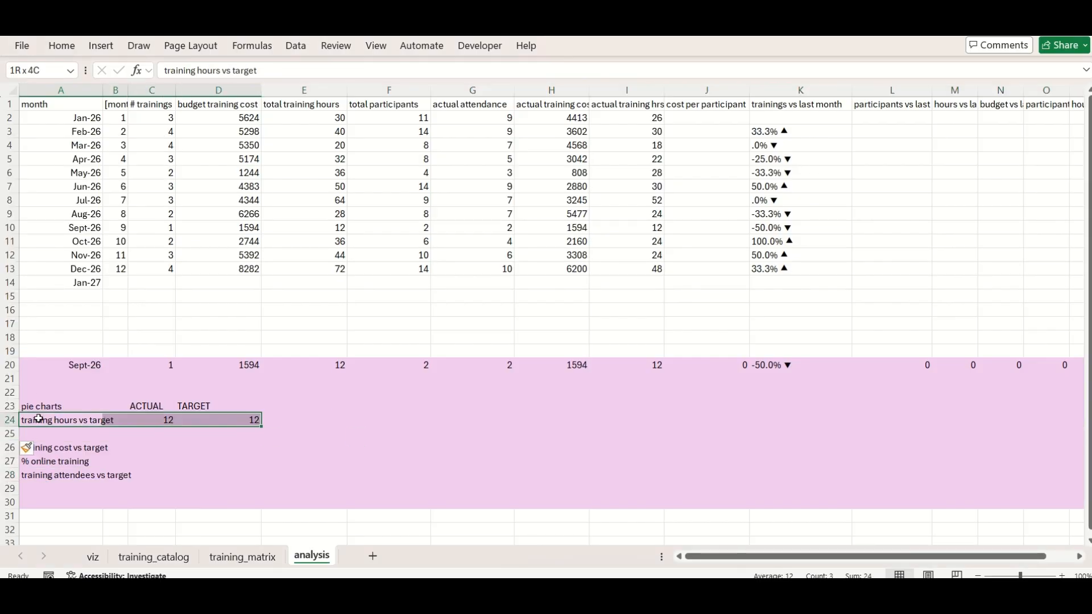
pyautogui.hotkey('ctrl', 'x')
pyautogui.press('Down')
pyautogui.hotkey('ctrl', 'v')
# Place the training attendees vs target label in A24 and delete its original row 28
pyautogui.press('Down')
pyautogui.press('Down')
pyautogui.press('Down')
pyautogui.hotkey('ctrl', 'x')
pyautogui.press('Up')
pyautogui.press('Up')
pyautogui.press('Up')
pyautogui.press('Up')
pyautogui.hotkey('ctrl', 'v')
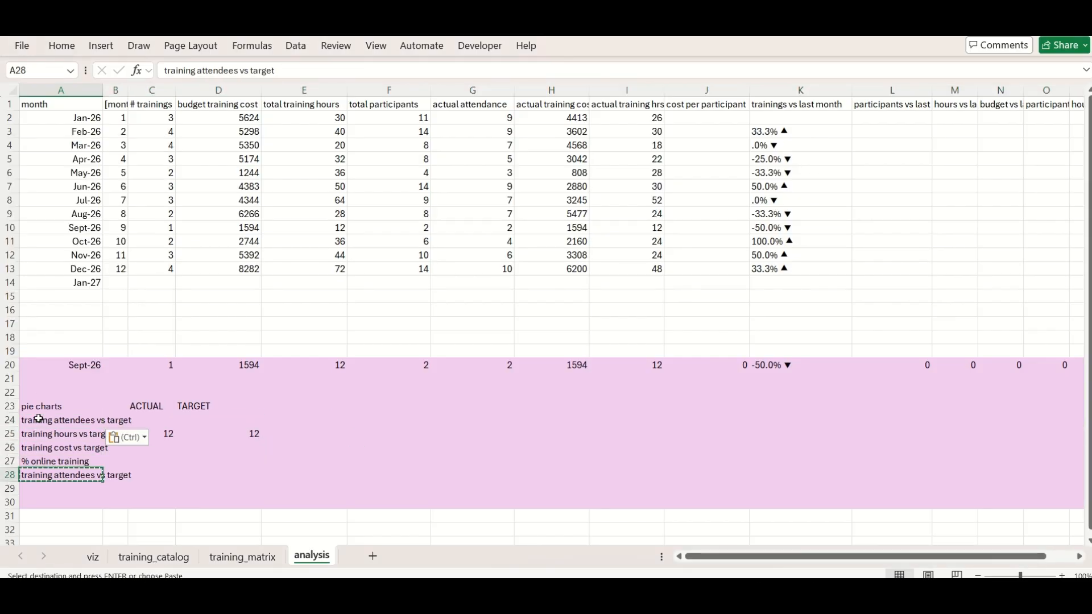
pyautogui.rightClick(5, 475)
pyautogui.click(43, 361)
# For training attendees vs target, link the actual value in C24 to G20 and the target in D24 to F20
pyautogui.click(165, 421)
pyautogui.write('=')
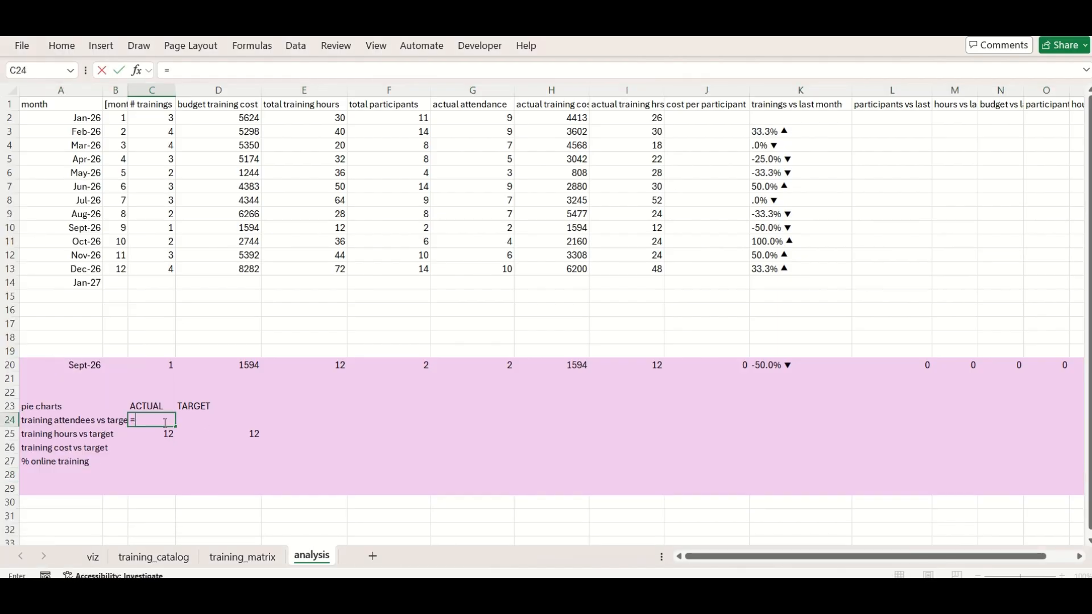
pyautogui.click(500, 370)
pyautogui.press('Return')
pyautogui.press('Up')
pyautogui.press('Right')
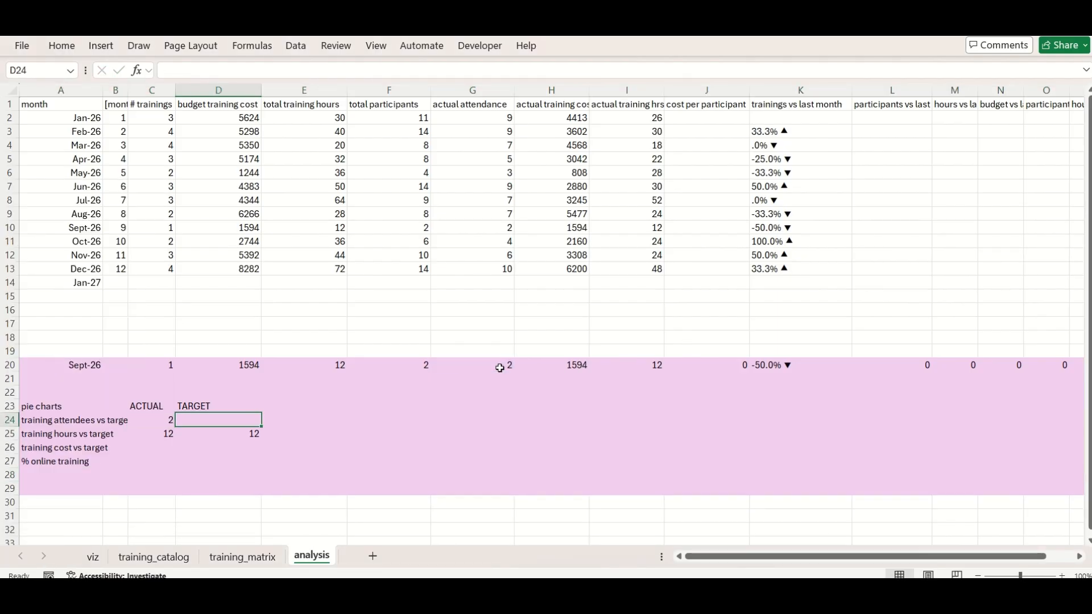
pyautogui.write('=')
pyautogui.click(424, 362)
pyautogui.press('Return')
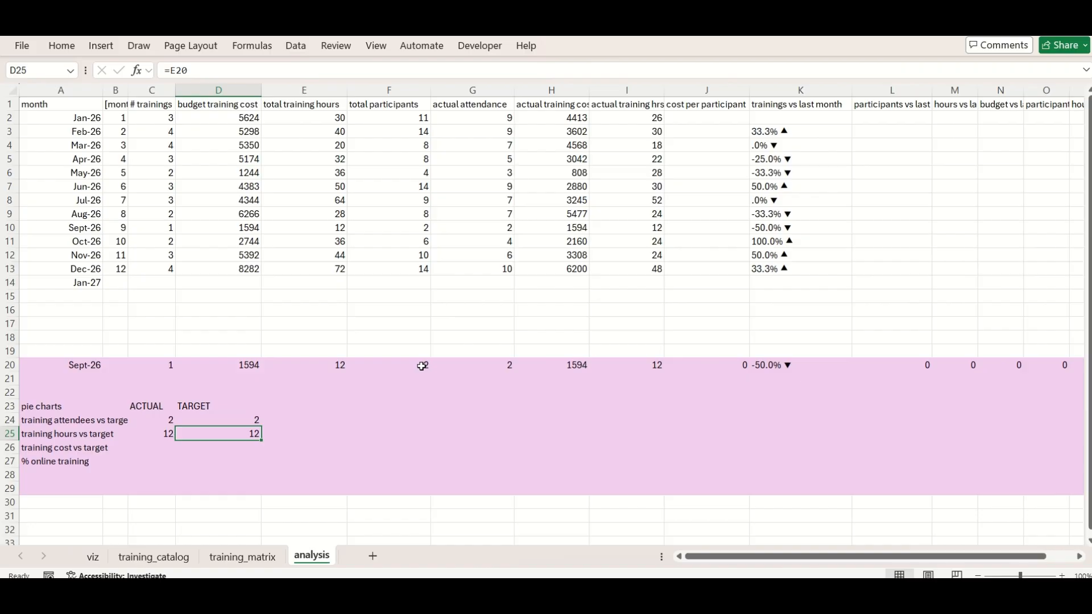
# For training cost vs target, link the actual value in C26 to H20 and the target in D26 to D20
pyautogui.press('Left')
pyautogui.press('Down')
pyautogui.write('=')
pyautogui.click(567, 369)
pyautogui.press('Return')
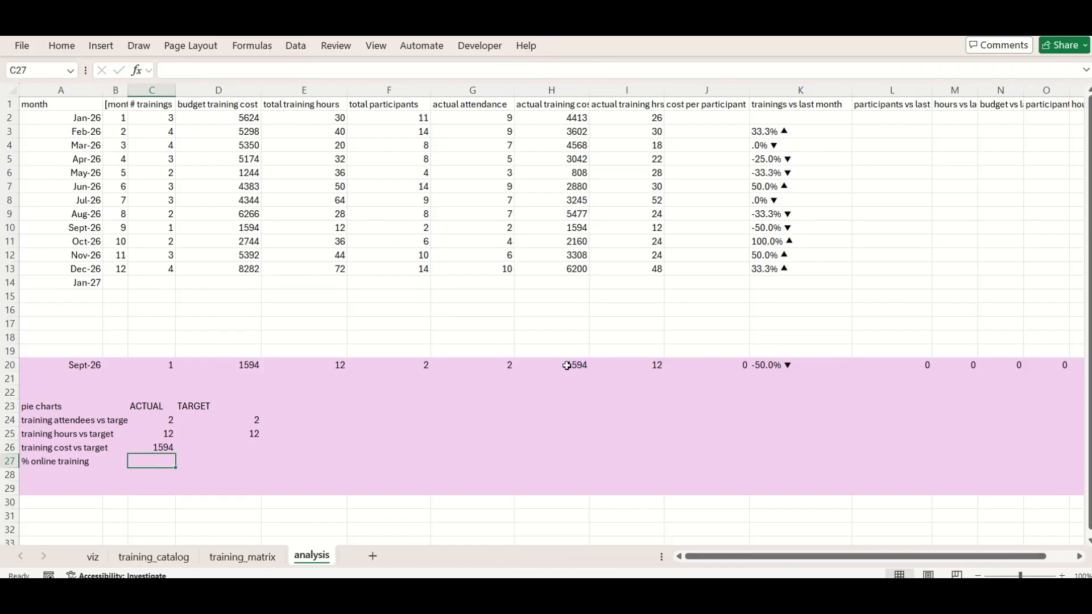
pyautogui.press('Up')
pyautogui.press('Right')
pyautogui.write('=')
pyautogui.click(247, 365)
pyautogui.press('Return')
pyautogui.press('Left')
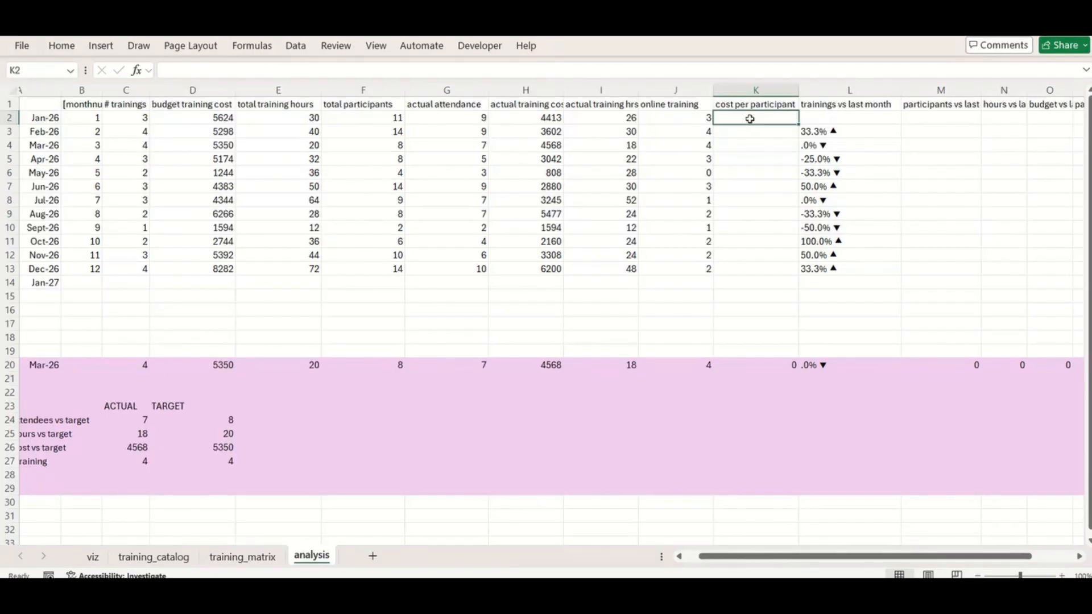
# Calculate cost per participant in K2 as =H2/G2 and fill the formula down to K13
pyautogui.write('=')
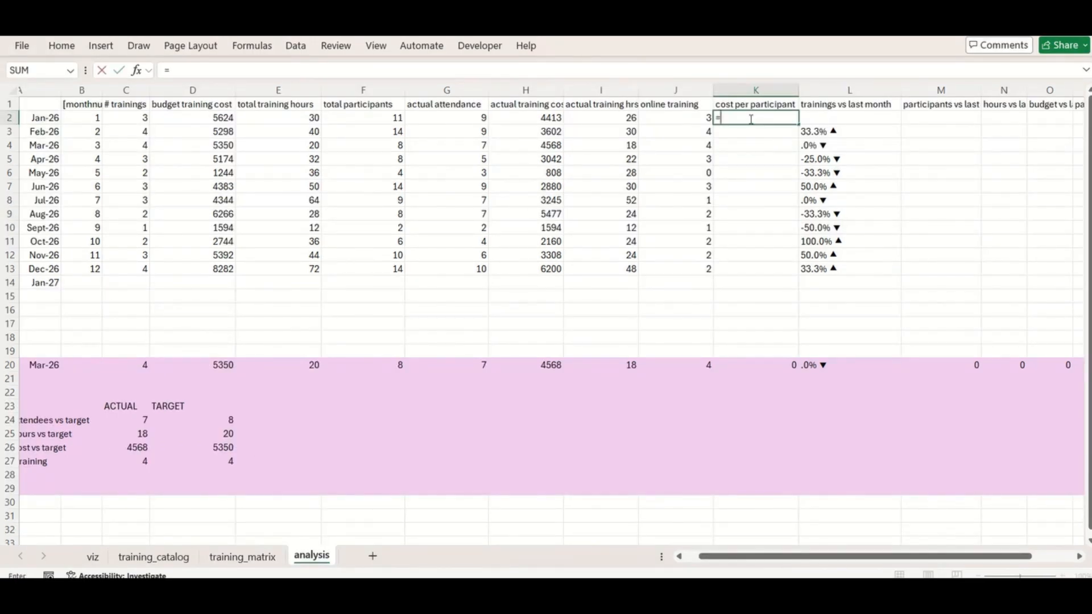
pyautogui.click(538, 118)
pyautogui.write('/')
pyautogui.click(476, 119)
pyautogui.press('Return')
pyautogui.click(775, 118)
pyautogui.moveTo(798, 124); pyautogui.dragTo(776, 273)
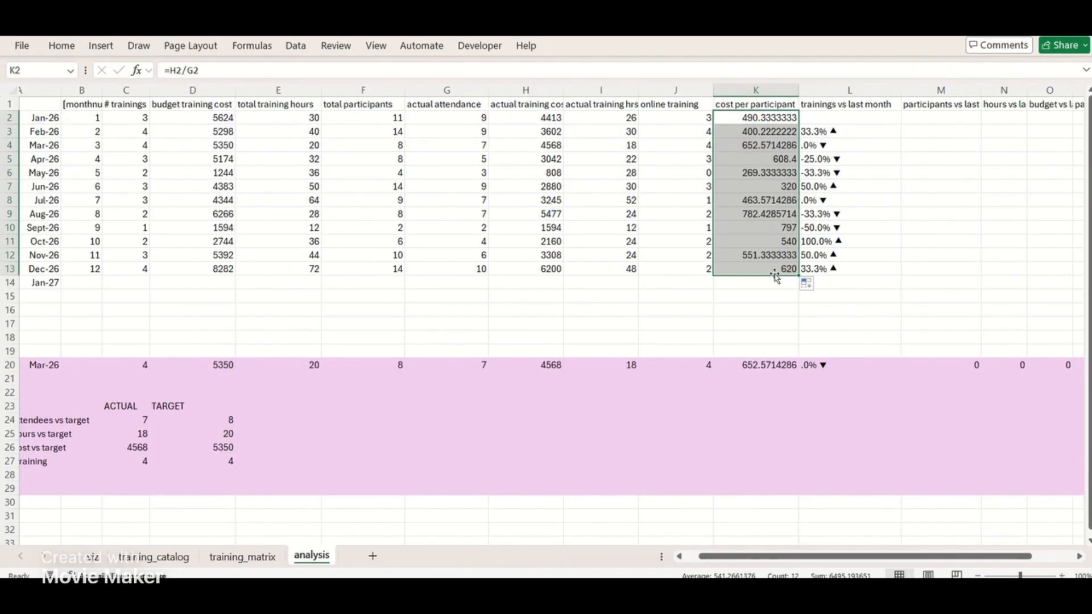
# Move the viz sheet to the end of the workbook, after analysis, and return to the analysis sheet
pyautogui.click(428, 236)
pyautogui.hscroll(-2, 403, 349)
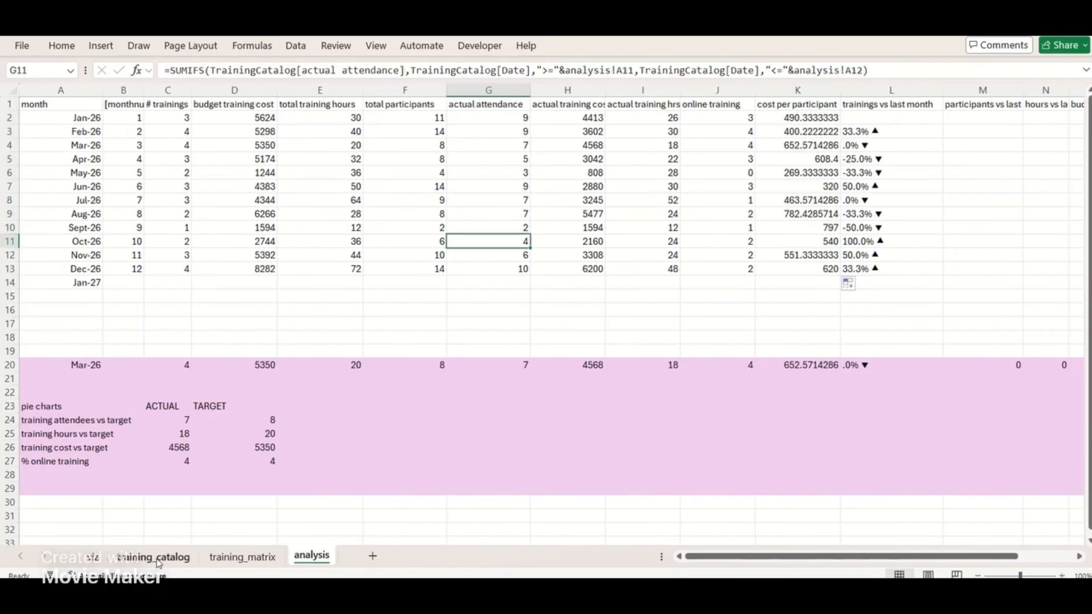
pyautogui.moveTo(99, 557); pyautogui.dragTo(354, 558)
pyautogui.click(294, 559)
pyautogui.moveTo(170, 420); pyautogui.dragTo(251, 419)
pyautogui.moveTo(68, 420); pyautogui.dragTo(245, 420)
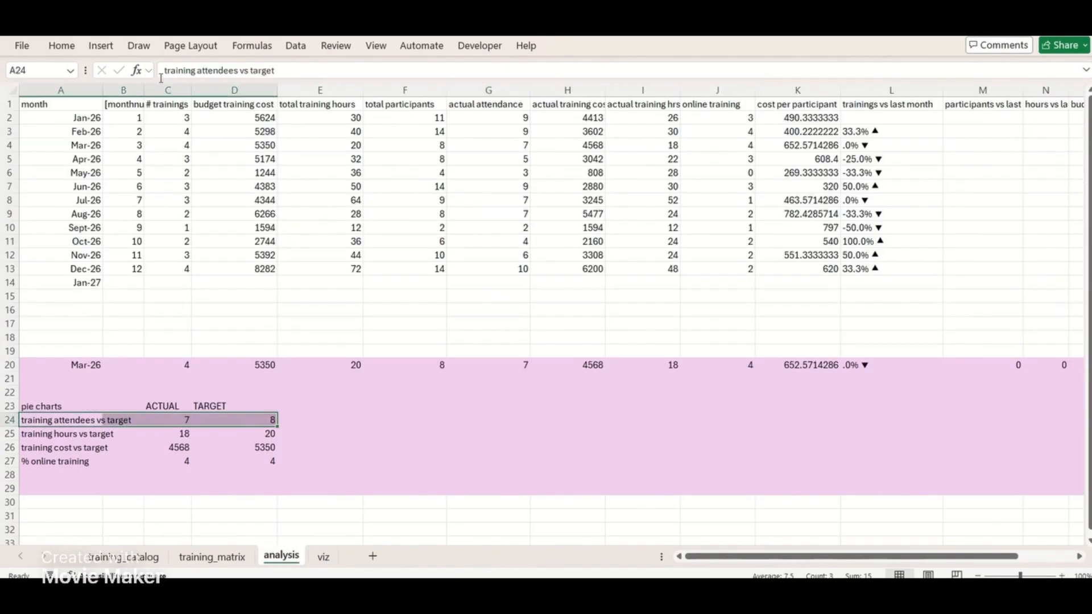
pyautogui.click(100, 45)
pyautogui.click(475, 103)
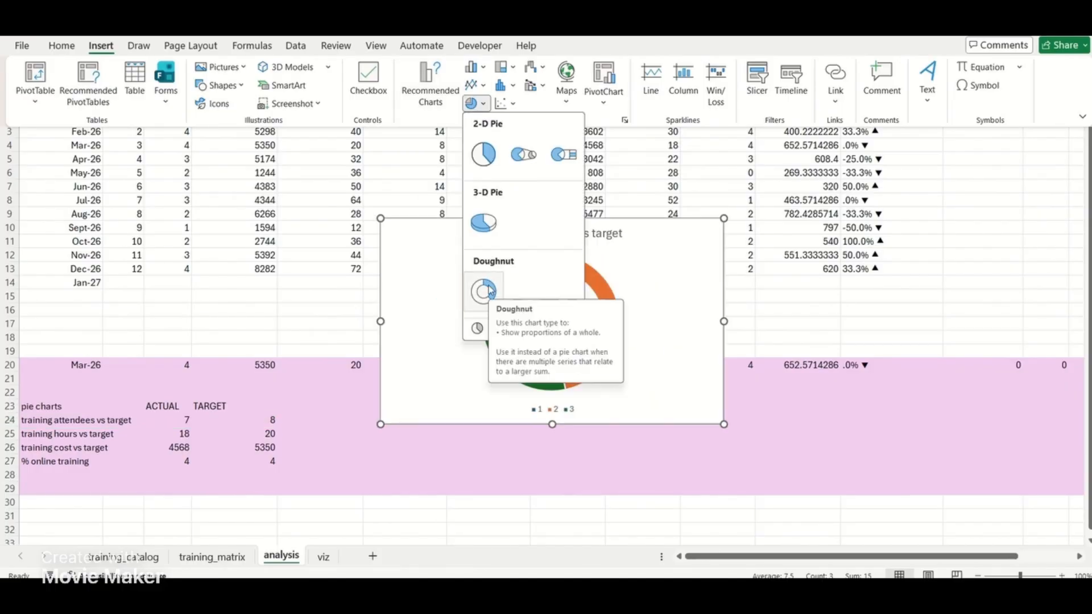
pyautogui.click(317, 420)
# Move the TARGET column of the pie-chart table from D23:D27 to column E and enter the header DIFF in D23
pyautogui.moveTo(234, 406); pyautogui.dragTo(246, 462)
pyautogui.hotkey('ctrl', 'x')
pyautogui.press('Right')
pyautogui.hotkey('ctrl', 'v')
pyautogui.press('Left')
pyautogui.write('DIFF')
pyautogui.press('Return')
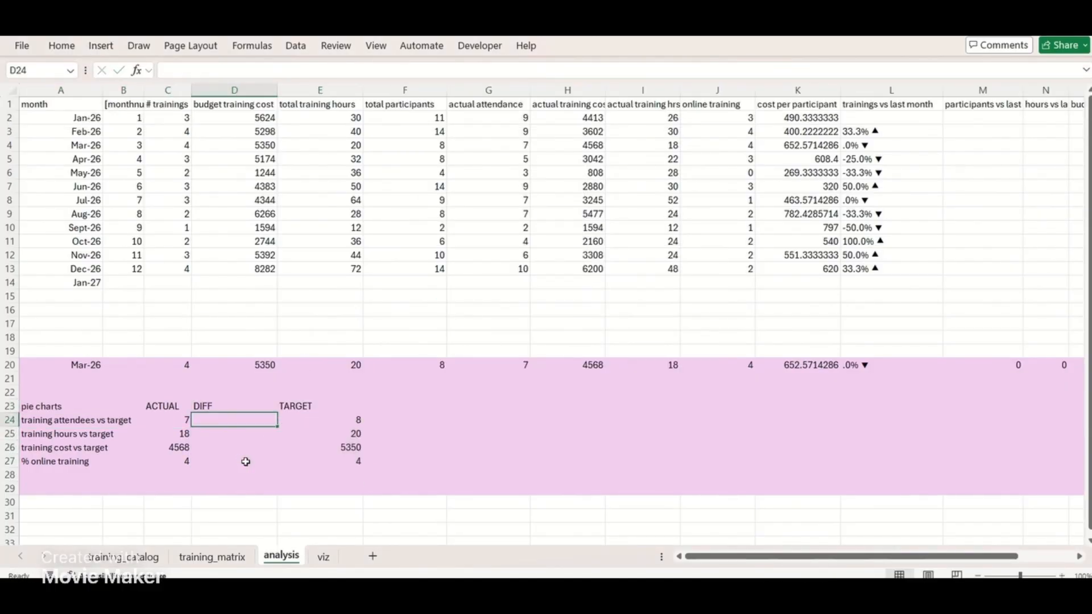
# Calculate the difference in D24 as =E24-C24 and fill the formula down to D27
pyautogui.write('=E24-C24')
pyautogui.hotkey('ctrl', 'Return')
pyautogui.moveTo(278, 427); pyautogui.dragTo(272, 472)
# Insert a doughnut chart from C24:D24, narrow it, and title it ATTENDEES VS TARGET
pyautogui.click(101, 45)
pyautogui.click(477, 103)
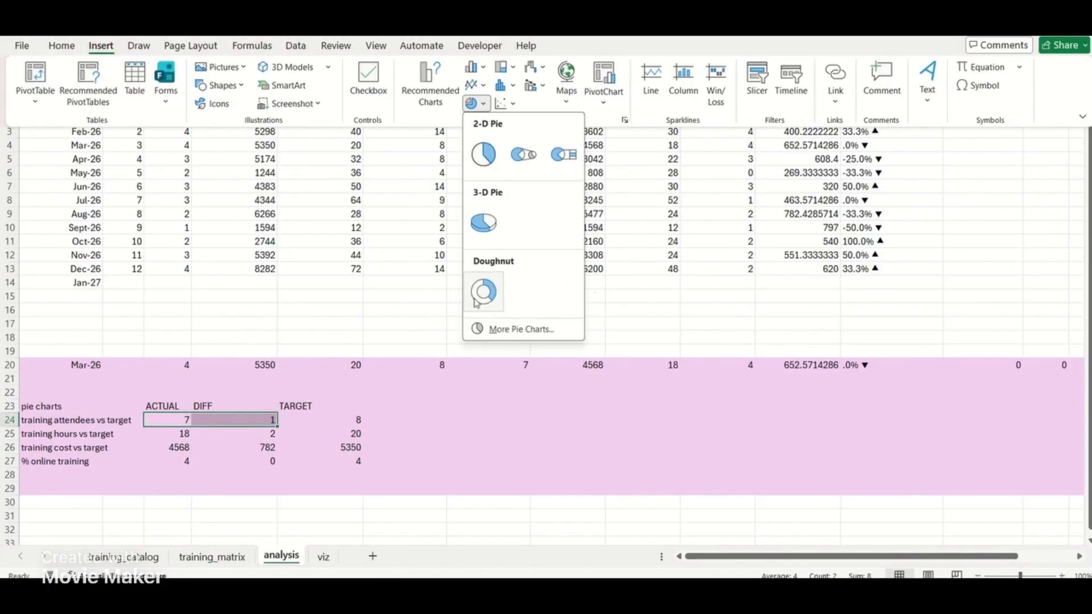
pyautogui.click(483, 288)
pyautogui.moveTo(608, 326); pyautogui.dragTo(549, 329)
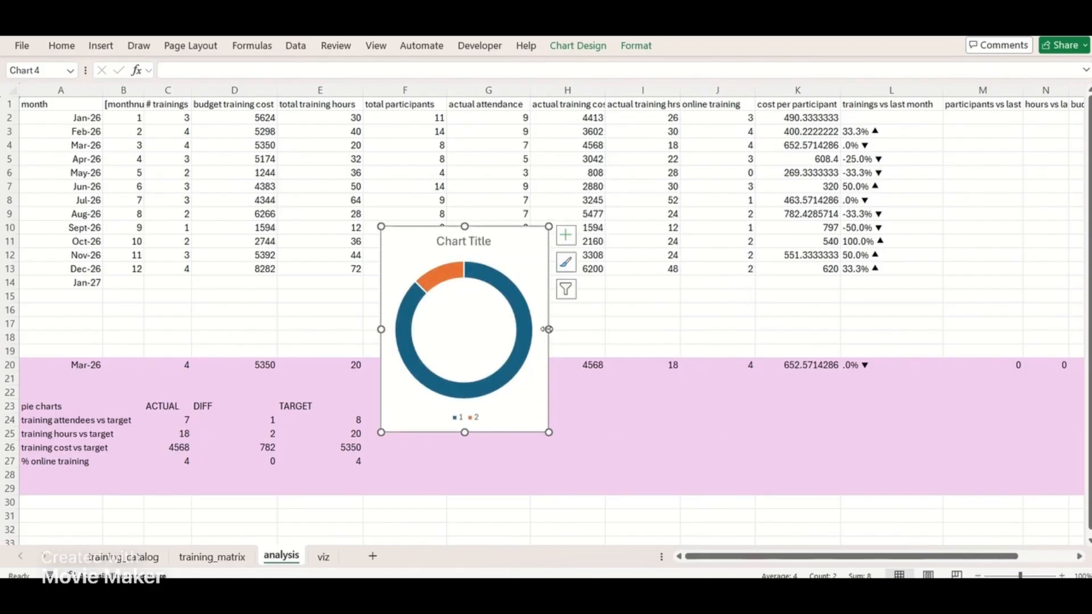
pyautogui.click(473, 240)
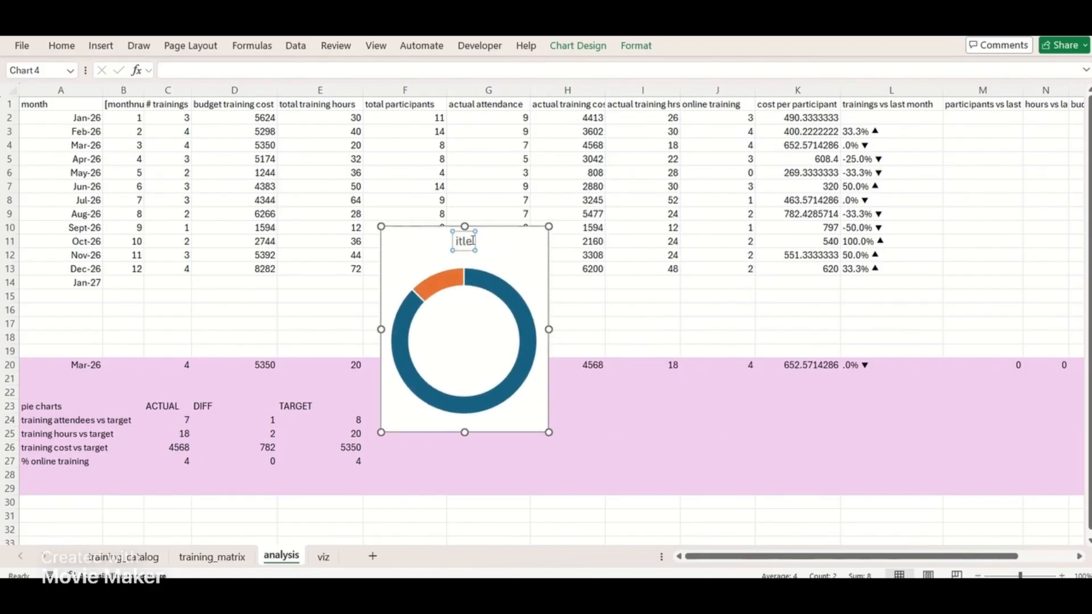
pyautogui.click(572, 268)
# Duplicate the doughnut chart into a row of four and repoint the copies to the hours, cost and online training rows
pyautogui.click(548, 278)
pyautogui.hotkey('ctrl', 'd')
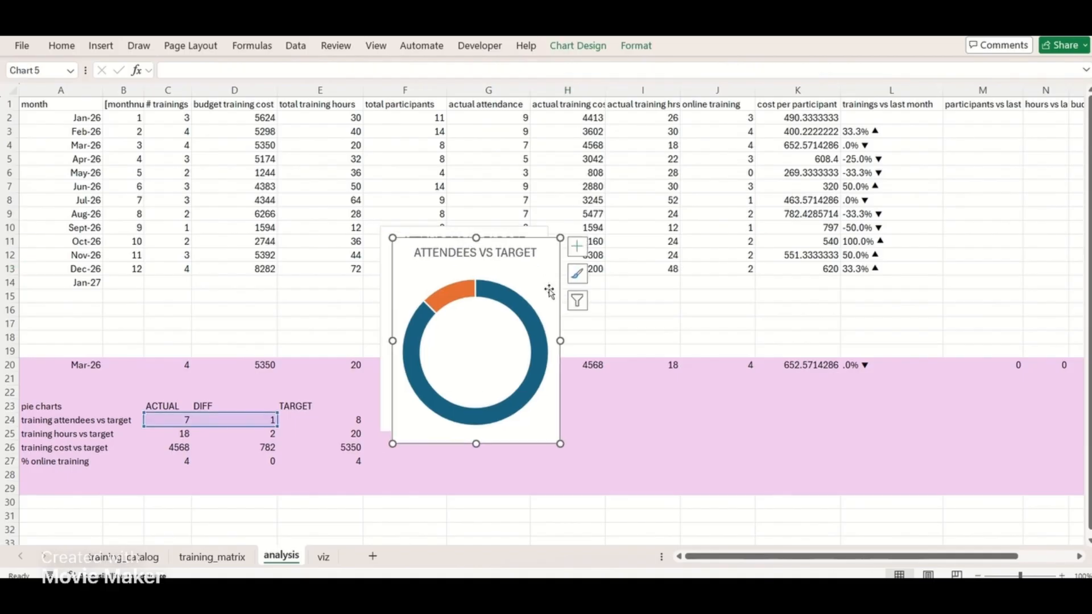
pyautogui.moveTo(559, 291); pyautogui.dragTo(720, 278)
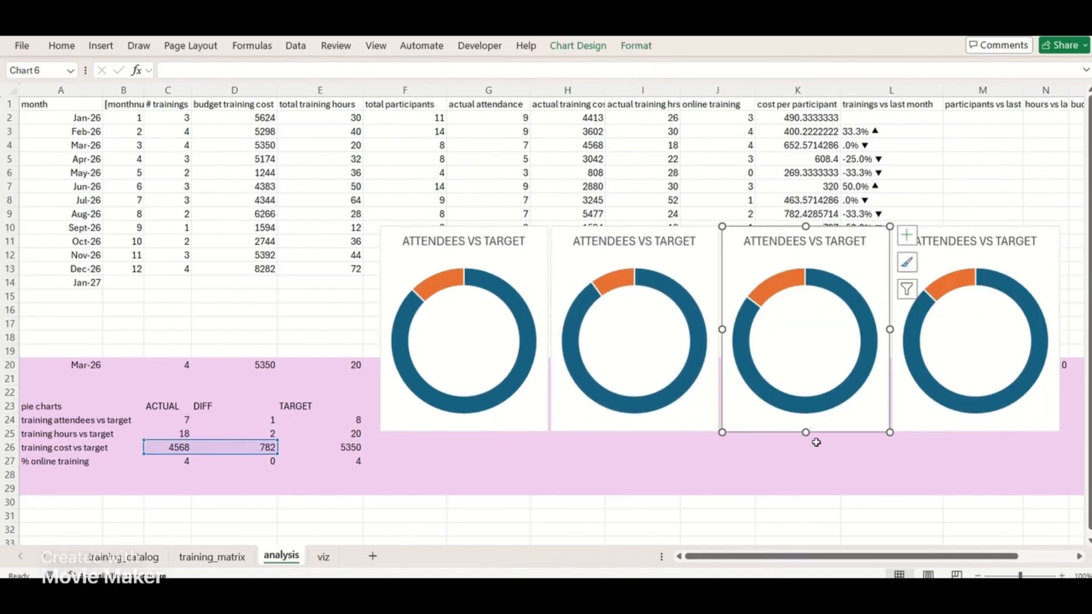
pyautogui.click(945, 421)
pyautogui.moveTo(246, 420); pyautogui.dragTo(252, 459)
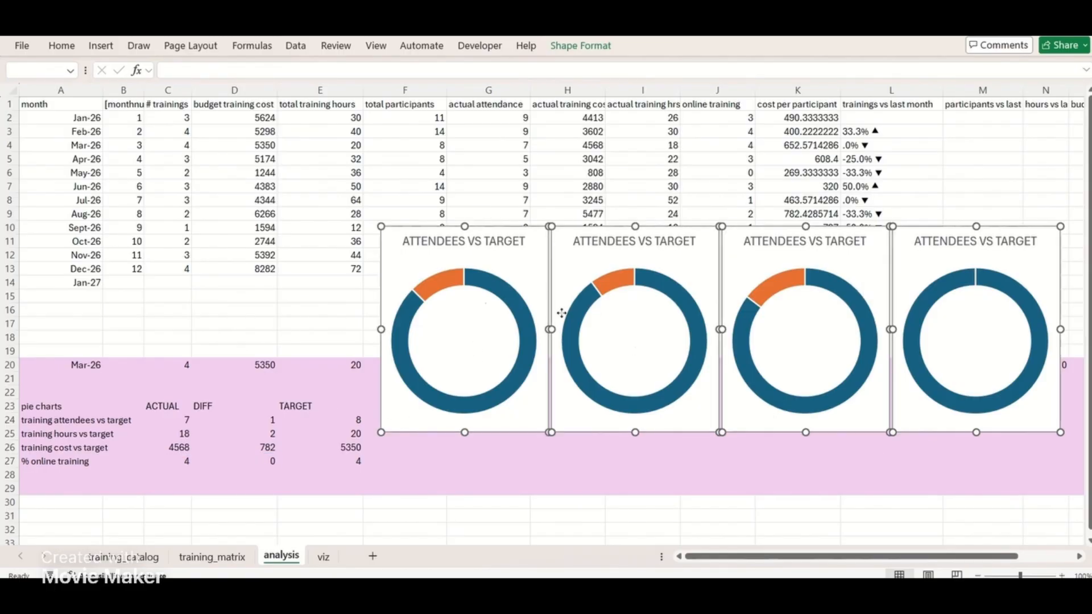
# Add data labels to the first ATTENDEES VS TARGET doughnut chart, with the legend turned off
pyautogui.click(455, 341)
pyautogui.click(566, 235)
pyautogui.click(617, 283)
pyautogui.click(609, 269)
pyautogui.click(598, 282)
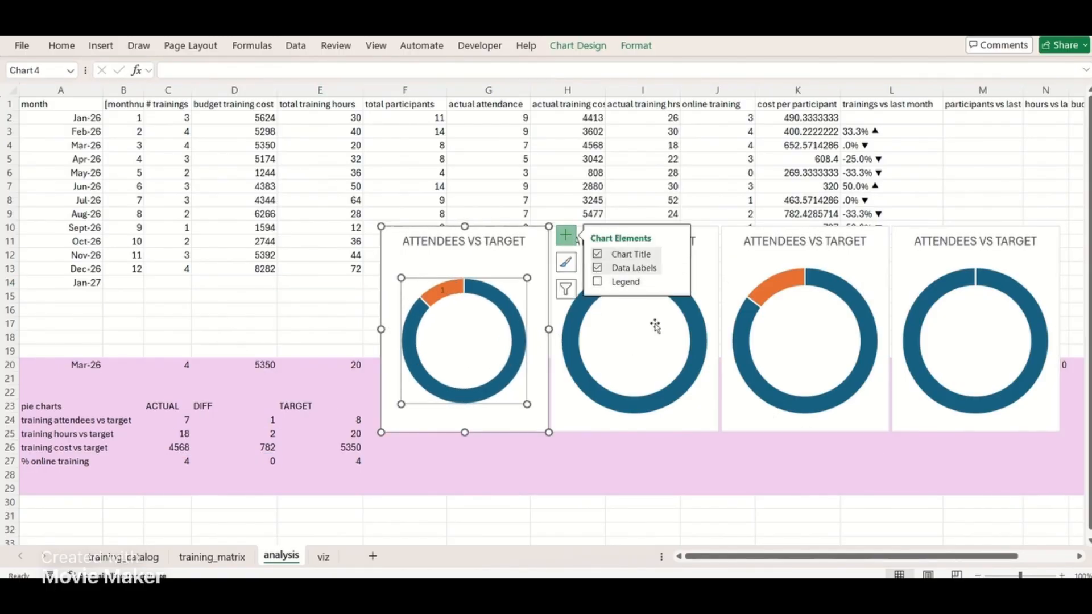
# Remove the orange slice's label and show the blue slice's label as a percentage only, placed in the middle of the ring
pyautogui.click(677, 268)
pyautogui.click(736, 307)
pyautogui.click(931, 295)
pyautogui.click(444, 288)
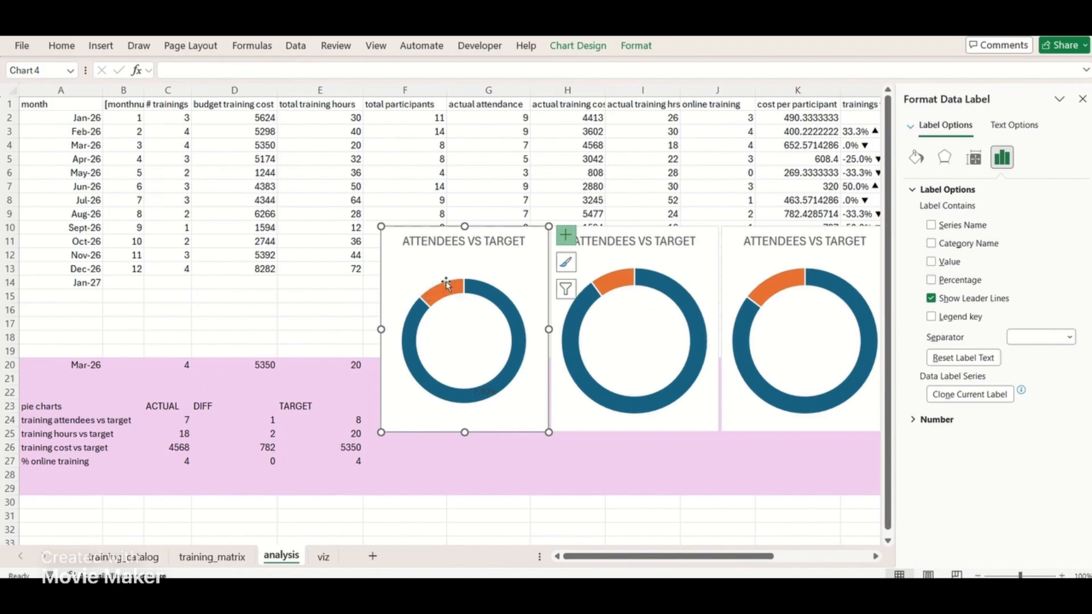
pyautogui.moveTo(475, 352); pyautogui.dragTo(470, 324)
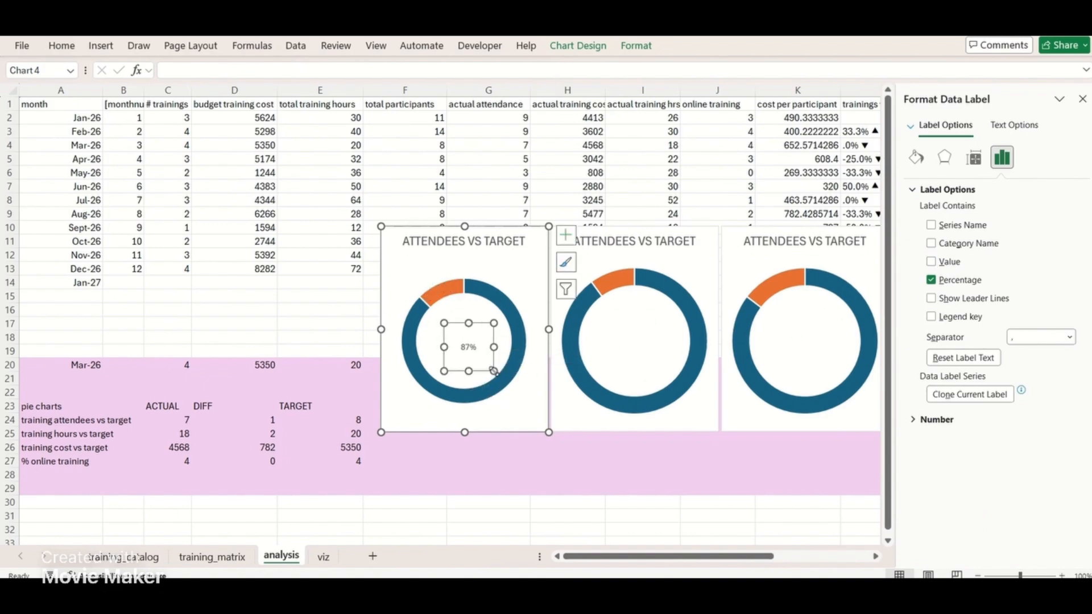
# Resize the percentage label's box and enlarge its font to fill the centre of the doughnut
pyautogui.moveTo(493, 370)
pyautogui.mouseDown()
pyautogui.moveTo(488, 363)
pyautogui.moveTo(507, 380)
pyautogui.mouseUp()
pyautogui.click(61, 46)
pyautogui.moveTo(497, 379); pyautogui.dragTo(488, 372)
pyautogui.click(61, 45)
pyautogui.click(467, 265)
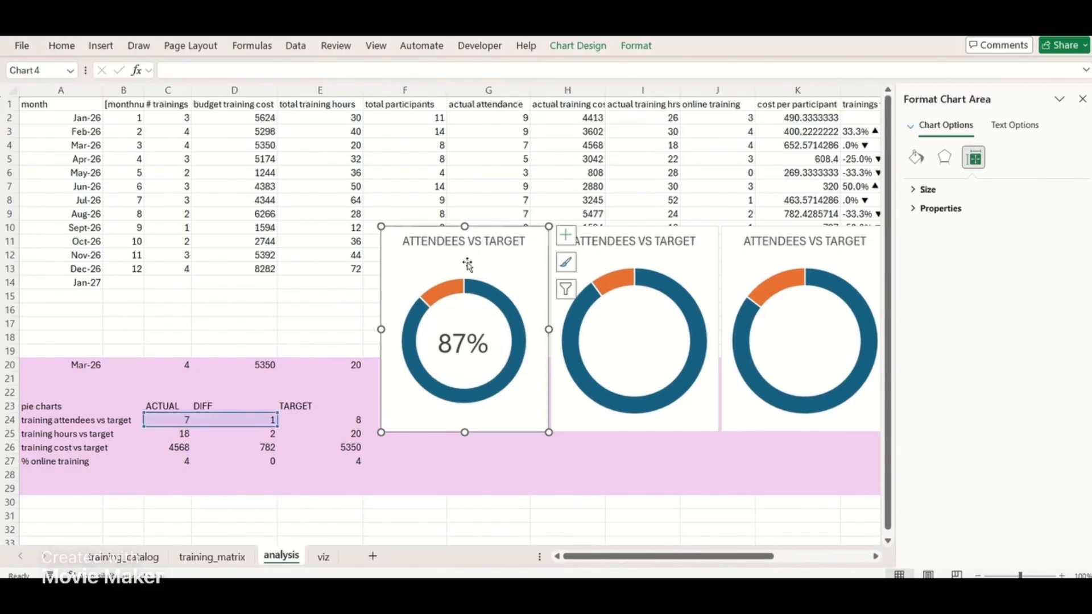
# Cut the attendees doughnut chart, paste it on the viz sheet, and size it over the first purple placeholder card
pyautogui.hotkey('ctrl', 'x')
pyautogui.click(323, 557)
pyautogui.hotkey('ctrl', 'v')
pyautogui.hscroll(4, 441, 345)
pyautogui.moveTo(515, 168); pyautogui.dragTo(251, 195)
pyautogui.hscroll(-3, 251, 196)
pyautogui.moveTo(531, 194); pyautogui.dragTo(248, 200)
pyautogui.moveTo(272, 252); pyautogui.dragTo(295, 255)
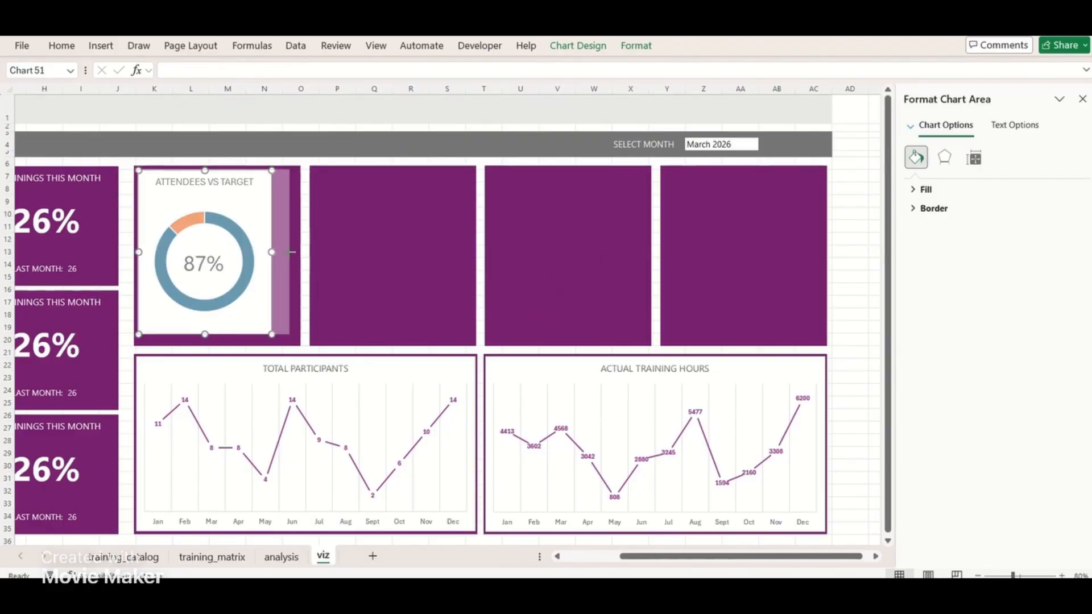
pyautogui.moveTo(216, 336); pyautogui.dragTo(218, 344)
# Test the month selector by choosing May-26, followed by Oct-26
pyautogui.click(711, 146)
pyautogui.click(763, 144)
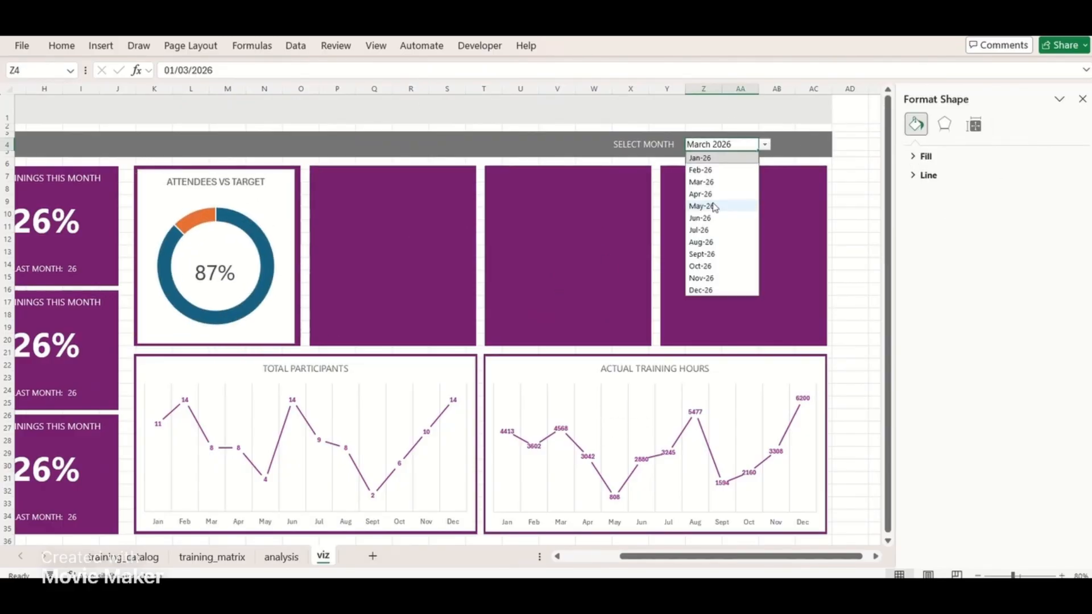
pyautogui.click(707, 205)
pyautogui.click(763, 144)
pyautogui.click(714, 266)
# Extend the attendees doughnut chart on all sides to cover the first purple placeholder card
pyautogui.click(304, 263)
pyautogui.moveTo(296, 257); pyautogui.dragTo(299, 256)
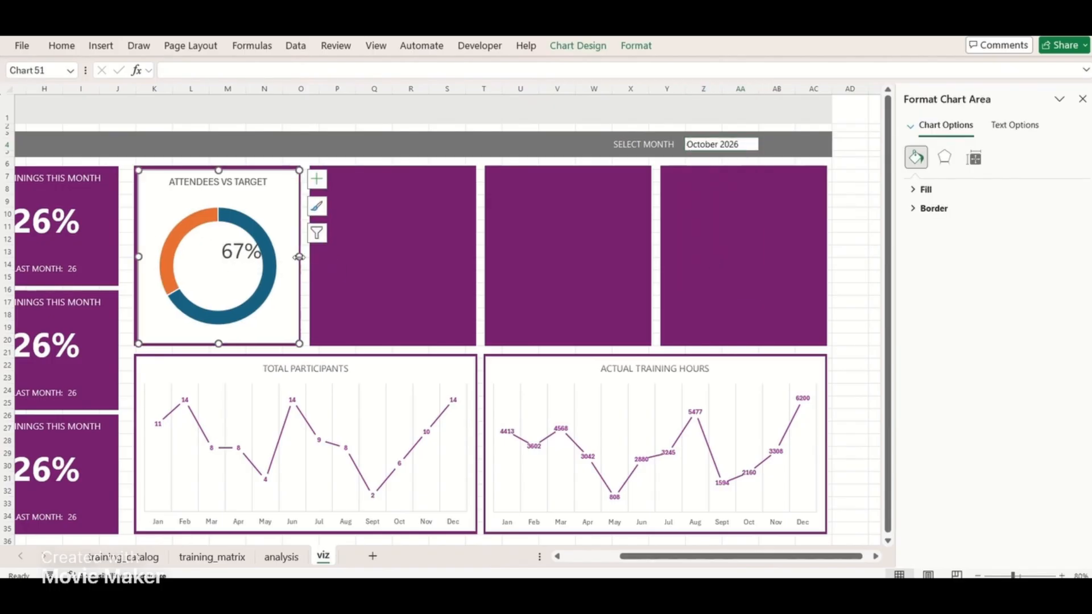
pyautogui.moveTo(138, 256); pyautogui.dragTo(134, 255)
pyautogui.moveTo(217, 170); pyautogui.dragTo(217, 166)
pyautogui.moveTo(217, 344); pyautogui.dragTo(217, 346)
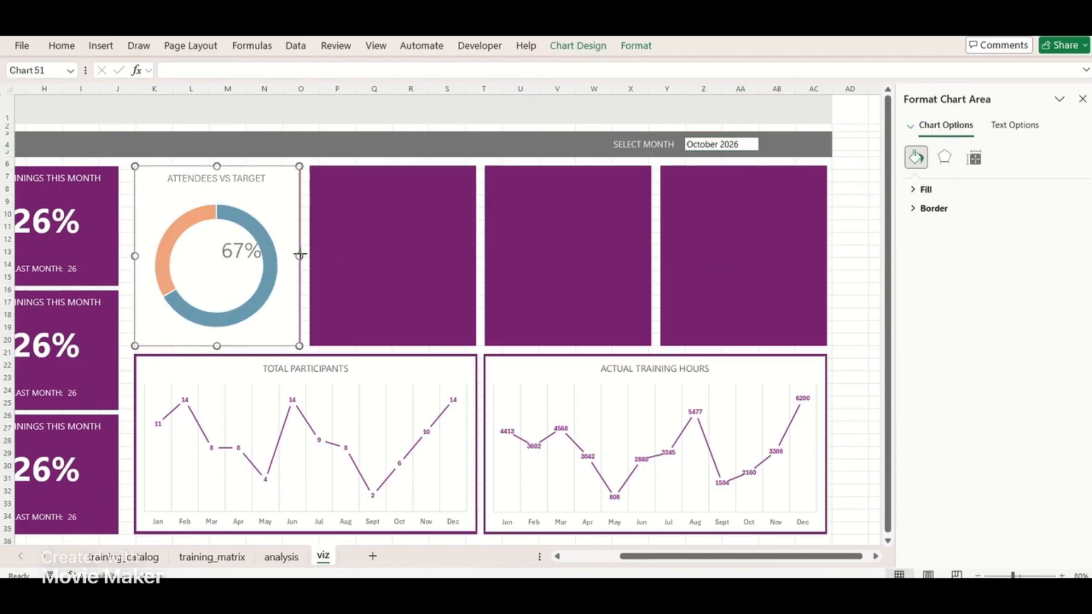
pyautogui.click(361, 290)
pyautogui.click(134, 254)
pyautogui.moveTo(134, 255); pyautogui.dragTo(135, 256)
pyautogui.click(398, 288)
pyautogui.click(300, 175)
pyautogui.moveTo(301, 175); pyautogui.dragTo(300, 174)
pyautogui.click(394, 235)
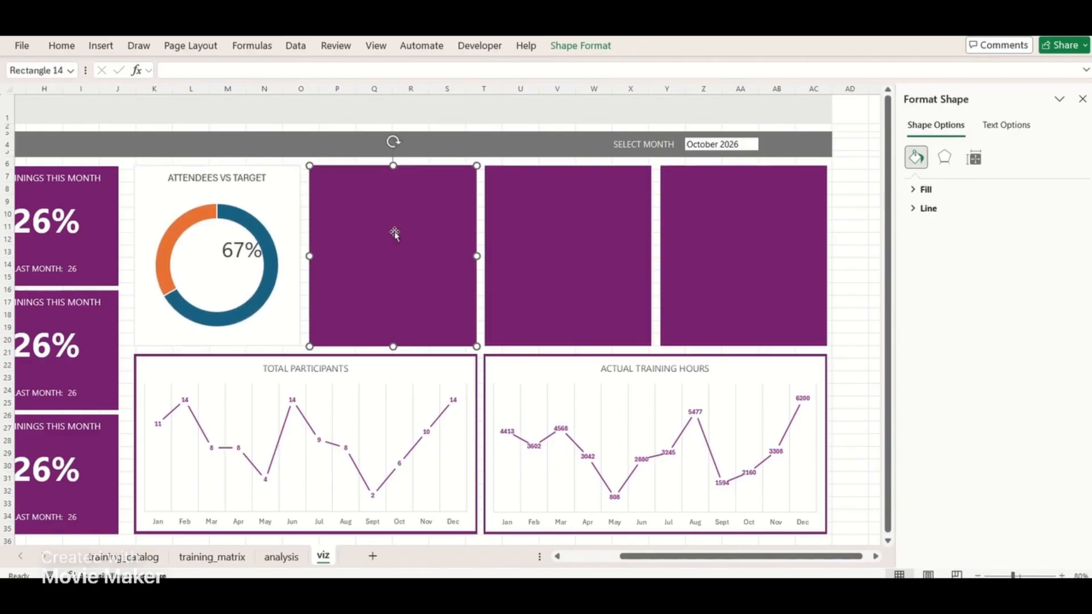
# Narrow columns K through AC of the viz sheet together and close the formatting pane
pyautogui.moveTo(153, 89); pyautogui.dragTo(814, 90)
pyautogui.moveTo(722, 89); pyautogui.dragTo(718, 89)
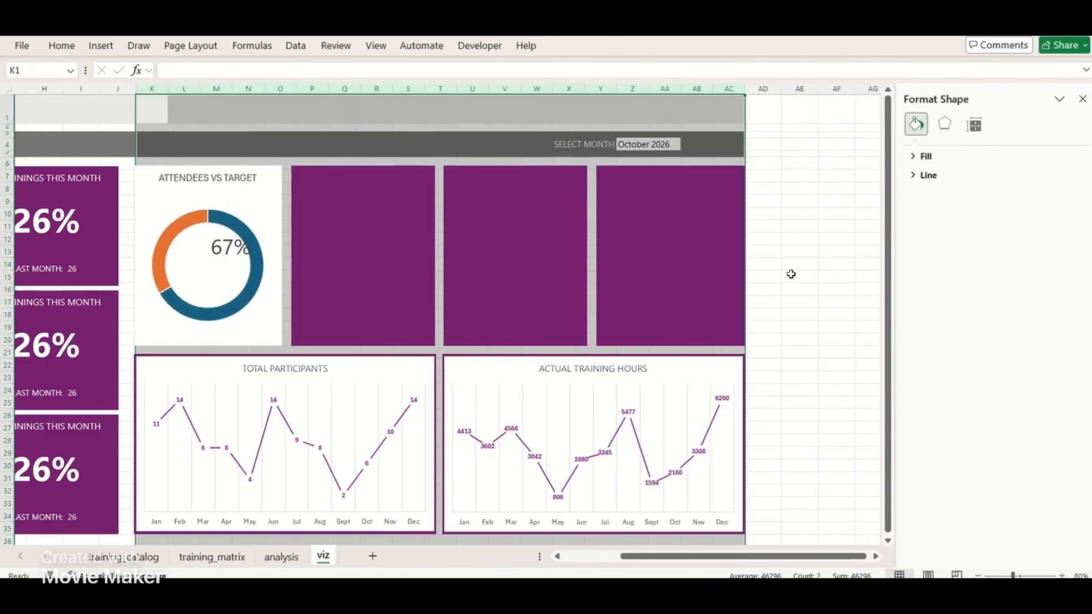
pyautogui.click(809, 302)
pyautogui.hscroll(-4, 809, 302)
pyautogui.click(1083, 99)
# Fine-tune the edges of the attendees doughnut chart and the TOTAL PARTICIPANTS line chart
pyautogui.click(469, 184)
pyautogui.moveTo(469, 181); pyautogui.dragTo(469, 181)
pyautogui.click(505, 211)
pyautogui.click(334, 250)
pyautogui.moveTo(327, 256); pyautogui.dragTo(325, 256)
pyautogui.moveTo(476, 527); pyautogui.dragTo(476, 529)
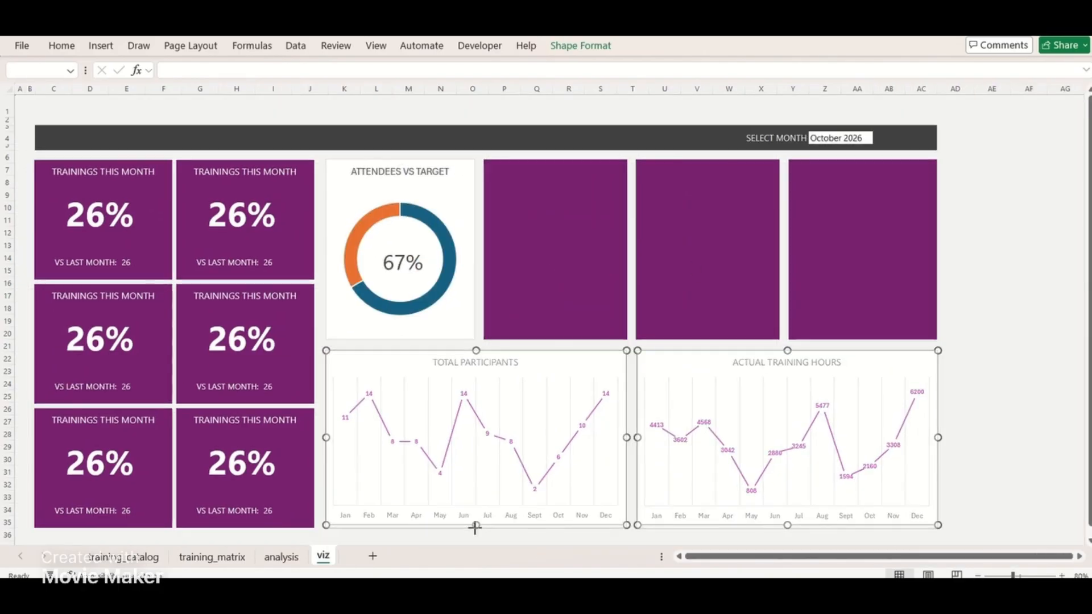
pyautogui.click(548, 283)
# Add a colon to the month selector's label in W4 so that it reads SELECT MONTH:
pyautogui.click(782, 142)
pyautogui.press('Left')
pyautogui.press('Delete')
pyautogui.press('Left')
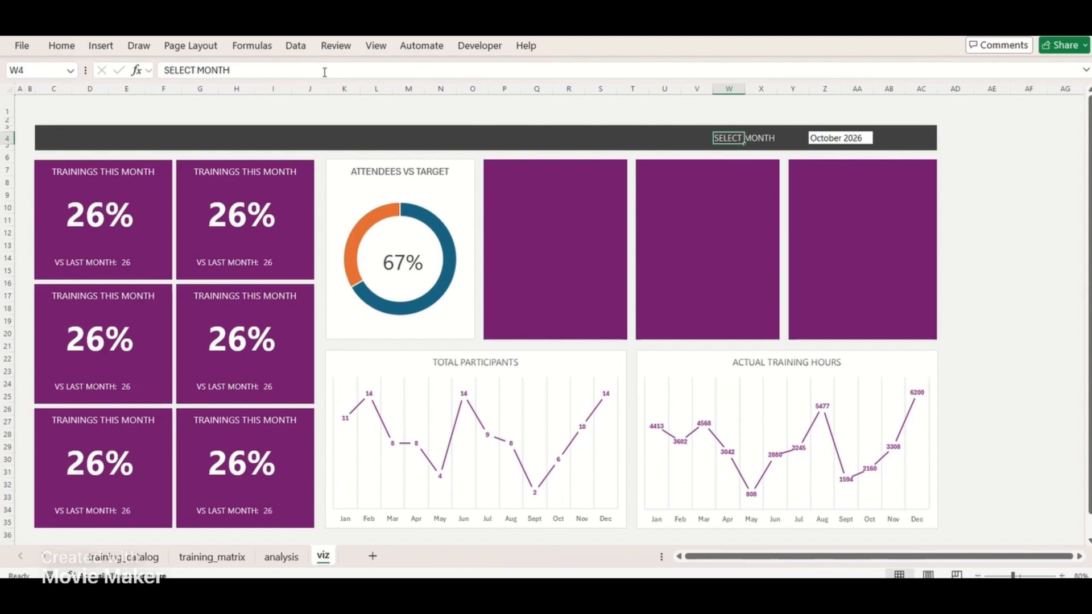
pyautogui.click(324, 71)
pyautogui.write(':')
pyautogui.press('Return')
# Recolour the attendees doughnut chart with the monochromatic purple palette running from dark to light
pyautogui.click(446, 184)
pyautogui.click(428, 216)
pyautogui.click(637, 46)
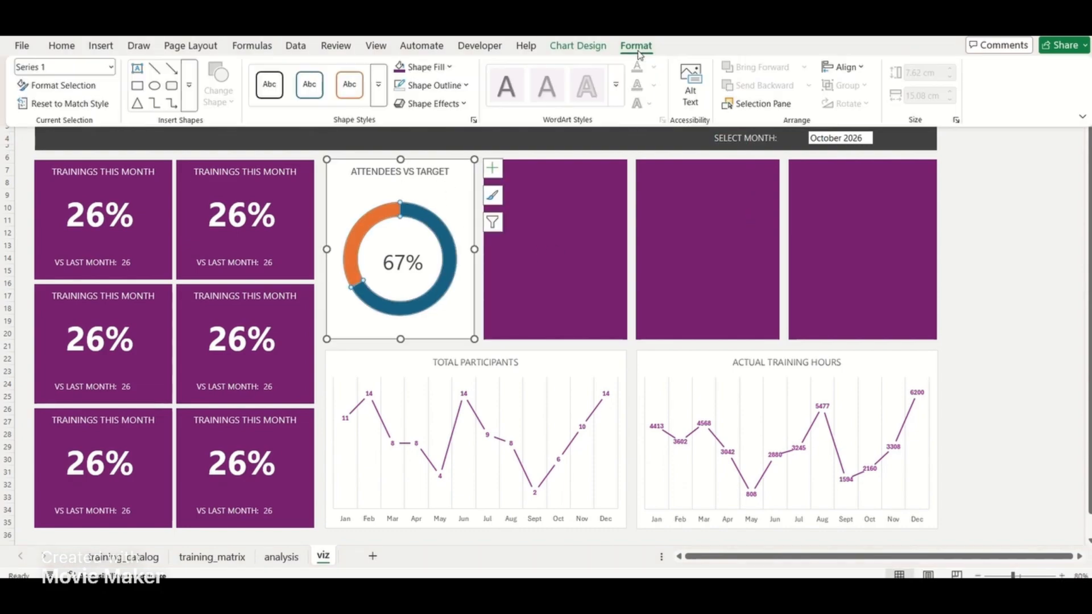
pyautogui.click(579, 47)
pyautogui.click(123, 90)
pyautogui.scroll(-5, 151, 347)
pyautogui.click(148, 326)
pyautogui.click(123, 89)
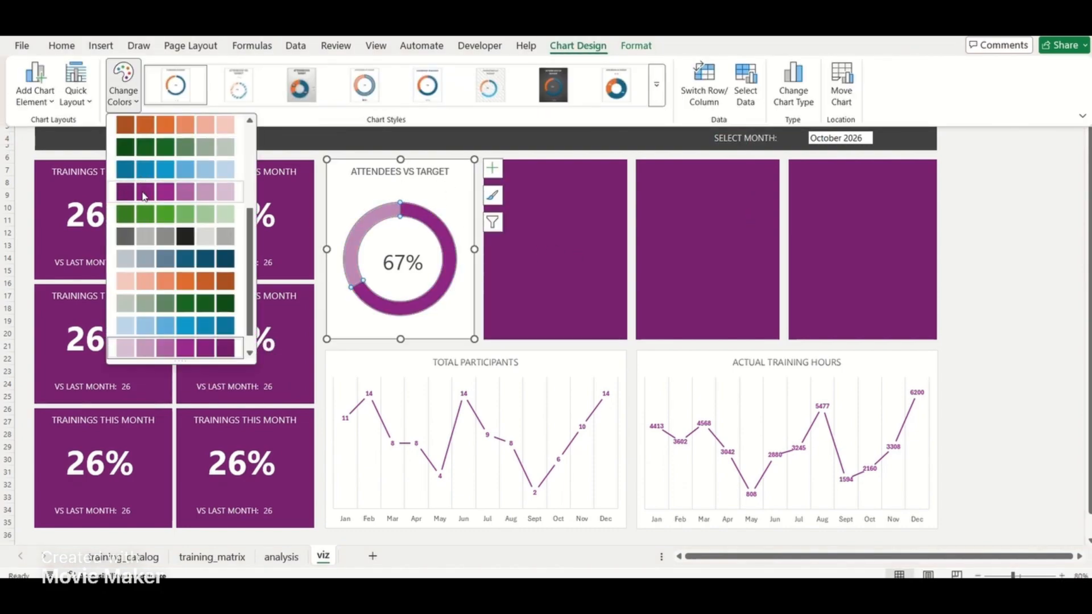
pyautogui.click(142, 193)
pyautogui.click(515, 210)
# Duplicate the purple attendees doughnut chart three times and place the copies over the remaining purple cards
pyautogui.click(462, 188)
pyautogui.hotkey('ctrl', 'd')
pyautogui.moveTo(471, 196); pyautogui.dragTo(617, 188)
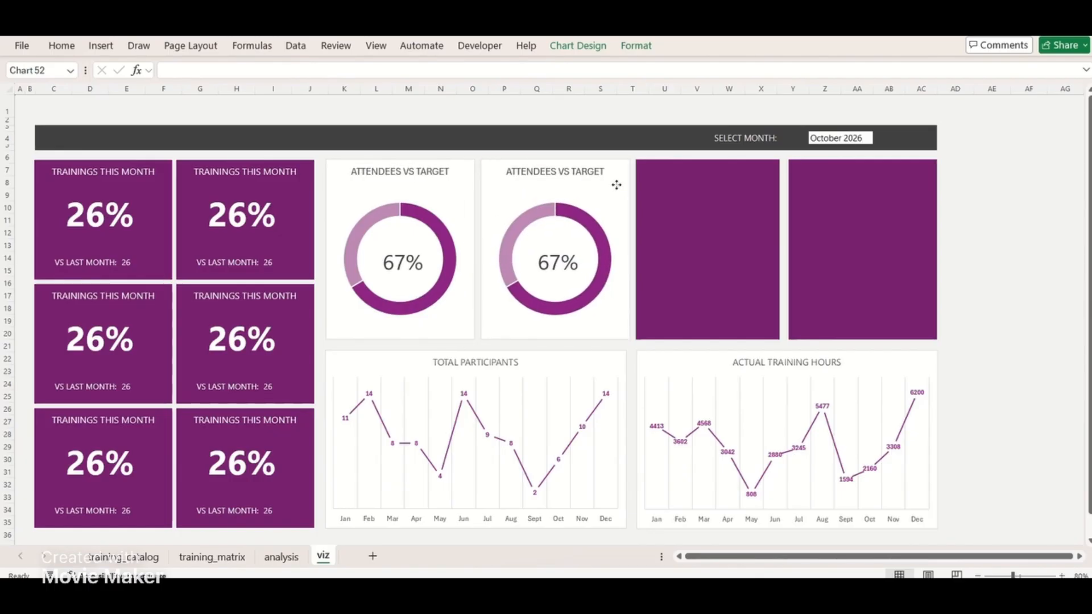
pyautogui.hotkey('ctrl', 'd')
pyautogui.hotkey('ctrl', 'd')
pyautogui.press('Left')
pyautogui.click(978, 347)
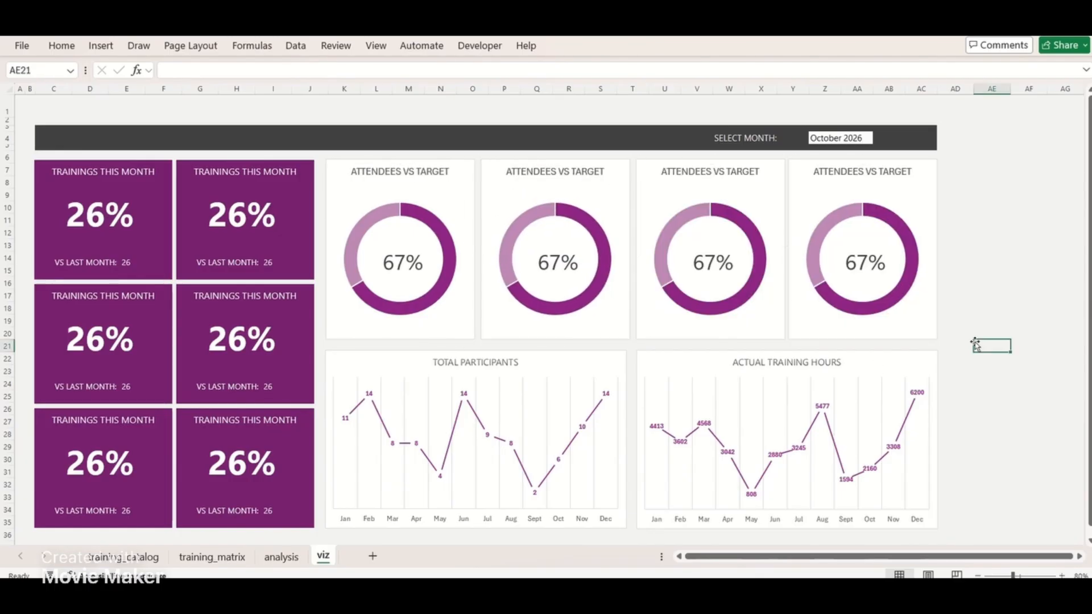
# Select all four doughnut charts and distribute them horizontally
pyautogui.click(812, 246)
pyautogui.keyDown('ctrl'); pyautogui.click(719, 189); pyautogui.keyUp('ctrl')
pyautogui.keyDown('ctrl'); pyautogui.click(614, 187); pyautogui.keyUp('ctrl')
pyautogui.keyDown('ctrl'); pyautogui.click(458, 187); pyautogui.keyUp('ctrl')
pyautogui.click(575, 44)
pyautogui.click(866, 67)
pyautogui.click(885, 218)
pyautogui.click(1000, 273)
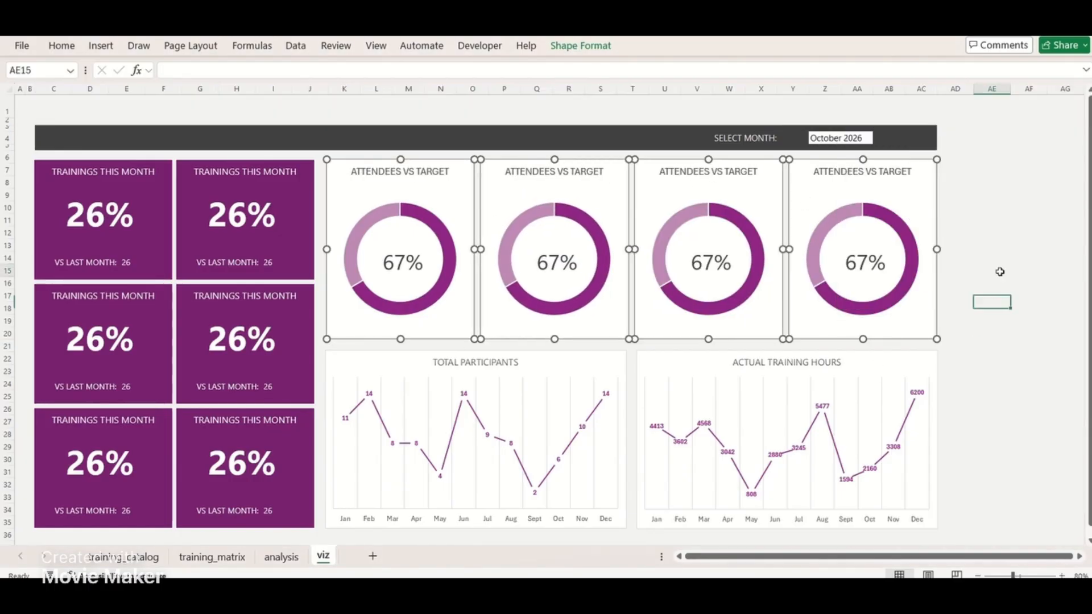
# Delete the three copied doughnut charts, keeping only the original
pyautogui.click(792, 181)
pyautogui.keyDown('ctrl'); pyautogui.click(652, 195); pyautogui.keyUp('ctrl')
pyautogui.keyDown('ctrl'); pyautogui.click(503, 192); pyautogui.keyUp('ctrl')
pyautogui.press('Delete')
# Narrow the attendees doughnut chart slightly and place a duplicate of it over the second purple card
pyautogui.click(467, 190)
pyautogui.moveTo(474, 249); pyautogui.dragTo(468, 251)
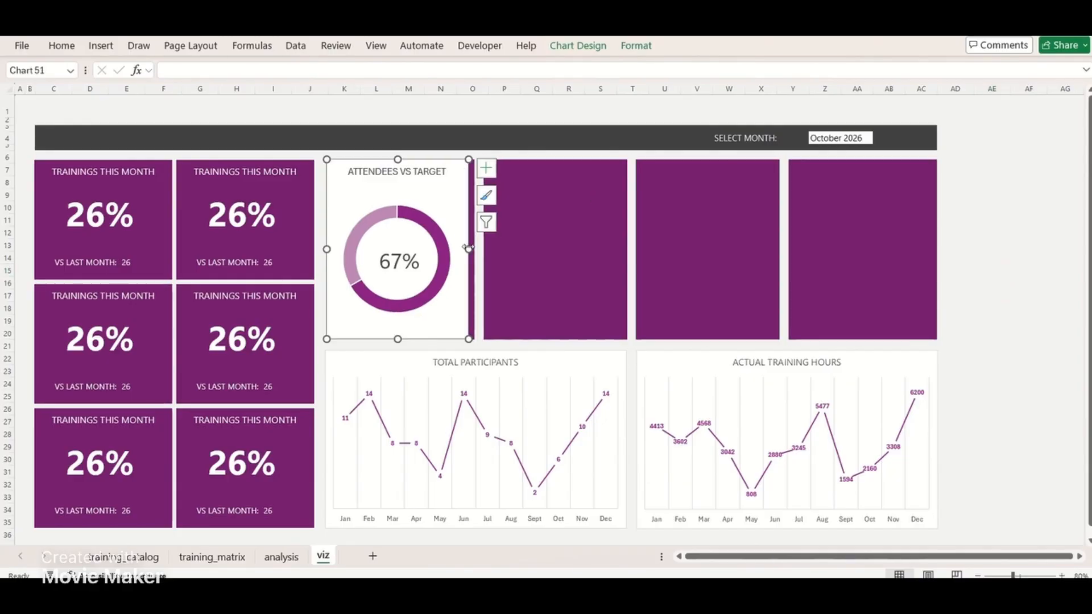
pyautogui.hotkey('ctrl', 'd')
pyautogui.moveTo(427, 200); pyautogui.dragTo(577, 197)
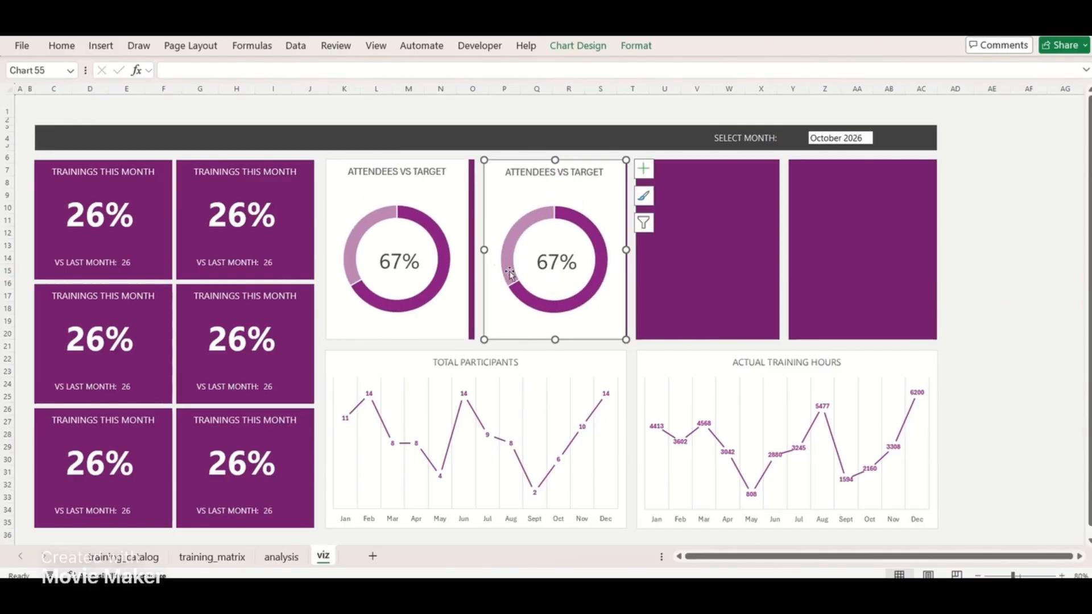
# Delete the purple placeholder cards from the doughnut chart row
pyautogui.press('Escape')
pyautogui.click(671, 296)
pyautogui.keyDown('ctrl'); pyautogui.click(814, 297); pyautogui.keyUp('ctrl')
pyautogui.press('Delete')
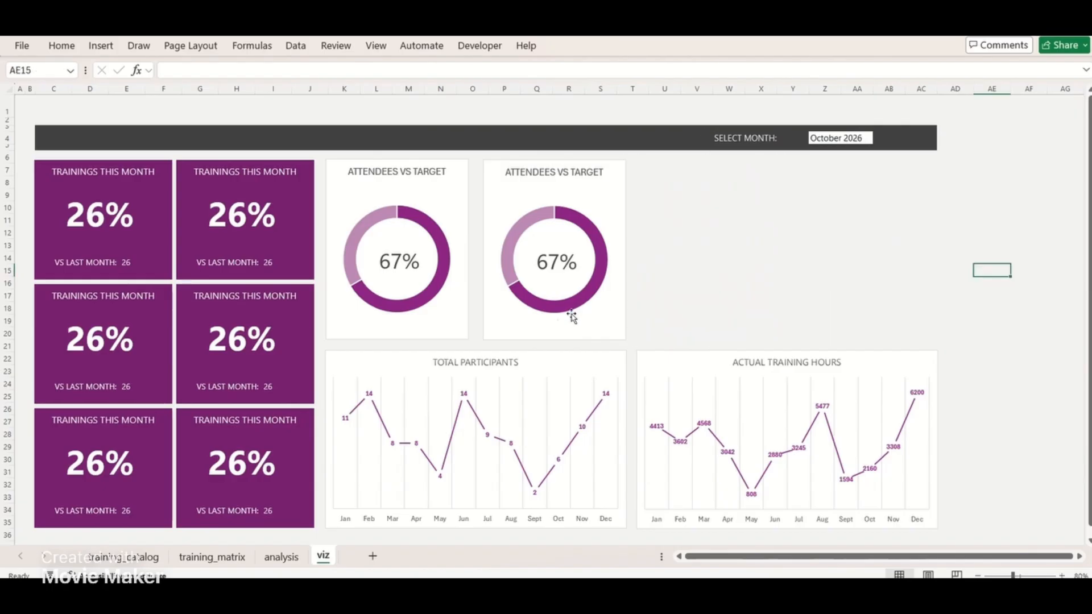
# Duplicate the two doughnut charts together and place the copies in the empty half of the row
pyautogui.keyDown('ctrl'); pyautogui.click(572, 318); pyautogui.keyUp('ctrl')
pyautogui.keyDown('ctrl'); pyautogui.click(448, 327); pyautogui.keyUp('ctrl')
pyautogui.hotkey('ctrl', 'd')
pyautogui.moveTo(447, 327); pyautogui.dragTo(750, 320)
# Align the four doughnut charts in a row and distribute them horizontally
pyautogui.keyDown('ctrl'); pyautogui.click(601, 192); pyautogui.keyUp('ctrl')
pyautogui.keyDown('ctrl'); pyautogui.click(447, 186); pyautogui.keyUp('ctrl')
pyautogui.click(580, 46)
pyautogui.click(859, 72)
pyautogui.click(879, 191)
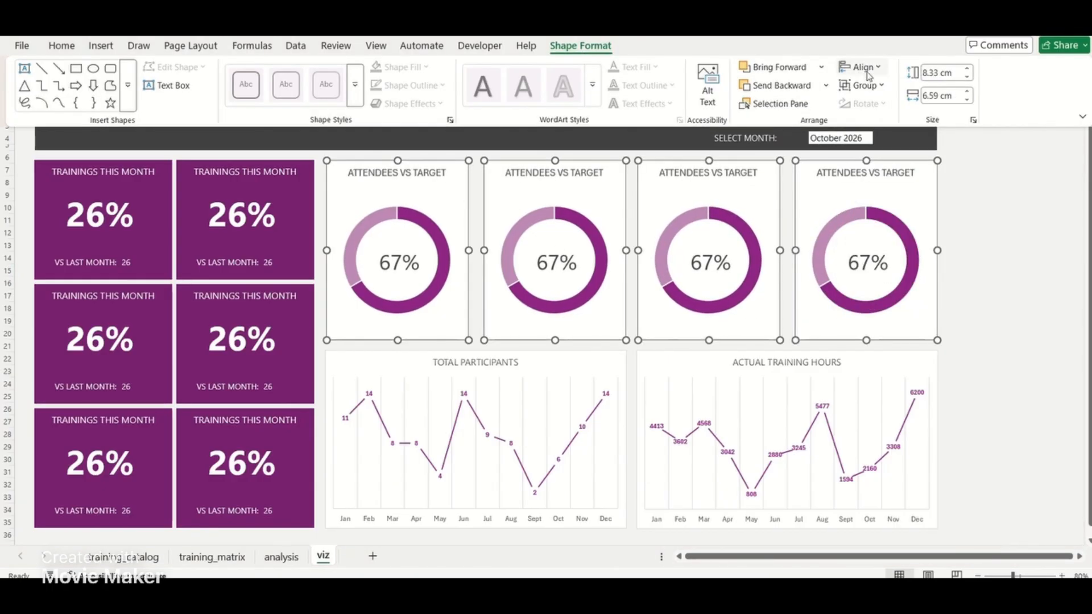
pyautogui.click(864, 71)
pyautogui.click(891, 210)
pyautogui.click(979, 293)
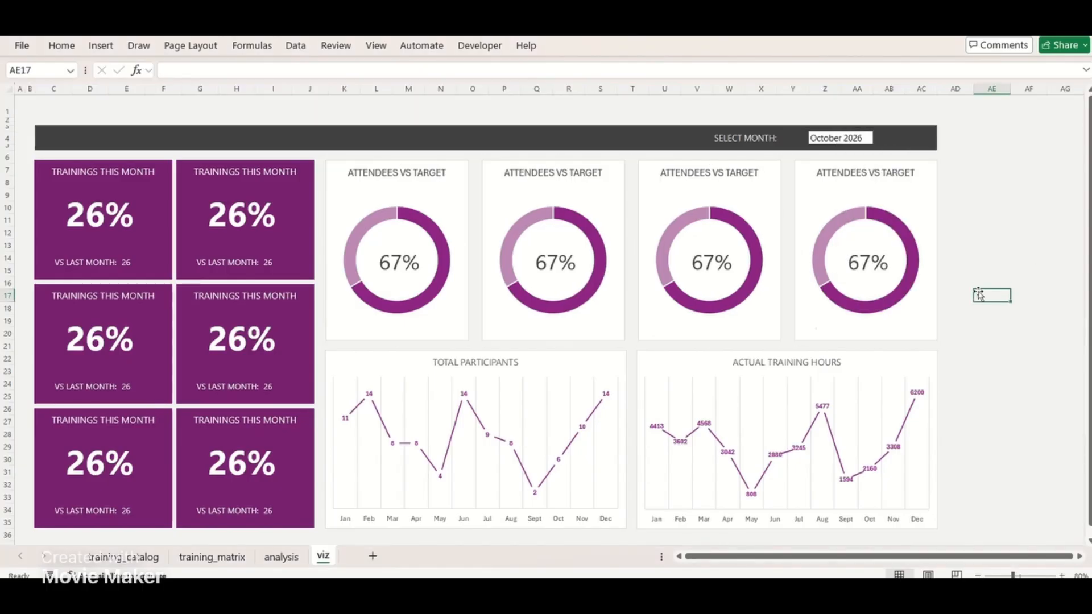
# Adjust the facing edges of the two line charts to line up with the doughnut charts above
pyautogui.click(627, 355)
pyautogui.moveTo(626, 440); pyautogui.dragTo(640, 439)
pyautogui.click(683, 366)
pyautogui.click(992, 279)
# Change the second doughnut chart's data range to the training hours values in C25:D25 of the analysis sheet
pyautogui.click(587, 203)
pyautogui.click(578, 47)
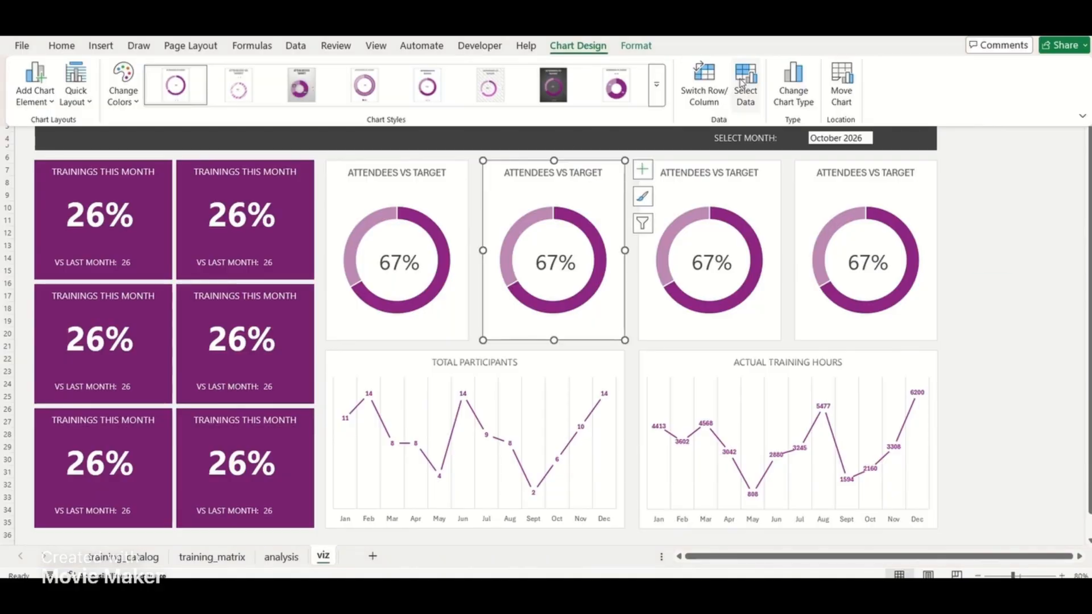
pyautogui.click(748, 80)
pyautogui.moveTo(165, 435); pyautogui.dragTo(256, 435)
pyautogui.click(716, 375)
# Retitle the second doughnut chart TRAINING HRS VS TARGET and restyle the first two doughnut chart titles in Segoe UI
pyautogui.doubleClick(532, 173)
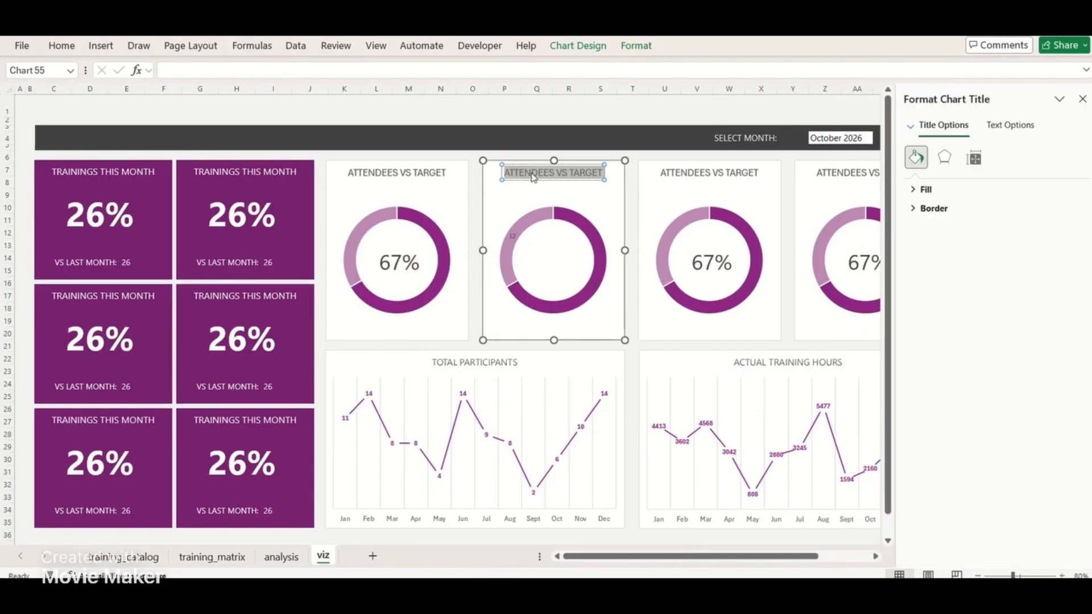
pyautogui.write('TRA')
pyautogui.hotkey('ctrl', 'a')
pyautogui.click(61, 45)
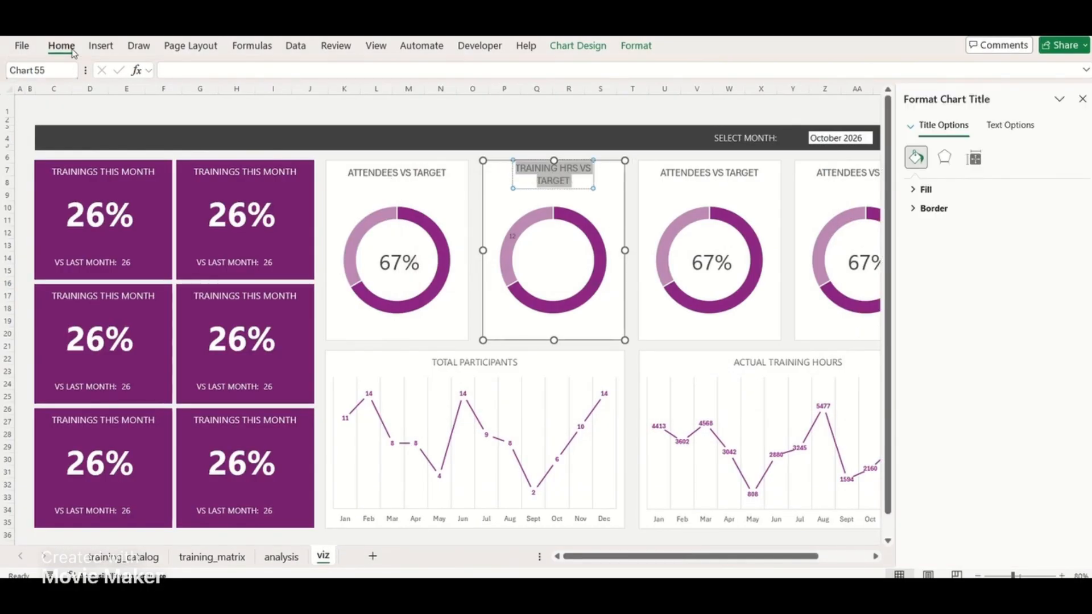
pyautogui.rightClick(389, 170)
pyautogui.press('Escape')
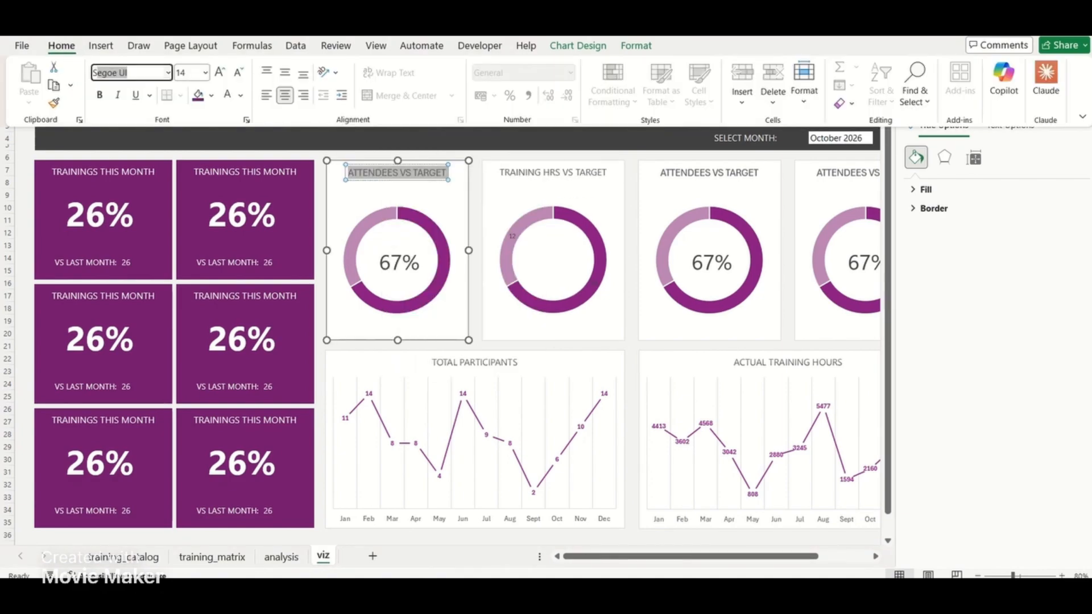
# Change the third doughnut chart's data range to the training cost values in C26:D26 of the analysis sheet
pyautogui.click(681, 173)
pyautogui.click(578, 46)
pyautogui.click(746, 94)
pyautogui.moveTo(161, 448); pyautogui.dragTo(259, 449)
pyautogui.click(738, 374)
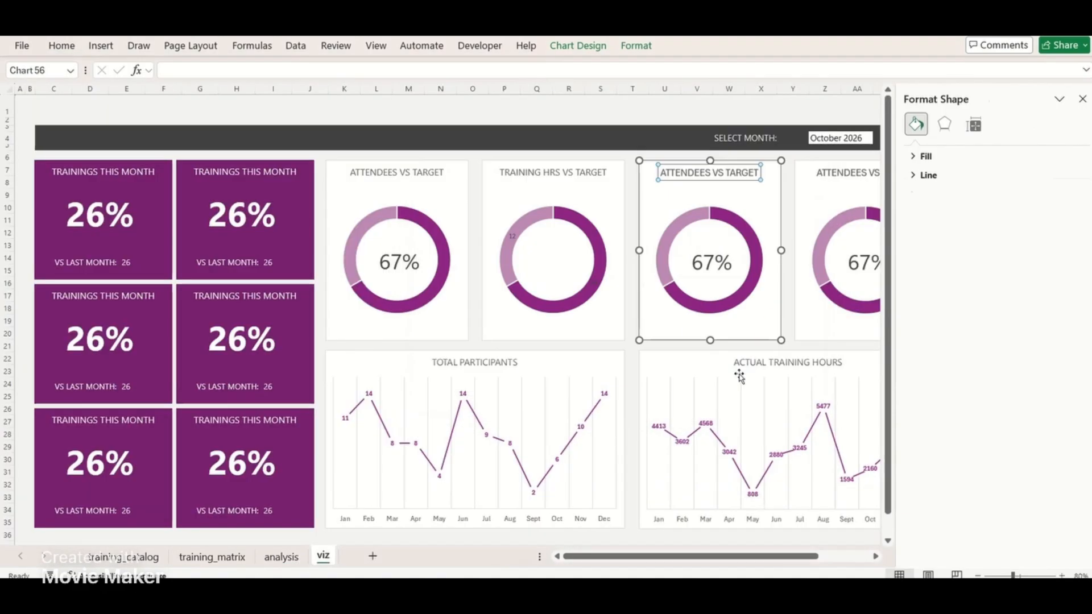
# Retitle the third doughnut chart TRAINING COST VS TARGET and match its font to the other restyled chart titles
pyautogui.tripleClick(724, 175)
pyautogui.write('TRAINING COS')
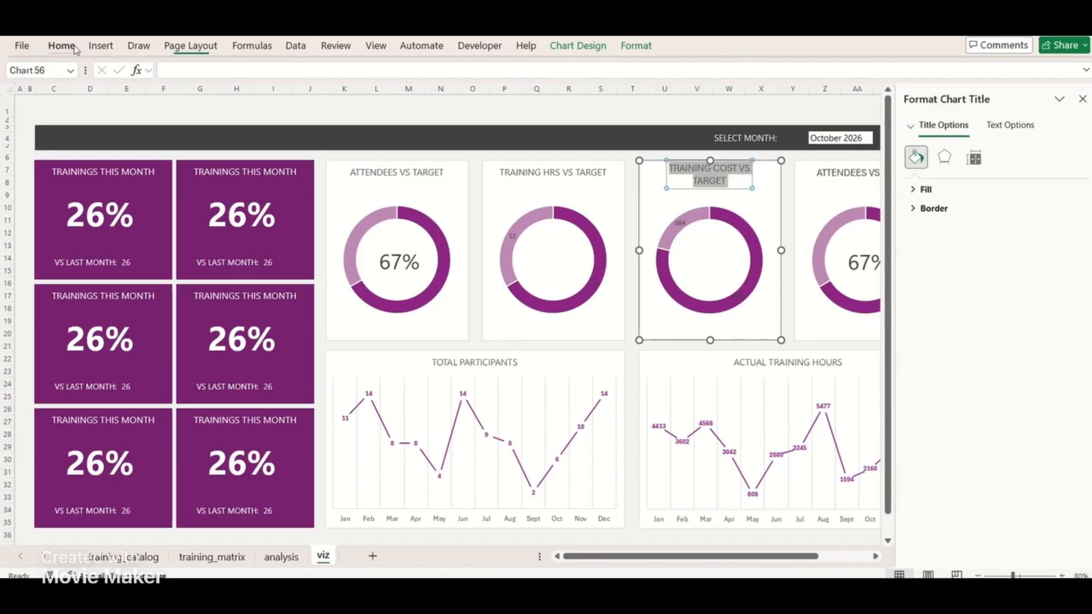
pyautogui.click(76, 50)
pyautogui.click(751, 186)
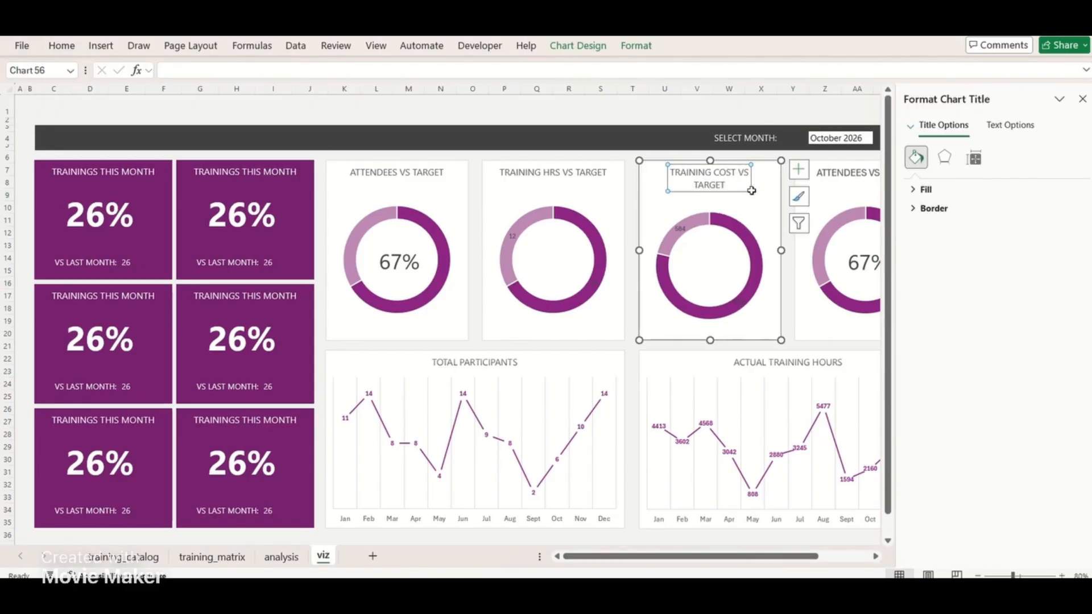
pyautogui.click(1005, 127)
pyautogui.click(943, 125)
pyautogui.click(973, 158)
pyautogui.click(916, 157)
pyautogui.click(664, 137)
# Retitle the fourth doughnut chart % ONLINE TRAINING and match its font to the other chart titles
pyautogui.click(836, 251)
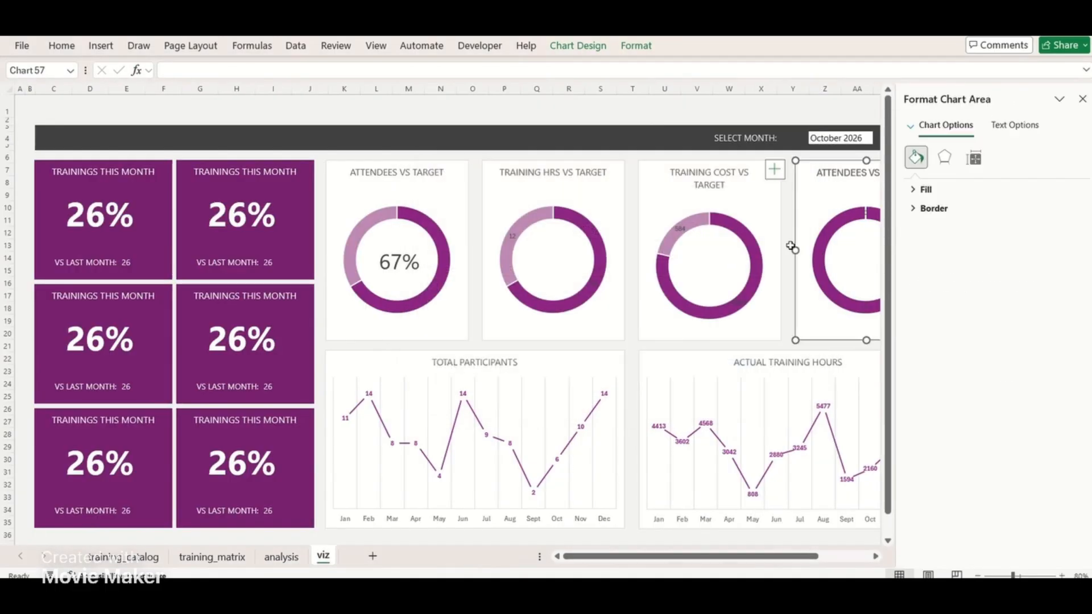
pyautogui.click(831, 173)
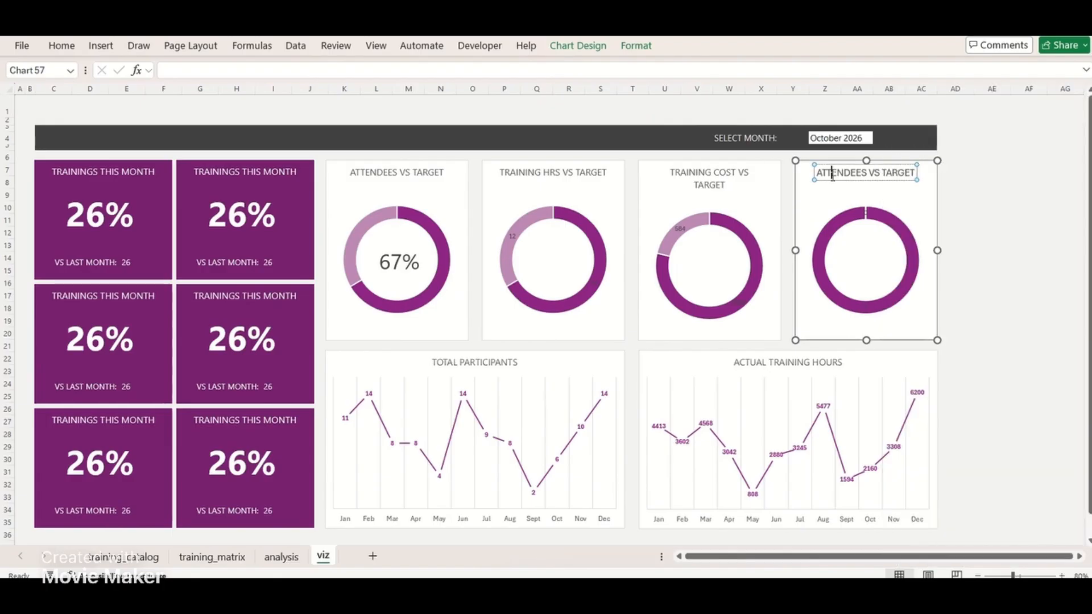
pyautogui.write('% ONLINE TRAINING')
pyautogui.click(61, 46)
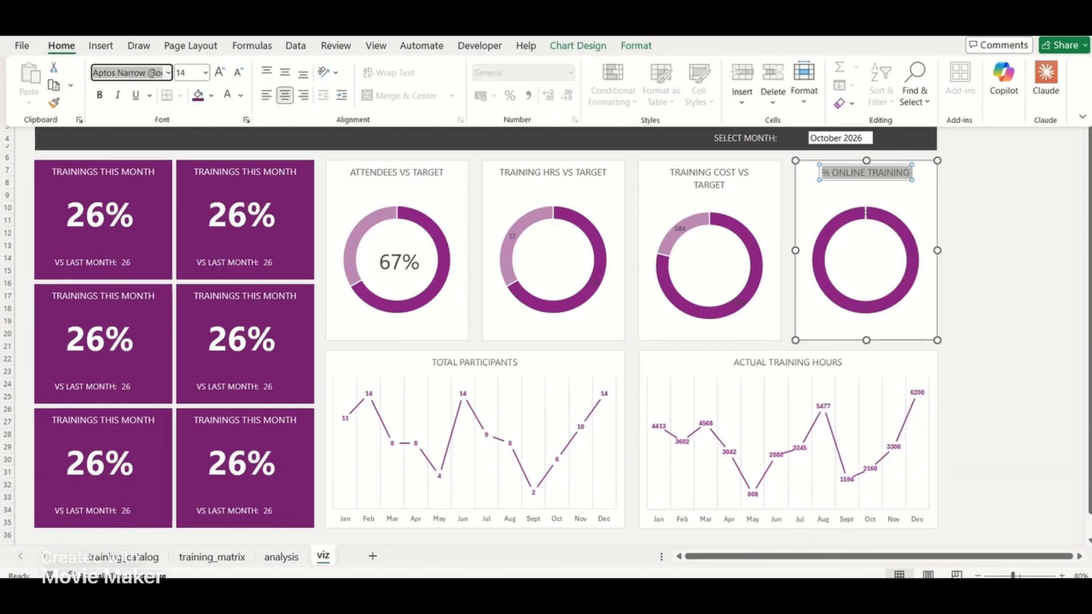
pyautogui.click(963, 231)
# Merge the month selector cells Z4:AB4 and choose December 2026 as the selected month
pyautogui.click(822, 138)
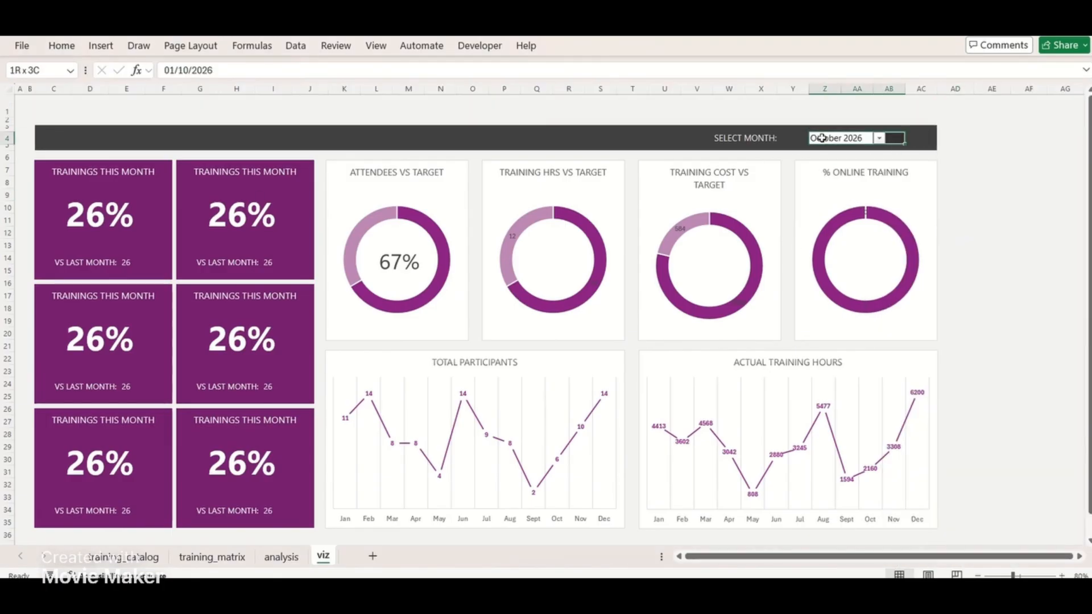
pyautogui.click(61, 45)
pyautogui.click(394, 95)
pyautogui.click(961, 158)
pyautogui.click(922, 138)
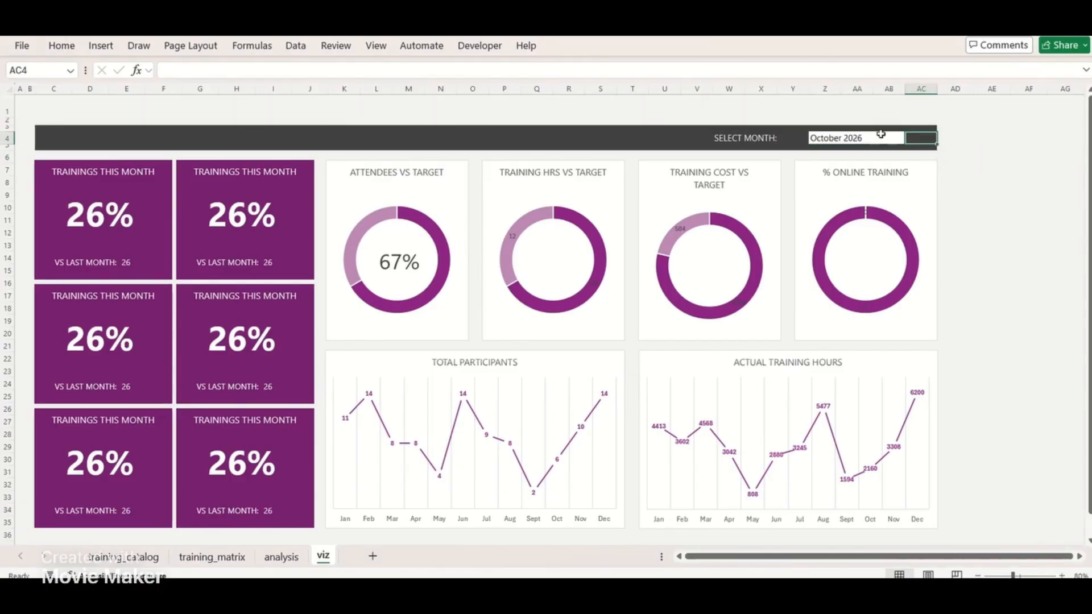
pyautogui.click(882, 137)
pyautogui.click(911, 139)
pyautogui.click(865, 284)
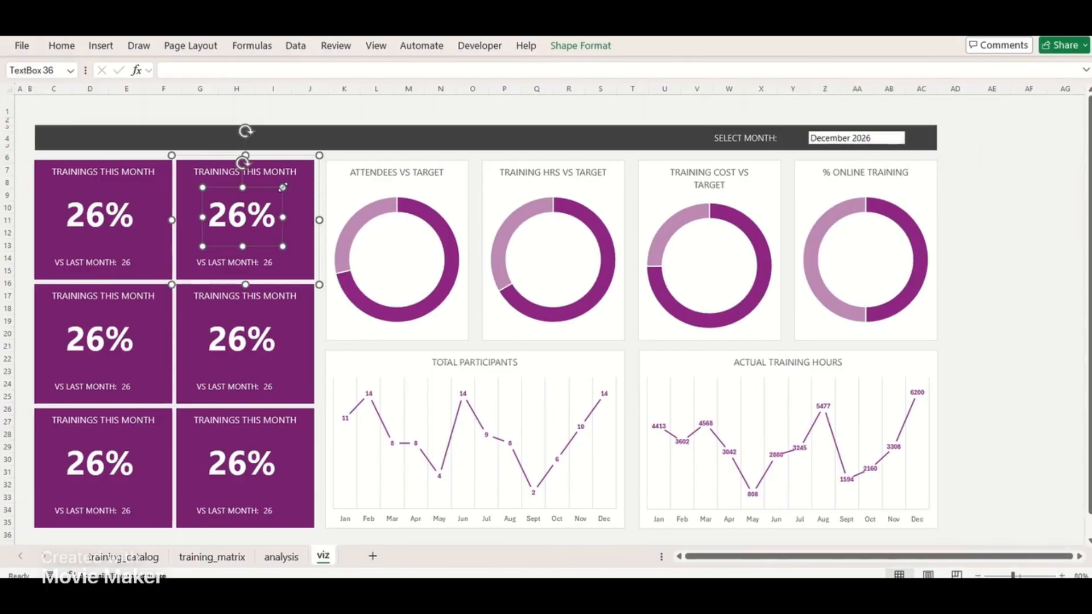
# Paste a copy of the 26% KPI text box into the ATTENDEES VS TARGET doughnut with black, vertically centred text
pyautogui.hotkey('ctrl', 'c')
pyautogui.click(399, 110)
pyautogui.hotkey('ctrl', 'v')
pyautogui.moveTo(392, 110); pyautogui.dragTo(411, 229)
pyautogui.click(61, 45)
pyautogui.click(227, 95)
pyautogui.click(285, 73)
# Duplicate the 26% text box for the other three doughnut charts and place each copy inside its ring
pyautogui.click(424, 234)
pyautogui.hotkey('ctrl', 'd')
pyautogui.moveTo(428, 293); pyautogui.dragTo(574, 278)
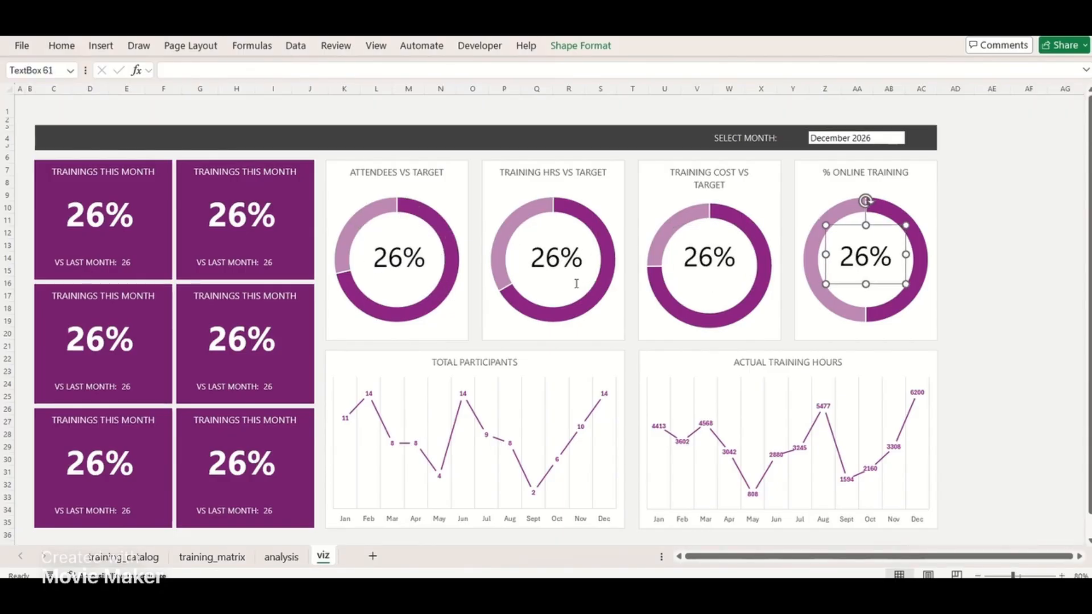
pyautogui.click(548, 228)
pyautogui.moveTo(548, 228); pyautogui.dragTo(545, 228)
# Align the four percentage text boxes with one another at the centres of the doughnut rings
pyautogui.click(424, 228)
pyautogui.keyDown('shift'); pyautogui.click(567, 269); pyautogui.keyUp('shift')
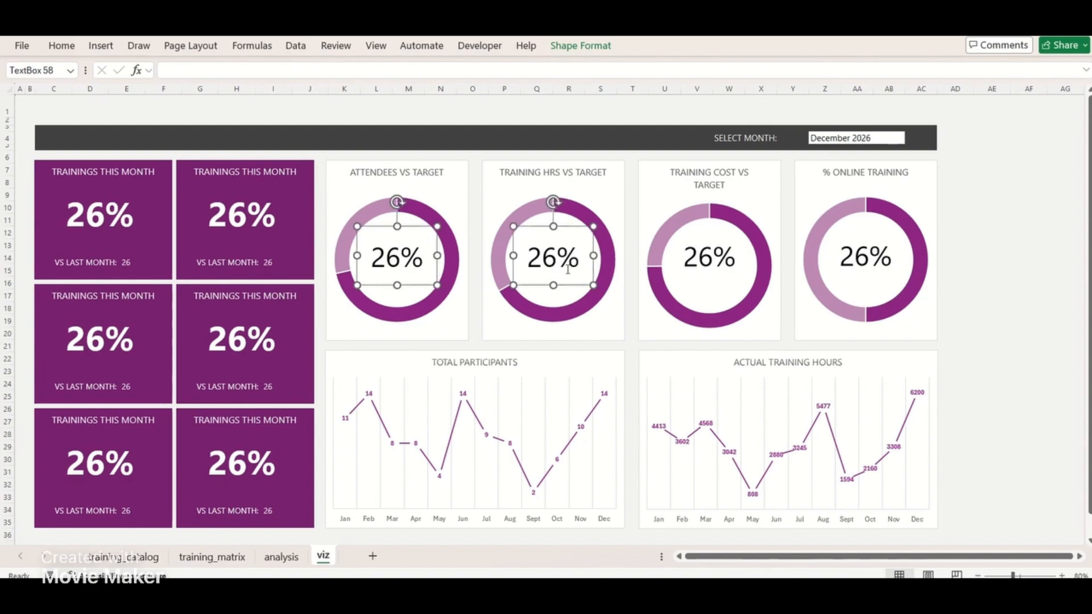
pyautogui.click(581, 45)
pyautogui.click(859, 66)
pyautogui.click(915, 147)
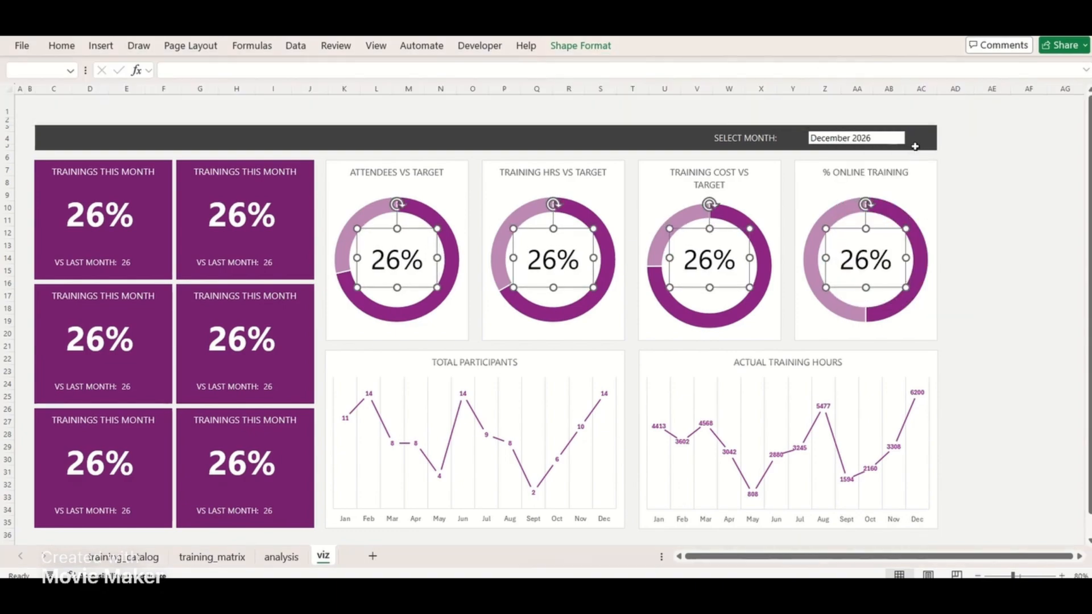
pyautogui.click(915, 147)
# Try to link the first doughnut's text box to the formula =analysis!C24/analysis!E24
pyautogui.click(397, 250)
pyautogui.click(398, 70)
pyautogui.write('=')
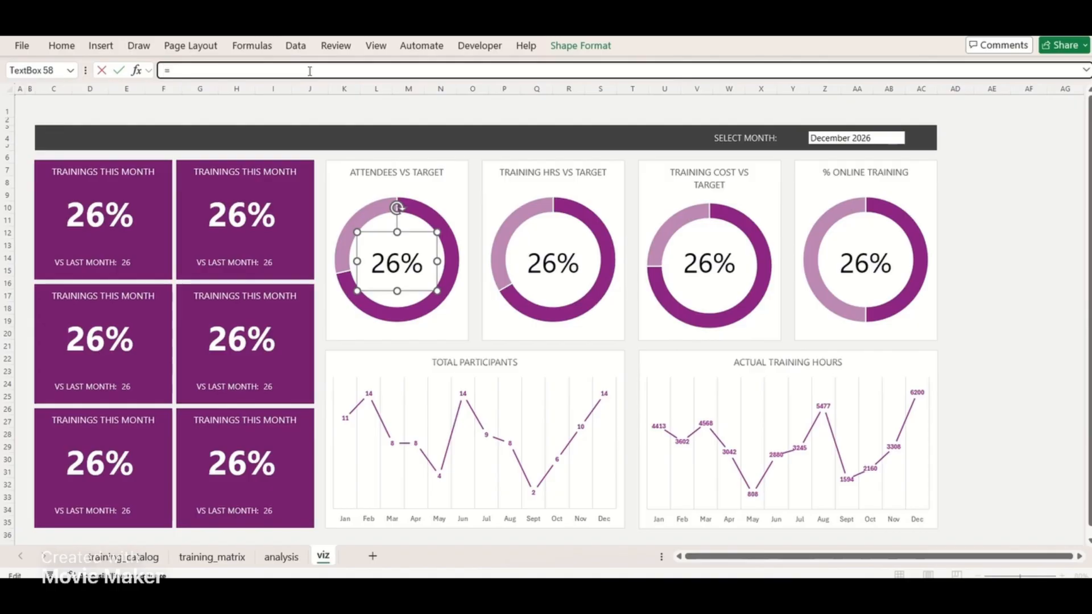
pyautogui.click(281, 556)
pyautogui.click(341, 420)
pyautogui.press('Return')
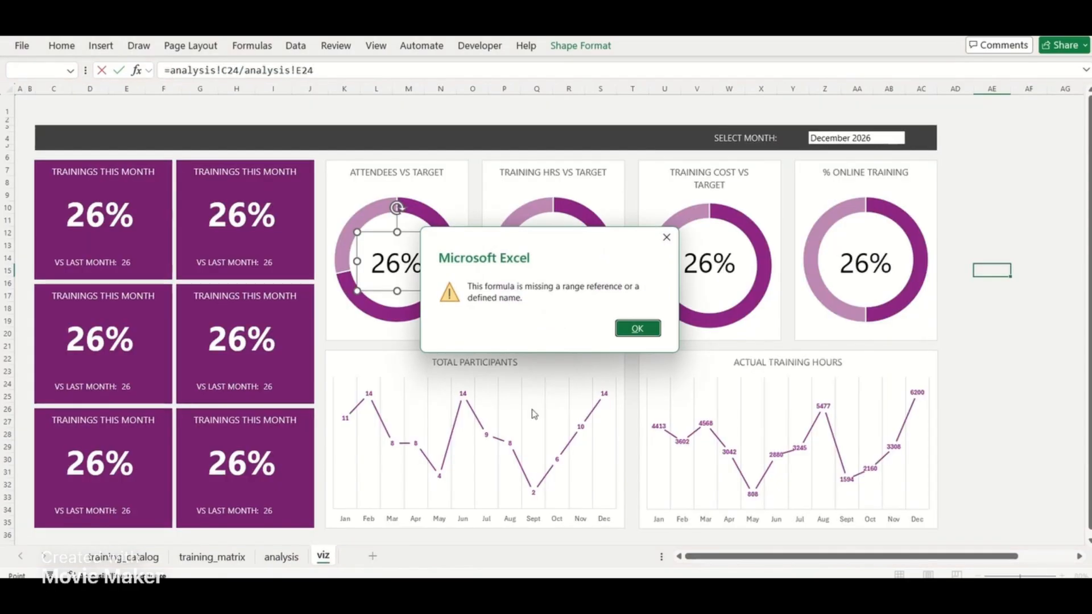
pyautogui.click(635, 328)
pyautogui.press('Escape')
# Add a % column heading in F23 of the analysis sheet's pie charts table
pyautogui.click(281, 556)
pyautogui.click(389, 419)
pyautogui.press('Up')
pyautogui.write('%')
pyautogui.click(389, 419)
# Delete the three leftover ATTENDEES VS TARGET doughnut charts from the analysis sheet
pyautogui.click(699, 256)
pyautogui.keyDown('ctrl'); pyautogui.click(874, 256); pyautogui.keyUp('ctrl')
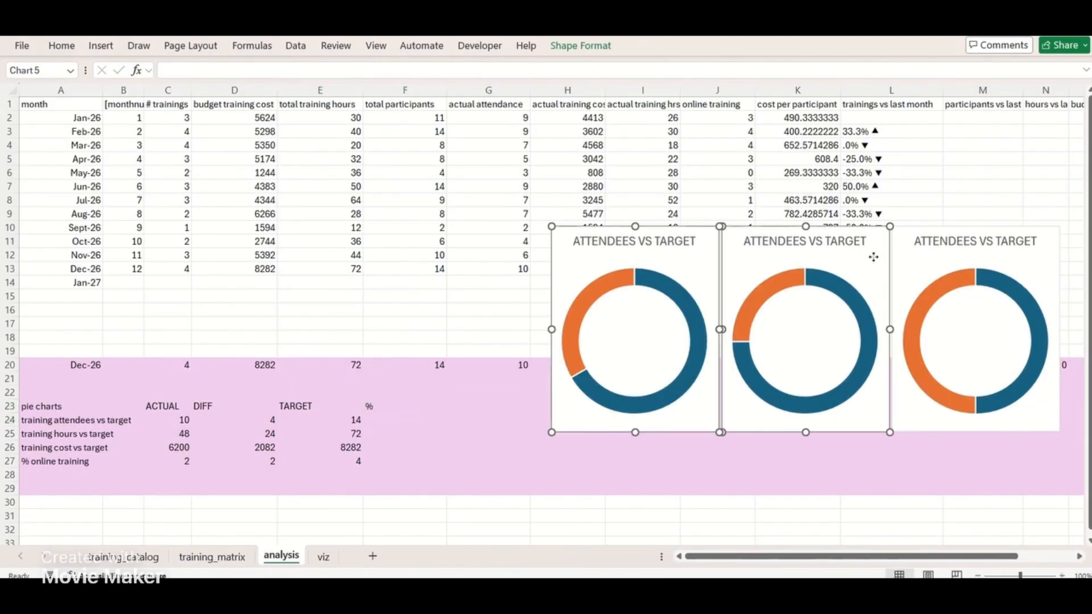
pyautogui.keyDown('ctrl'); pyautogui.click(921, 256); pyautogui.keyUp('ctrl')
pyautogui.press('Delete')
# Calculate ACTUAL divided by TARGET in F24:F27 for all four pie chart rows and format the results as percentages
pyautogui.write('=')
pyautogui.click(176, 420)
pyautogui.write('/')
pyautogui.moveTo(446, 429); pyautogui.dragTo(445, 462)
pyautogui.click(61, 46)
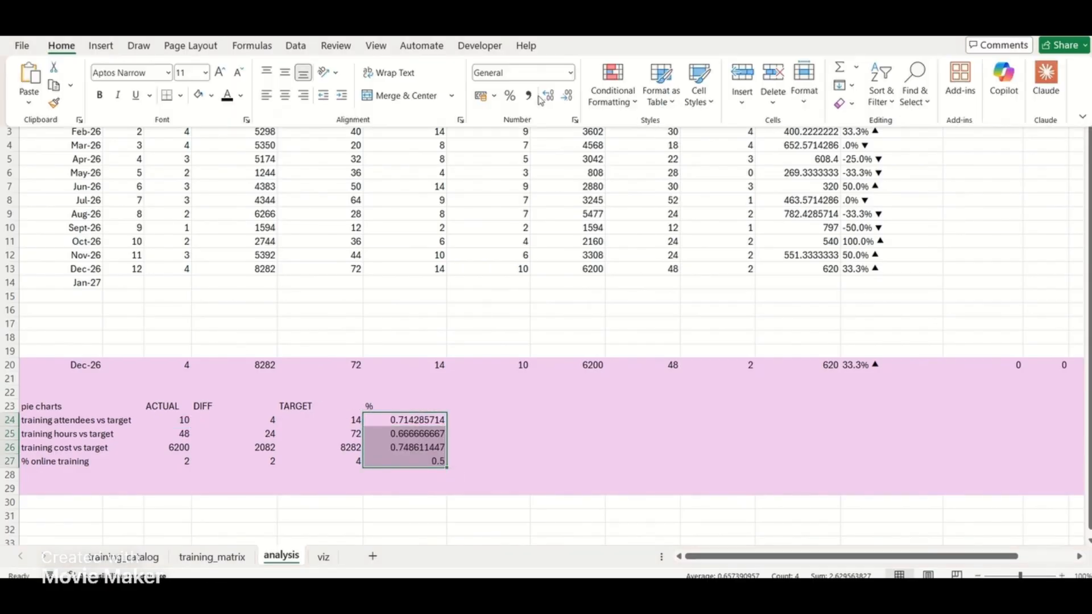
pyautogui.click(499, 97)
# Link the text box in the viz sheet's ATTENDEES VS TARGET doughnut to analysis cell F24
pyautogui.click(323, 557)
pyautogui.click(300, 70)
pyautogui.write('=')
pyautogui.click(288, 559)
pyautogui.click(421, 420)
pyautogui.press('Return')
# Link the text box in the TRAINING HRS VS TARGET doughnut to analysis cell F25
pyautogui.click(582, 233)
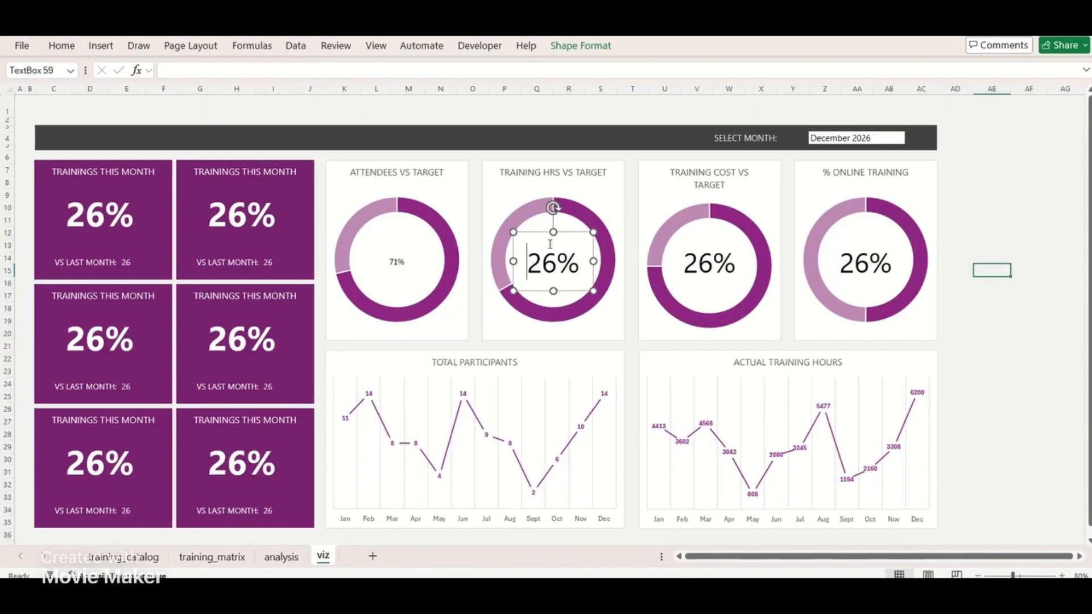
pyautogui.click(300, 70)
pyautogui.write('=')
pyautogui.click(281, 556)
pyautogui.click(420, 434)
pyautogui.press('Return')
# Link the text box in the TRAINING COST VS TARGET doughnut to analysis cell F26
pyautogui.click(738, 233)
pyautogui.click(299, 70)
pyautogui.write('=')
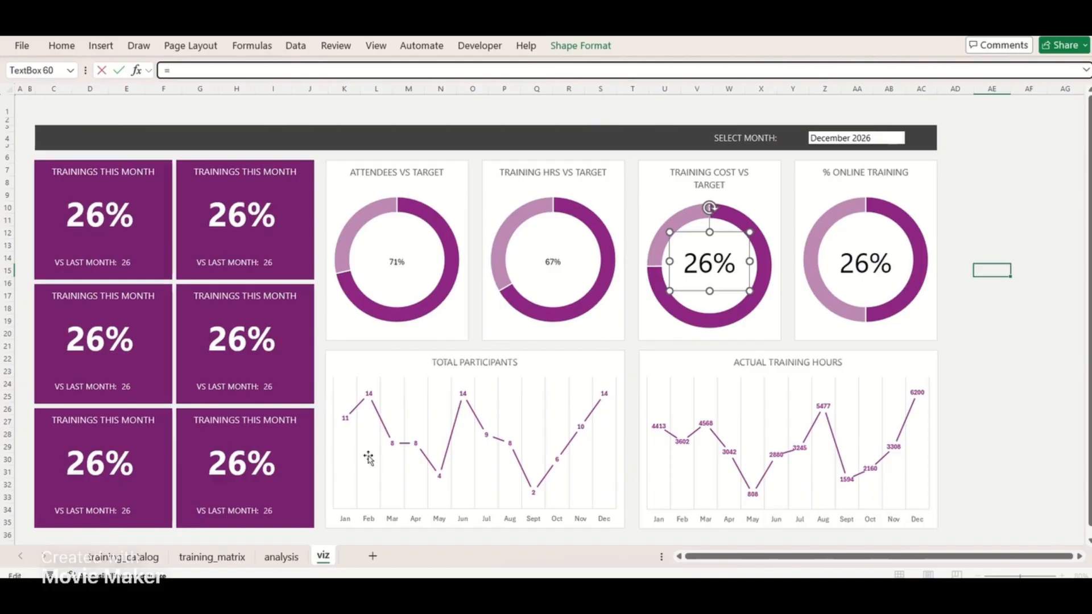
pyautogui.click(281, 556)
pyautogui.click(420, 447)
pyautogui.press('Return')
# Link the text box in the % ONLINE TRAINING doughnut to analysis cell F27
pyautogui.click(894, 234)
pyautogui.click(300, 70)
pyautogui.write('=')
pyautogui.click(290, 559)
pyautogui.click(421, 461)
pyautogui.press('Return')
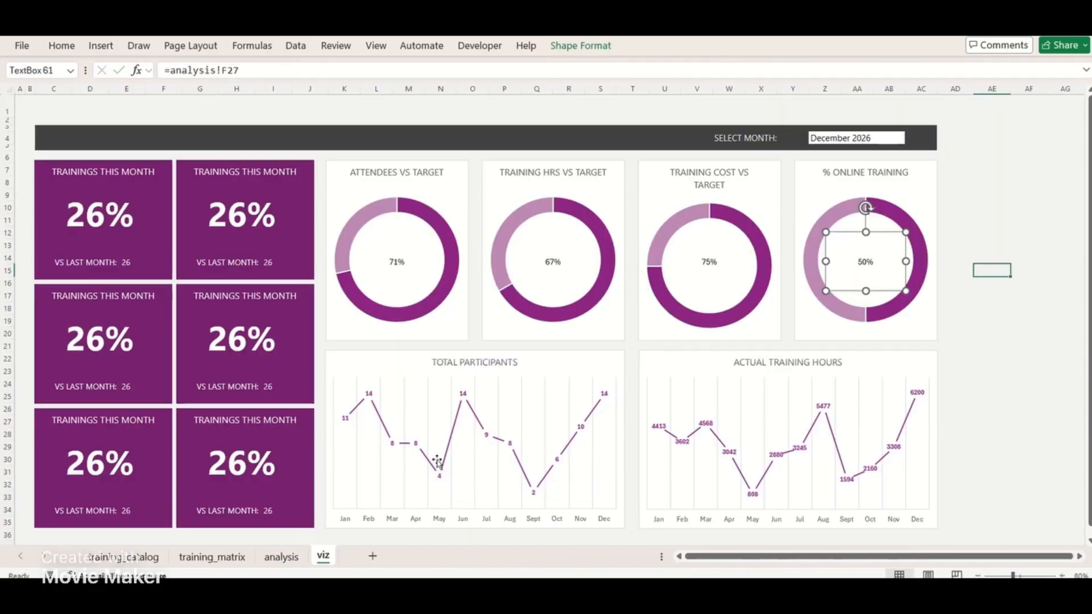
# Format all four doughnut percentage text boxes in Segoe UI at size 32
pyautogui.keyDown('shift'); pyautogui.click(738, 234); pyautogui.keyUp('shift')
pyautogui.keyDown('shift'); pyautogui.click(581, 234); pyautogui.keyUp('shift')
pyautogui.keyDown('shift'); pyautogui.click(425, 233); pyautogui.keyUp('shift')
pyautogui.click(62, 45)
pyautogui.click(223, 72)
pyautogui.click(222, 73)
pyautogui.click(223, 72)
pyautogui.click(222, 73)
pyautogui.click(222, 72)
pyautogui.click(222, 72)
pyautogui.click(223, 72)
pyautogui.click(222, 72)
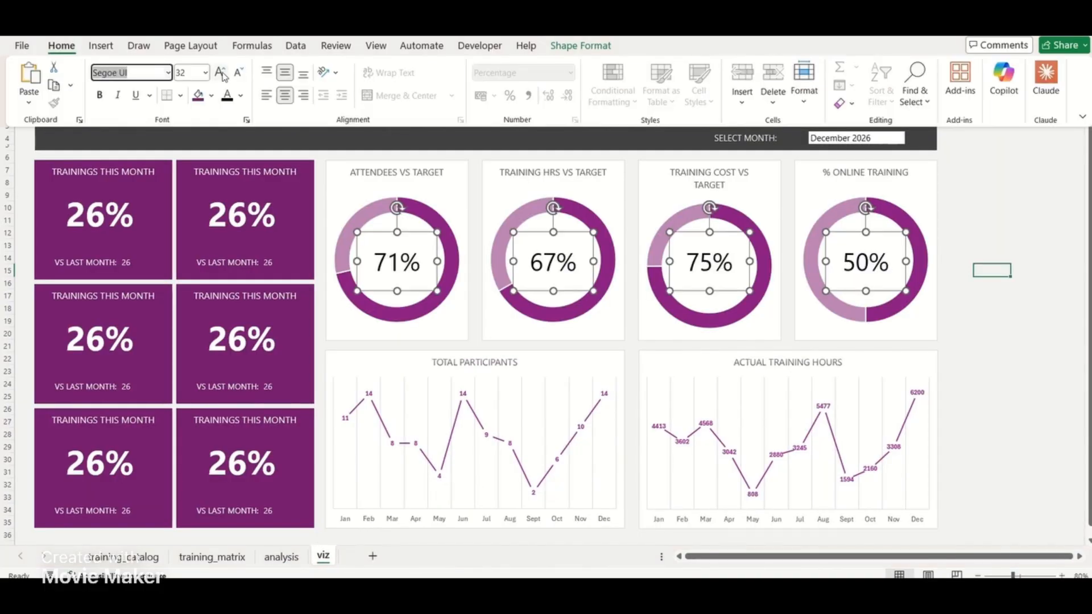
pyautogui.click(975, 346)
# Test the doughnut charts by selecting March 2026, other months and finally September 2026 in the month selector
pyautogui.click(856, 138)
pyautogui.click(911, 138)
pyautogui.click(824, 175)
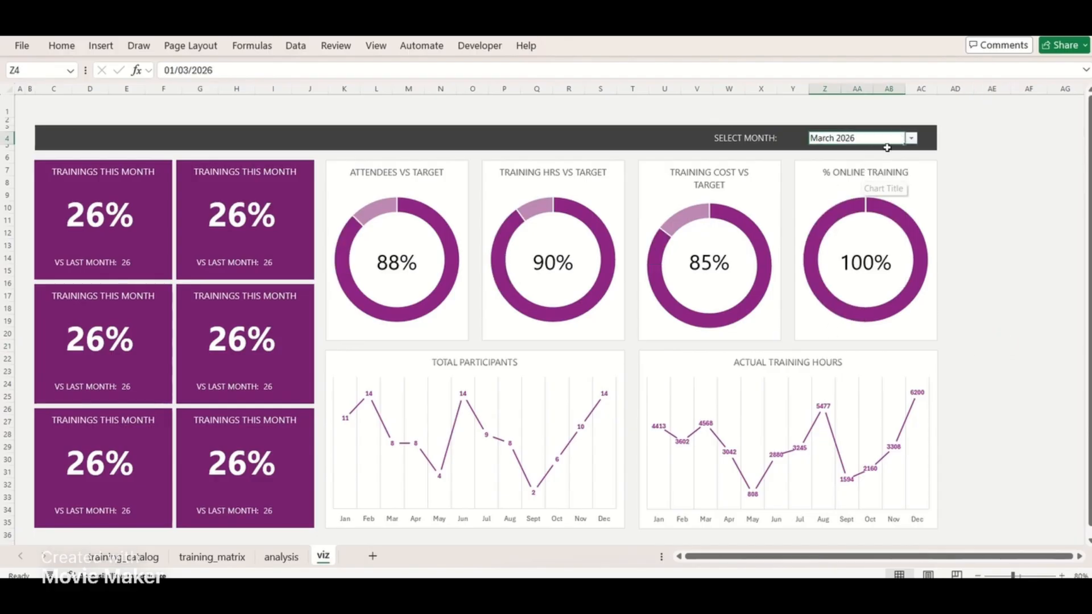
pyautogui.click(911, 138)
pyautogui.click(861, 176)
pyautogui.click(912, 138)
pyautogui.click(855, 200)
pyautogui.click(911, 138)
pyautogui.click(861, 248)
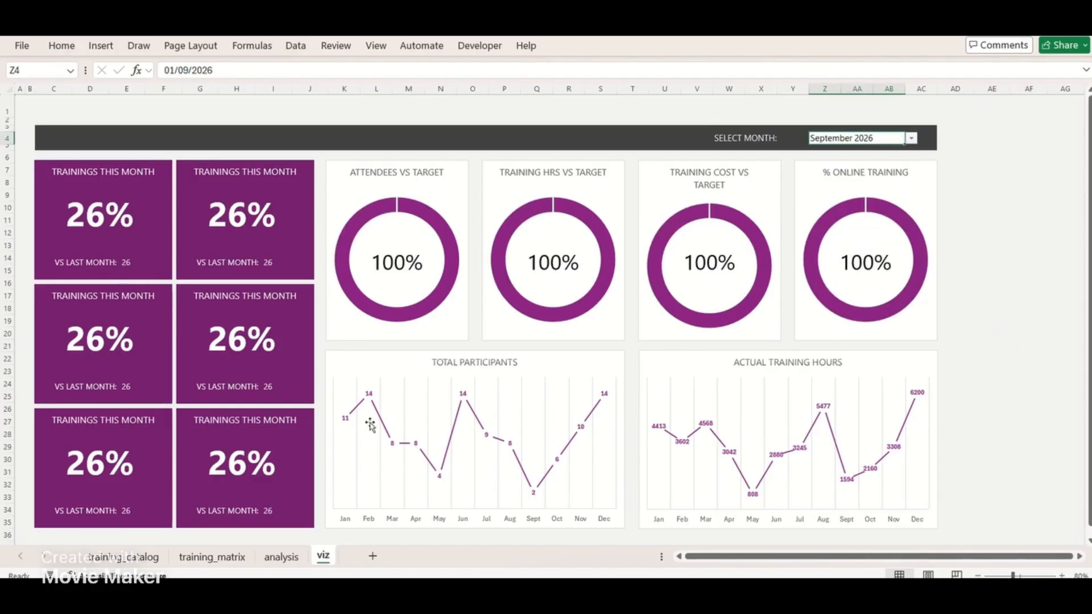
# Add ▲ and ▼ symbols to the green/red custom percentage format of the three vs-last-month cells starting at M20 on the analysis sheet
pyautogui.click(282, 558)
pyautogui.hscroll(3, 429, 319)
pyautogui.moveTo(517, 102); pyautogui.dragTo(781, 102)
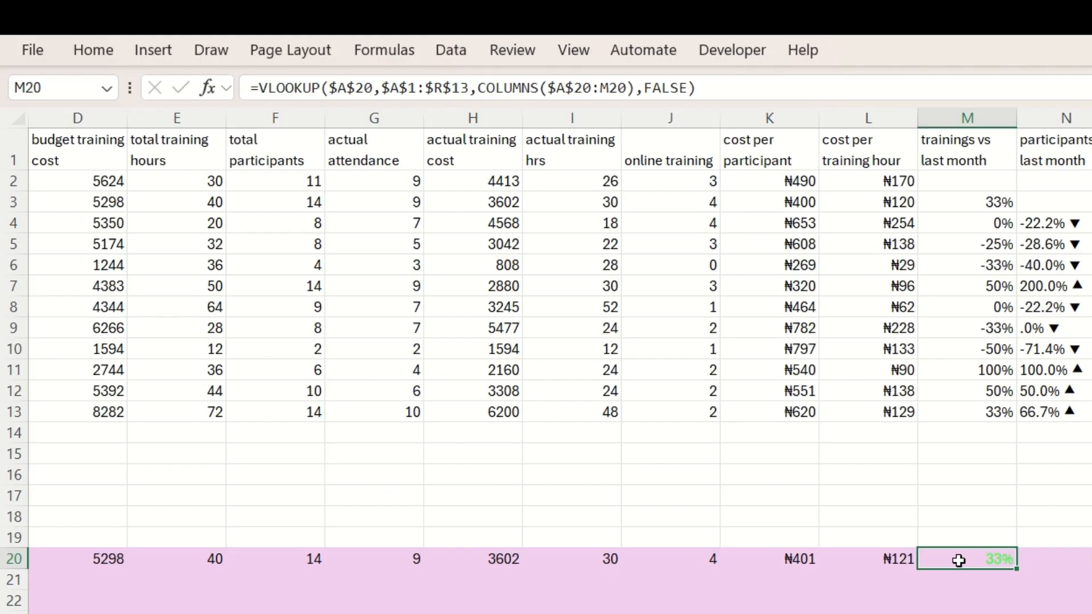
pyautogui.moveTo(961, 559); pyautogui.dragTo(1081, 559)
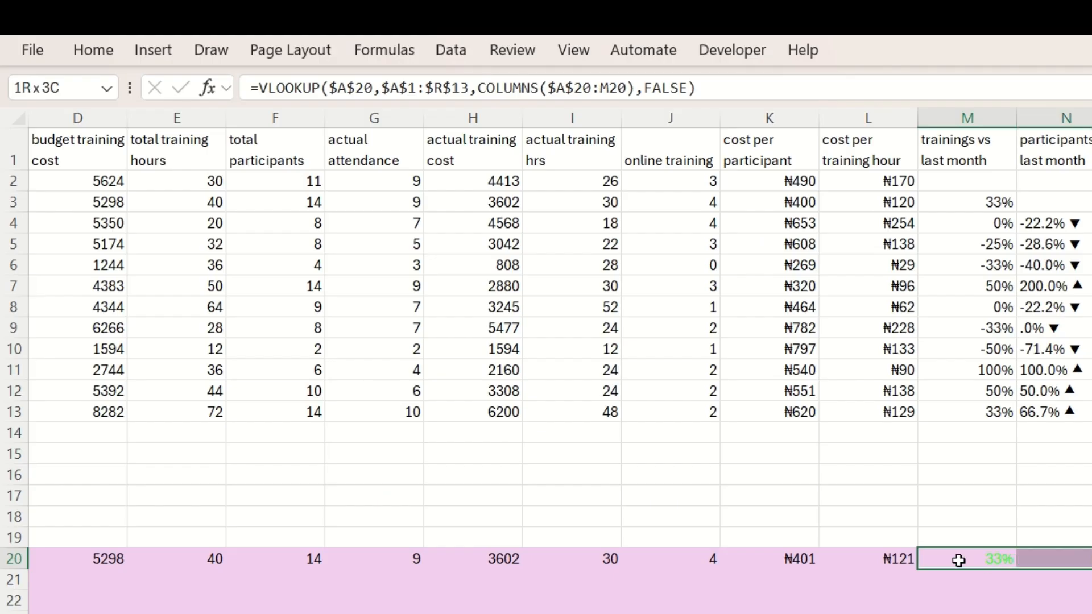
pyautogui.hotkey('ctrl', '1')
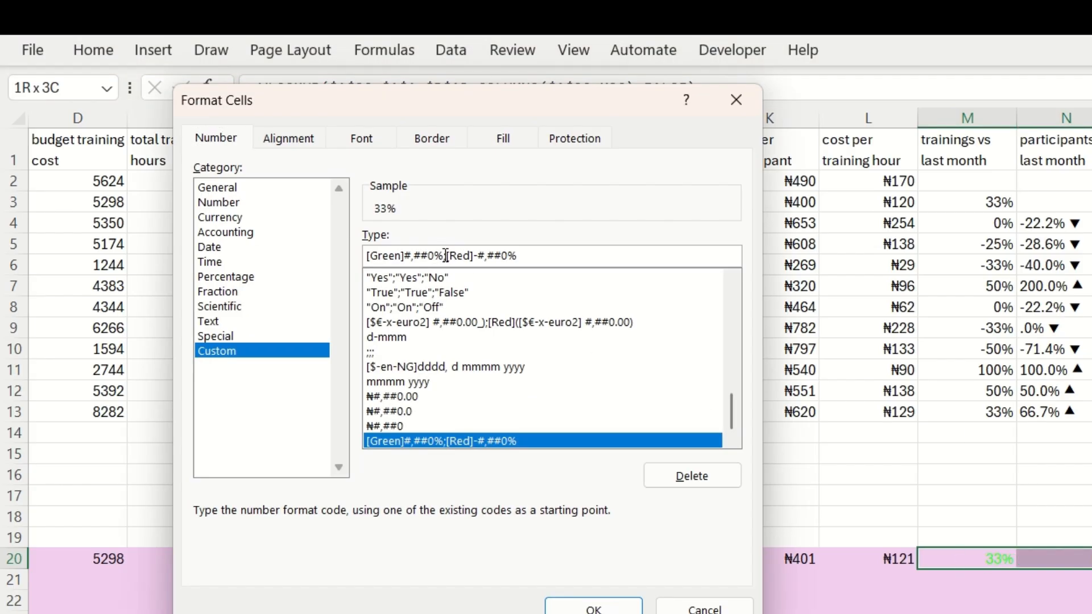
pyautogui.press('super+v')
pyautogui.click(512, 466)
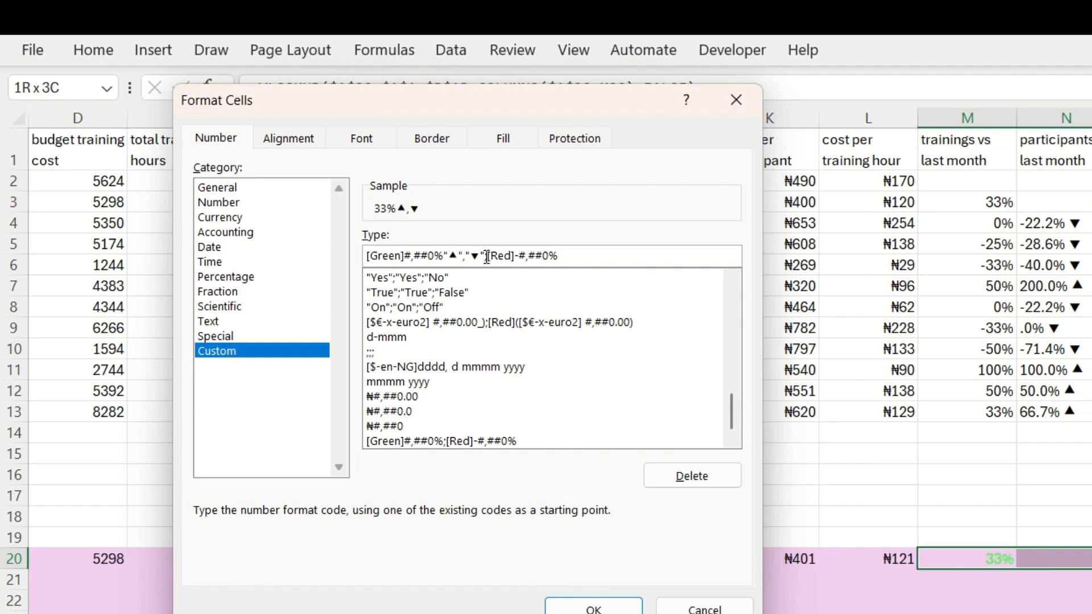
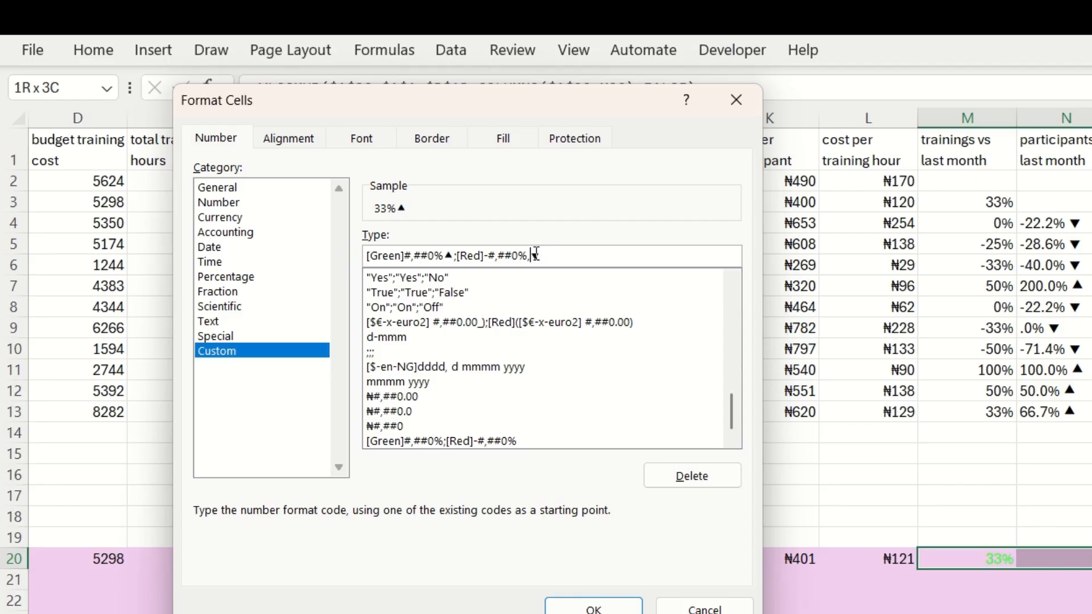
# Confirm the green ▲ and red ▼ percentage format for the three cells starting at M20 and select range M20:R21
pyautogui.click(593, 607)
pyautogui.click(1053, 612)
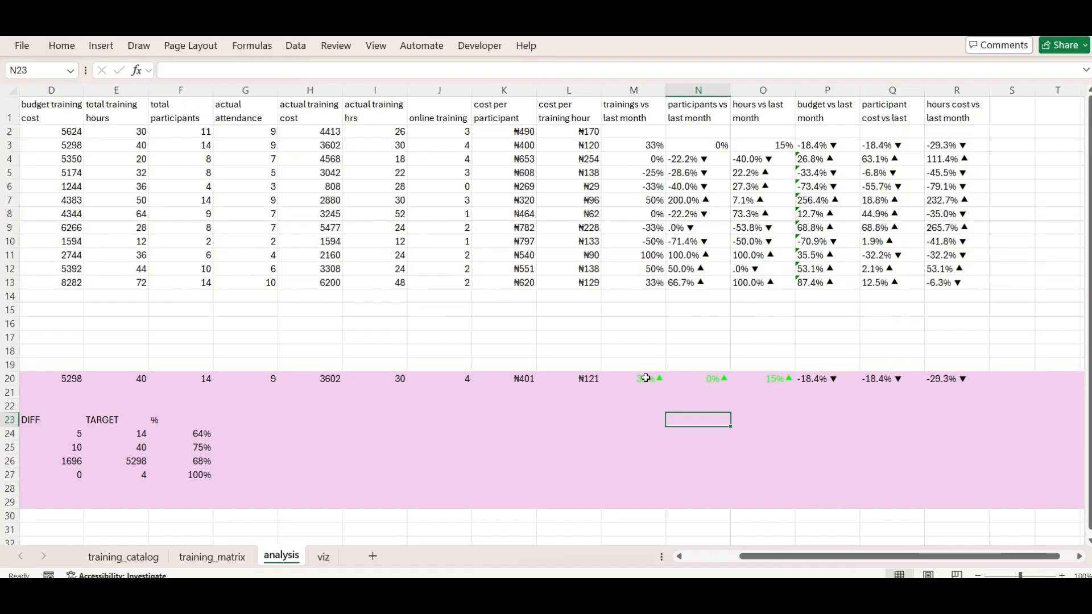
pyautogui.moveTo(987, 558); pyautogui.dragTo(961, 396)
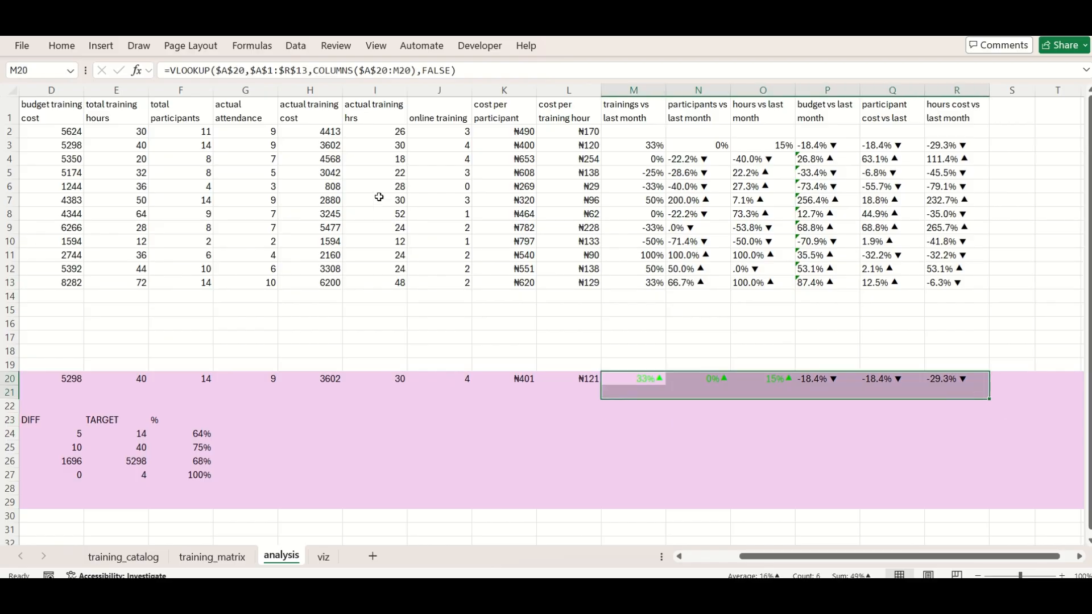
# Try a white font colour on the vs-last-month cells M20:R21
pyautogui.click(64, 52)
pyautogui.click(245, 101)
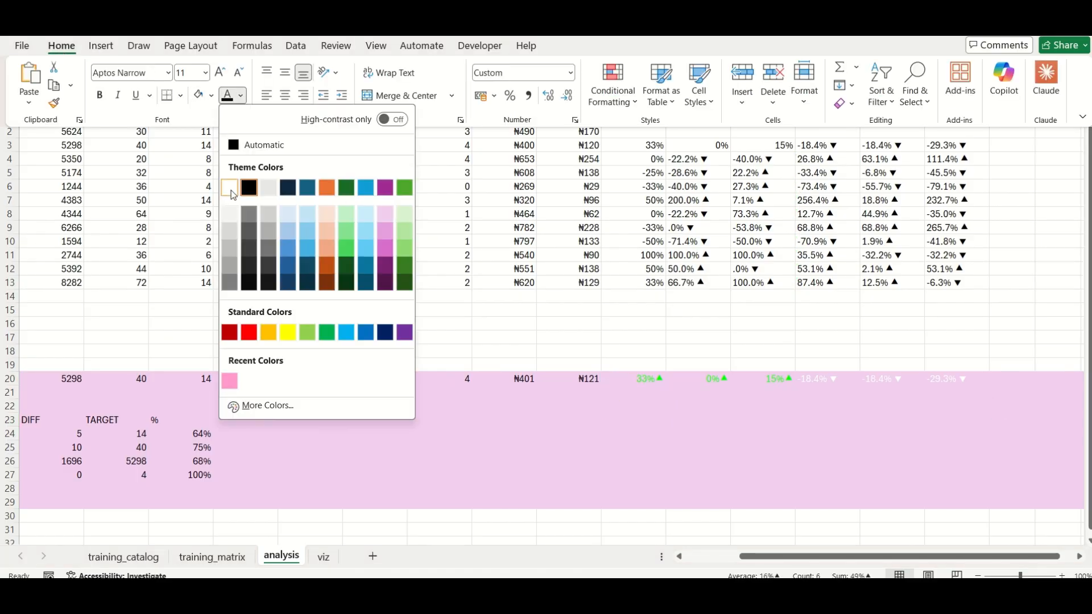
pyautogui.click(231, 190)
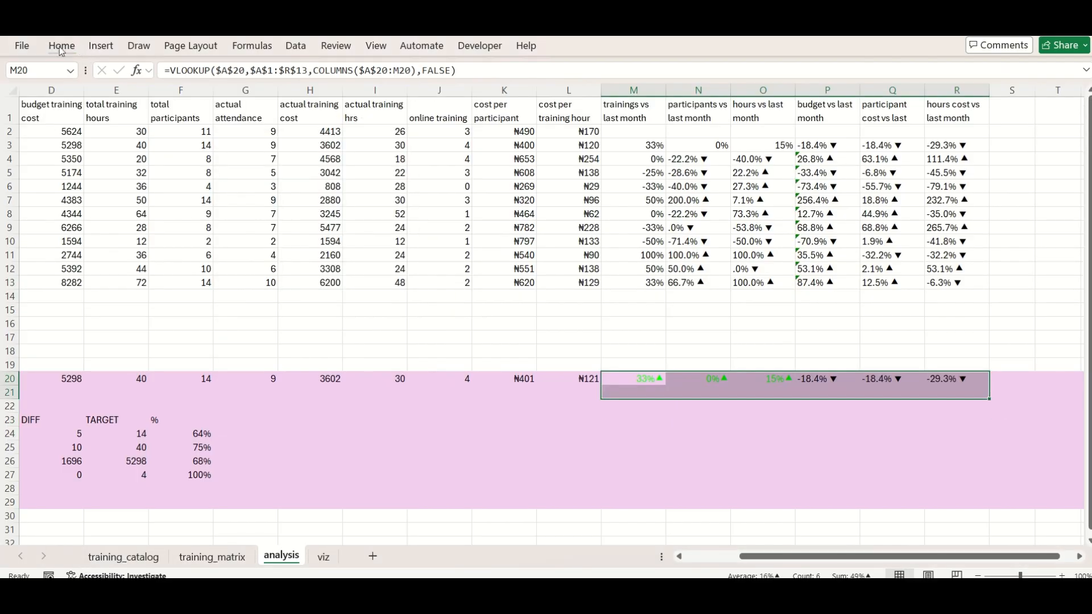
# Remove the pink fill from the vs-last-month cells M20:R21
pyautogui.click(62, 46)
pyautogui.click(211, 95)
pyautogui.click(228, 387)
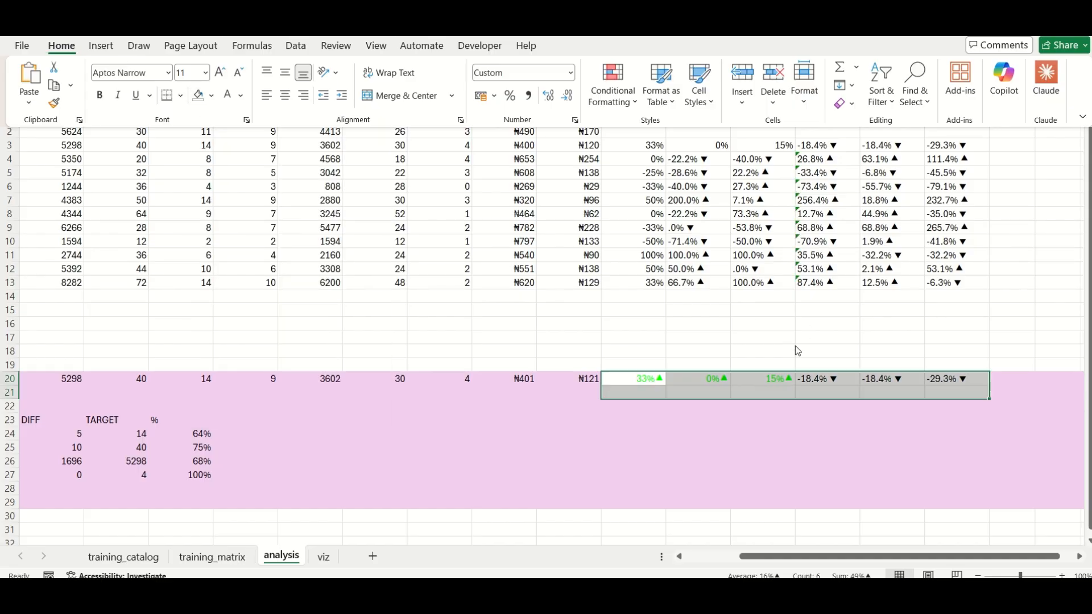
pyautogui.click(710, 446)
# Reduce the budget vs last month formula in P3 to =(H3-H2)/H2, removing the TEXT and arrow parts
pyautogui.click(821, 145)
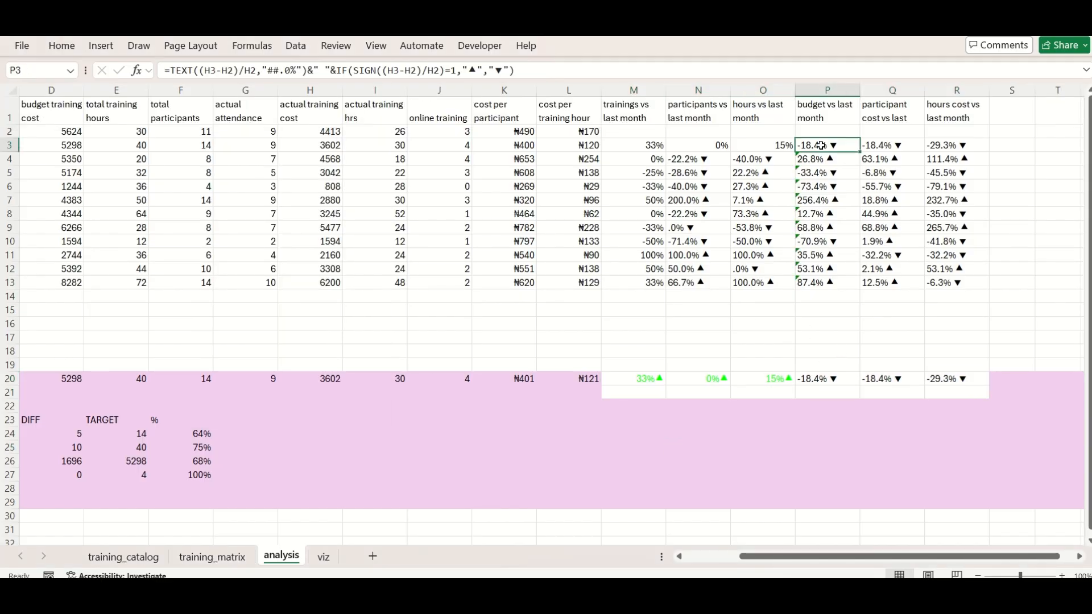
pyautogui.moveTo(526, 70); pyautogui.dragTo(301, 65)
pyautogui.press('BackSpace')
pyautogui.press('BackSpace')
pyautogui.press('BackSpace')
pyautogui.press('BackSpace')
pyautogui.press('BackSpace')
pyautogui.press('BackSpace')
pyautogui.press('BackSpace')
pyautogui.press('BackSpace')
pyautogui.press('BackSpace')
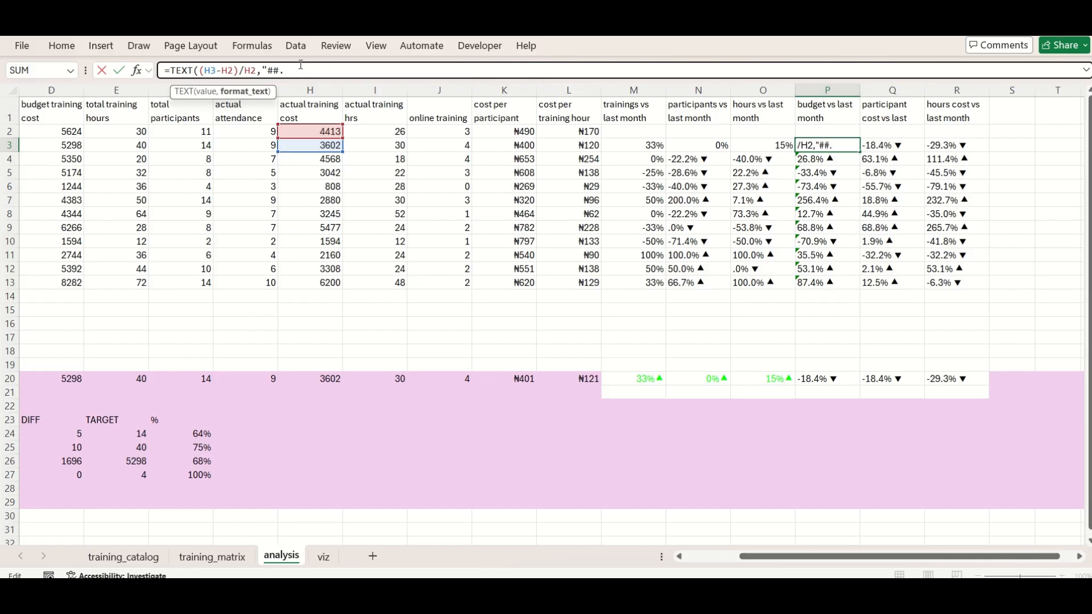
pyautogui.click(200, 71)
pyautogui.press('BackSpace')
pyautogui.press('BackSpace')
pyautogui.press('BackSpace')
pyautogui.press('BackSpace')
pyautogui.press('BackSpace')
pyautogui.press('Return')
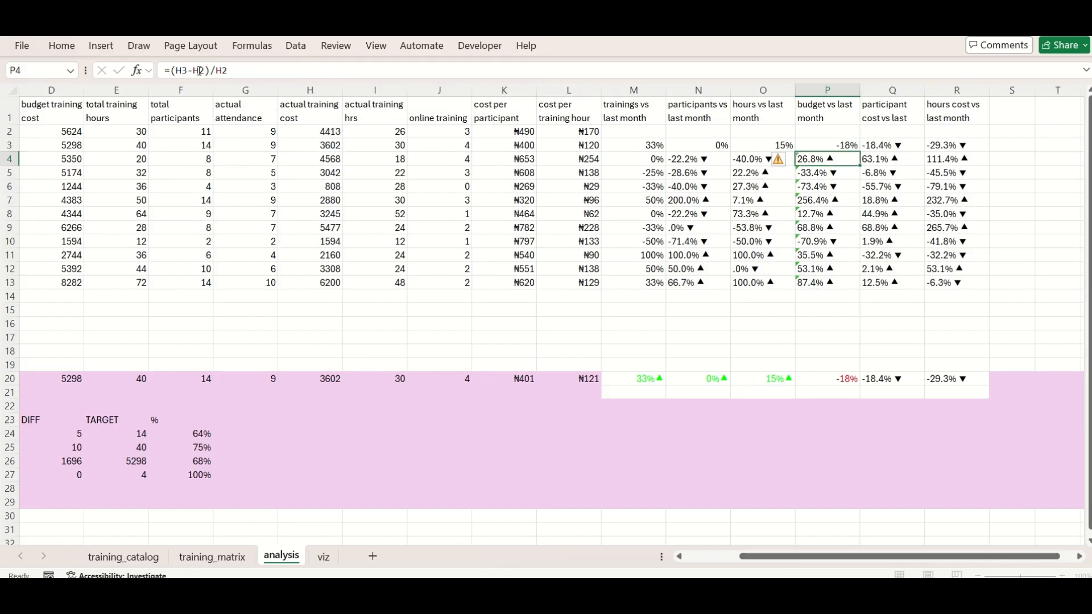
# Copy the coloured arrow format of M20 to the other vs-last-month cells N20:R20
pyautogui.press('Up')
pyautogui.press('Right')
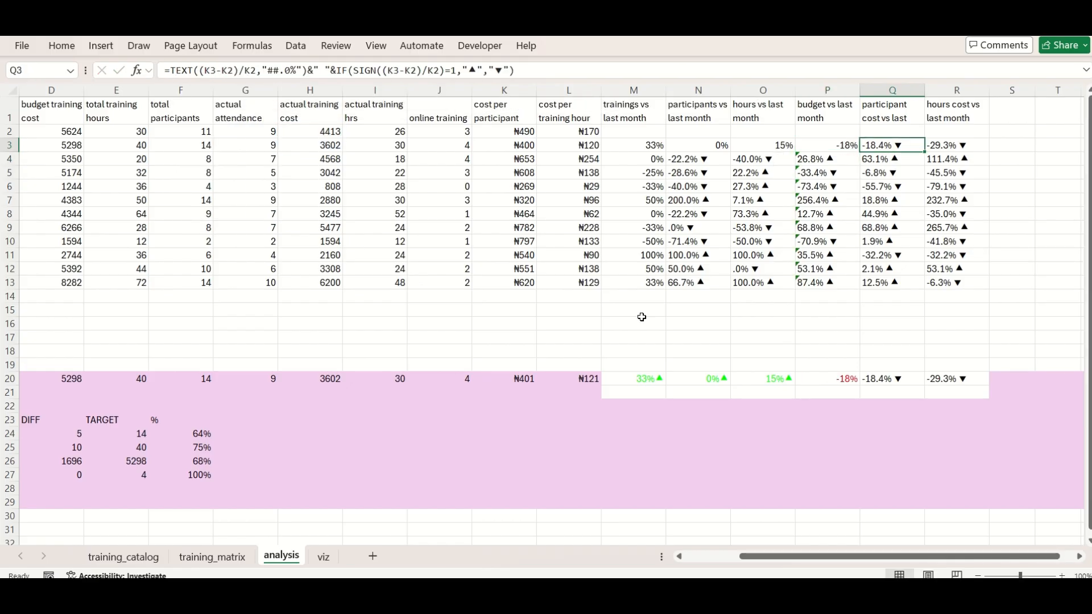
pyautogui.click(623, 382)
pyautogui.rightClick(624, 376)
pyautogui.click(797, 93)
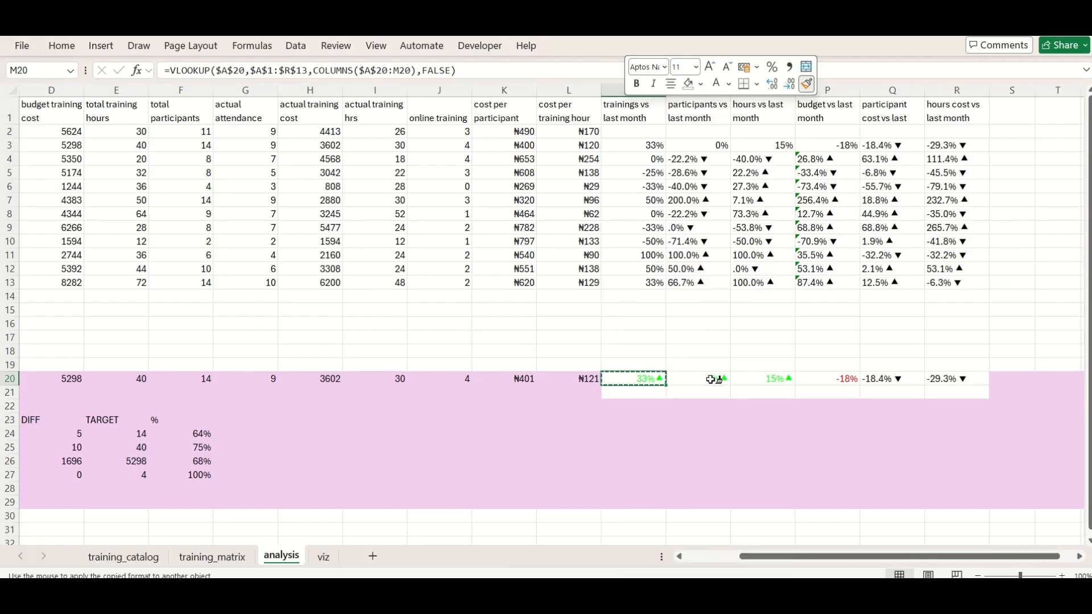
pyautogui.moveTo(705, 379); pyautogui.dragTo(957, 379)
pyautogui.click(876, 380)
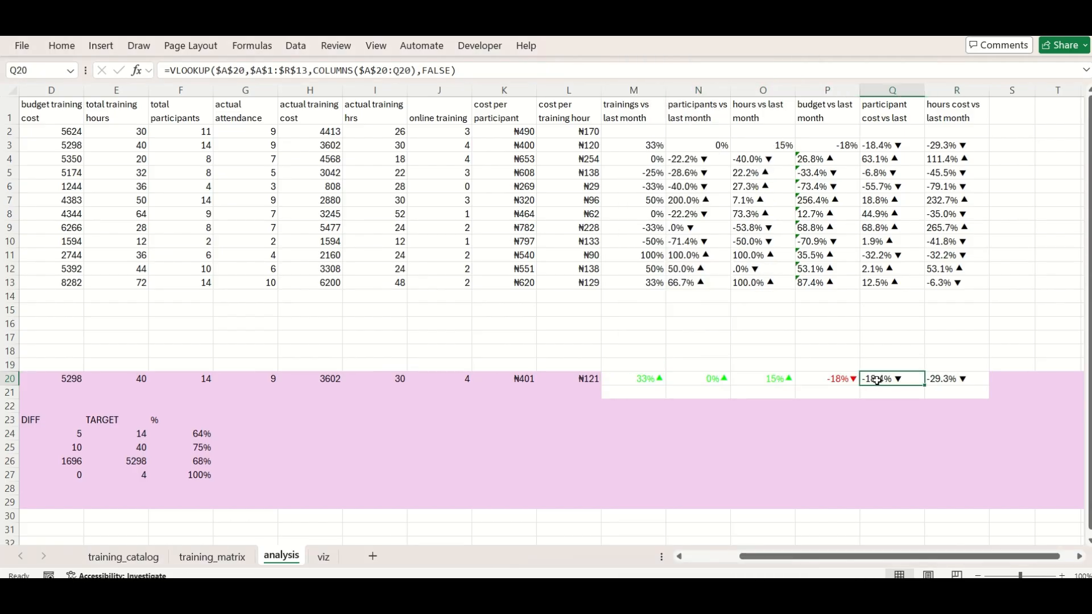
# Reduce the participant cost vs last month formula in Q3 to =(K3-K2)/K2
pyautogui.click(892, 146)
pyautogui.moveTo(515, 70); pyautogui.dragTo(453, 70)
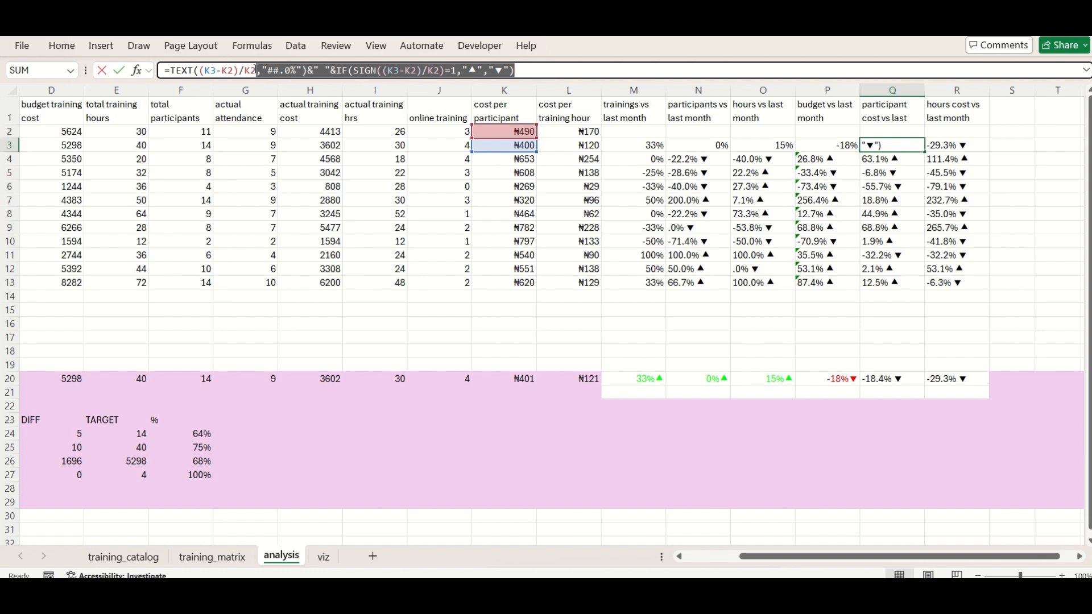
pyautogui.press('BackSpace')
pyautogui.write('=(K3-K2)/K2')
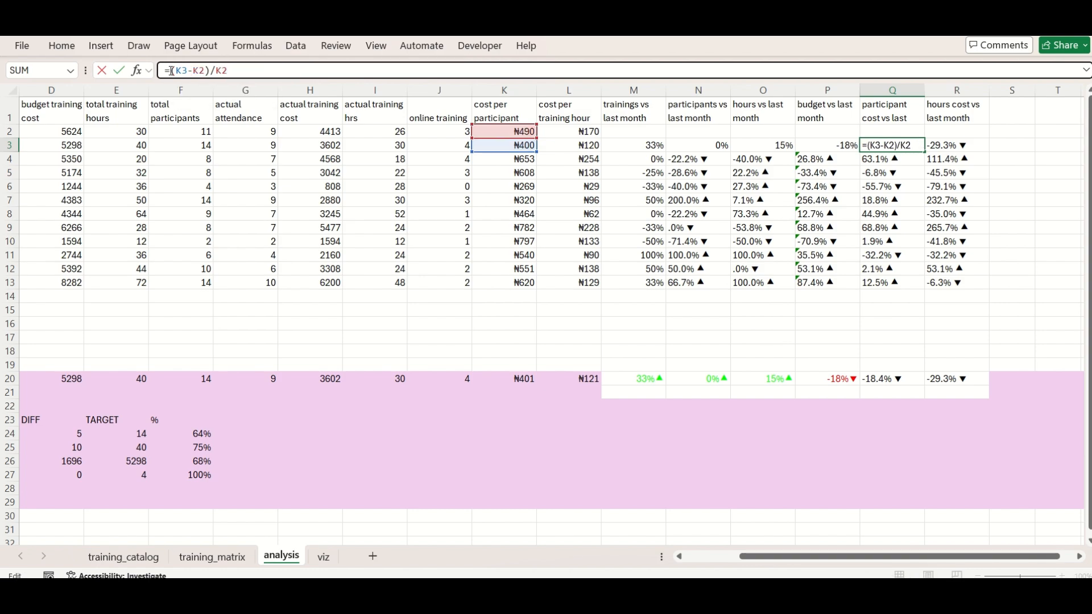
pyautogui.press('Return')
# Reduce the hours cost vs last month formula in R3 to =(L3-L2)/L2
pyautogui.press('Up')
pyautogui.press('Right')
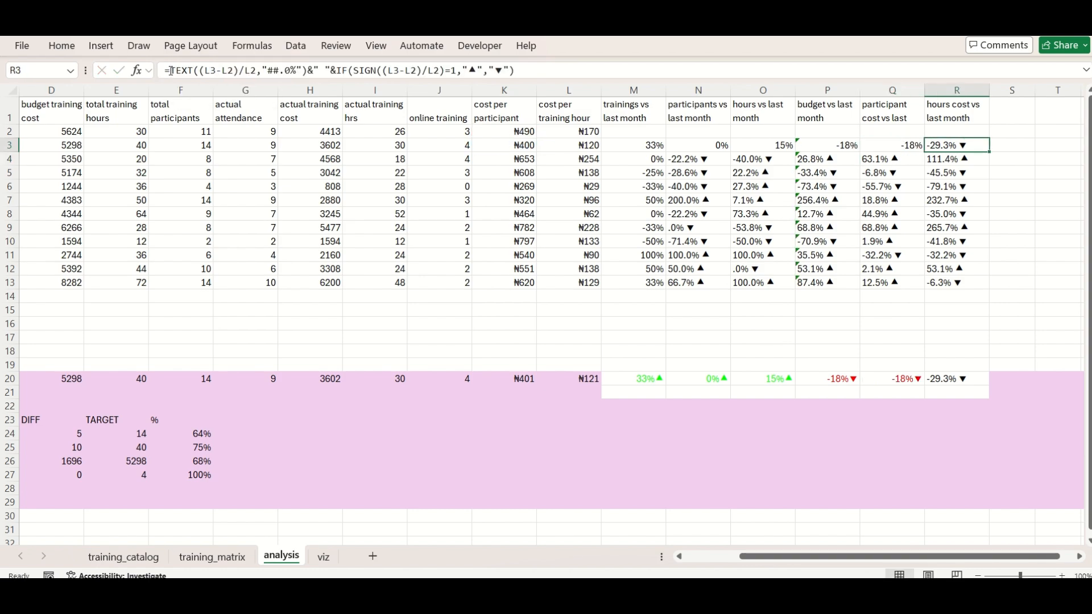
pyautogui.click(199, 70)
pyautogui.press('BackSpace')
pyautogui.press('BackSpace')
pyautogui.press('BackSpace')
pyautogui.press('BackSpace')
pyautogui.press('BackSpace')
pyautogui.moveTo(229, 70); pyautogui.dragTo(494, 62)
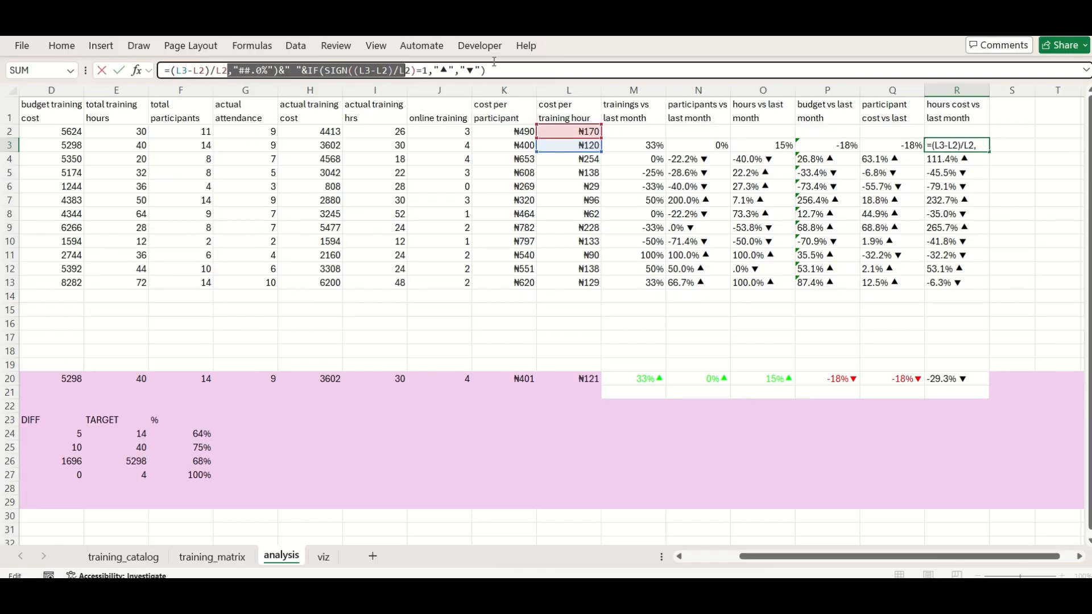
pyautogui.press('BackSpace')
pyautogui.press('Return')
# Fill the month-on-month change formulas in M3:R3 down to row 13
pyautogui.click(828, 145)
pyautogui.moveTo(635, 145); pyautogui.dragTo(990, 289)
pyautogui.click(745, 301)
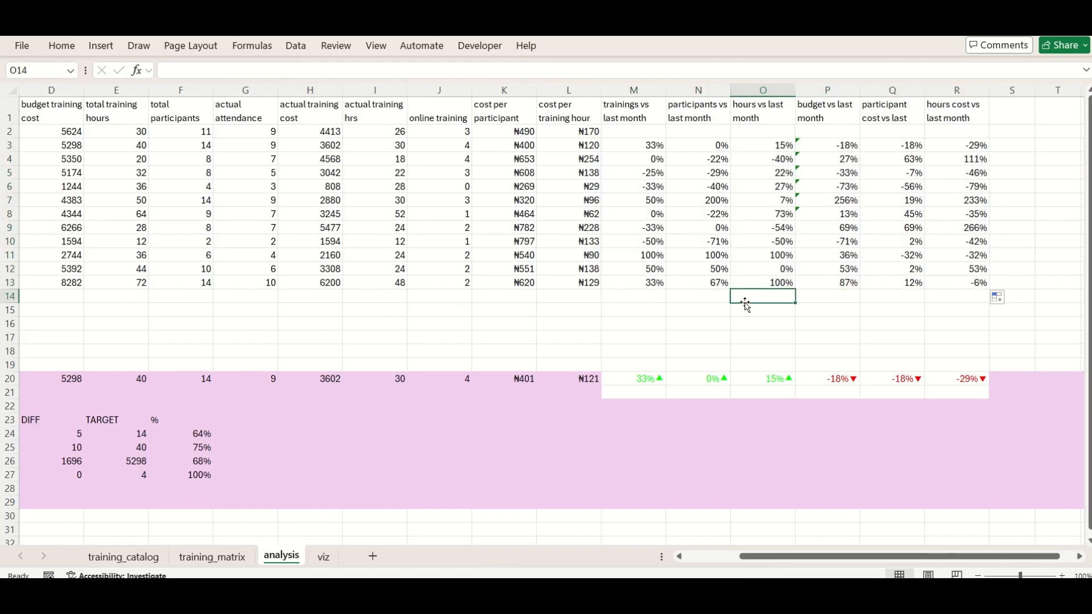
# Narrow column G on the viz sheet to a thin spacer
pyautogui.click(323, 555)
pyautogui.scroll(-2, 131, 340)
pyautogui.scroll(3, 132, 340)
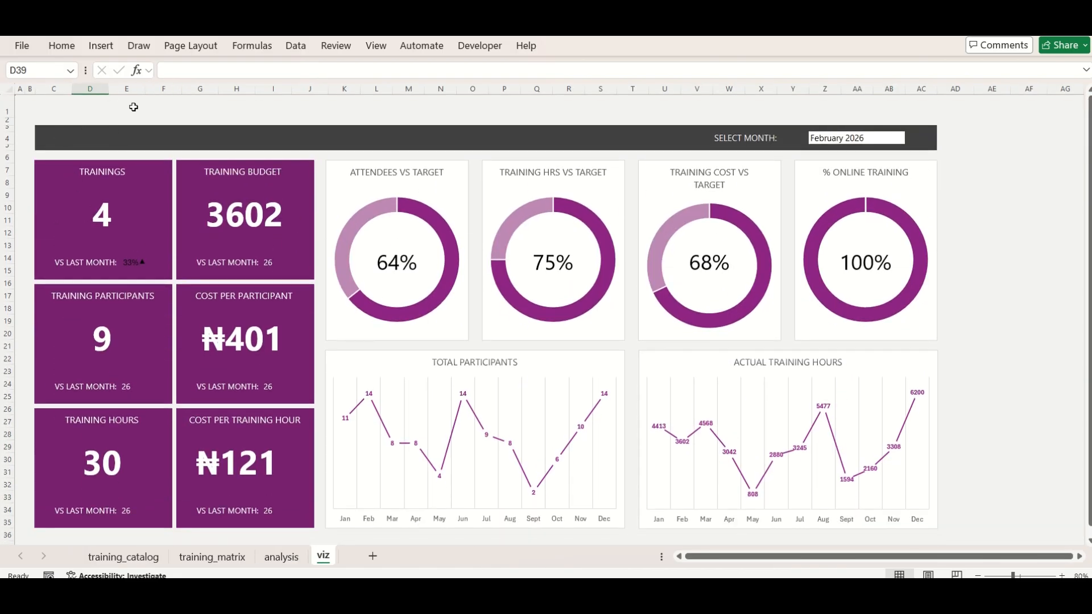
pyautogui.click(68, 87)
pyautogui.click(90, 87)
pyautogui.click(129, 86)
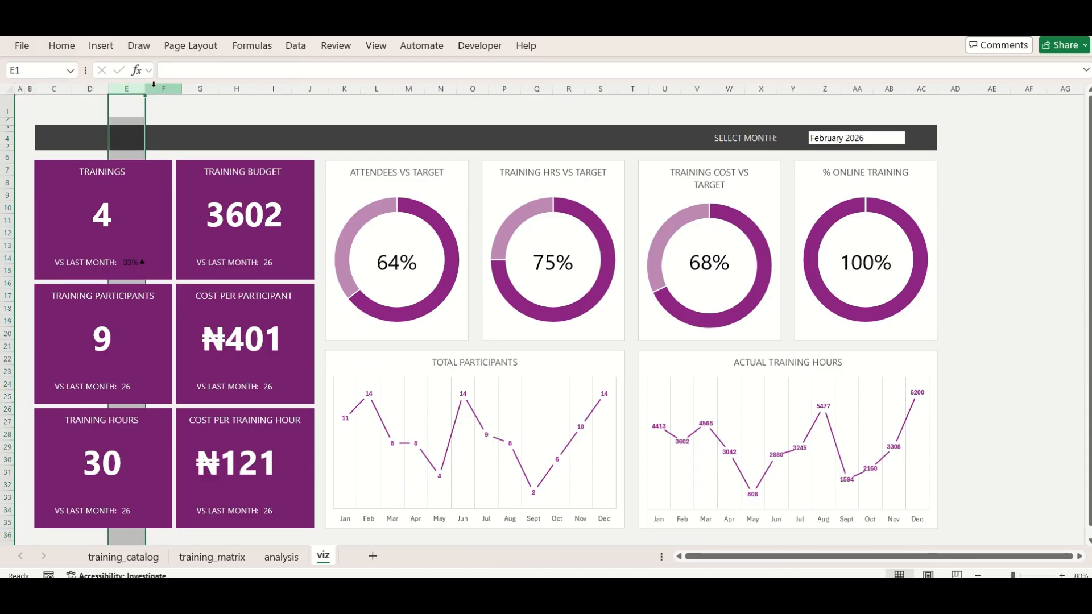
pyautogui.click(156, 87)
pyautogui.moveTo(221, 90); pyautogui.dragTo(193, 90)
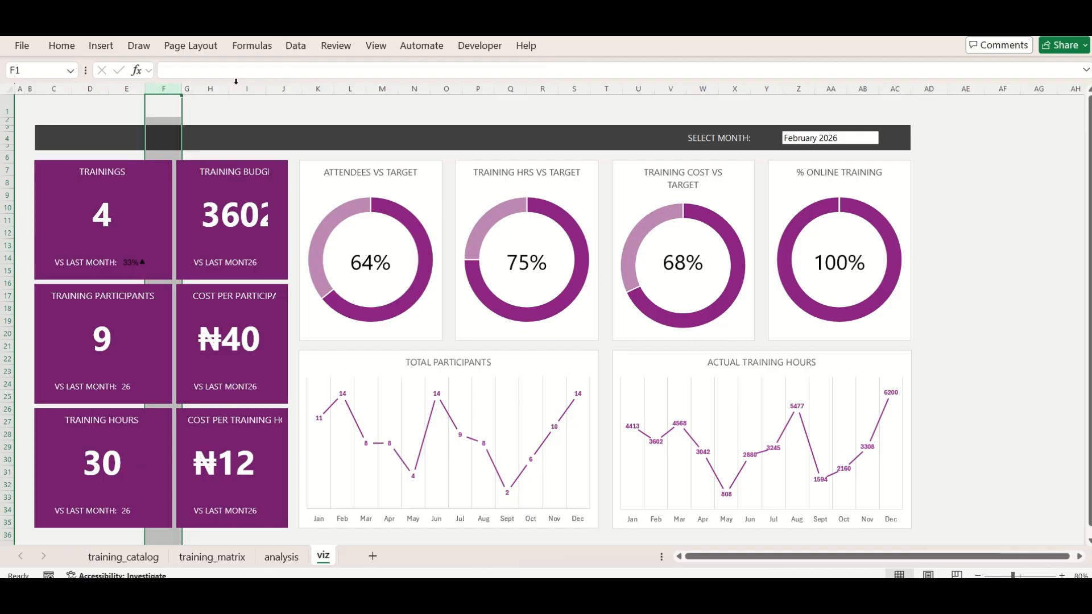
# Insert a new column at I and another at K on the viz sheet
pyautogui.rightClick(353, 89)
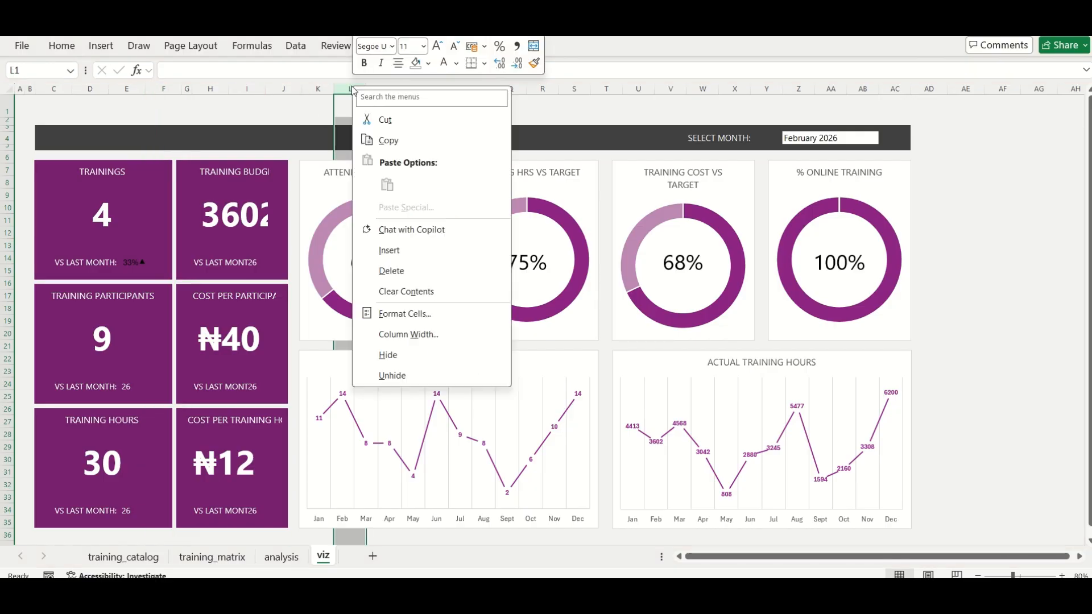
pyautogui.click(289, 91)
pyautogui.rightClick(253, 89)
pyautogui.click(292, 252)
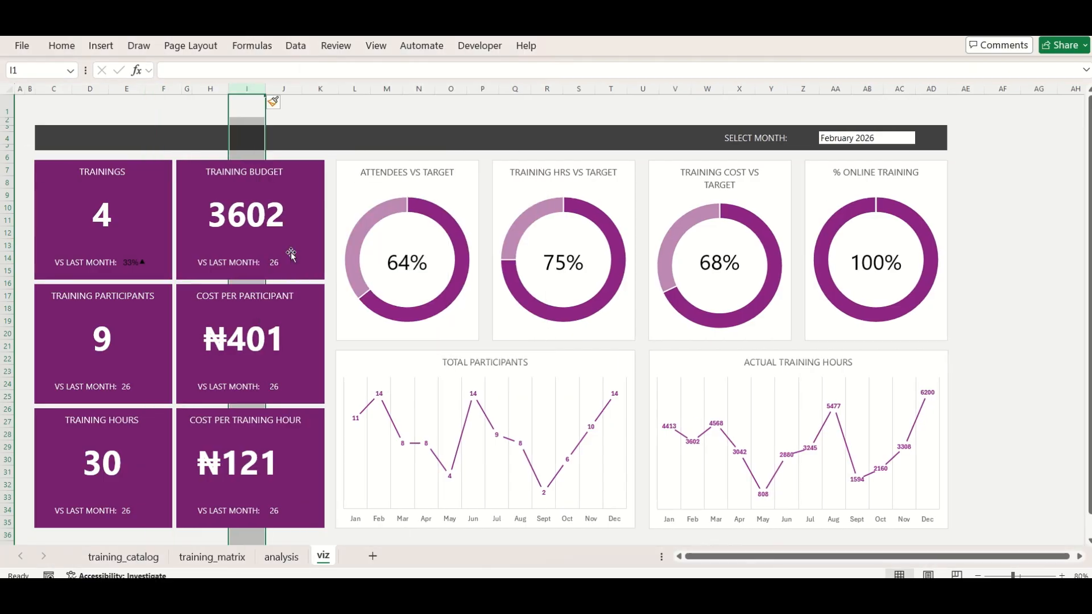
pyautogui.rightClick(320, 85)
pyautogui.click(326, 254)
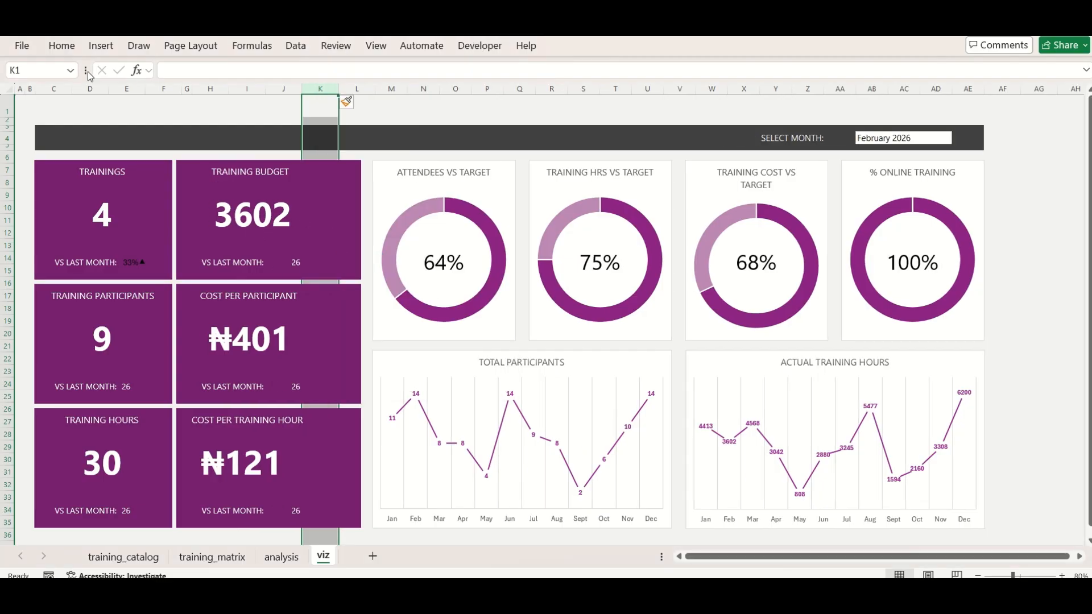
# Fill the block C37:F45 below the existing KPI cards with Plum, Accent 5, Darker 25%
pyautogui.scroll(-7, 116, 317)
pyautogui.moveTo(46, 295); pyautogui.dragTo(49, 296)
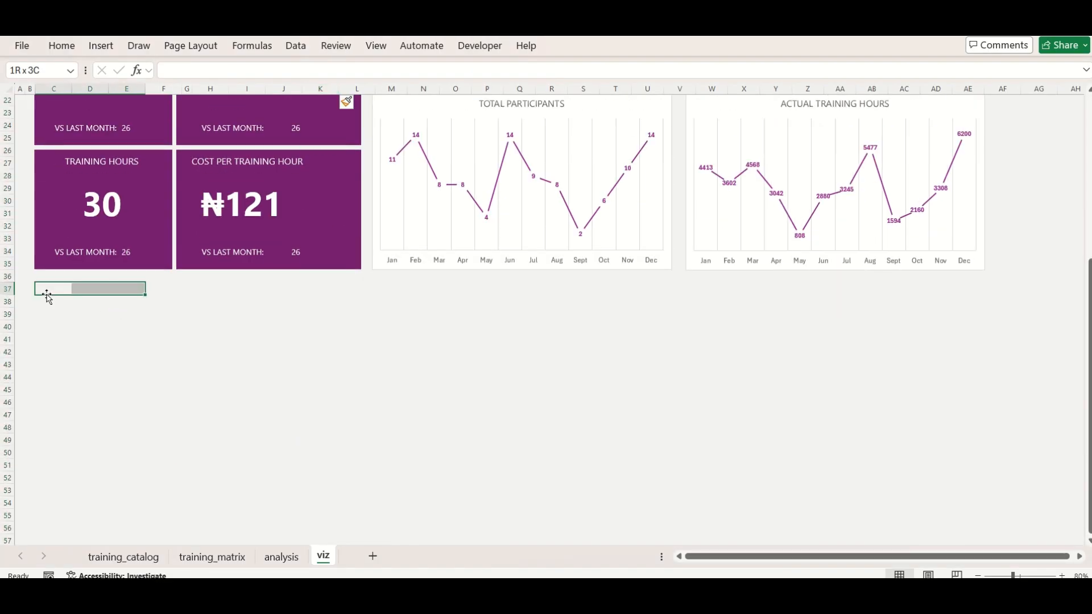
pyautogui.hotkey('shift', 'Down')
pyautogui.hotkey('shift', 'Down')
pyautogui.hotkey('shift', 'Down')
pyautogui.hotkey('shift', 'Down')
pyautogui.hotkey('shift', 'Down')
pyautogui.hotkey('shift', 'Down')
pyautogui.hotkey('shift', 'Down')
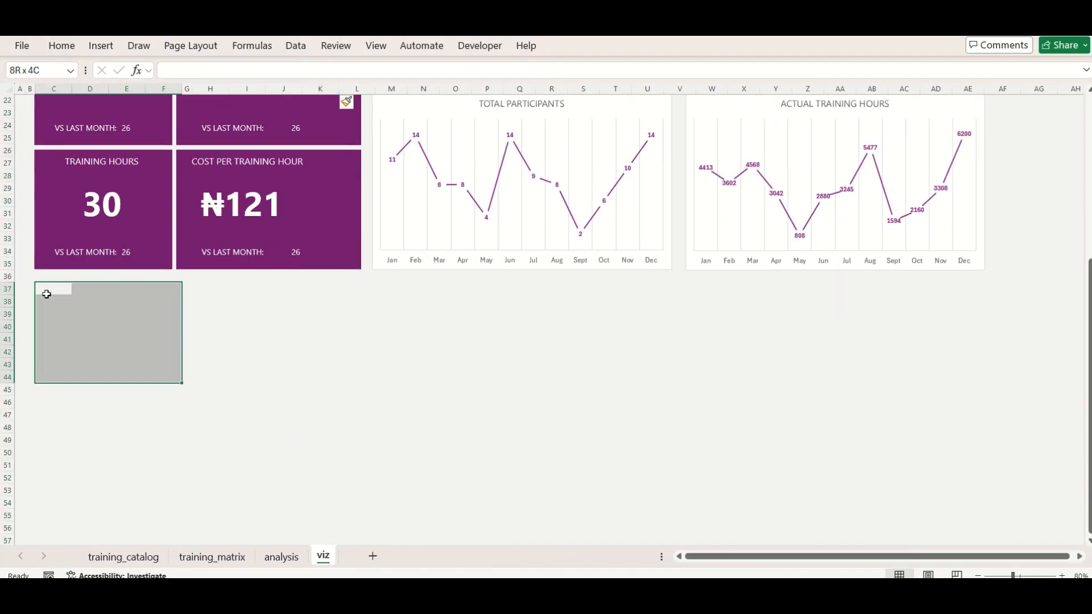
pyautogui.scroll(2, 47, 295)
pyautogui.moveTo(7, 157); pyautogui.dragTo(7, 228)
pyautogui.moveTo(39, 377); pyautogui.dragTo(182, 478)
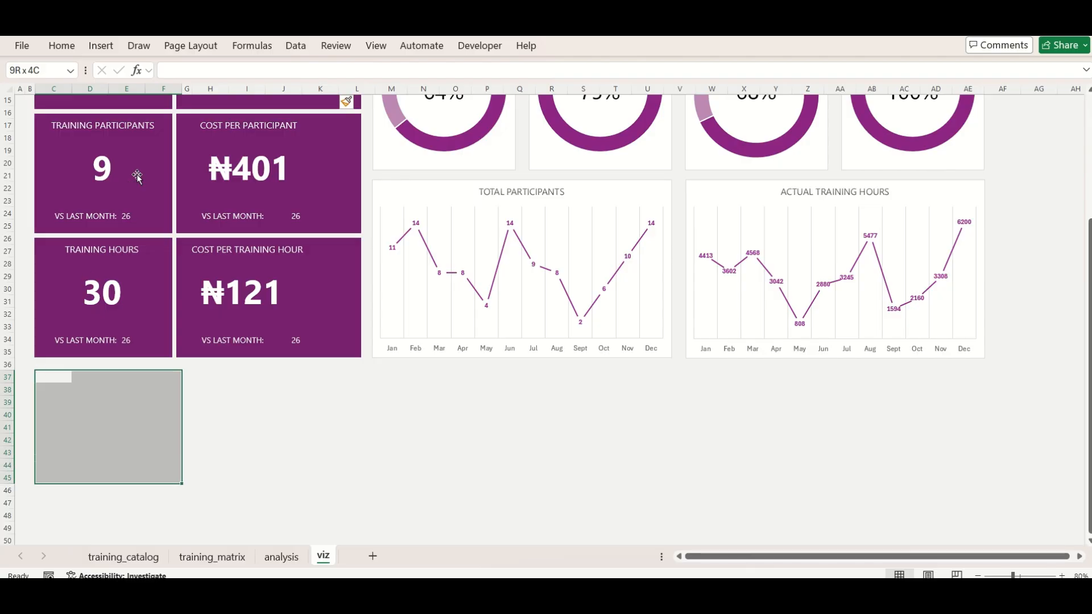
pyautogui.click(62, 46)
pyautogui.click(211, 95)
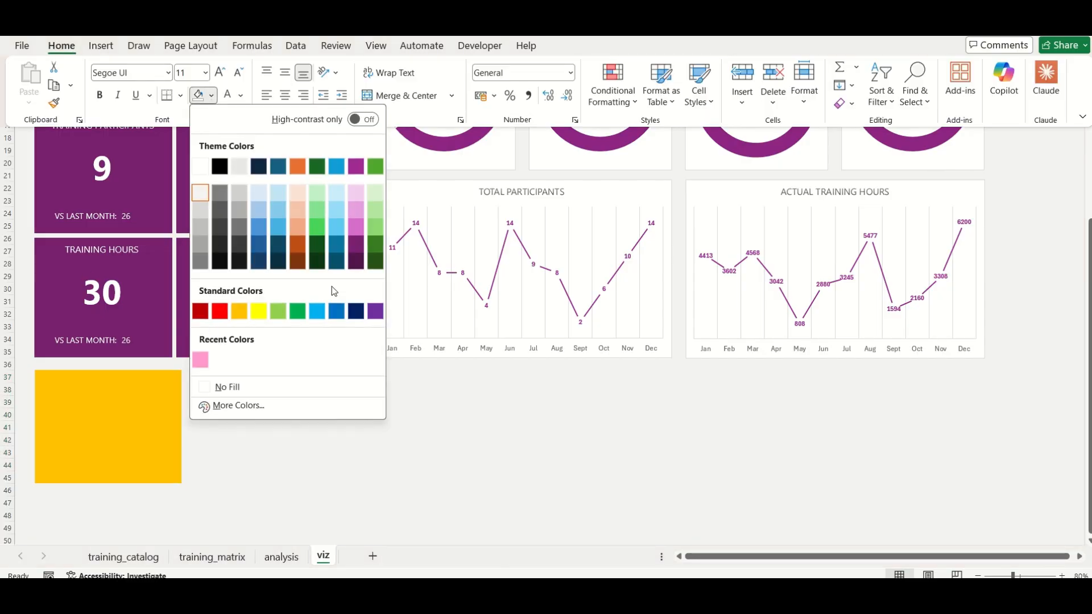
pyautogui.click(356, 246)
pyautogui.scroll(3, 169, 446)
pyautogui.scroll(-3, 193, 361)
pyautogui.click(195, 363)
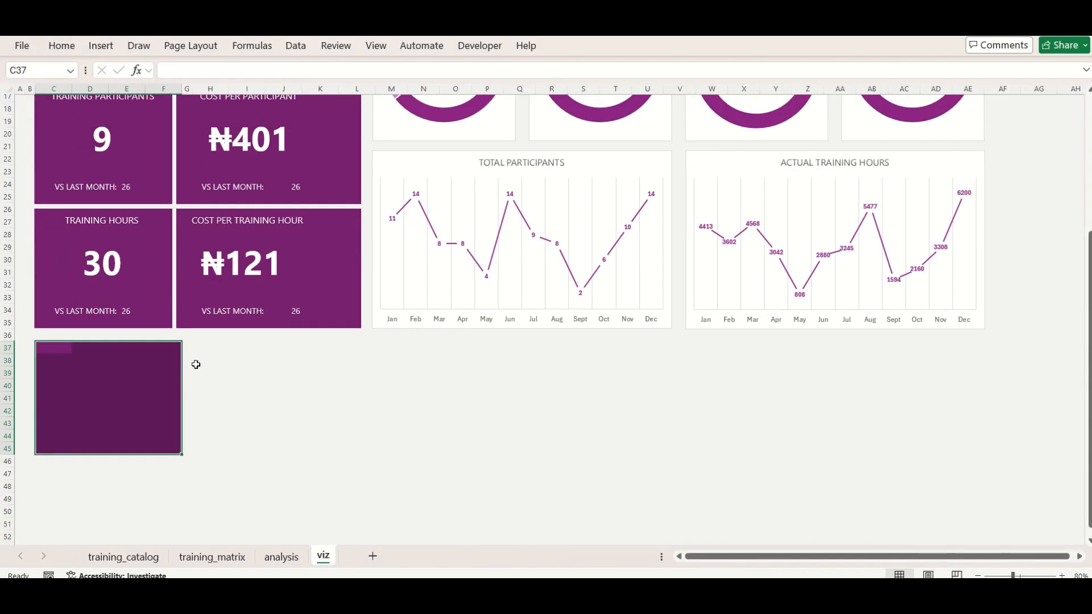
# Copy the plum card block C37:F45 to H37, beyond the narrow spacer column
pyautogui.click(202, 347)
pyautogui.moveTo(46, 349); pyautogui.dragTo(166, 445)
pyautogui.hotkey('ctrl', 'c')
pyautogui.press('Right')
pyautogui.press('Right')
pyautogui.press('Right')
pyautogui.press('Right')
pyautogui.press('Right')
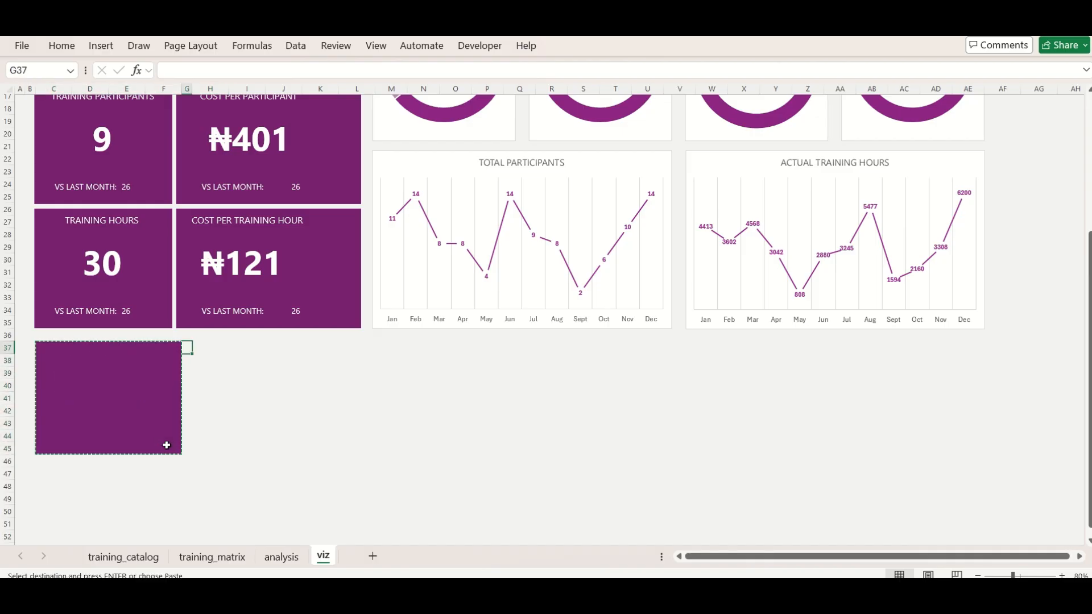
pyautogui.hotkey('ctrl', 'v')
pyautogui.press('Down')
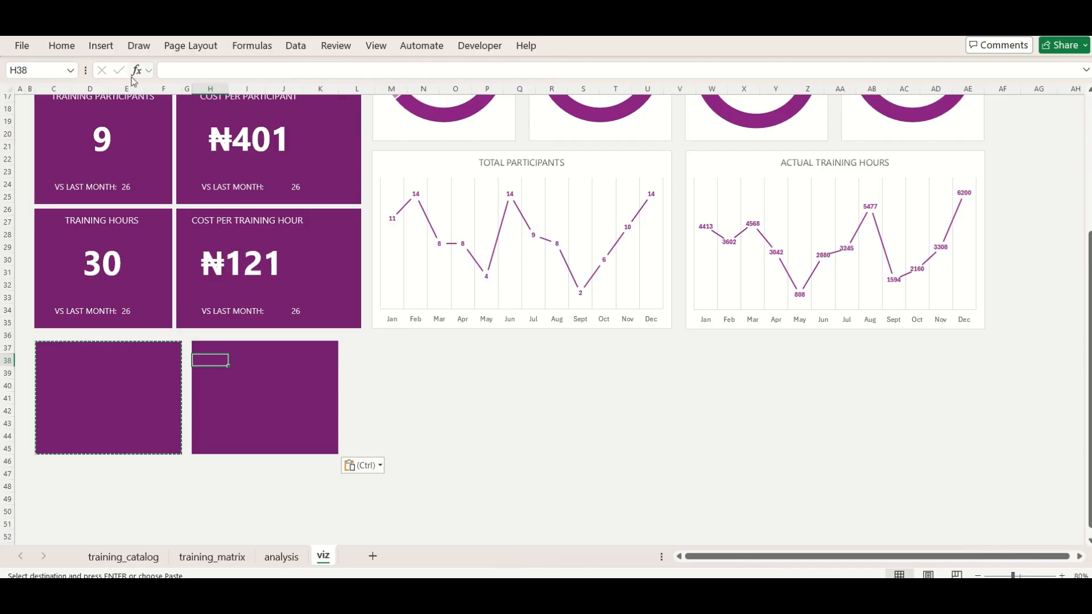
# Insert a column at E and another at K to widen both plum cards by one column
pyautogui.rightClick(132, 85)
pyautogui.click(170, 248)
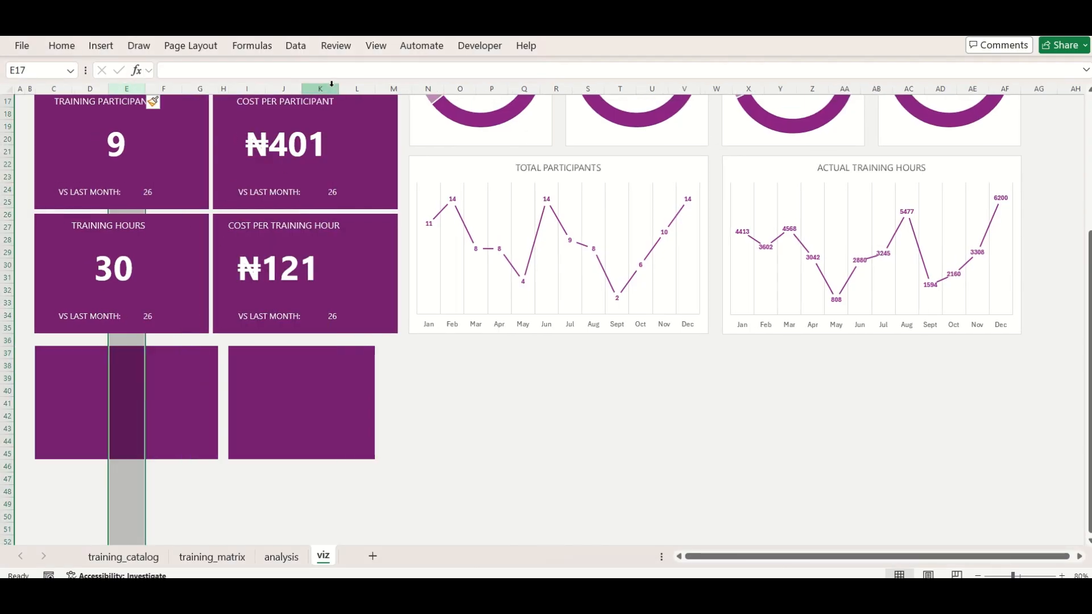
pyautogui.click(332, 83)
pyautogui.hotkey('ctrl', 'shift', '=')
# Widen spacer column H slightly and narrow the cards' edge columns C, G, I and M to an equal width
pyautogui.moveTo(229, 89); pyautogui.dragTo(230, 89)
pyautogui.click(239, 89)
pyautogui.keyDown('ctrl'); pyautogui.click(391, 88); pyautogui.keyUp('ctrl')
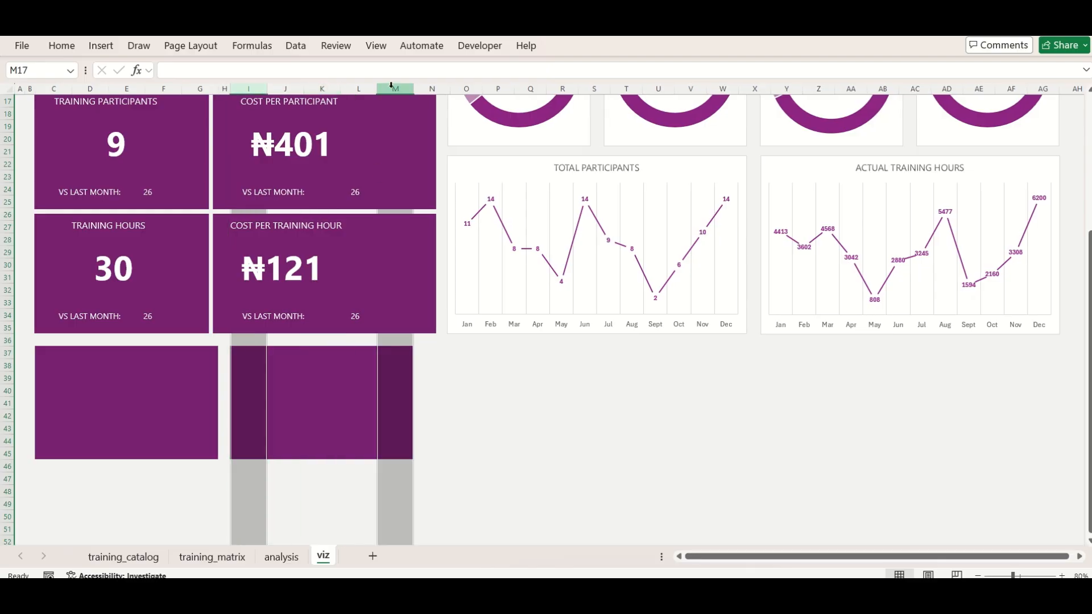
pyautogui.keyDown('ctrl'); pyautogui.click(196, 87); pyautogui.keyUp('ctrl')
pyautogui.keyDown('ctrl'); pyautogui.click(53, 88); pyautogui.keyUp('ctrl')
pyautogui.moveTo(72, 89); pyautogui.dragTo(61, 91)
# Copy the pair of plum cards in C37:M45 to C47 and C57, forming a grid of six cards
pyautogui.click(419, 418)
pyautogui.moveTo(68, 348); pyautogui.dragTo(347, 456)
pyautogui.hotkey('ctrl', 'c')
pyautogui.click(39, 481)
pyautogui.hotkey('ctrl', 'v')
pyautogui.scroll(-4, 40, 481)
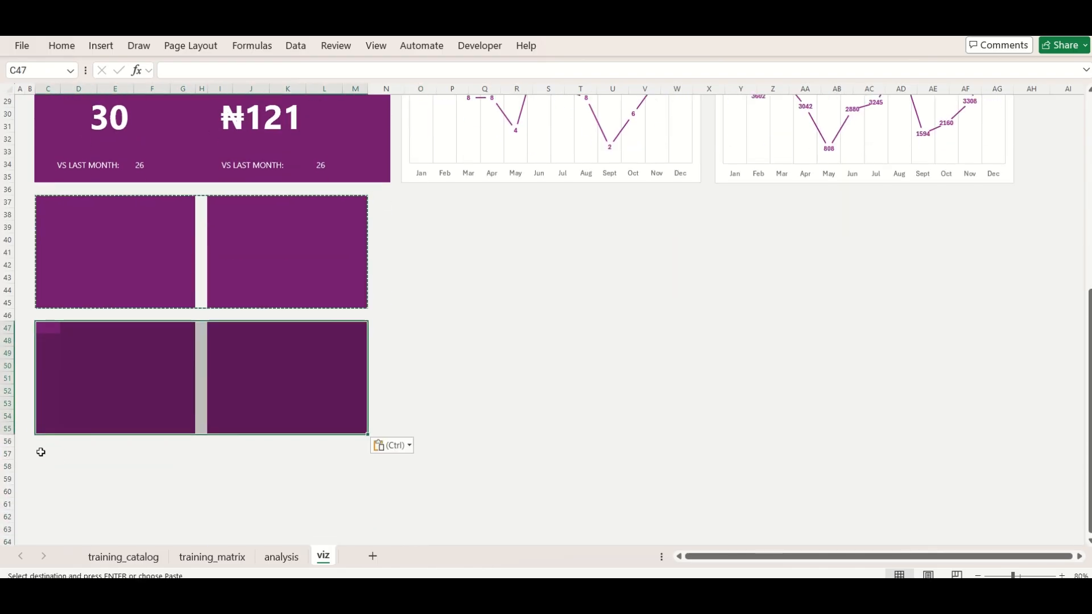
pyautogui.click(41, 452)
pyautogui.hotkey('ctrl', 'v')
pyautogui.scroll(-2, 40, 452)
pyautogui.press('Escape')
# Merge C37:G38 at the top of the first plum card and enter the centred white heading TRAININGS
pyautogui.click(79, 127)
pyautogui.click(71, 48)
pyautogui.click(165, 164)
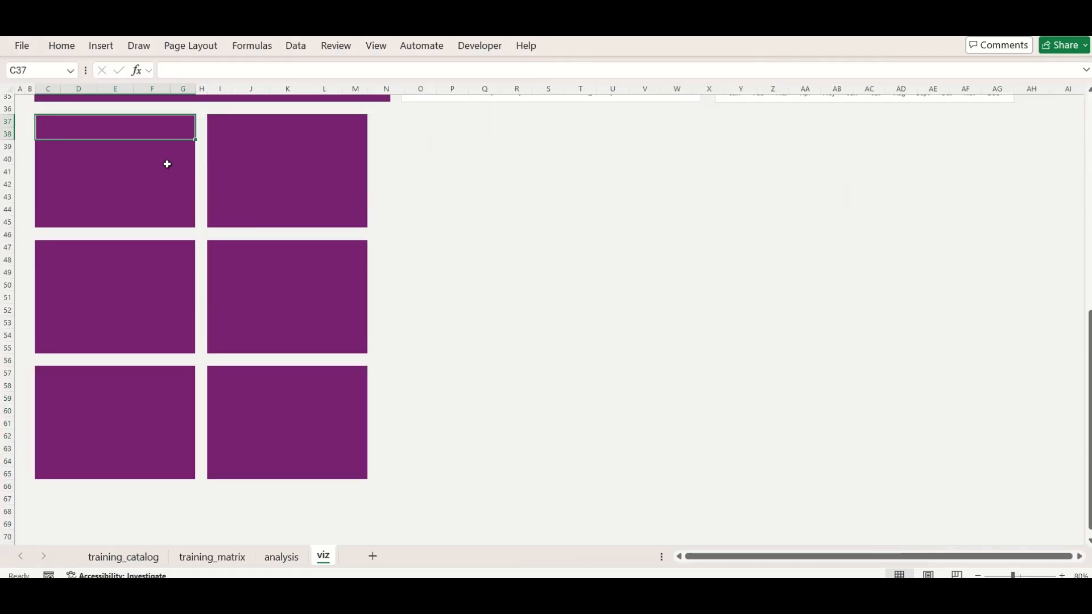
pyautogui.write('TRAININGS')
pyautogui.press('Return')
pyautogui.click(132, 127)
# Merge D39:F43 as the first card's 30-point value area and D44:E44 beneath it as a right-aligned label area
pyautogui.moveTo(62, 142); pyautogui.dragTo(168, 201)
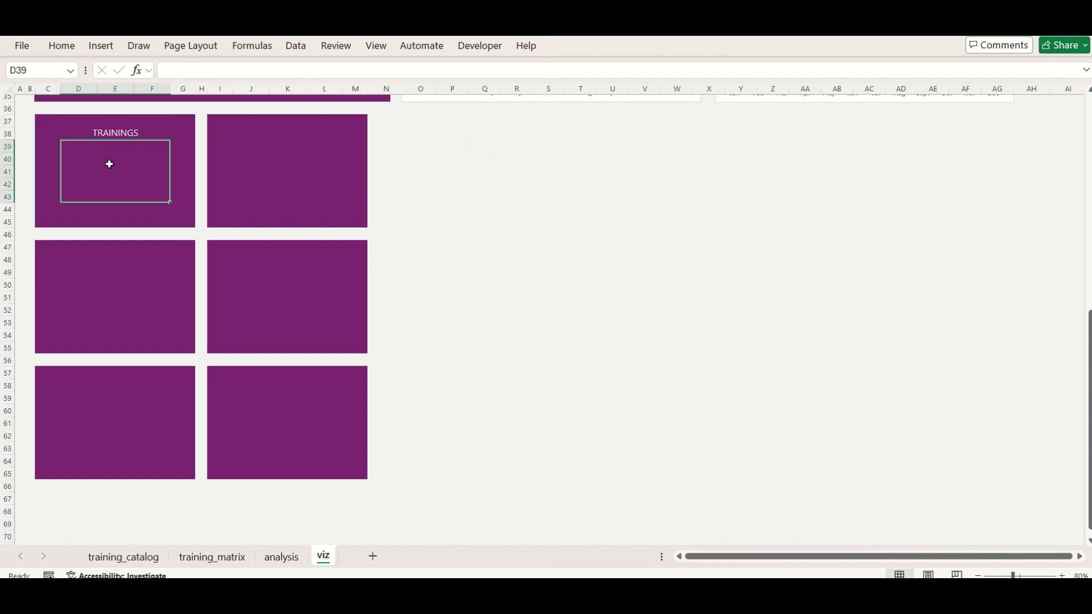
pyautogui.click(62, 46)
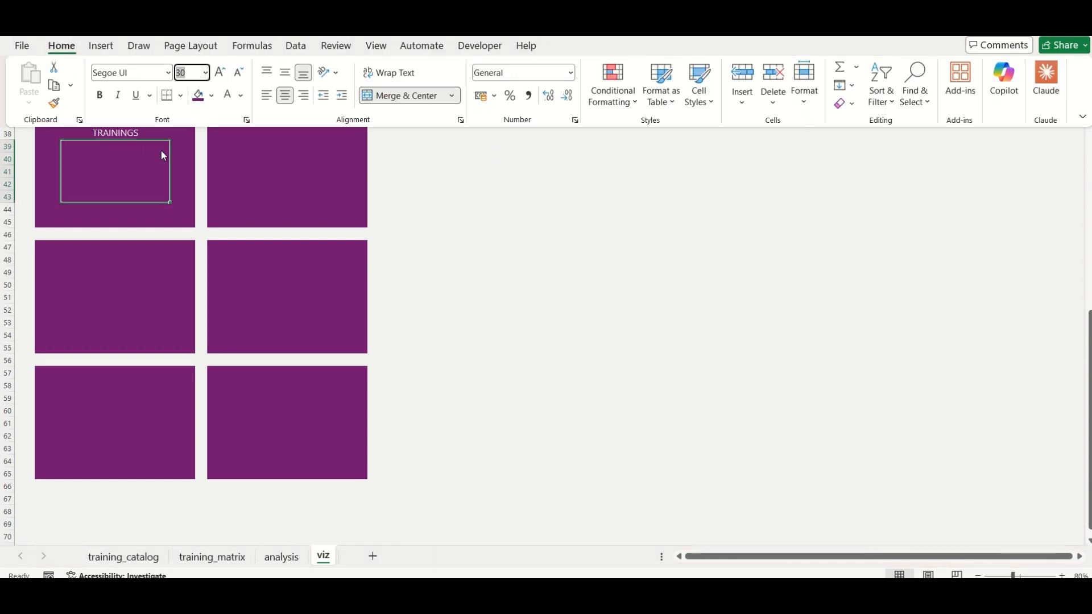
pyautogui.moveTo(68, 208); pyautogui.dragTo(130, 210)
pyautogui.click(61, 46)
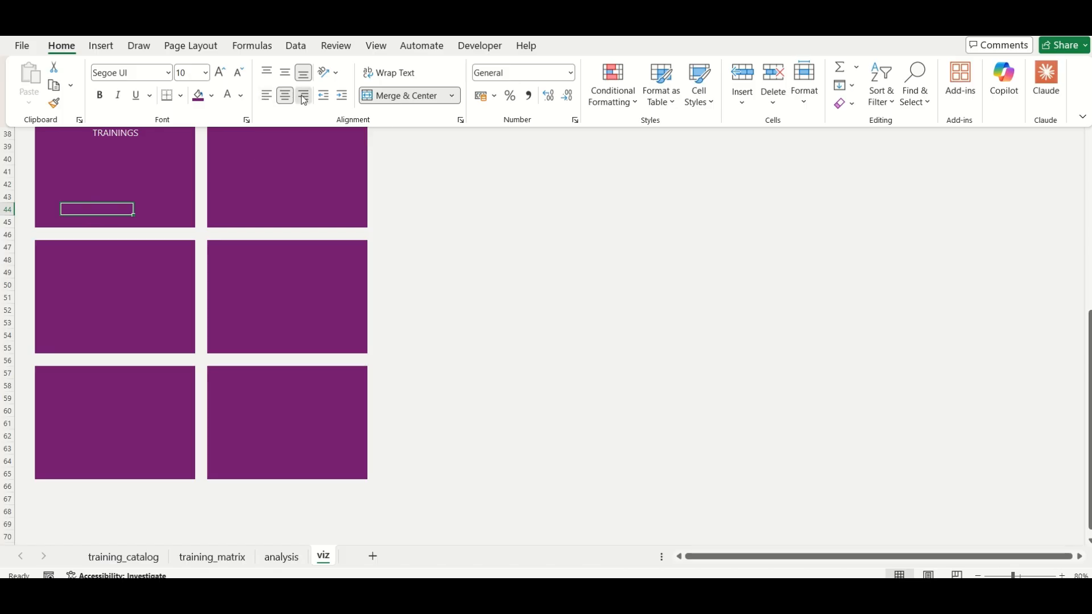
# Enter the label VS LAST MONTH: in D44 and link F44 to the trainings monthly change in analysis cell M20
pyautogui.click(103, 209)
pyautogui.write('VS LAST MONTH')
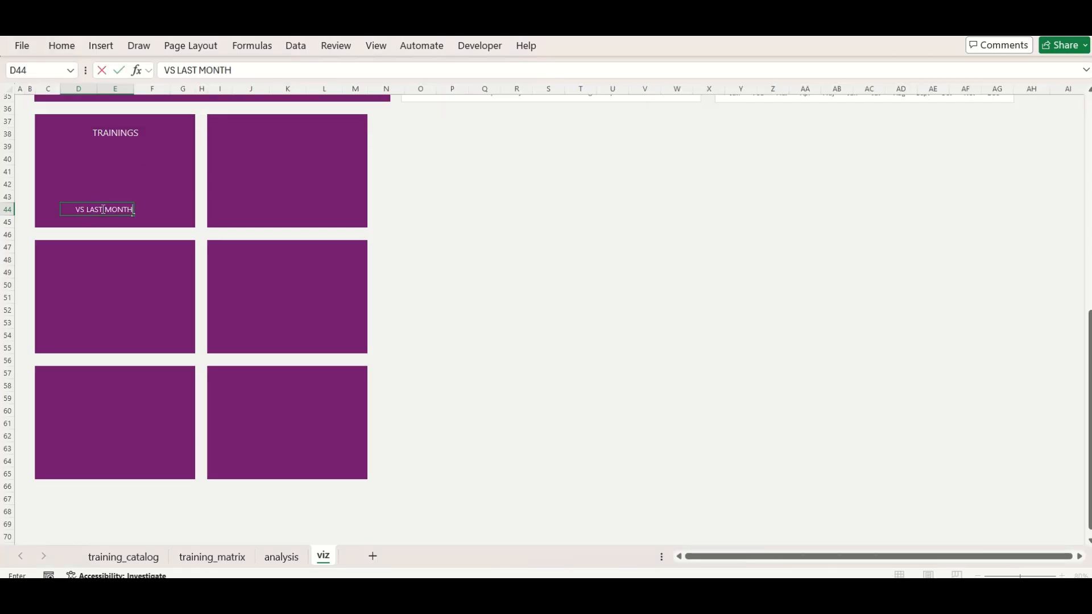
pyautogui.write(':')
pyautogui.press('Tab')
pyautogui.click(281, 561)
pyautogui.click(793, 373)
pyautogui.press('Return')
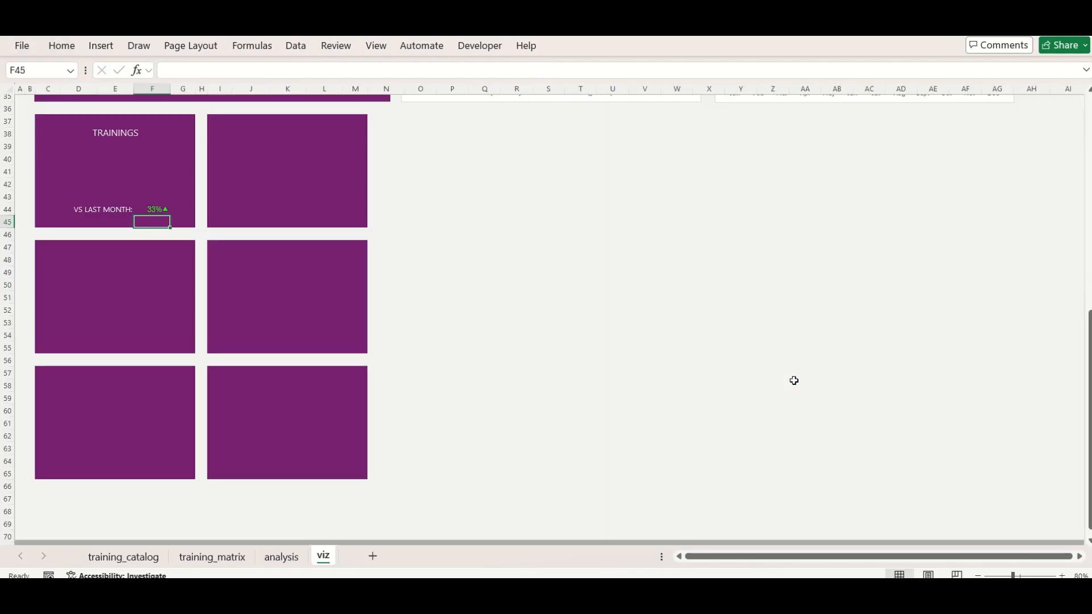
pyautogui.press('Up')
pyautogui.click(141, 180)
pyautogui.click(81, 254)
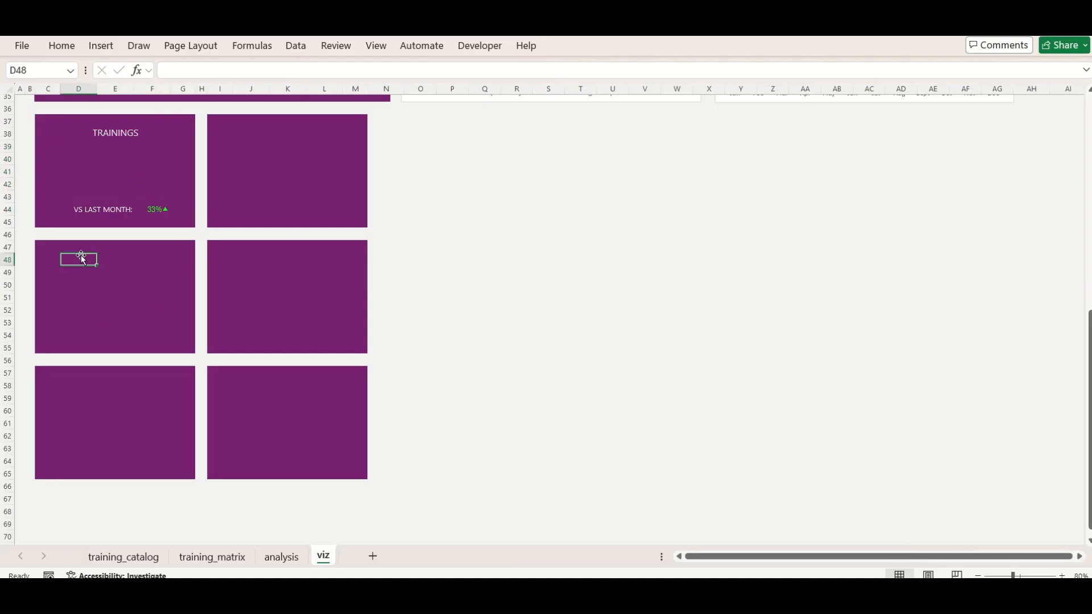
# Copy the TRAININGS heading block to I37 on the second card and rename it TRAINING BUDGET
pyautogui.click(63, 127)
pyautogui.hotkey('ctrl', 'c')
pyautogui.press('Right')
pyautogui.press('Right')
pyautogui.press('Right')
pyautogui.hotkey('ctrl', 'v')
pyautogui.write('TRAIN')
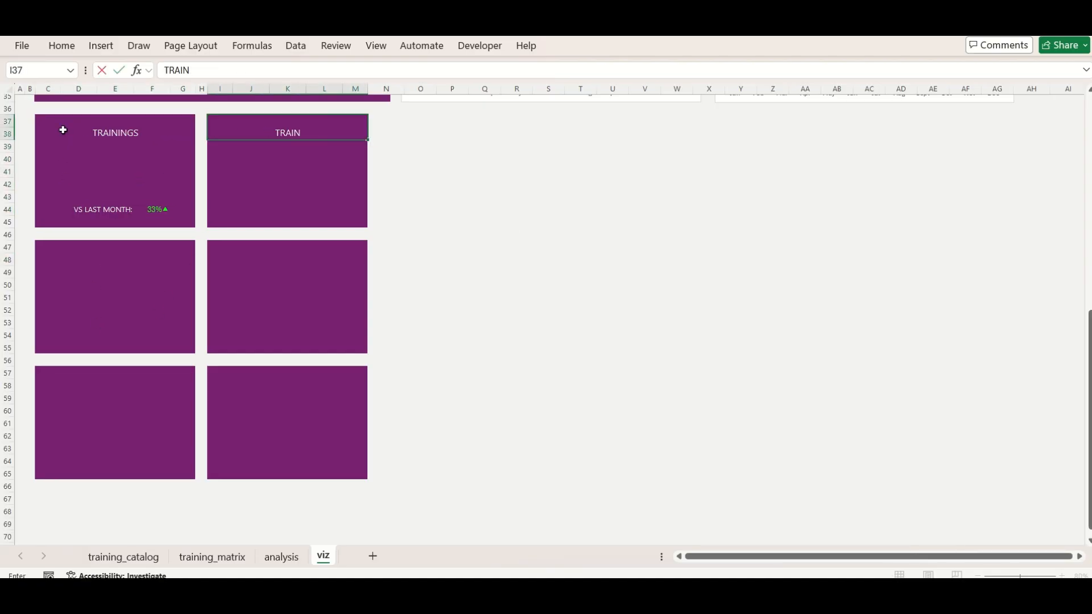
pyautogui.write('ING BUDGET')
pyautogui.press('Return')
pyautogui.press('Down')
pyautogui.press('Down')
pyautogui.press('Down')
# Copy the VS LAST MONTH row C44:G44 to I44 and link L44 to the budget change in analysis cell P20
pyautogui.click(53, 210)
pyautogui.hotkey('shift', 'Right')
pyautogui.hotkey('shift', 'Right')
pyautogui.hotkey('shift', 'Right')
pyautogui.hotkey('ctrl', 'c')
pyautogui.press('Right')
pyautogui.press('Right')
pyautogui.press('Right')
pyautogui.press('Right')
pyautogui.press('Right')
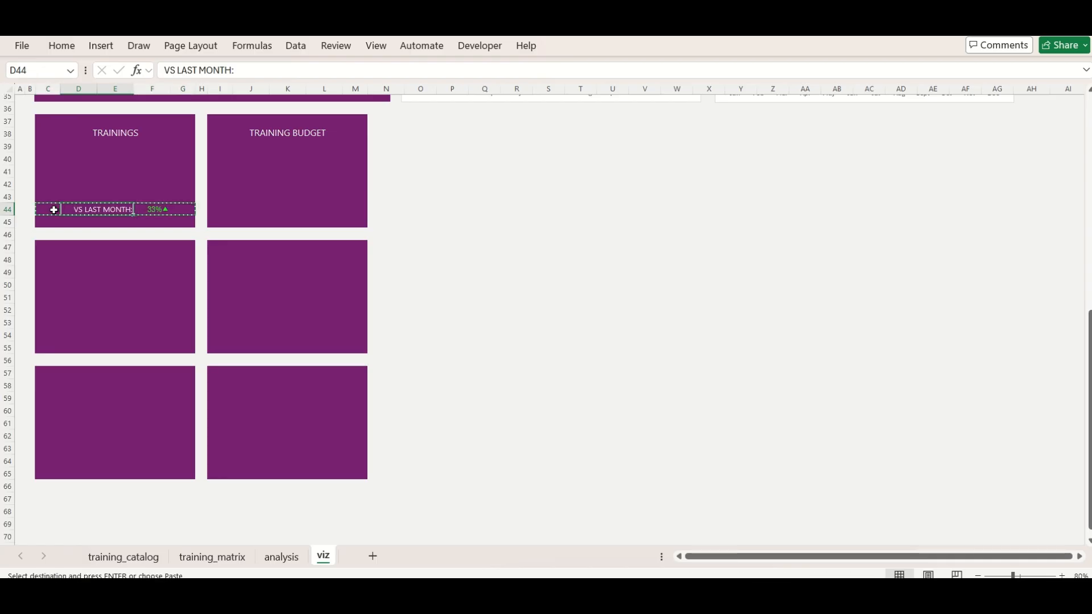
pyautogui.hotkey('ctrl', 'v')
pyautogui.press('Right')
pyautogui.press('Right')
pyautogui.write('=')
pyautogui.click(282, 557)
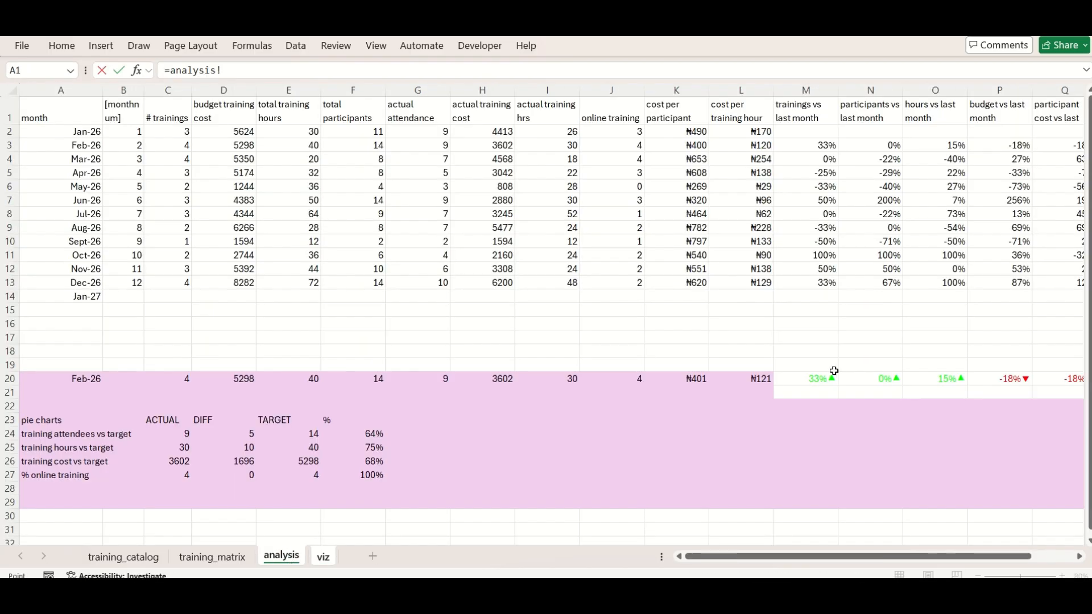
pyautogui.click(999, 376)
pyautogui.press('Return')
# Merge J39:L43 into a centred value area on the second card
pyautogui.click(260, 169)
pyautogui.click(245, 145)
pyautogui.hotkey('shift', 'Right')
pyautogui.hotkey('shift', 'Right')
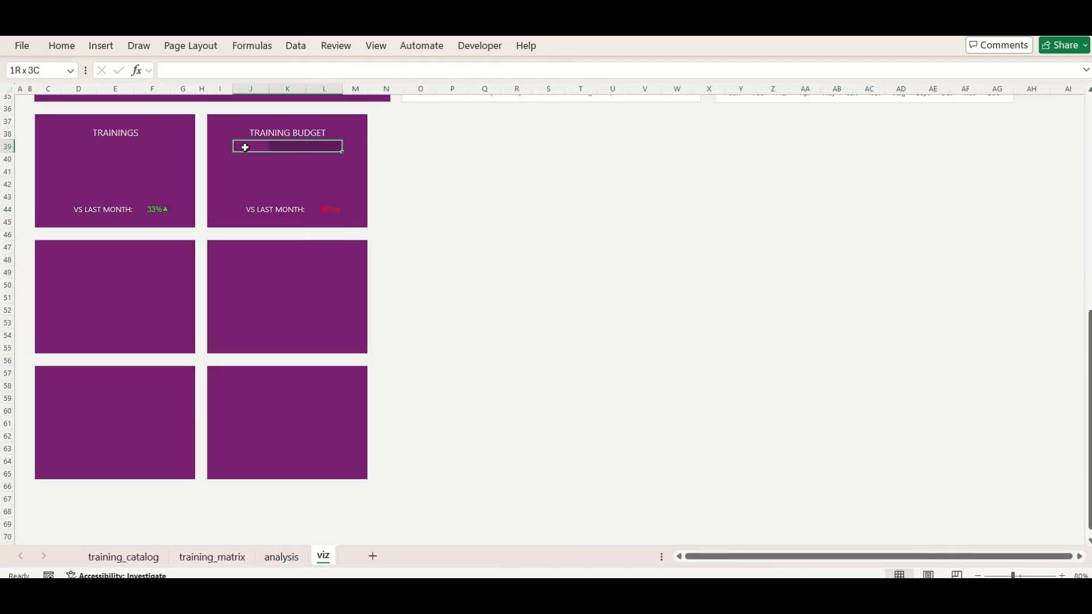
pyautogui.hotkey('shift', 'Down')
pyautogui.hotkey('shift', 'Down')
pyautogui.hotkey('shift', 'Down')
pyautogui.hotkey('shift', 'Down')
pyautogui.click(62, 46)
pyautogui.click(396, 97)
pyautogui.click(286, 97)
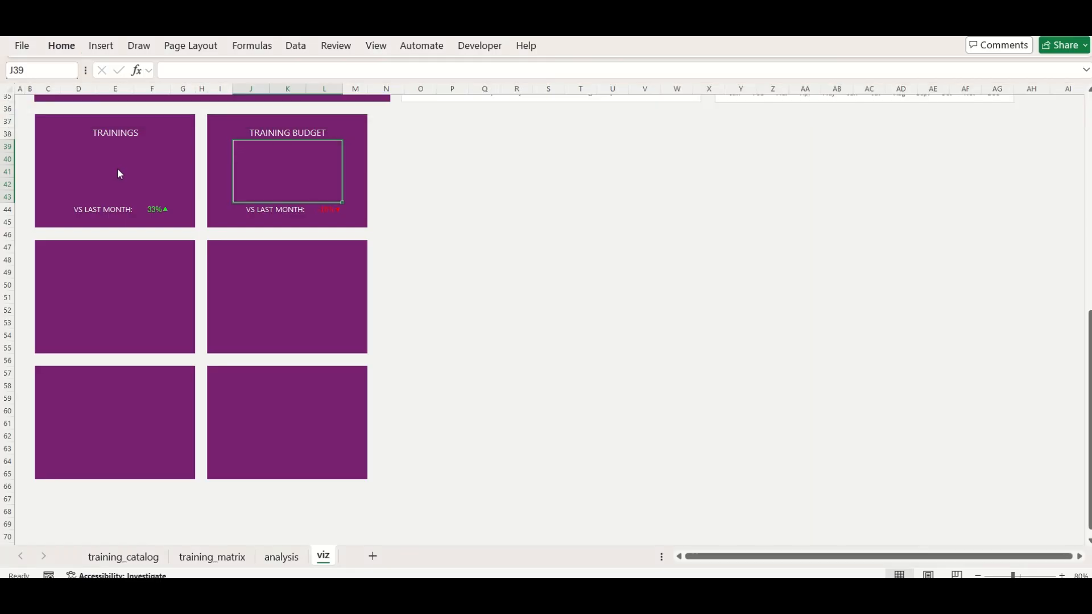
# Link the first card's value D39 to analysis cell J20 and the second card's value J39 to analysis cell H20
pyautogui.click(117, 171)
pyautogui.write('=')
pyautogui.click(281, 557)
pyautogui.press('Return')
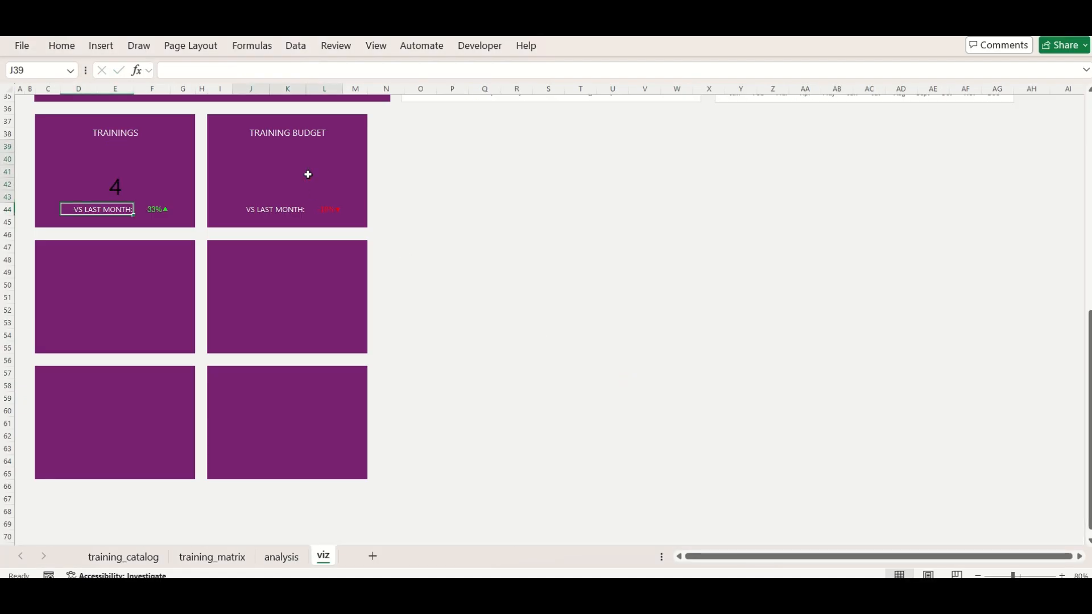
pyautogui.click(308, 173)
pyautogui.write('=')
pyautogui.click(281, 557)
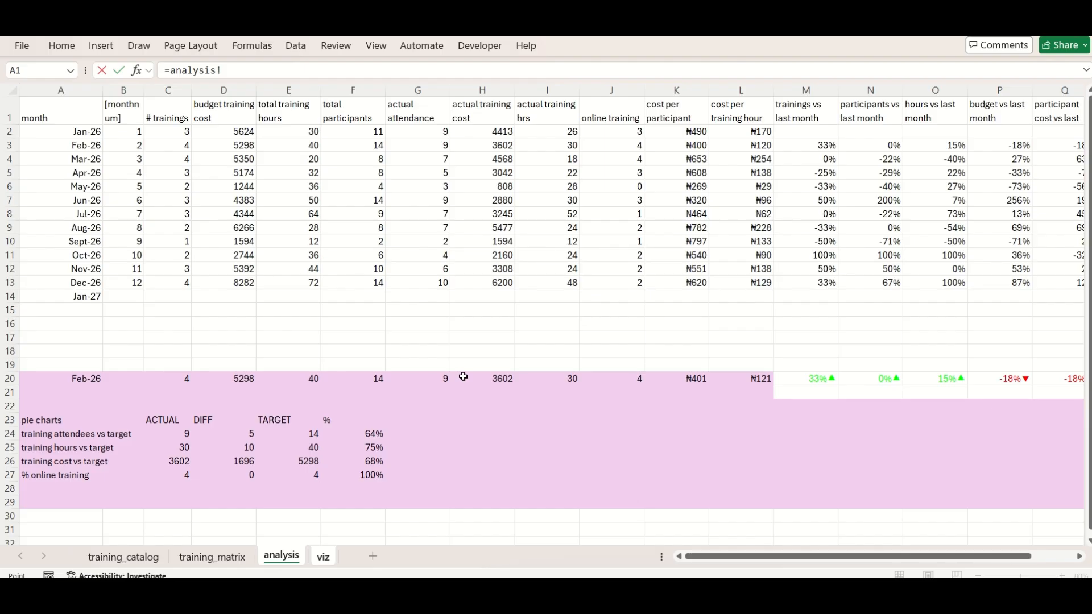
pyautogui.press('Return')
# On the analysis sheet, copy the naira currency format from K20 to H20 and D20
pyautogui.click(281, 556)
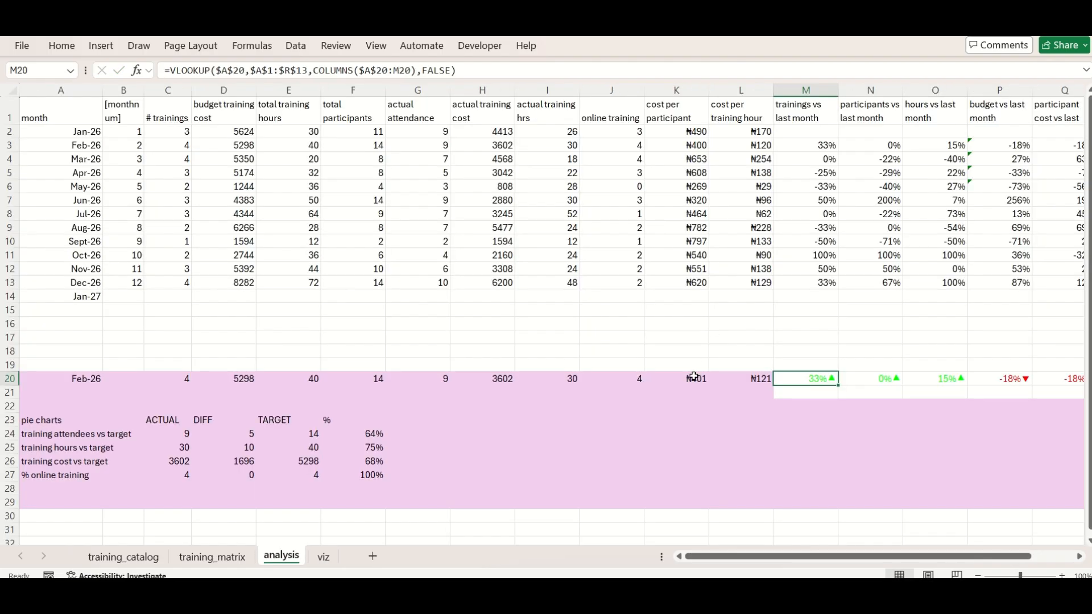
pyautogui.click(695, 378)
pyautogui.rightClick(686, 386)
pyautogui.doubleClick(864, 86)
pyautogui.click(489, 380)
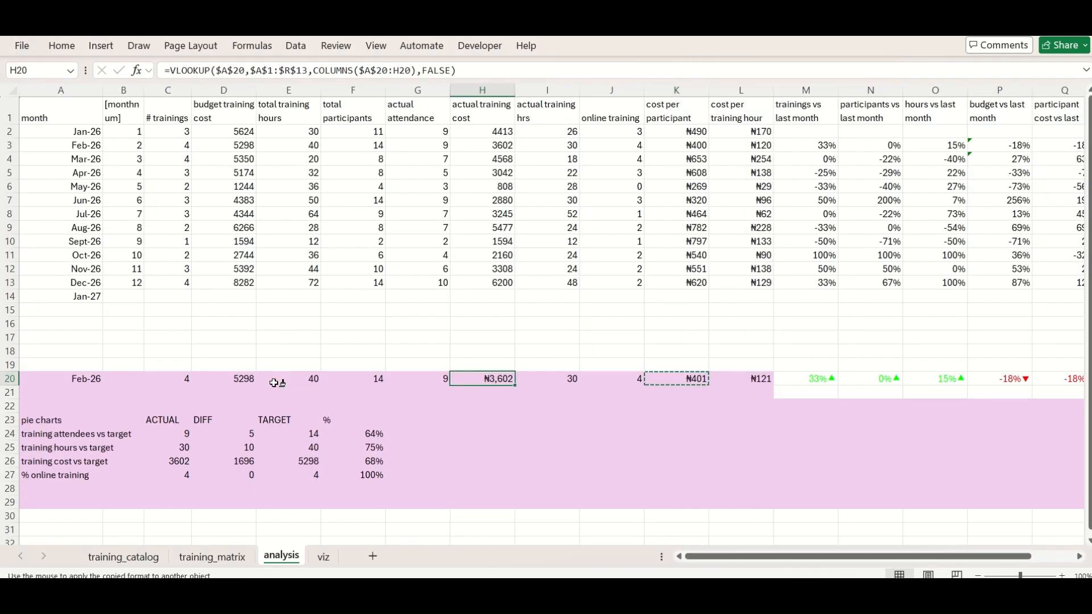
pyautogui.click(244, 380)
pyautogui.press('Escape')
# Return to the viz sheet and rename the second card's heading TRAINING COST
pyautogui.click(323, 557)
pyautogui.click(275, 142)
pyautogui.press('Up')
pyautogui.write('TRAINING COST')
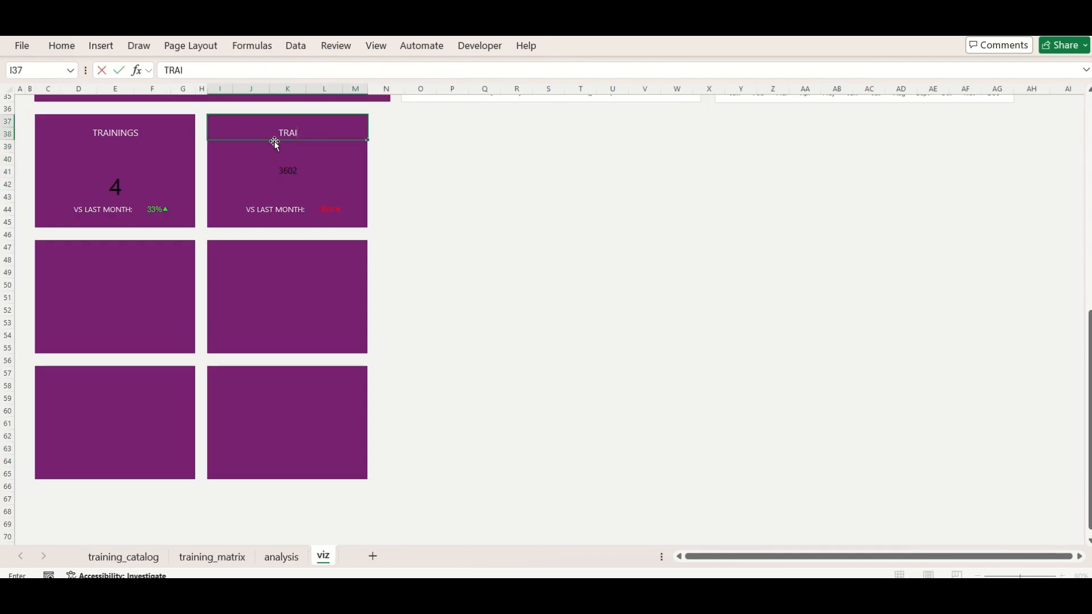
pyautogui.press('Return')
# Format the values in D39 and J39 as bold, white, vertically centred text one size above 30 points
pyautogui.click(122, 171)
pyautogui.click(296, 182)
pyautogui.keyDown('ctrl'); pyautogui.click(108, 166); pyautogui.keyUp('ctrl')
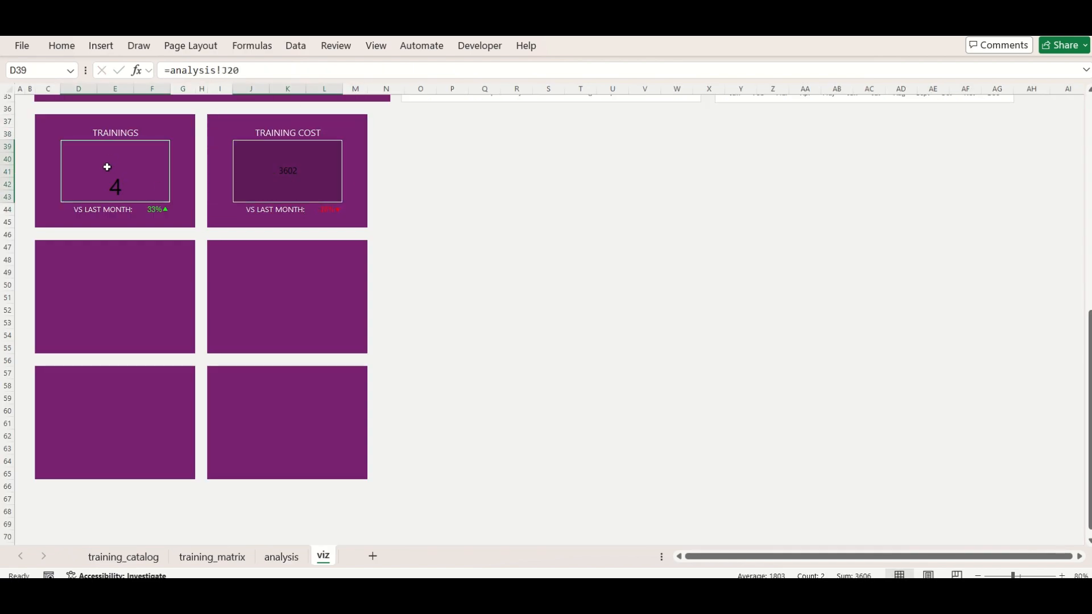
pyautogui.click(62, 45)
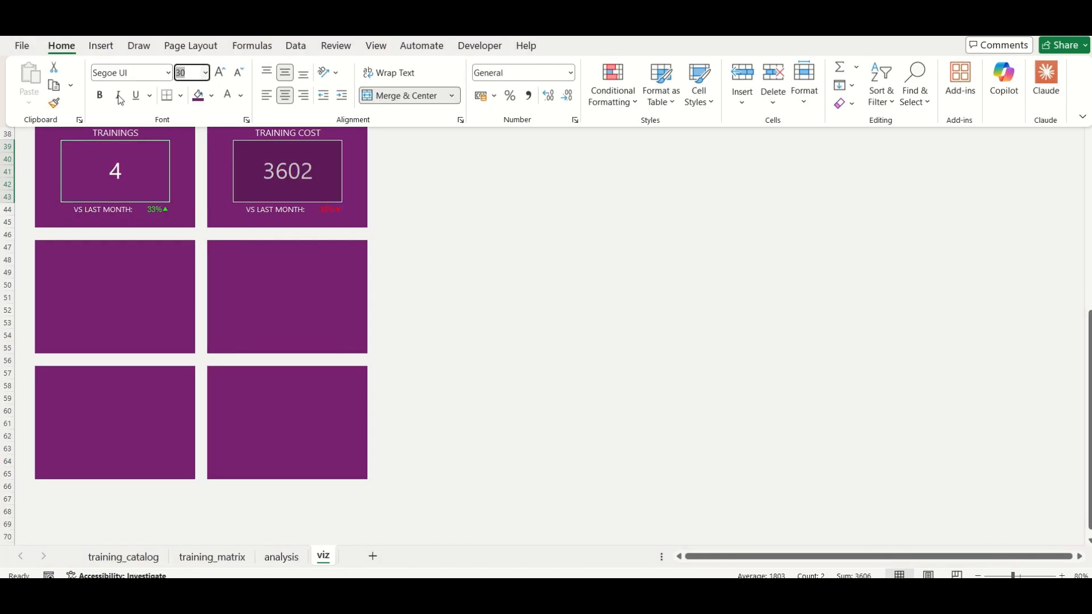
pyautogui.click(219, 71)
# Format the Training Cost value in J39 as naira currency without decimals
pyautogui.click(281, 177)
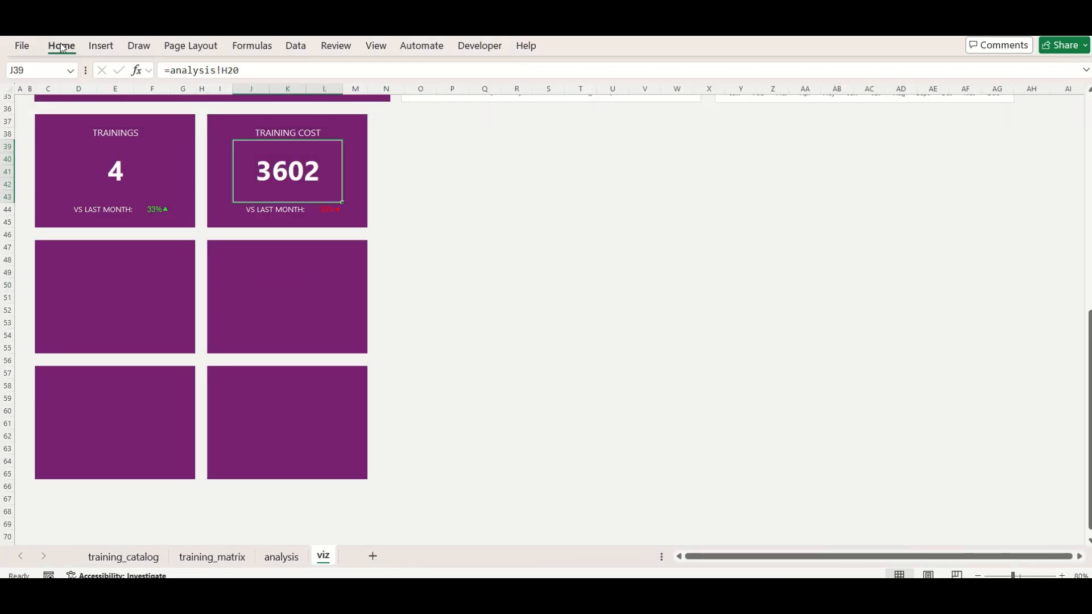
pyautogui.click(61, 45)
pyautogui.click(572, 74)
pyautogui.click(532, 169)
pyautogui.click(567, 95)
pyautogui.click(566, 95)
pyautogui.click(410, 319)
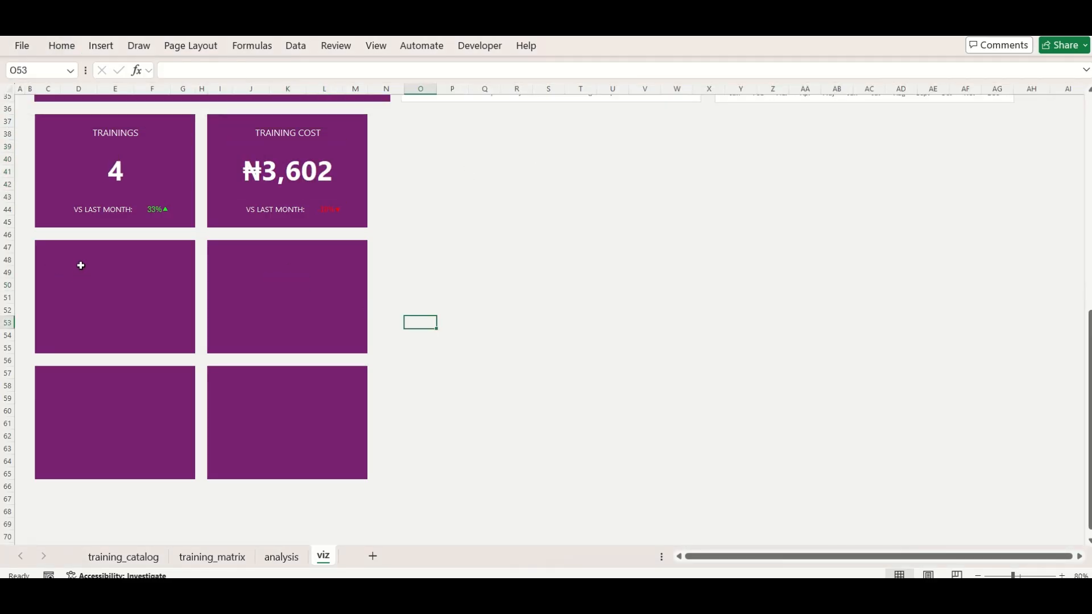
# Copy the finished Trainings card C37:G45 onto the four empty cards at C47, C57, I57 and I47
pyautogui.moveTo(76, 131); pyautogui.dragTo(182, 221)
pyautogui.hotkey('ctrl', 'c')
pyautogui.press('Down')
pyautogui.press('Down')
pyautogui.press('Down')
pyautogui.press('Down')
pyautogui.press('Down')
pyautogui.press('Down')
pyautogui.press('Down')
pyautogui.press('Down')
pyautogui.press('Down')
pyautogui.hotkey('ctrl', 'v')
pyautogui.press('Down')
pyautogui.press('Down')
pyautogui.press('Down')
pyautogui.press('Down')
pyautogui.press('Down')
pyautogui.press('Down')
pyautogui.press('Down')
pyautogui.press('Down')
pyautogui.press('Down')
pyautogui.hotkey('ctrl', 'v')
pyautogui.press('Down')
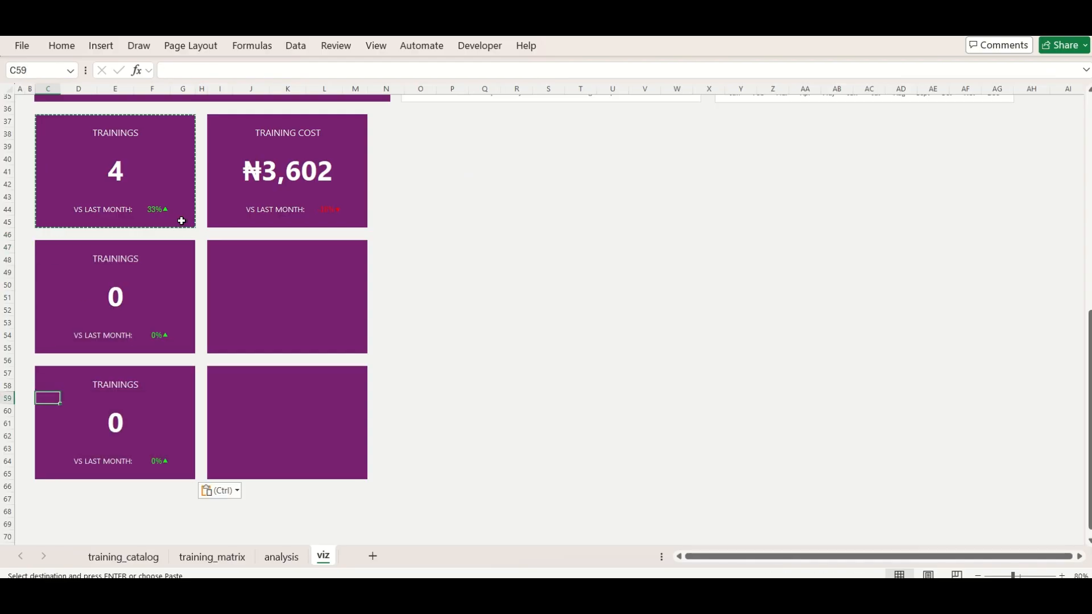
pyautogui.press('Up')
pyautogui.press('Right')
pyautogui.press('Right')
pyautogui.hotkey('ctrl', 'v')
pyautogui.press('Up')
pyautogui.press('Up')
pyautogui.press('Up')
pyautogui.press('Up')
pyautogui.press('Up')
pyautogui.press('Up')
pyautogui.press('Up')
pyautogui.press('Up')
pyautogui.press('Up')
pyautogui.press('Up')
pyautogui.hotkey('ctrl', 'v')
# Rename the headings of the cards at C47 and C57 to TRAINING PARTICIPANTS and TRAINING HOURS
pyautogui.scroll(10, 182, 220)
pyautogui.scroll(-9, 181, 221)
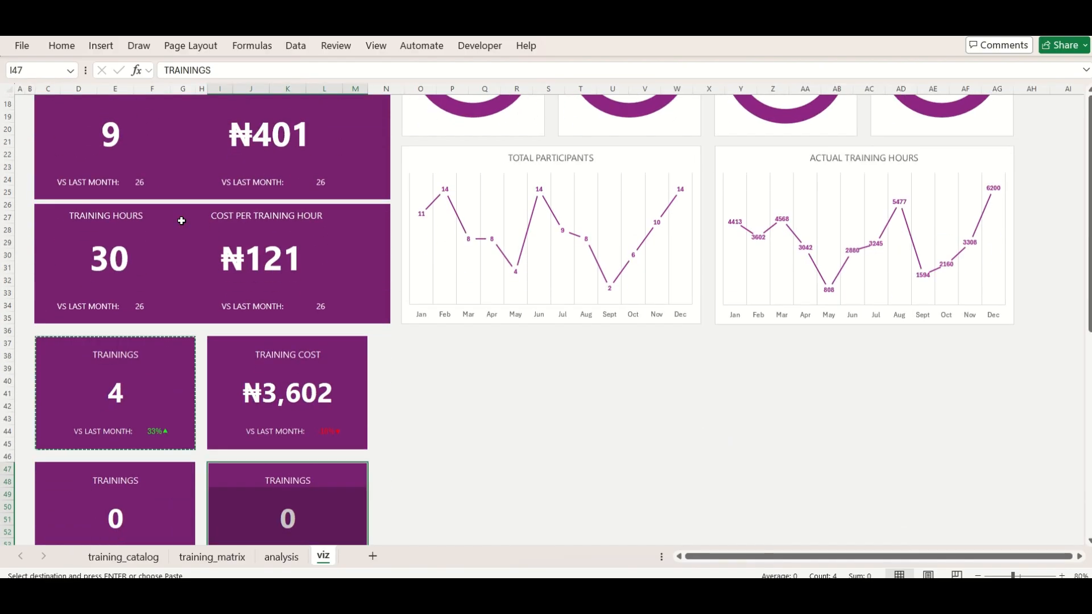
pyautogui.scroll(-2, 182, 220)
pyautogui.click(516, 245)
pyautogui.click(117, 246)
pyautogui.write('TR')
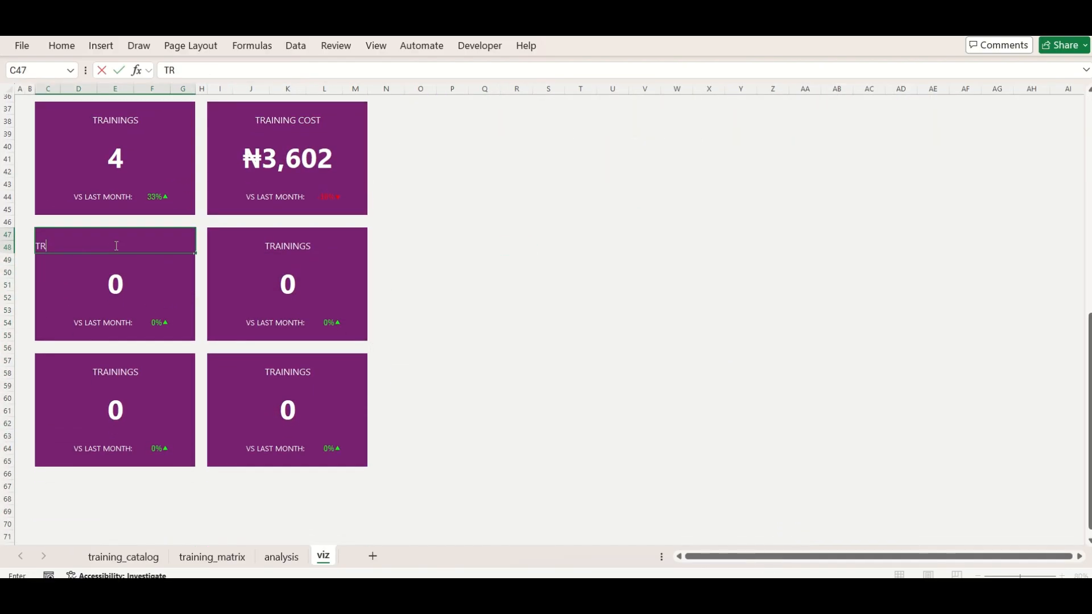
pyautogui.write('AINING PARTICIPANTS')
pyautogui.press('Return')
pyautogui.click(108, 372)
pyautogui.write('TRAINING HOURS')
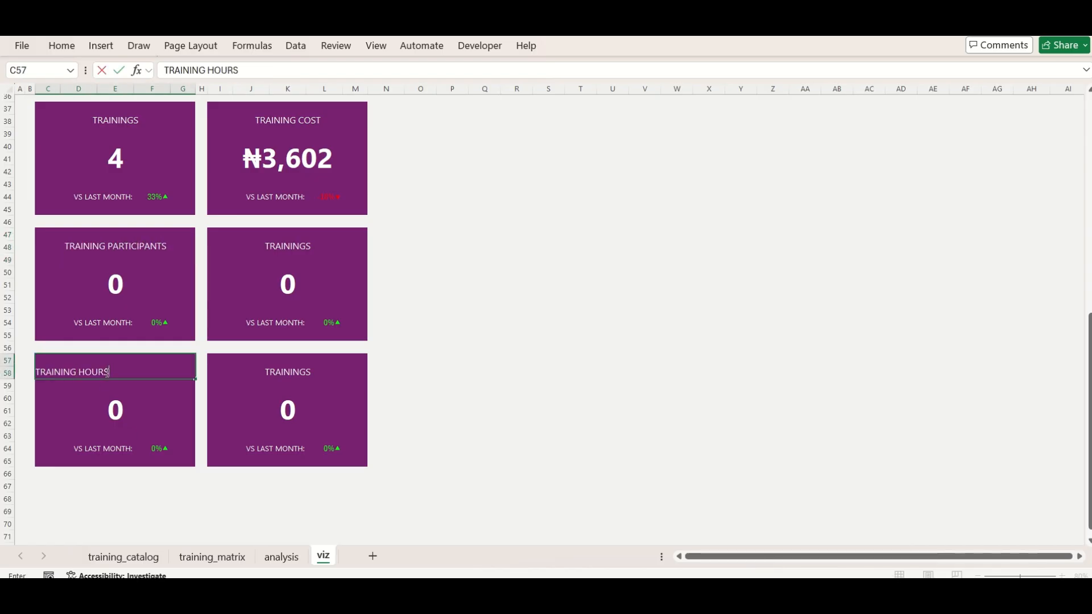
# Rename the headings of the cards at I57 and I47 to COST PER TRAINING HOUR and COST PER PARTICIPANT
pyautogui.click(277, 369)
pyautogui.write('COST PER TRAINI')
pyautogui.click(288, 244)
pyautogui.write('COST PER PARTICIPANT')
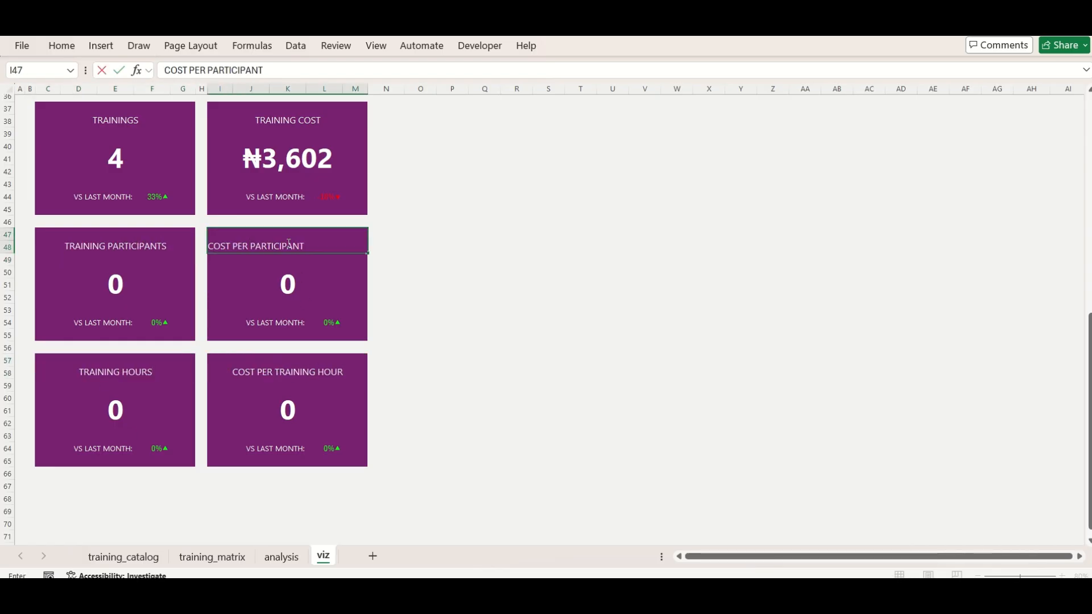
# Link the Training Participants value to analysis cell G20 and the Training Hours value to analysis cell I20
pyautogui.click(115, 284)
pyautogui.write('=')
pyautogui.click(281, 556)
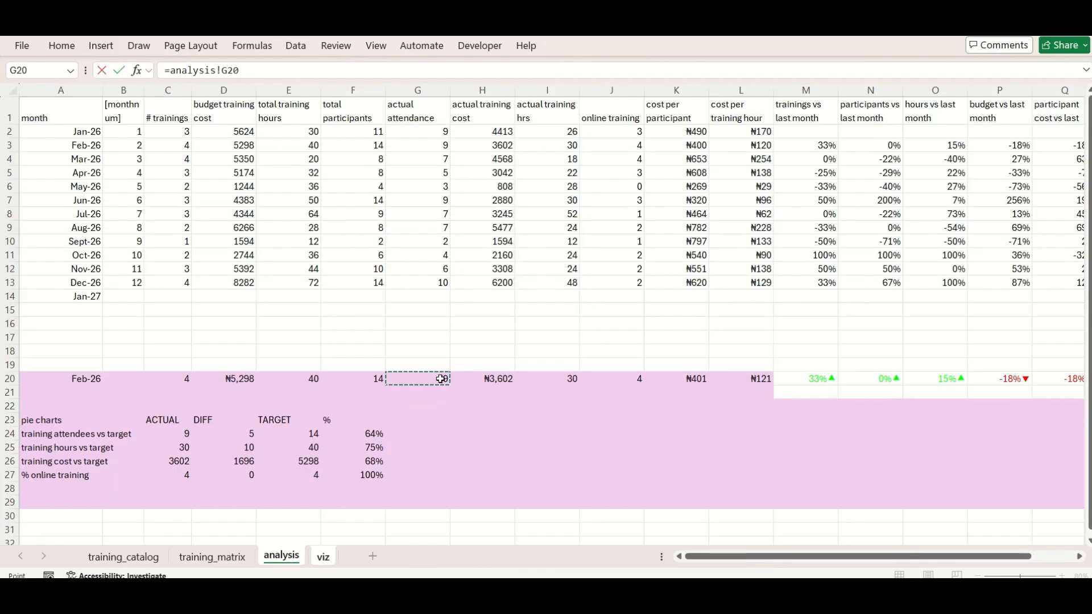
pyautogui.press('Return')
pyautogui.click(195, 415)
pyautogui.write('=')
pyautogui.click(281, 556)
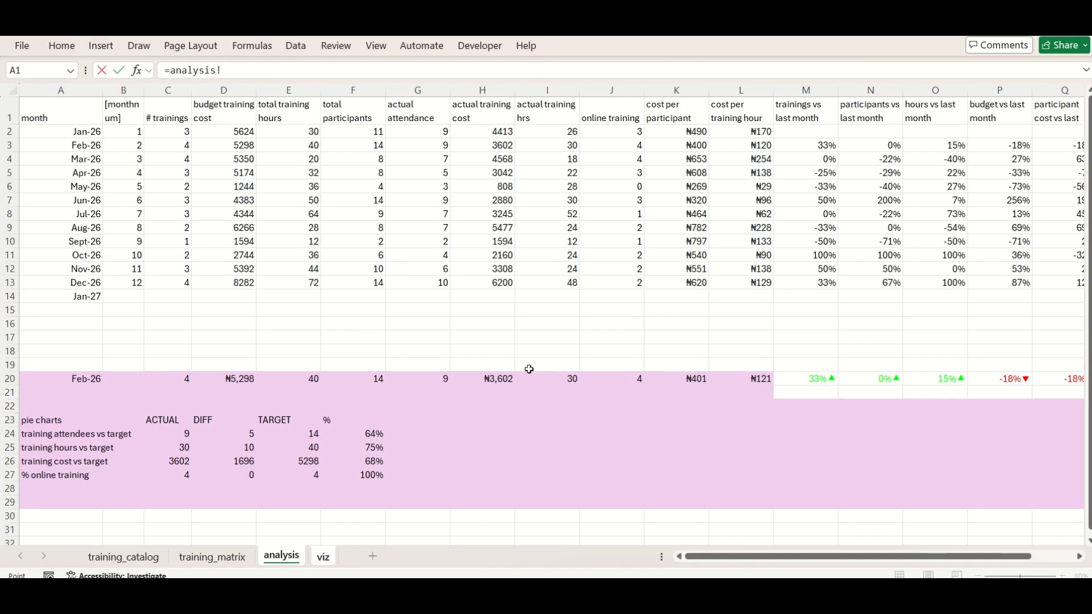
pyautogui.click(569, 380)
pyautogui.press('Return')
# Link the Cost per Participant value to analysis cell K20 and the Cost per Training Hour value to analysis cell L20
pyautogui.click(287, 280)
pyautogui.write('=')
pyautogui.click(281, 556)
pyautogui.click(685, 379)
pyautogui.press('Return')
pyautogui.click(288, 409)
pyautogui.write('=')
pyautogui.click(281, 557)
pyautogui.click(741, 380)
pyautogui.press('Return')
# Copy the Training Cost value's naira format to the Cost per Participant and Cost per Training Hour values
pyautogui.click(283, 166)
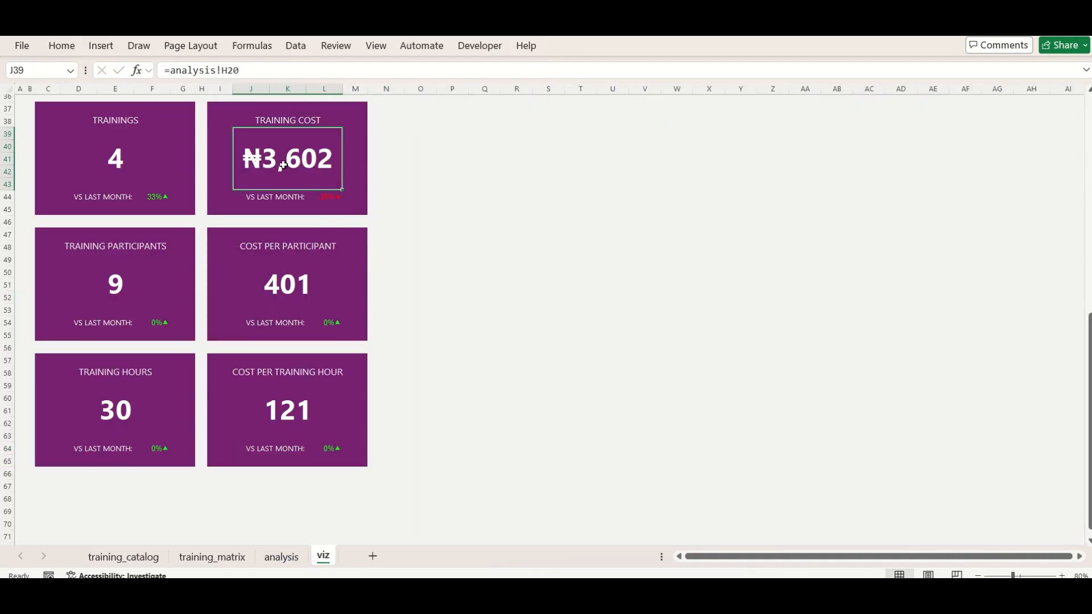
pyautogui.rightClick(318, 164)
pyautogui.doubleClick(500, 83)
pyautogui.click(298, 280)
pyautogui.click(285, 418)
pyautogui.press('Escape')
# Link the monthly change in F54 to analysis cell N20 for participants and F64 to analysis cell O20 for hours
pyautogui.click(157, 323)
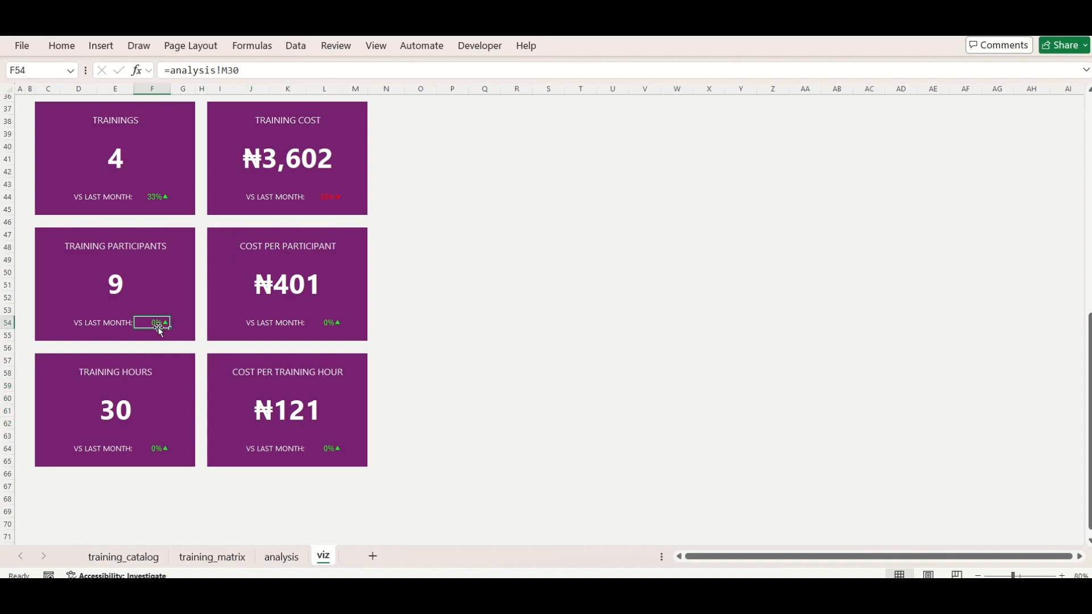
pyautogui.write('=')
pyautogui.click(281, 557)
pyautogui.click(851, 380)
pyautogui.press('Return')
pyautogui.click(156, 448)
pyautogui.write('=')
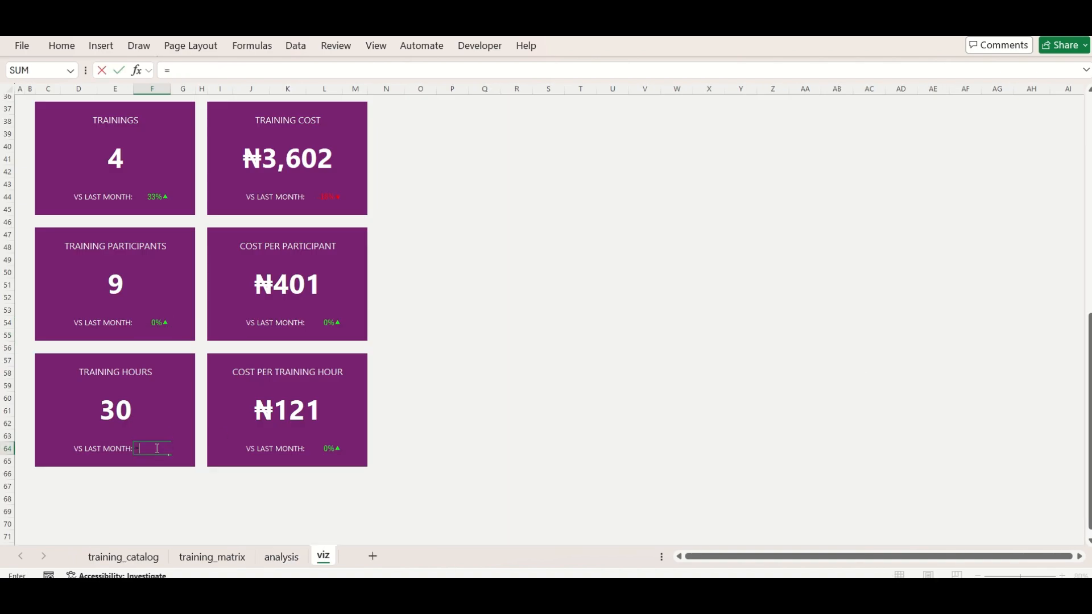
pyautogui.click(281, 556)
pyautogui.click(927, 378)
pyautogui.press('Return')
# Link the monthly changes in L54 and L64 to the row 20 participant-cost and hours-cost changes on the analysis sheet
pyautogui.click(328, 323)
pyautogui.write('=')
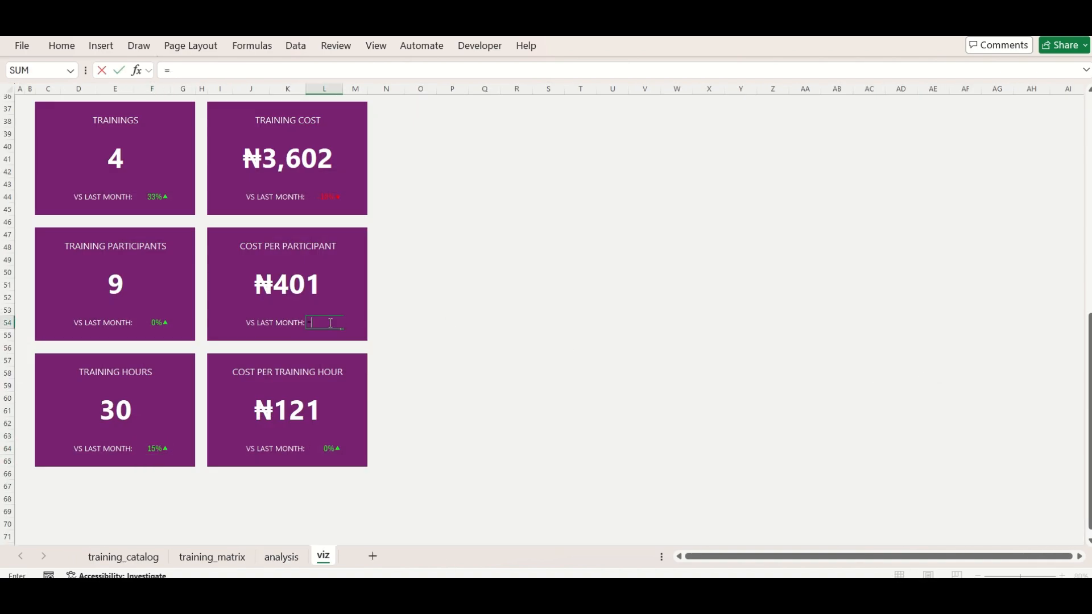
pyautogui.click(281, 556)
pyautogui.hscroll(3, 954, 412)
pyautogui.click(839, 381)
pyautogui.press('Return')
pyautogui.click(324, 449)
pyautogui.write('=')
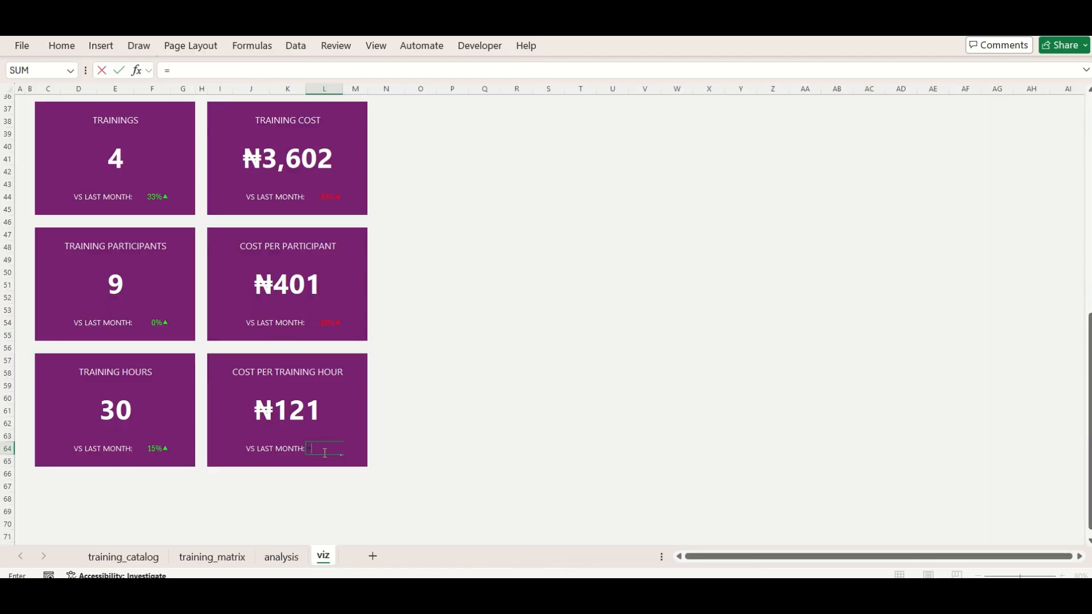
pyautogui.click(281, 557)
pyautogui.click(950, 378)
pyautogui.press('Return')
# Move the Total Participants and Actual Training Hours charts beside the new KPI cards, level with the lower rows of cards
pyautogui.scroll(10, 487, 264)
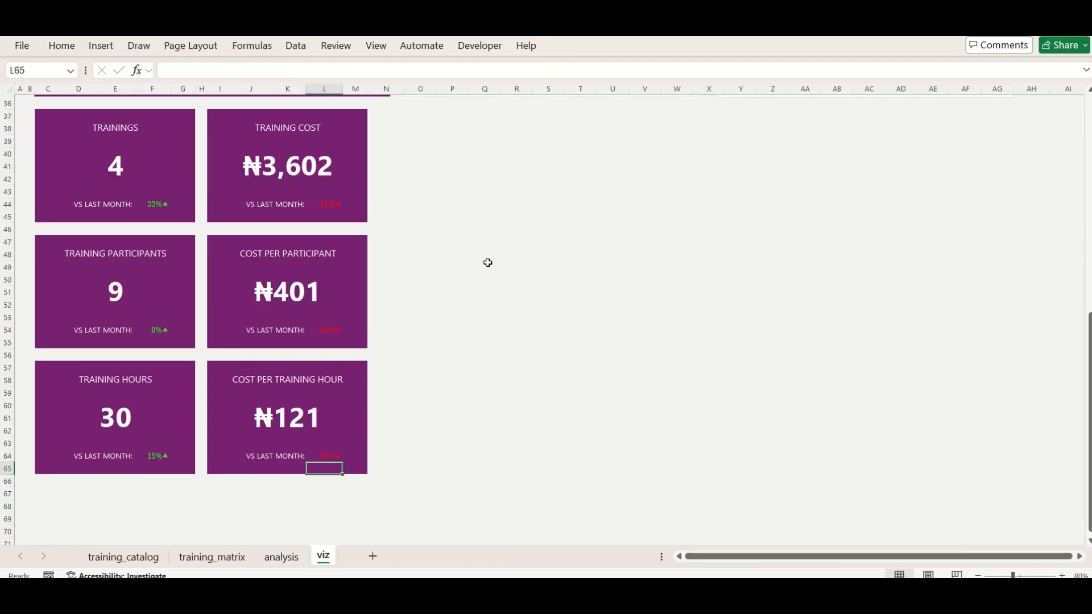
pyautogui.click(459, 294)
pyautogui.keyDown('ctrl'); pyautogui.click(819, 294); pyautogui.keyUp('ctrl')
pyautogui.hotkey('ctrl', 'x')
pyautogui.scroll(-10, 427, 281)
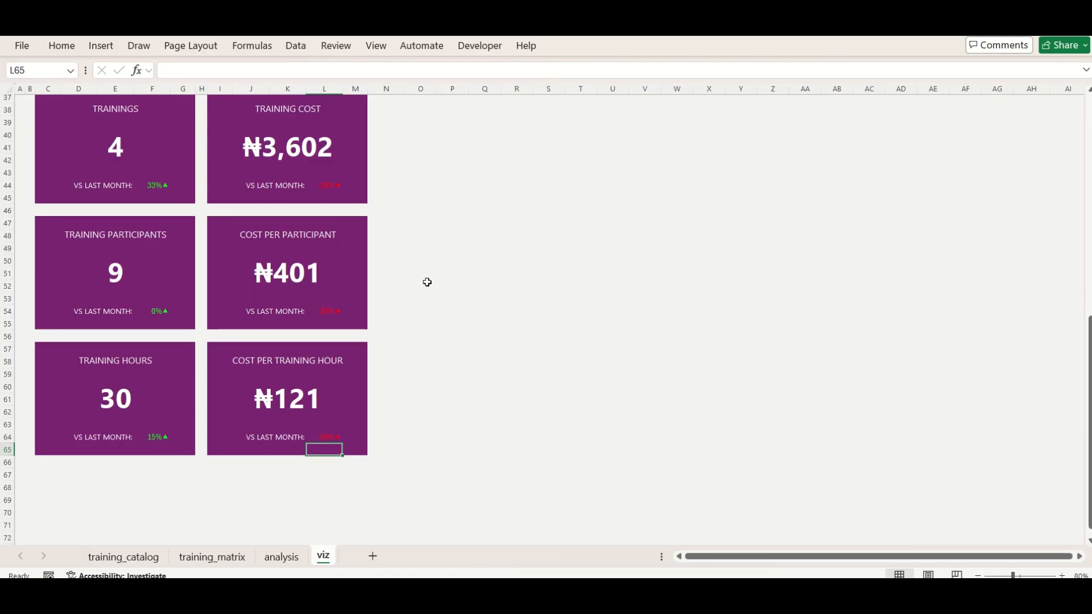
pyautogui.click(424, 299)
pyautogui.hotkey('ctrl', 'v')
pyautogui.moveTo(478, 301); pyautogui.dragTo(457, 295)
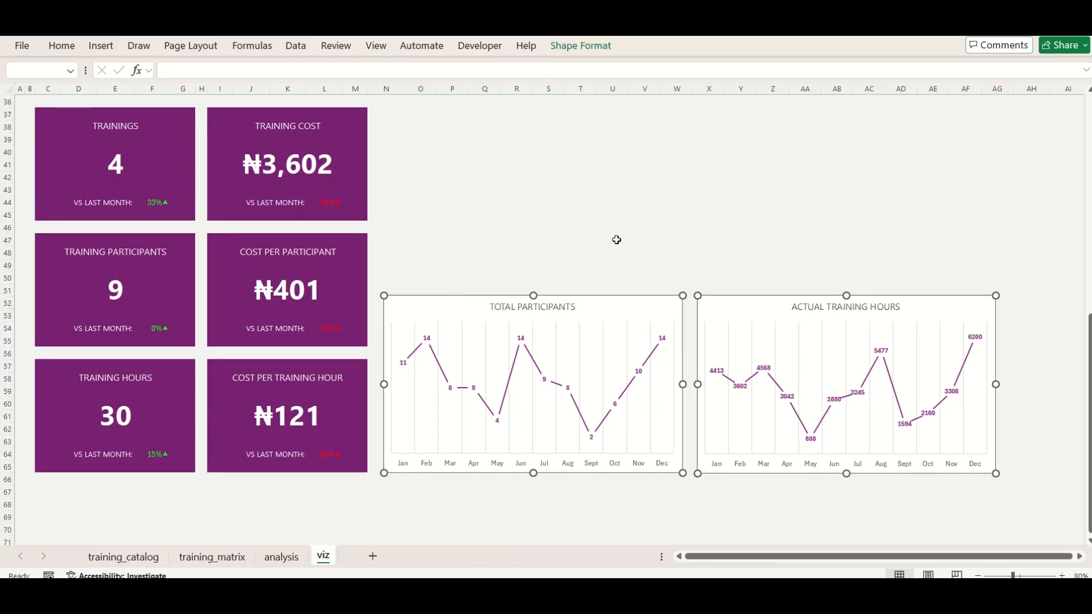
# Move the four doughnut charts with their percentage labels beside the new KPI cards, directly above the two line charts
pyautogui.scroll(10, 617, 239)
pyautogui.click(940, 262)
pyautogui.keyDown('ctrl'); pyautogui.click(787, 265); pyautogui.keyUp('ctrl')
pyautogui.keyDown('ctrl'); pyautogui.click(634, 236); pyautogui.keyUp('ctrl')
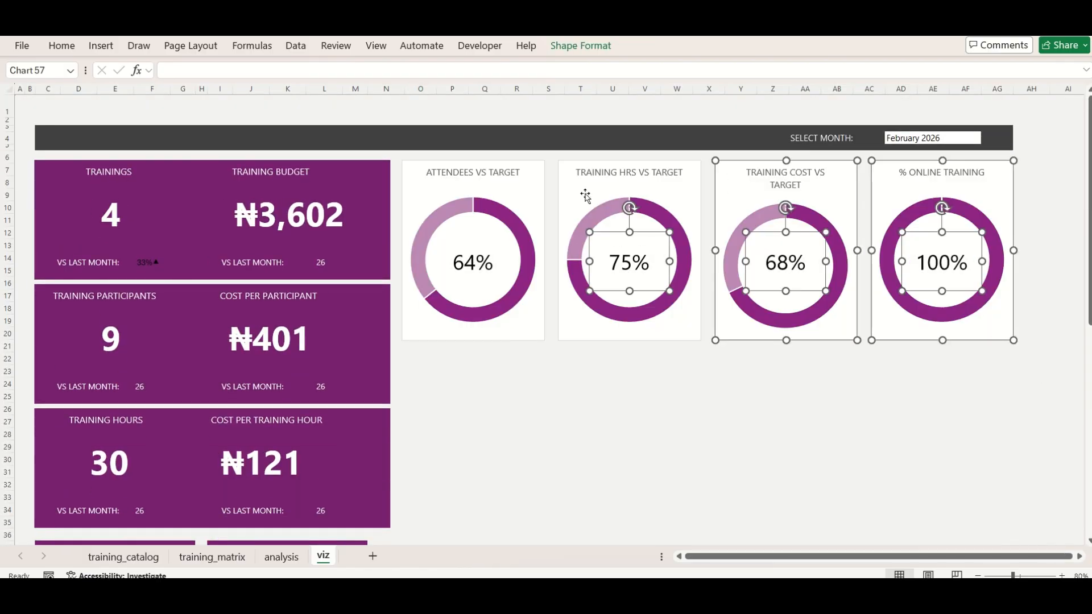
pyautogui.keyDown('ctrl'); pyautogui.click(430, 189); pyautogui.keyUp('ctrl')
pyautogui.hotkey('ctrl', 'x')
pyautogui.scroll(-12, 487, 401)
pyautogui.scroll(1, 402, 139)
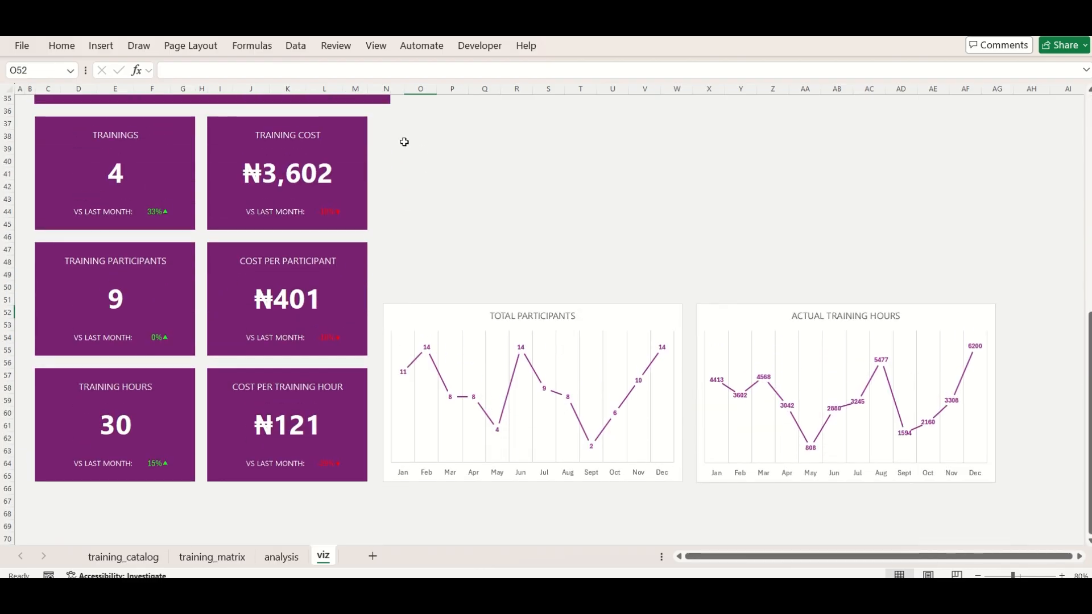
pyautogui.click(390, 110)
pyautogui.hotkey('ctrl', 'v')
pyautogui.moveTo(407, 107); pyautogui.dragTo(422, 107)
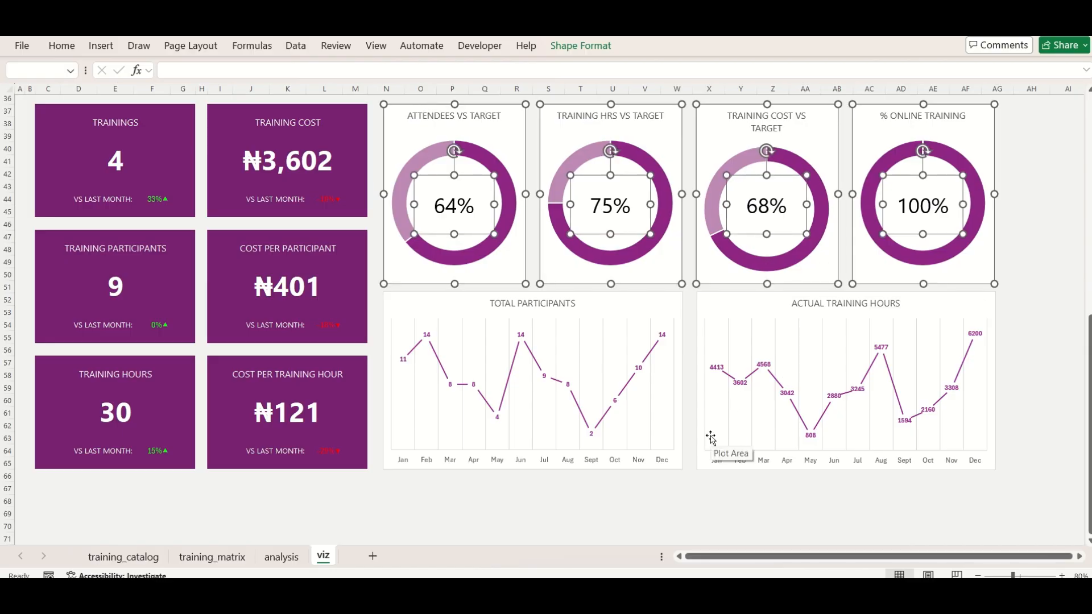
# Nudge the Actual Training Hours chart slightly left to align it with the Training Cost vs Target doughnut above
pyautogui.click(1024, 388)
pyautogui.moveTo(994, 305); pyautogui.dragTo(991, 306)
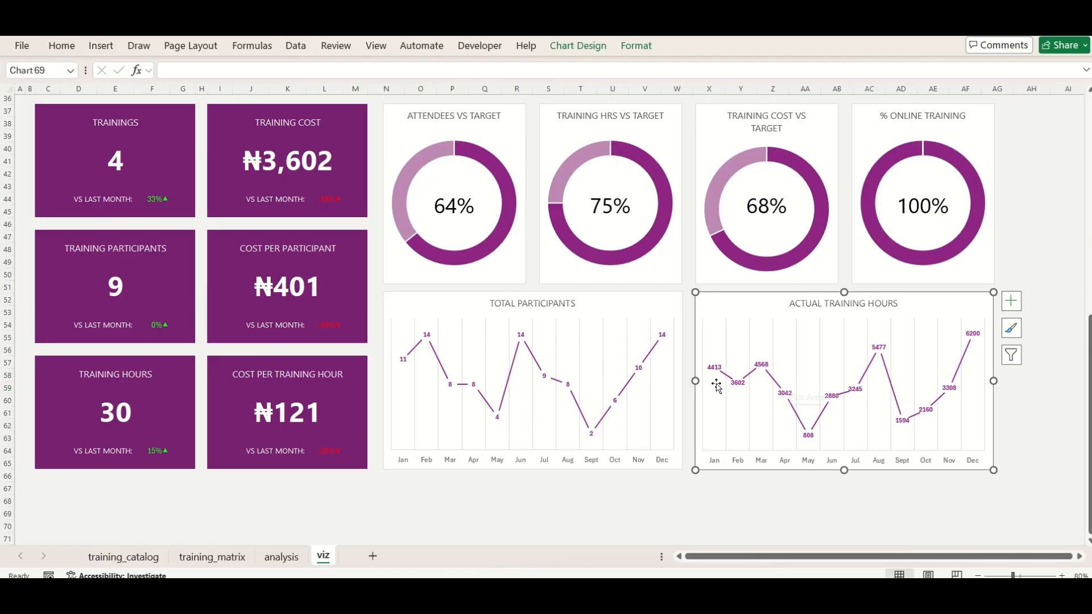
pyautogui.click(451, 508)
# Delete rows 7 to 35, which hold the old KPI card area
pyautogui.scroll(10, 446, 475)
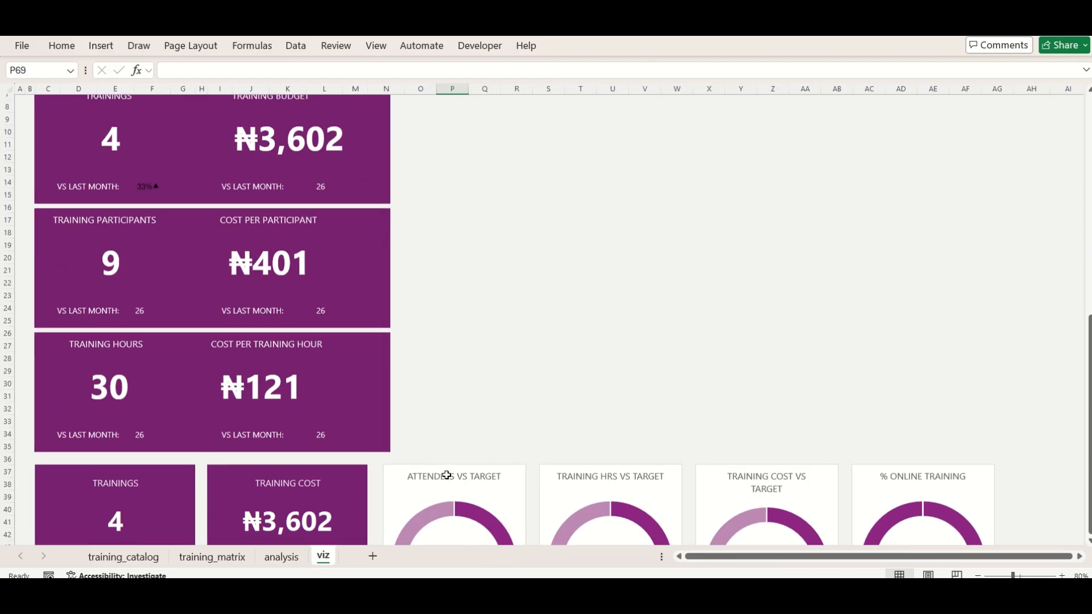
pyautogui.moveTo(7, 467); pyautogui.dragTo(7, 106)
pyautogui.rightClick(7, 112)
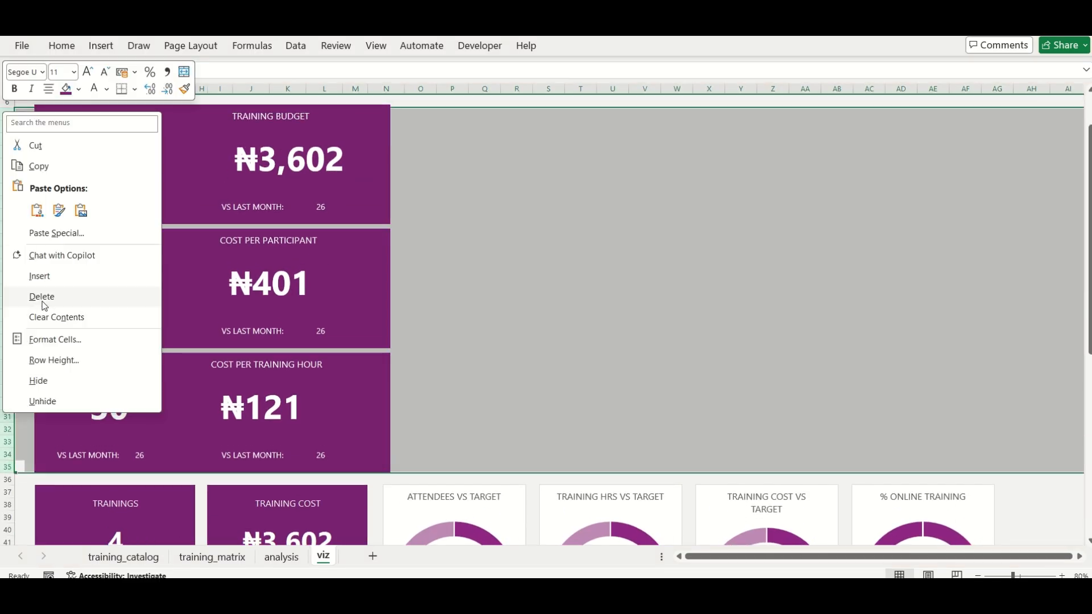
pyautogui.click(42, 296)
# Delete the leftover shapes from the old KPI cards below the header bar
pyautogui.click(378, 164)
pyautogui.press('Delete')
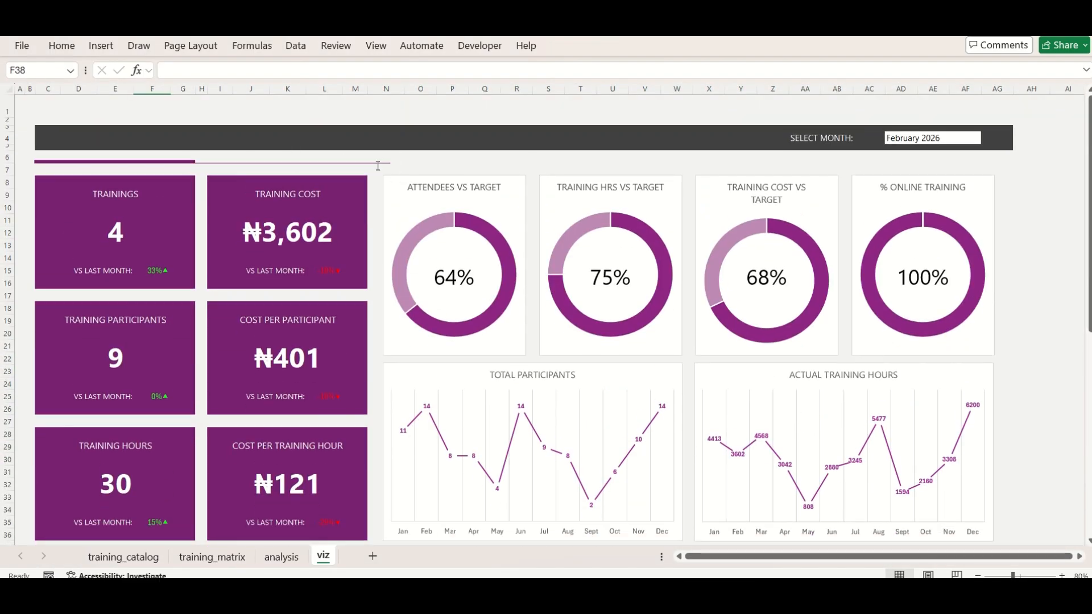
pyautogui.click(377, 163)
pyautogui.press('Delete')
pyautogui.click(178, 163)
pyautogui.press('Delete')
pyautogui.click(177, 163)
pyautogui.press('Delete')
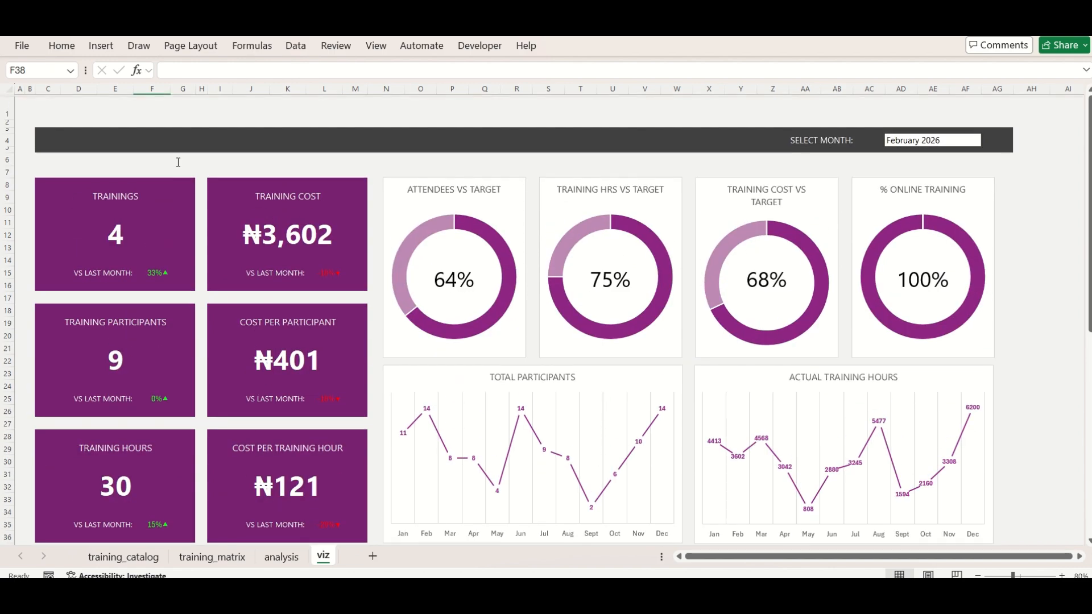
# Narrow column AG so the dark header bar ends level with the right edge of the charts
pyautogui.moveTo(1013, 91); pyautogui.dragTo(995, 93)
pyautogui.click(1018, 183)
pyautogui.scroll(-1, 1018, 182)
pyautogui.scroll(1, 1018, 182)
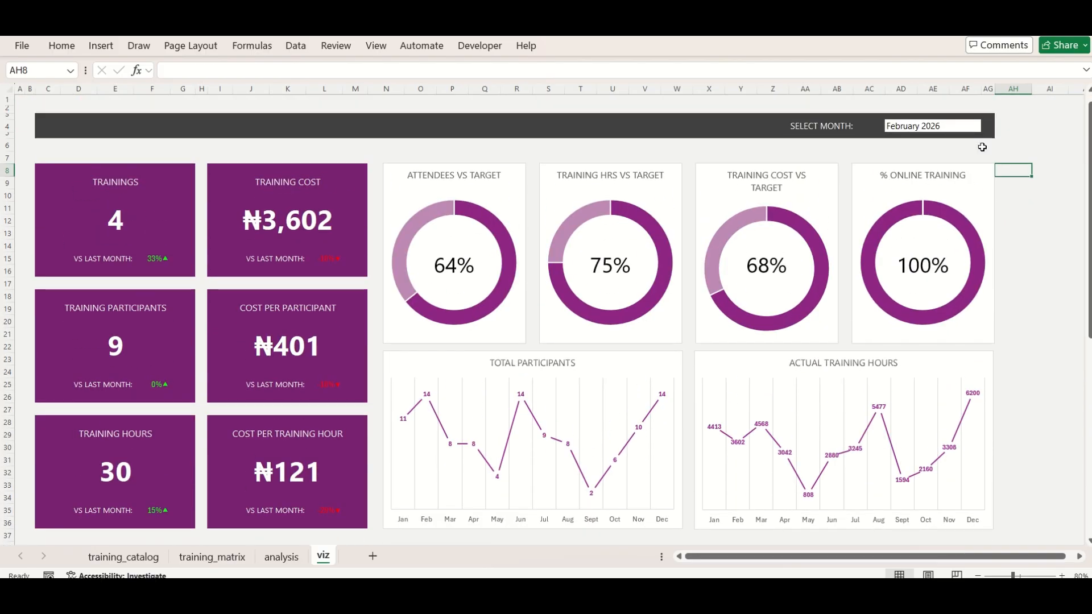
# Test the month selector by switching the dashboard to March 2026 and finally to August 2026
pyautogui.click(967, 126)
pyautogui.click(988, 126)
pyautogui.click(910, 166)
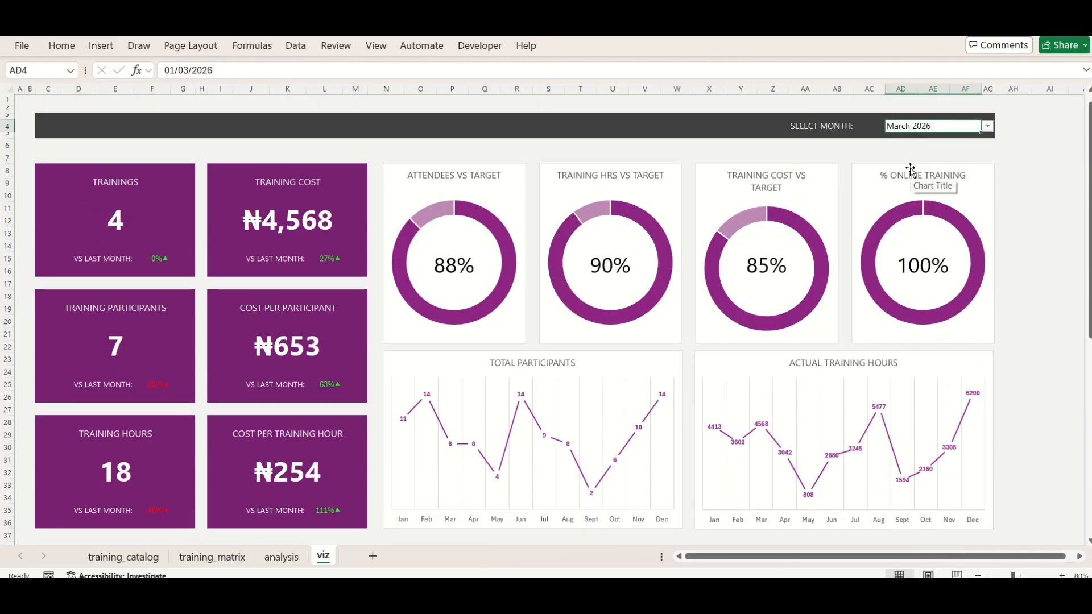
pyautogui.click(988, 126)
pyautogui.click(922, 175)
pyautogui.click(988, 126)
pyautogui.click(932, 223)
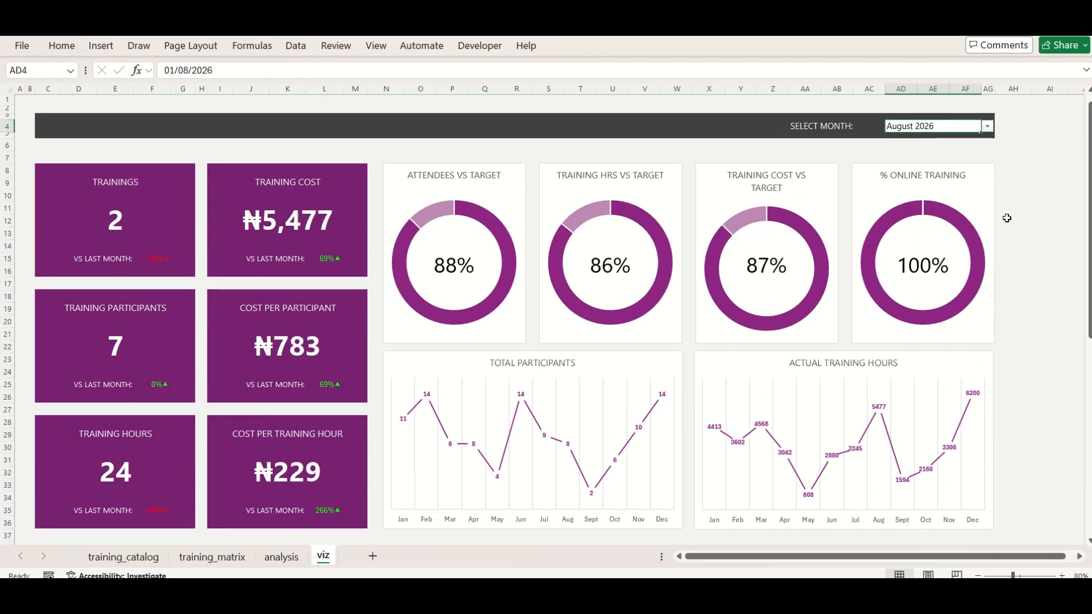
# Enter the title "Learning & Development - Monthly Performance Report" above the header bar and insert a blank row above it
pyautogui.click(105, 100)
pyautogui.write('lEARNING')
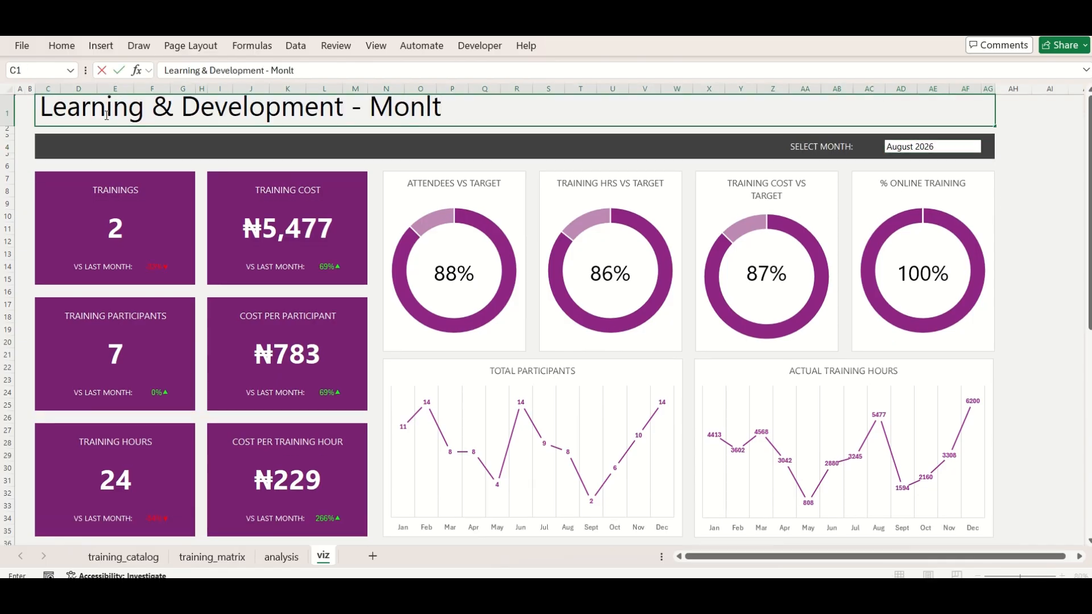
pyautogui.click(11, 120)
pyautogui.hotkey('ctrl', 'shift', '+')
pyautogui.click(26, 163)
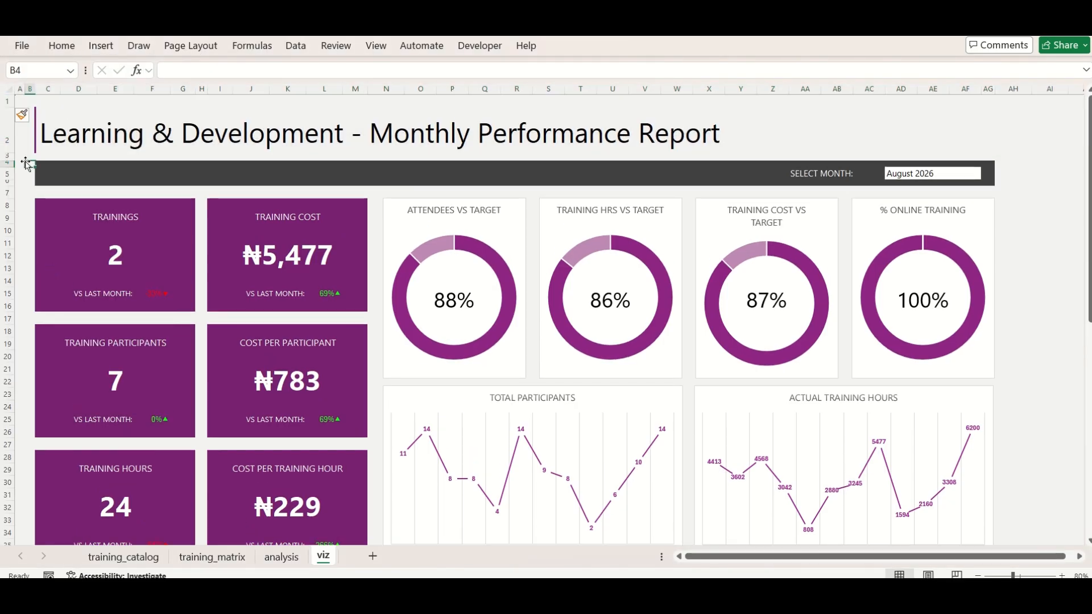
# Fill the merged title cell with light pink
pyautogui.click(74, 123)
pyautogui.click(69, 49)
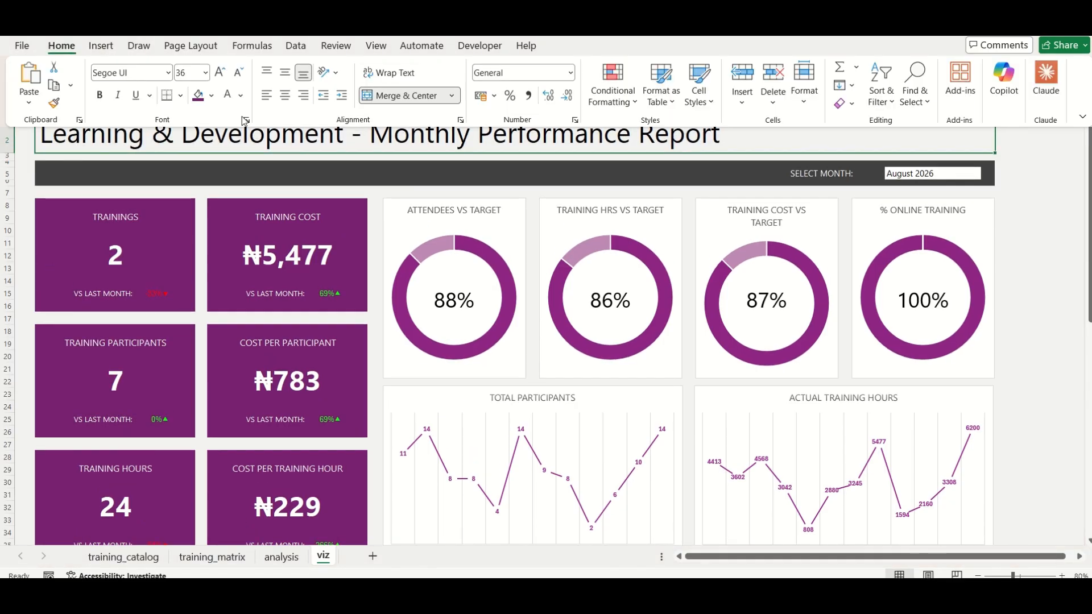
pyautogui.click(211, 95)
pyautogui.click(357, 193)
pyautogui.click(1061, 231)
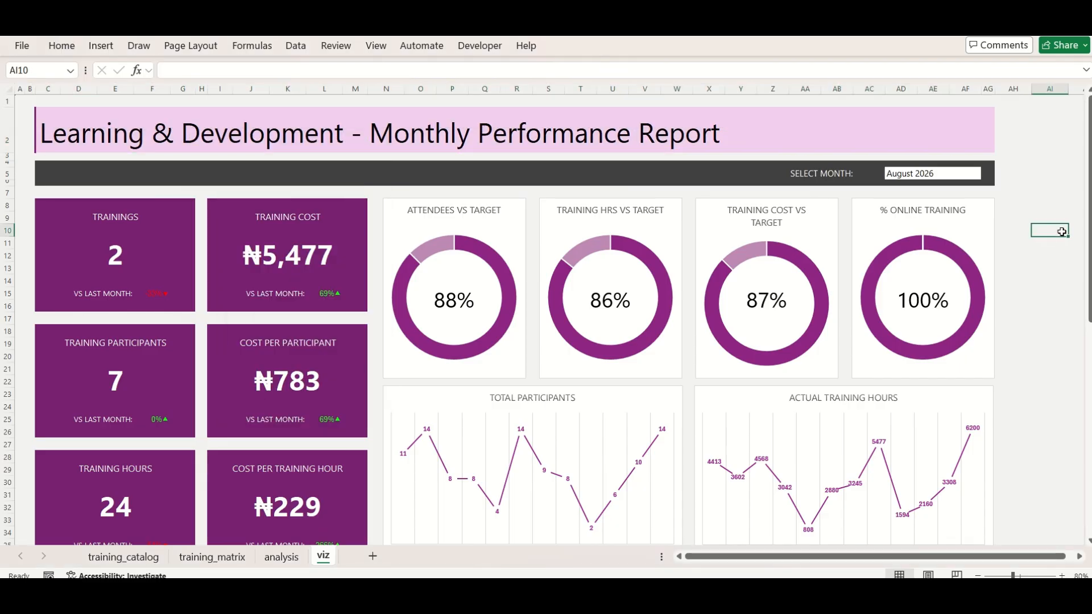
pyautogui.scroll(-1, 1062, 232)
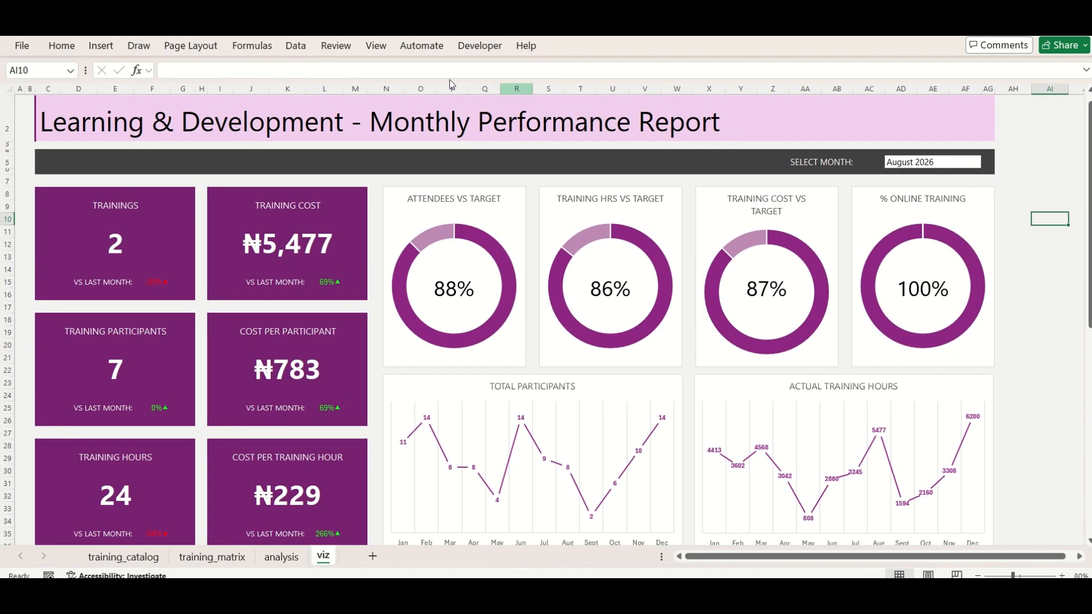
pyautogui.click(376, 45)
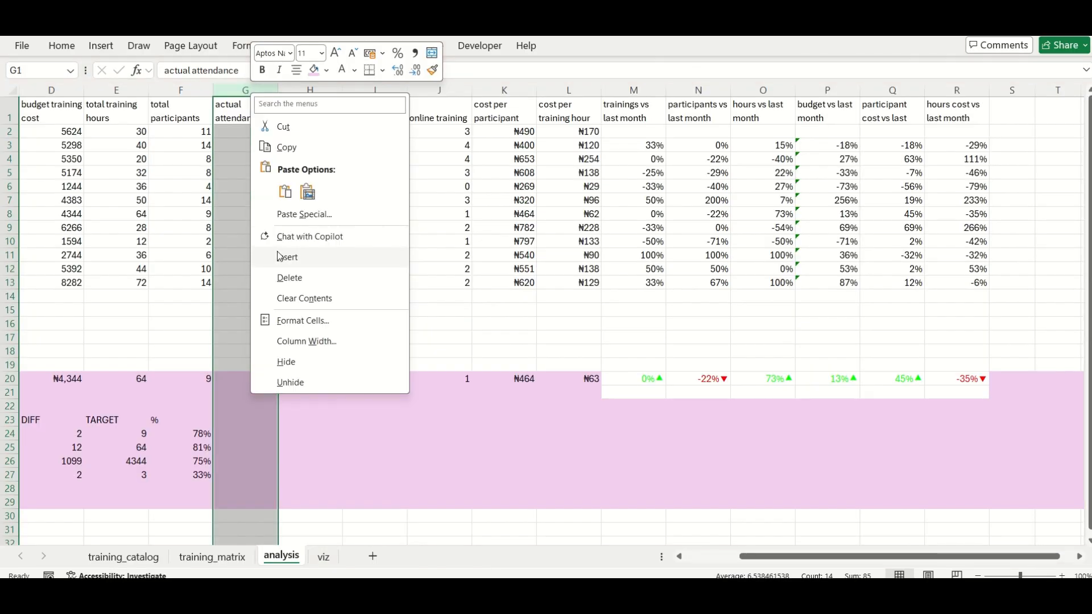
# Insert a blank column after total participants and another after actual training hrs on the analysis sheet
pyautogui.click(280, 255)
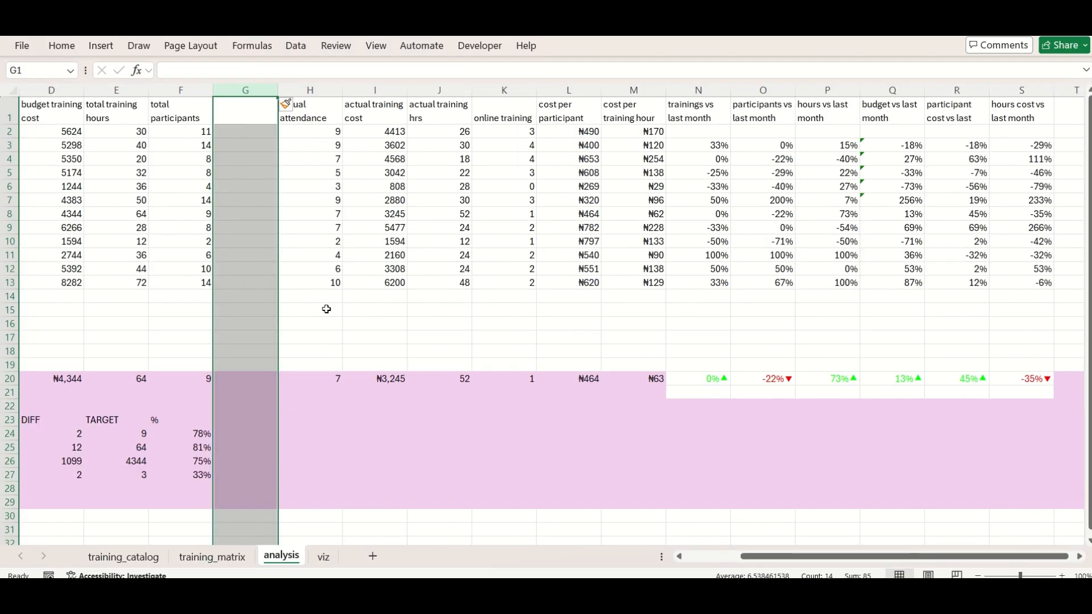
pyautogui.click(322, 558)
pyautogui.click(295, 556)
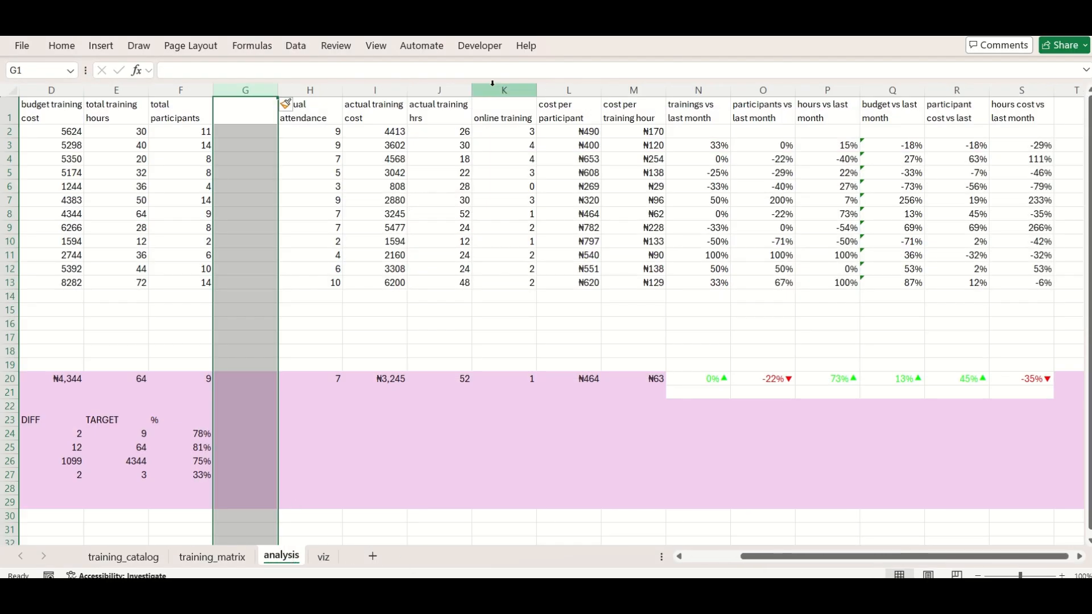
pyautogui.rightClick(489, 90)
pyautogui.click(518, 253)
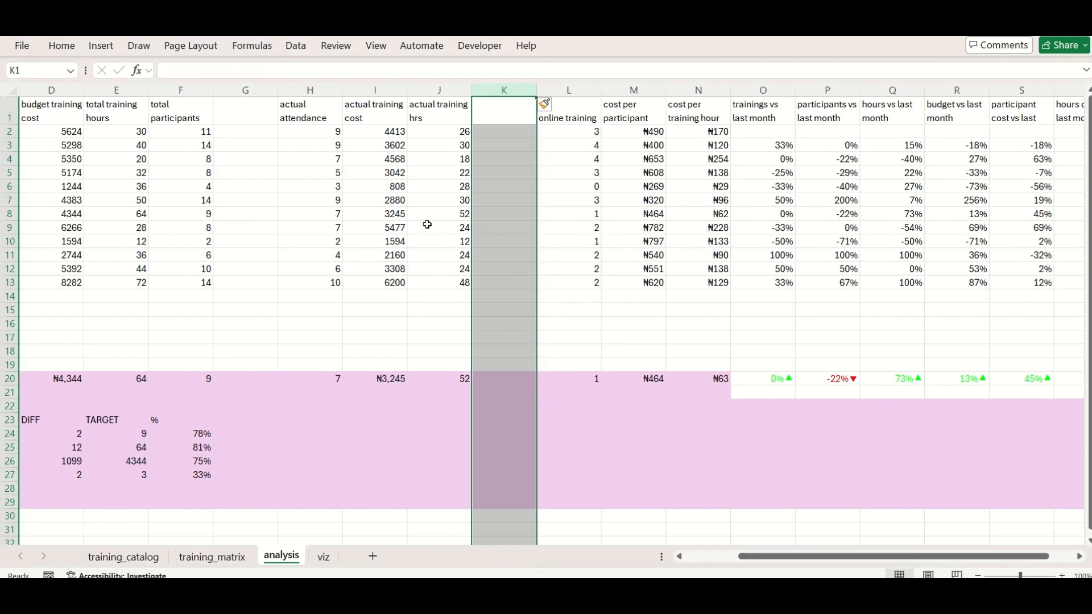
# Fill the [monthnum] column B and the blank columns G and K with yellow
pyautogui.keyDown('ctrl'); pyautogui.click(242, 87); pyautogui.keyUp('ctrl')
pyautogui.hscroll(-3, 276, 280)
pyautogui.keyDown('ctrl'); pyautogui.click(123, 90); pyautogui.keyUp('ctrl')
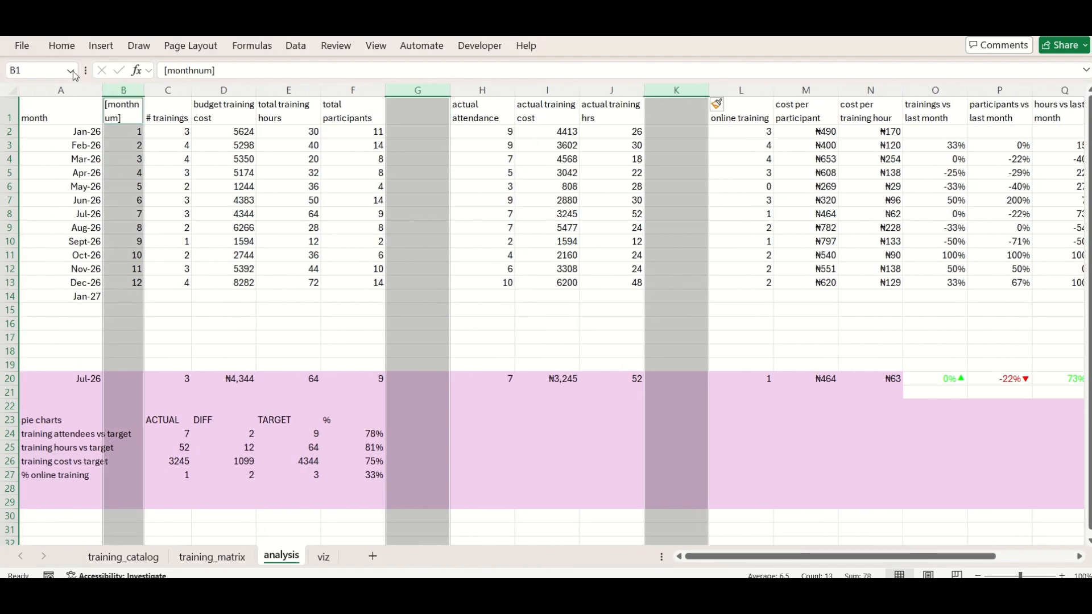
pyautogui.click(61, 48)
pyautogui.click(211, 95)
pyautogui.click(258, 313)
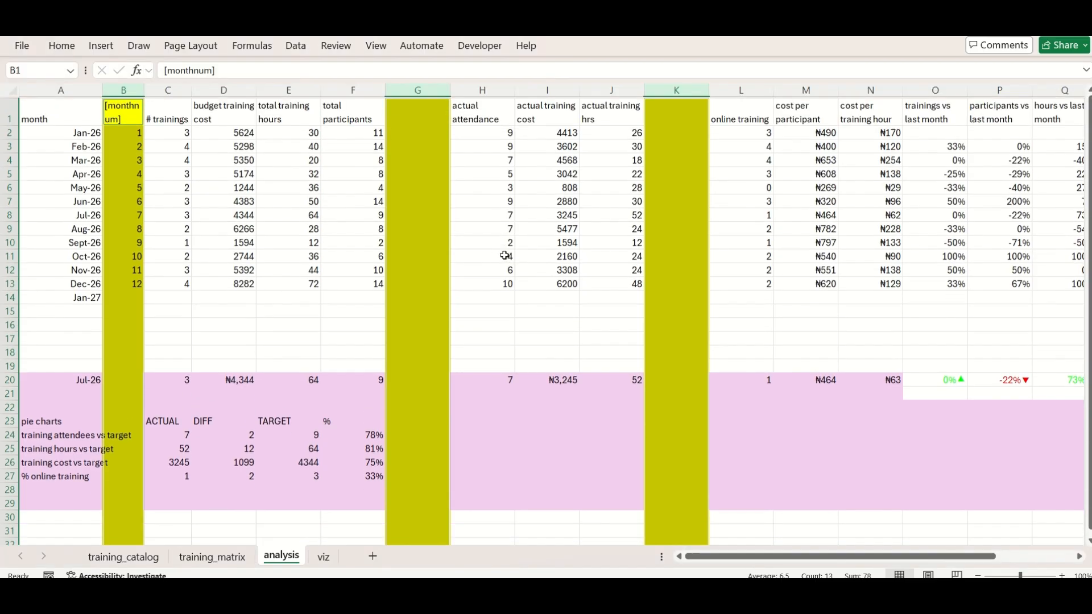
# Enter the header [selmonth] in G1 and K1, and fill column G's selected-month formula down to row 13
pyautogui.click(413, 115)
pyautogui.write('[selmont')
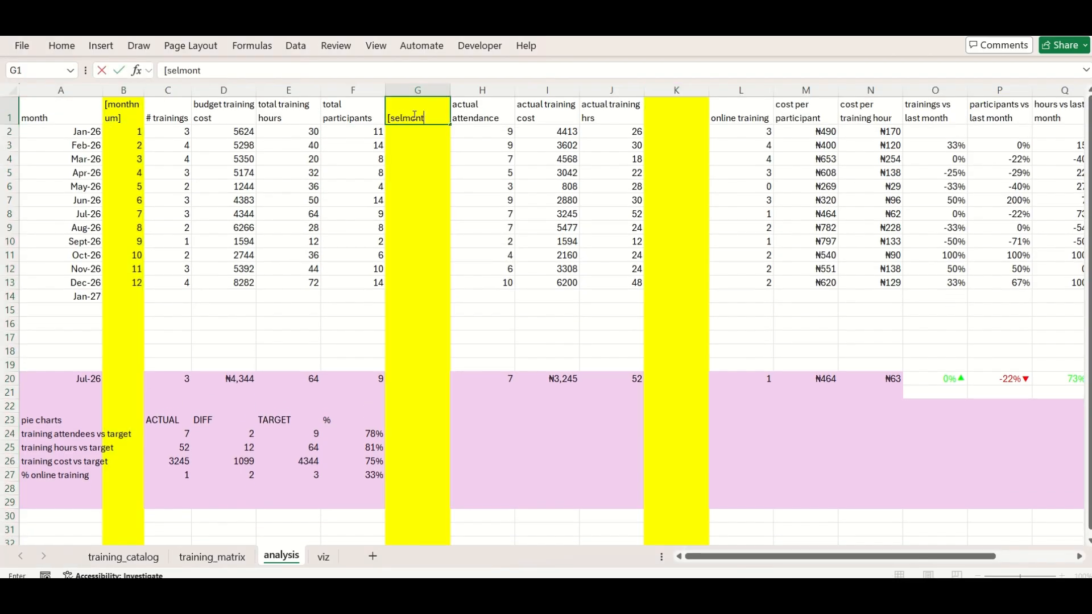
pyautogui.press('Right')
pyautogui.press('Right')
pyautogui.press('Right')
pyautogui.press('Right')
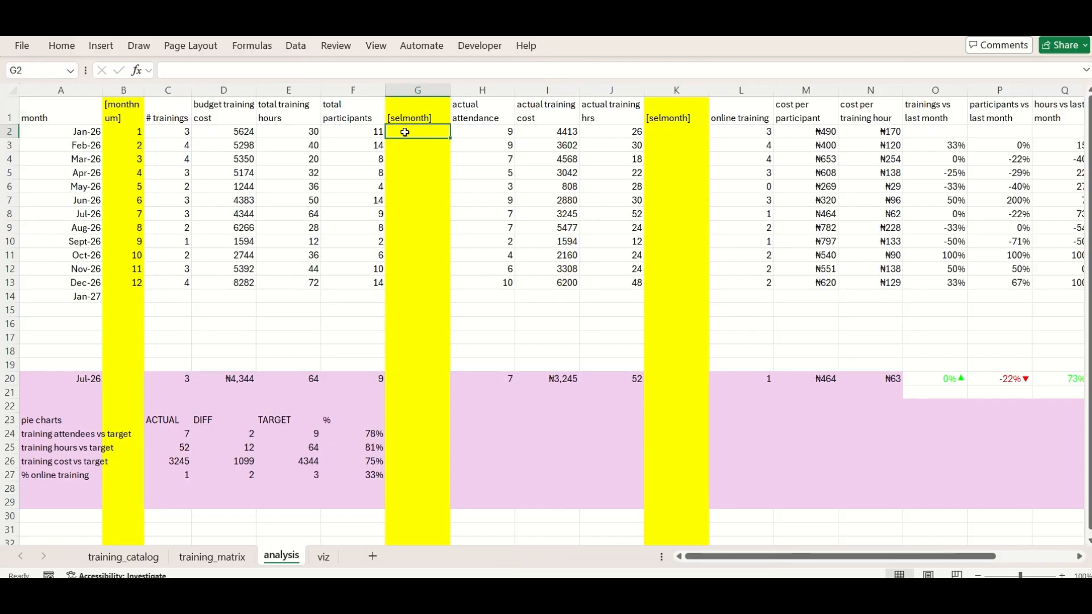
pyautogui.doubleClick(450, 138)
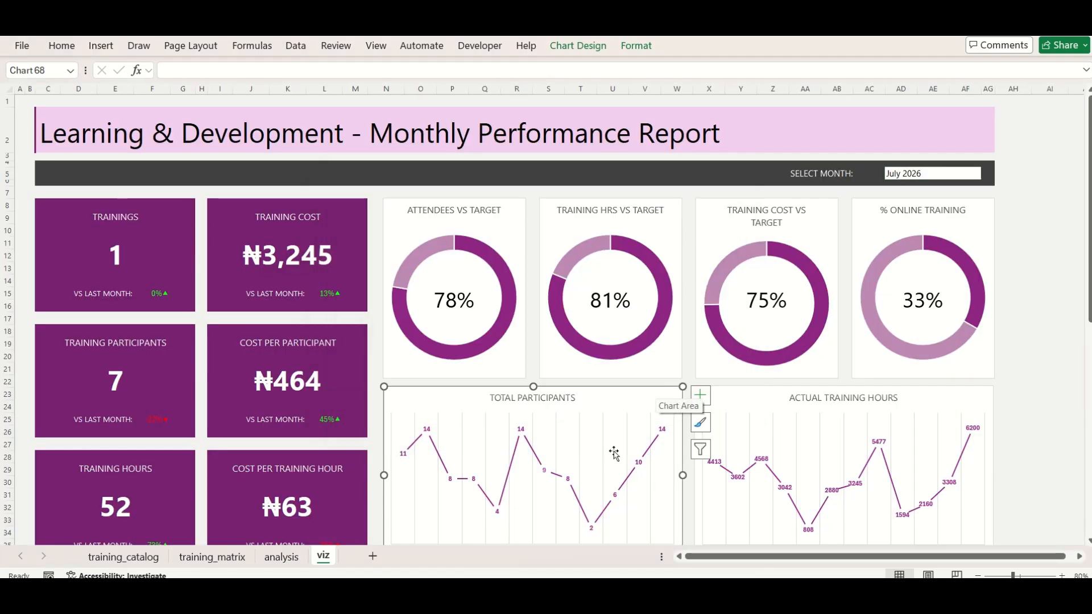
# Check the source range and series of the Total Participants chart on the viz sheet
pyautogui.scroll(-1, 615, 453)
pyautogui.click(577, 46)
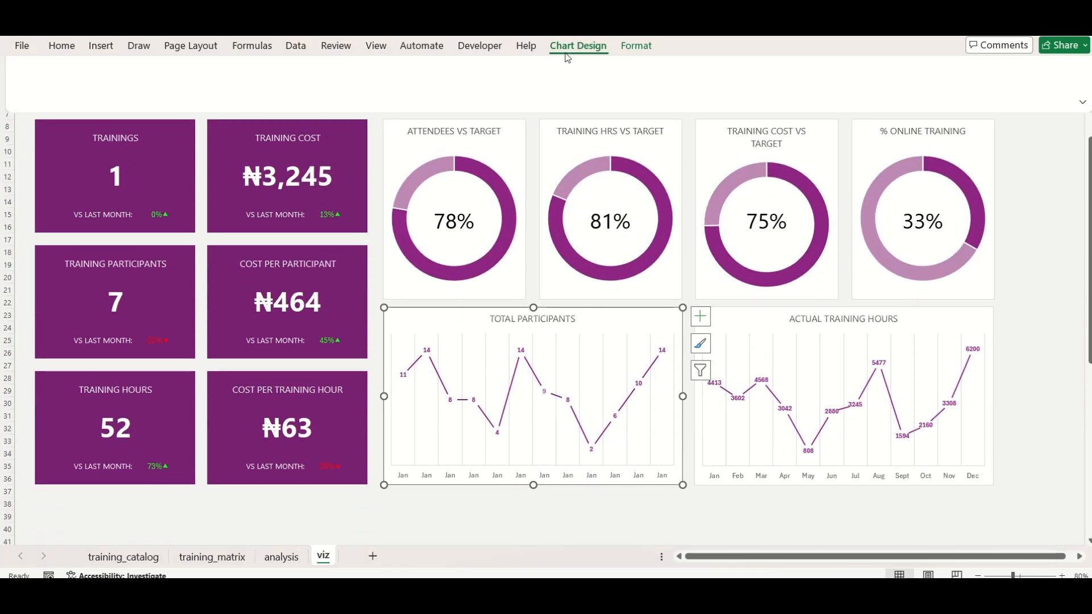
pyautogui.click(742, 86)
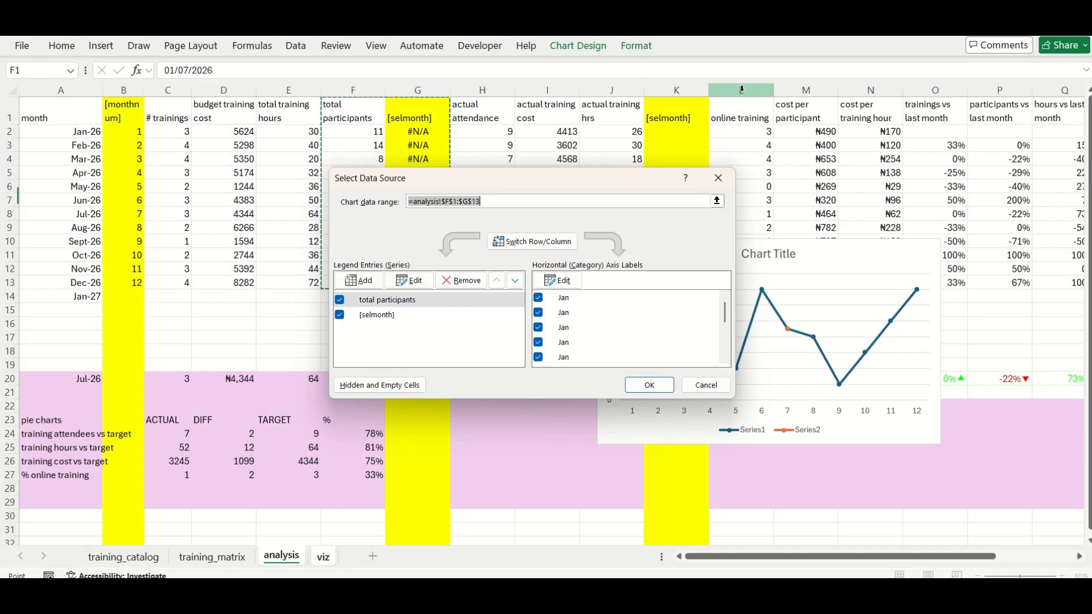
pyautogui.click(721, 180)
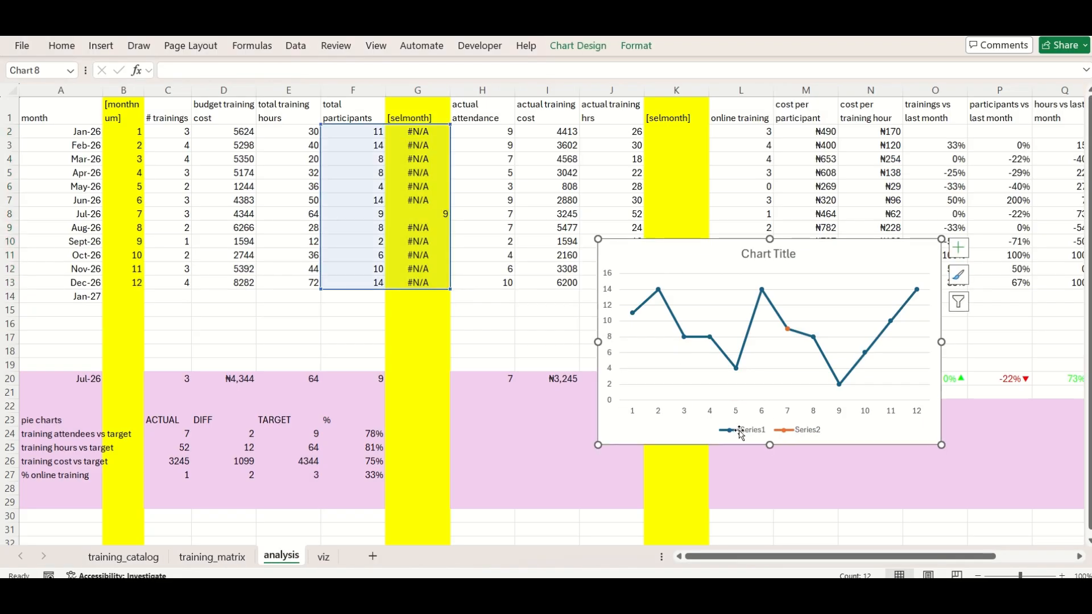
# Remove the legend from the F2:G13 line chart on the analysis sheet and apply a purple palette with Style 7
pyautogui.click(741, 431)
pyautogui.press('Delete')
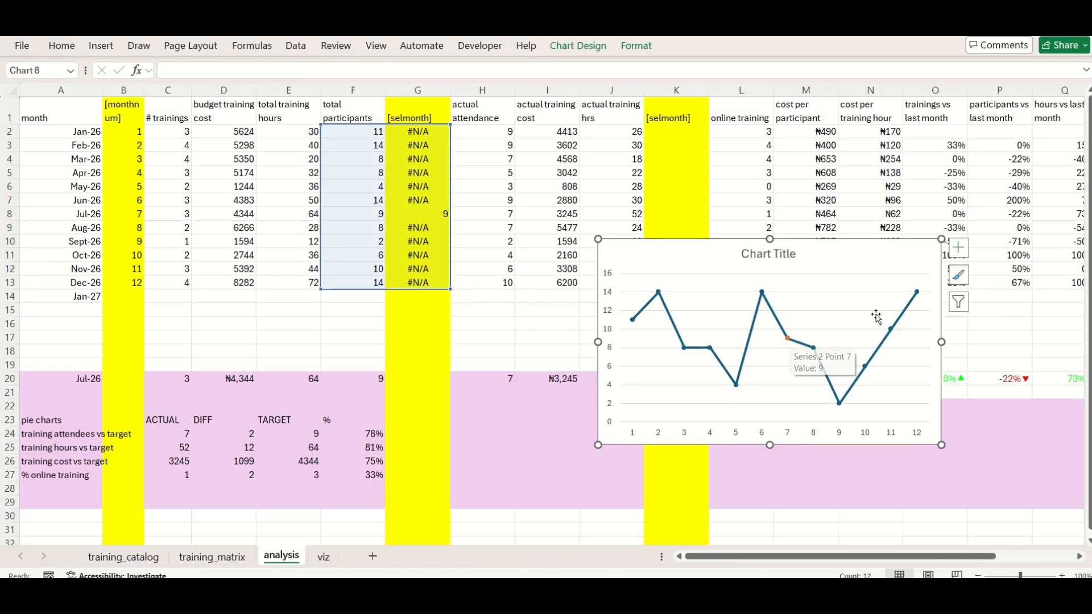
pyautogui.click(959, 248)
pyautogui.click(636, 46)
pyautogui.click(577, 46)
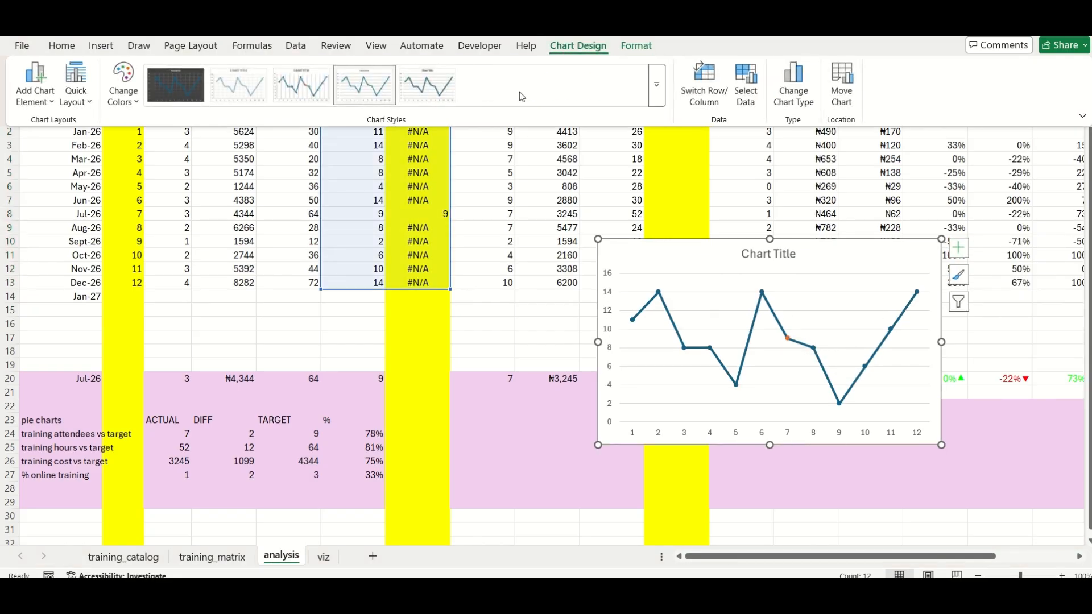
pyautogui.click(130, 90)
pyautogui.click(147, 348)
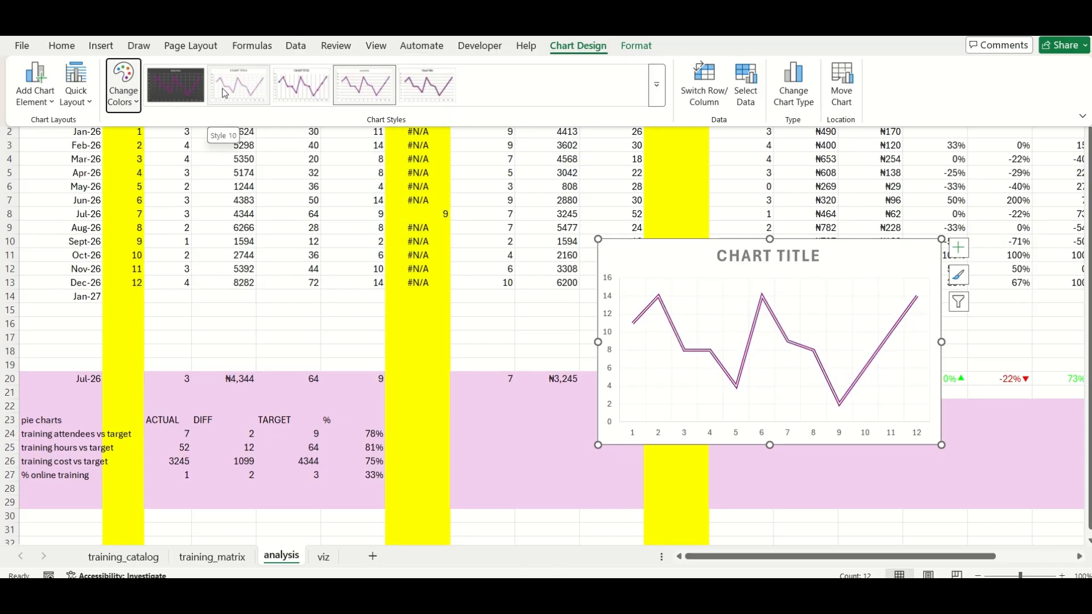
pyautogui.click(657, 84)
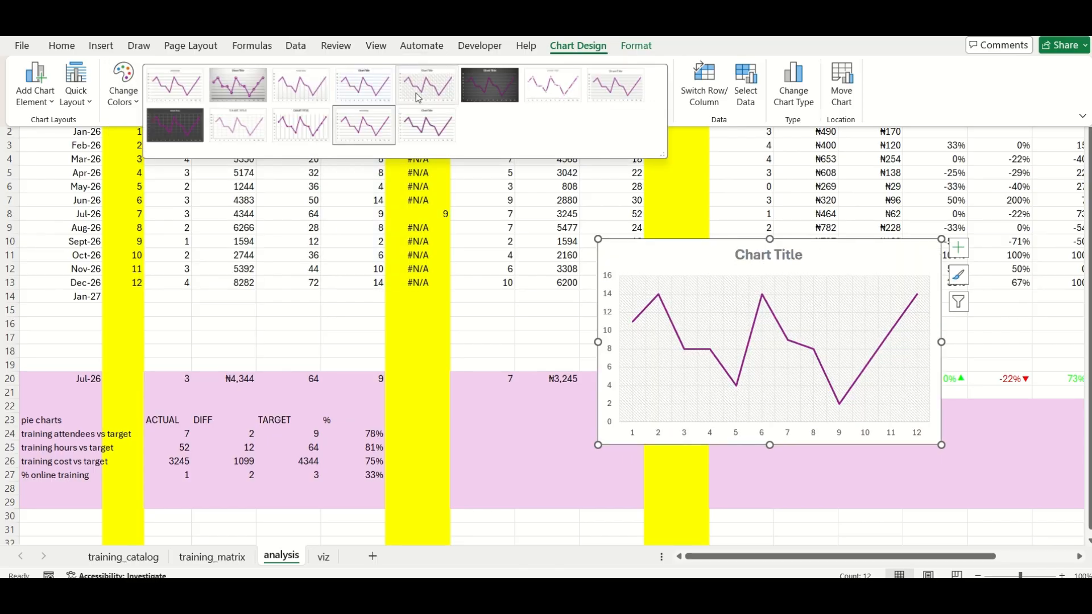
pyautogui.click(550, 95)
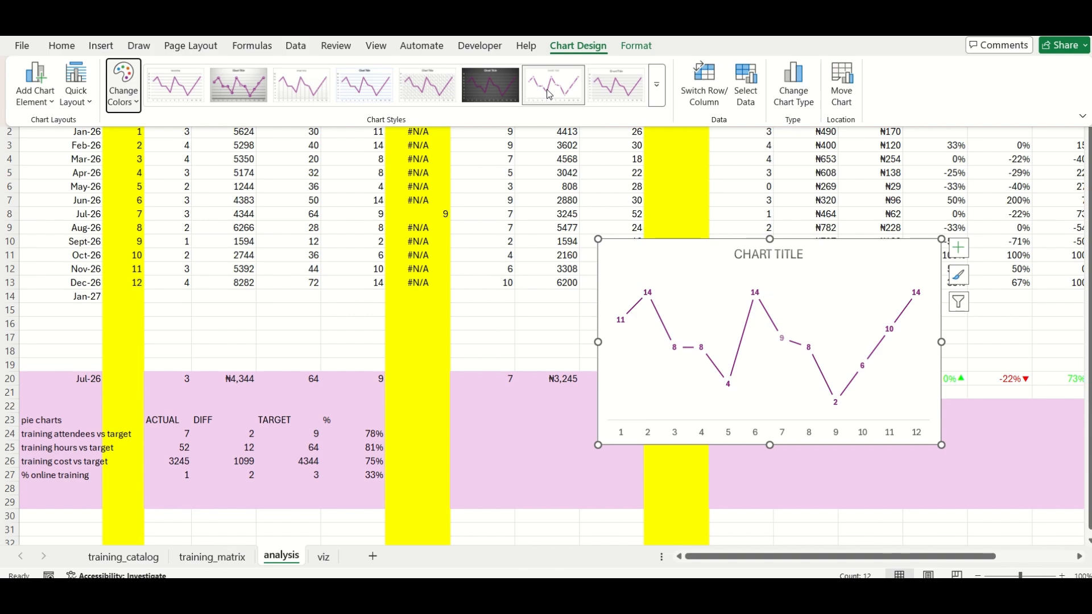
# Move the participants chart toward the data table and select its [selmonth] series for formatting
pyautogui.click(754, 297)
pyautogui.moveTo(825, 245); pyautogui.dragTo(650, 205)
pyautogui.doubleClick(745, 215)
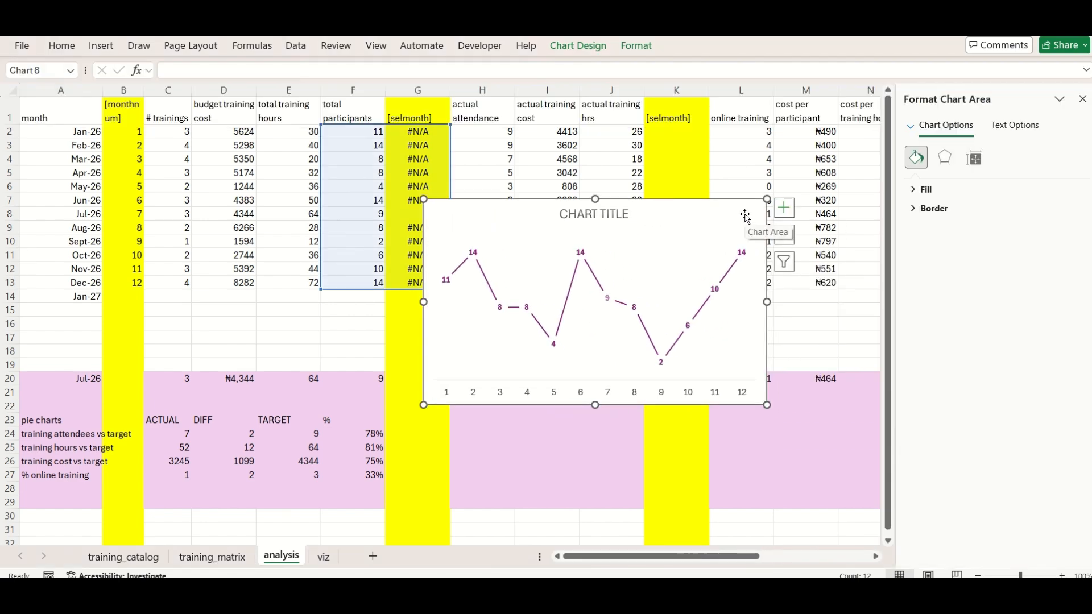
pyautogui.click(980, 158)
pyautogui.click(730, 258)
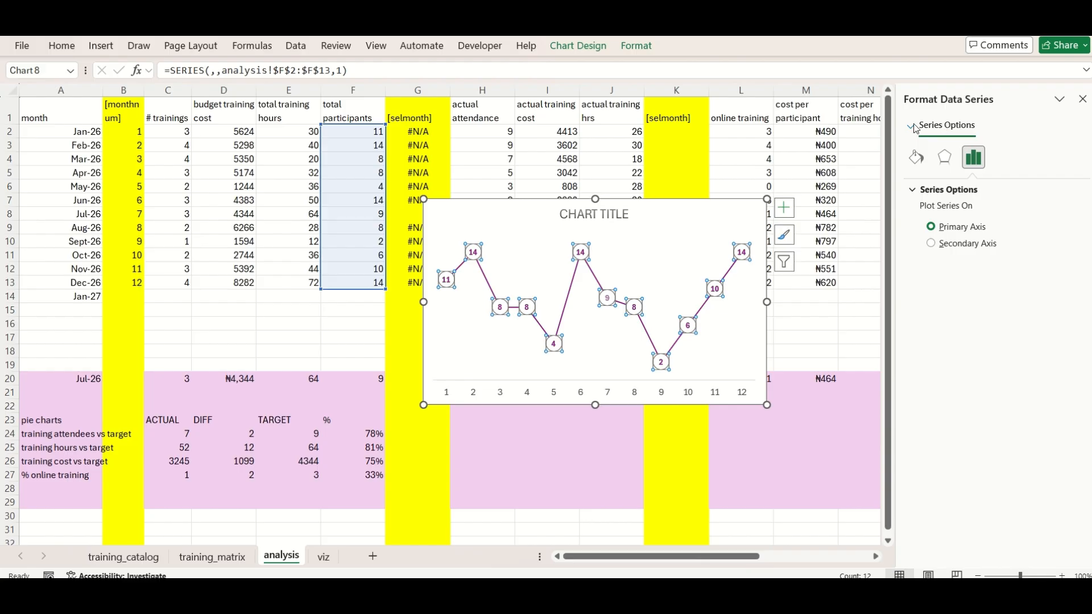
pyautogui.click(911, 127)
pyautogui.click(936, 253)
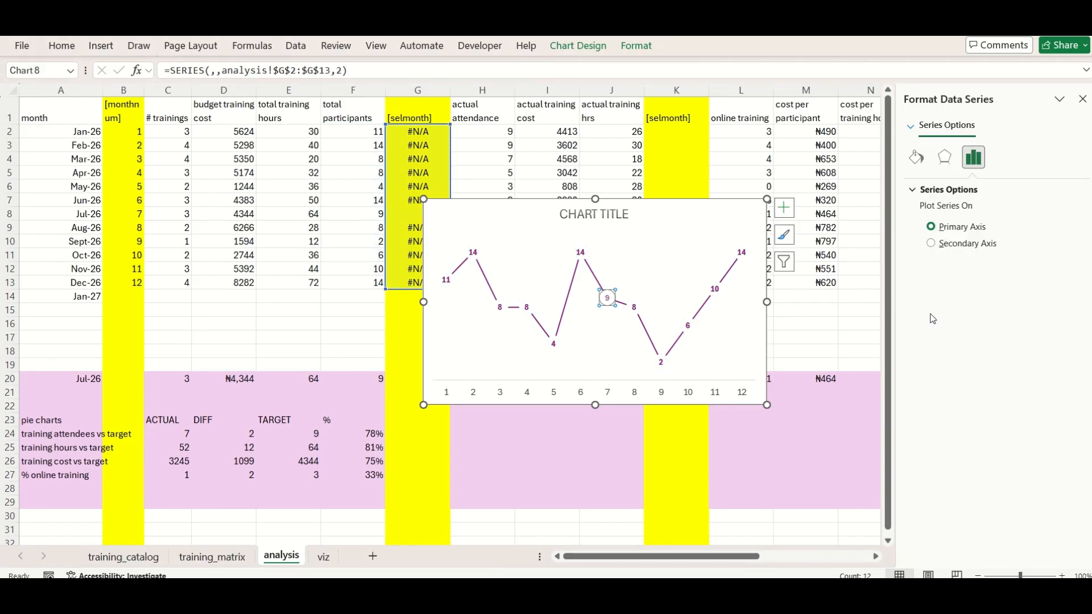
# Set the [selmonth] series to built-in circular markers and enlarge them slightly
pyautogui.click(917, 158)
pyautogui.click(977, 194)
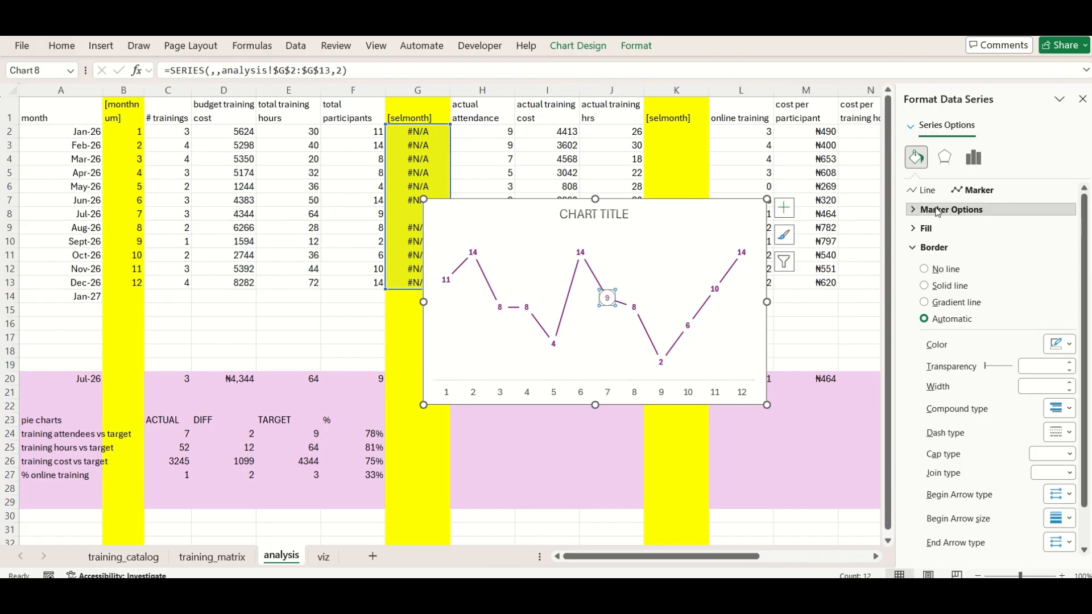
pyautogui.click(952, 210)
pyautogui.click(924, 263)
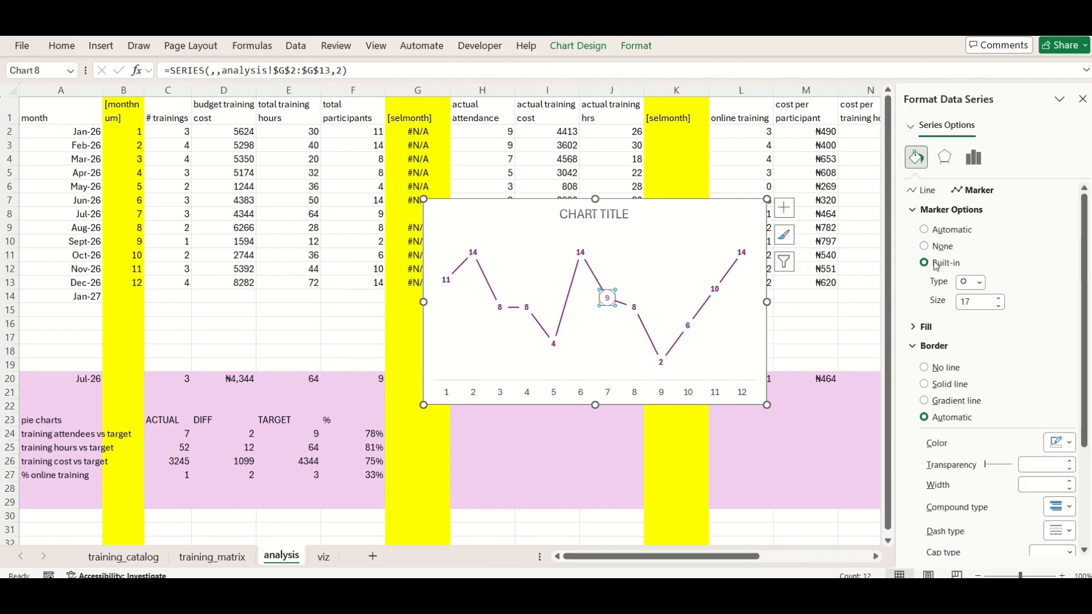
pyautogui.click(979, 284)
pyautogui.click(998, 299)
pyautogui.click(999, 299)
pyautogui.click(834, 280)
# Reselect the [selmonth] series of the participants chart and give its marker a solid fill
pyautogui.click(609, 261)
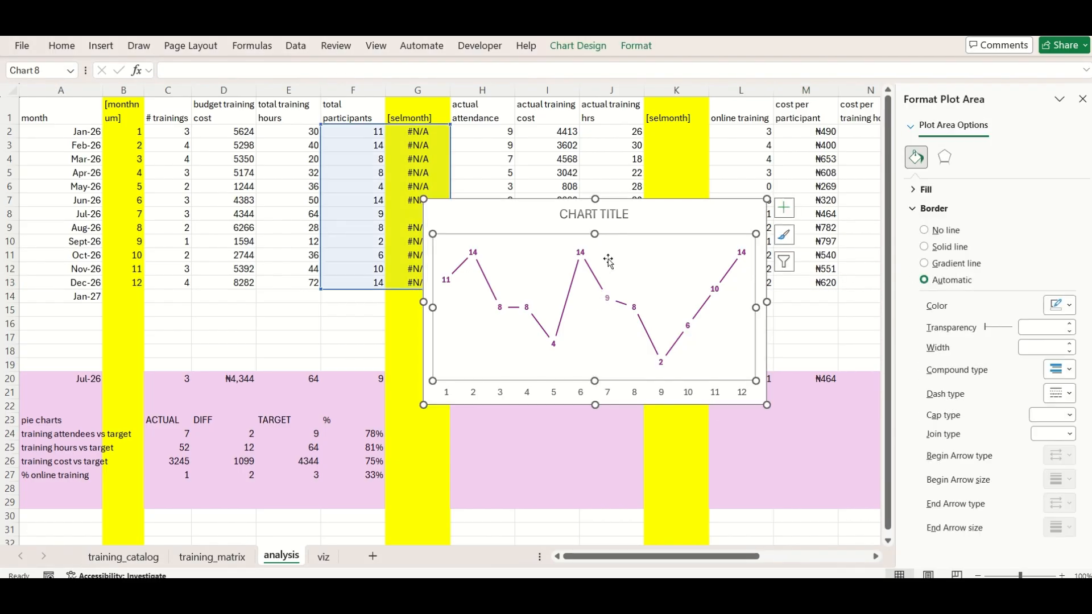
pyautogui.click(608, 294)
pyautogui.click(739, 254)
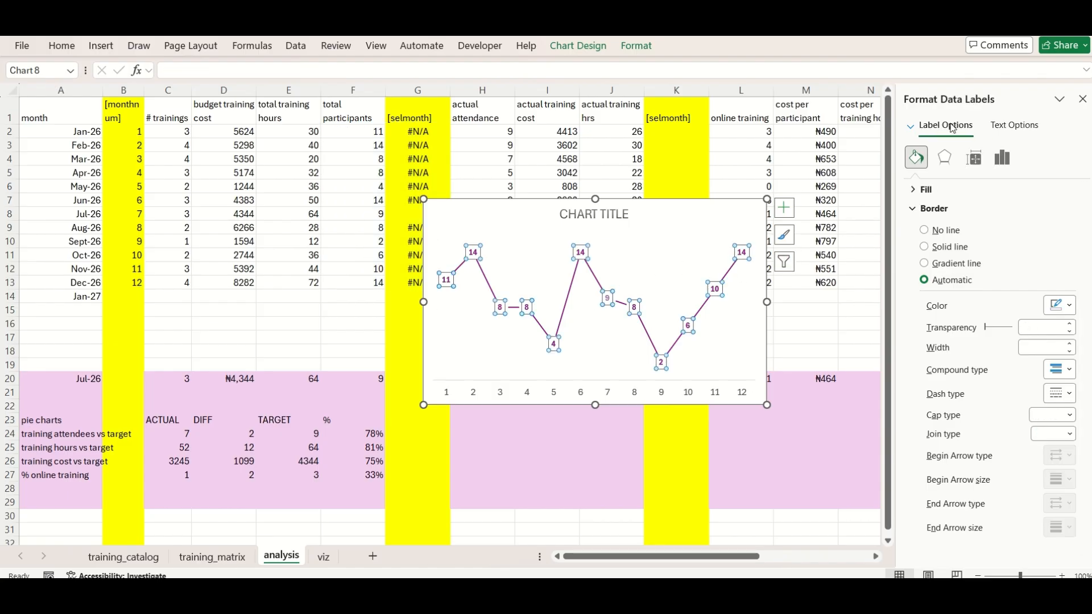
pyautogui.click(949, 126)
pyautogui.click(933, 254)
pyautogui.click(973, 190)
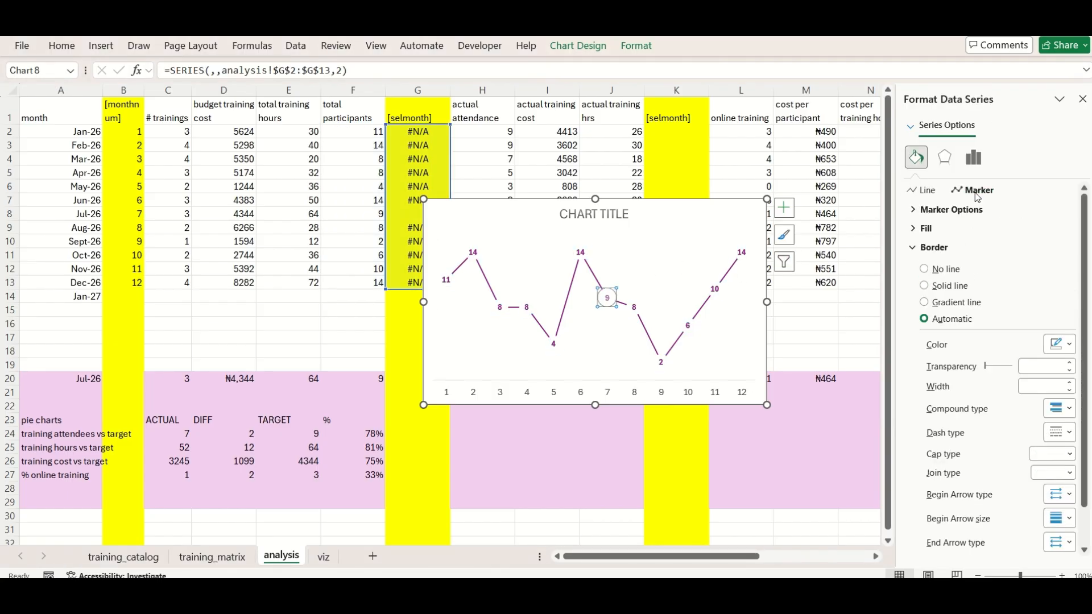
pyautogui.click(926, 228)
pyautogui.click(926, 267)
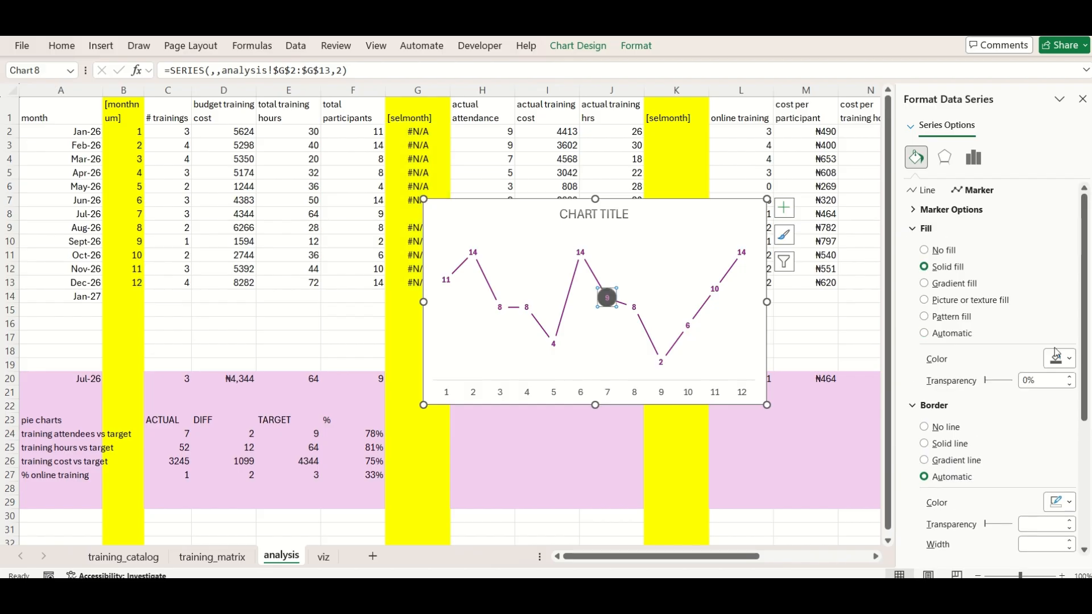
# Try dark green and light green for the [selmonth] marker, and settle on a yellow fill
pyautogui.click(1071, 360)
pyautogui.click(1028, 208)
pyautogui.click(1069, 359)
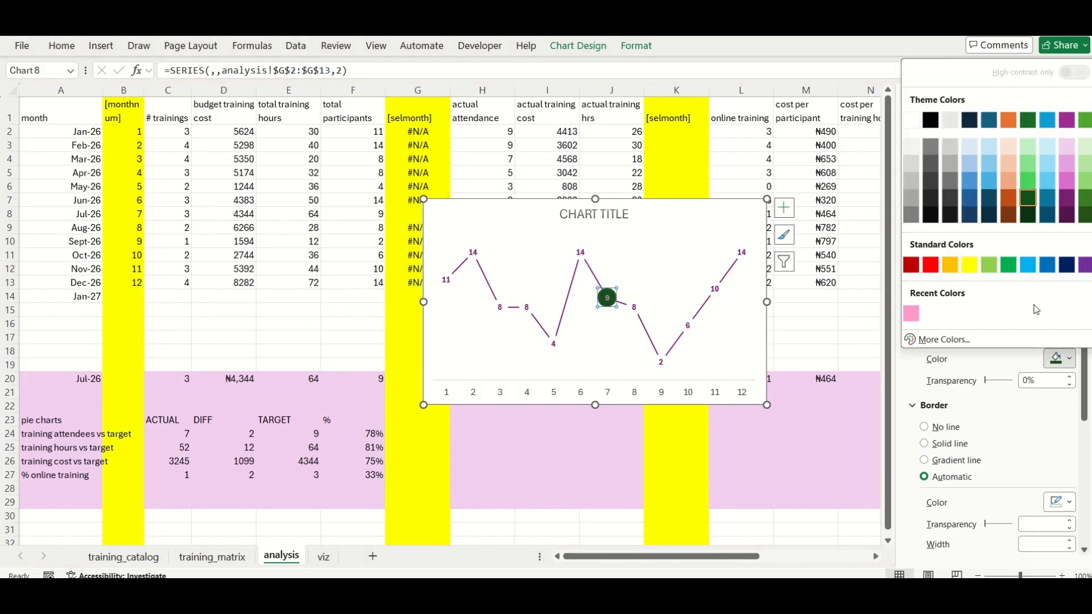
pyautogui.click(990, 265)
pyautogui.click(1070, 360)
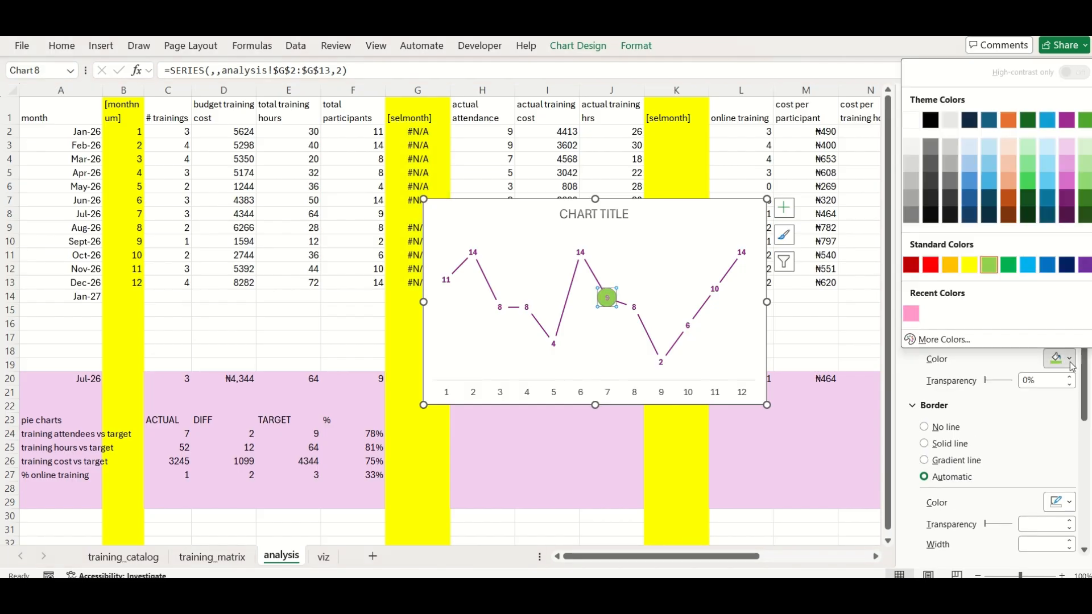
pyautogui.click(970, 265)
pyautogui.click(757, 364)
# Use the months in A2:A13 as the horizontal axis labels of the participants chart
pyautogui.click(714, 393)
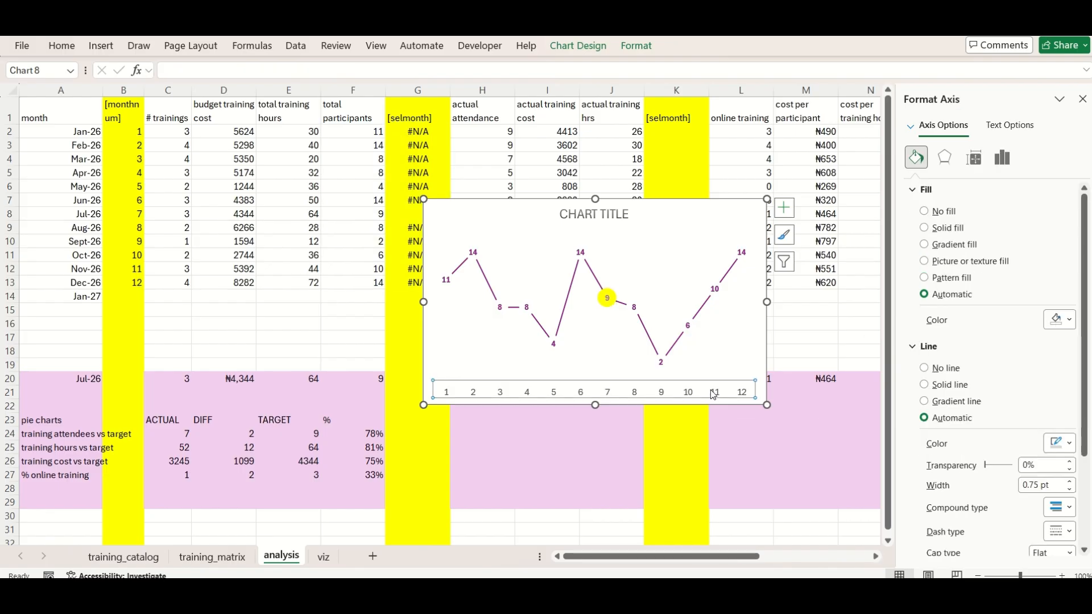
pyautogui.click(578, 45)
pyautogui.click(742, 101)
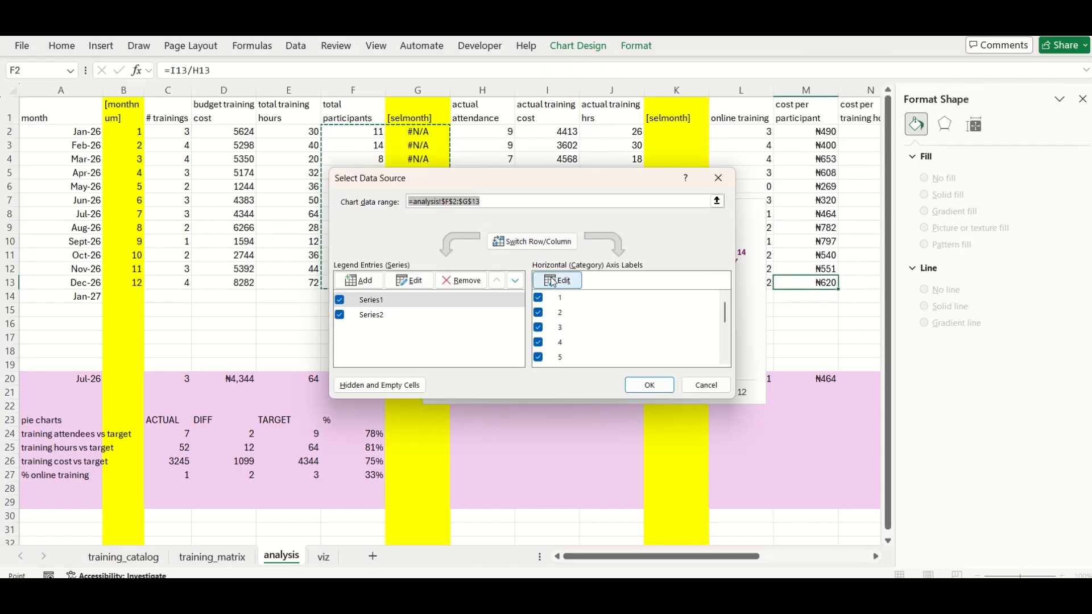
pyautogui.click(558, 280)
pyautogui.moveTo(88, 130); pyautogui.dragTo(91, 284)
pyautogui.click(556, 309)
pyautogui.click(655, 386)
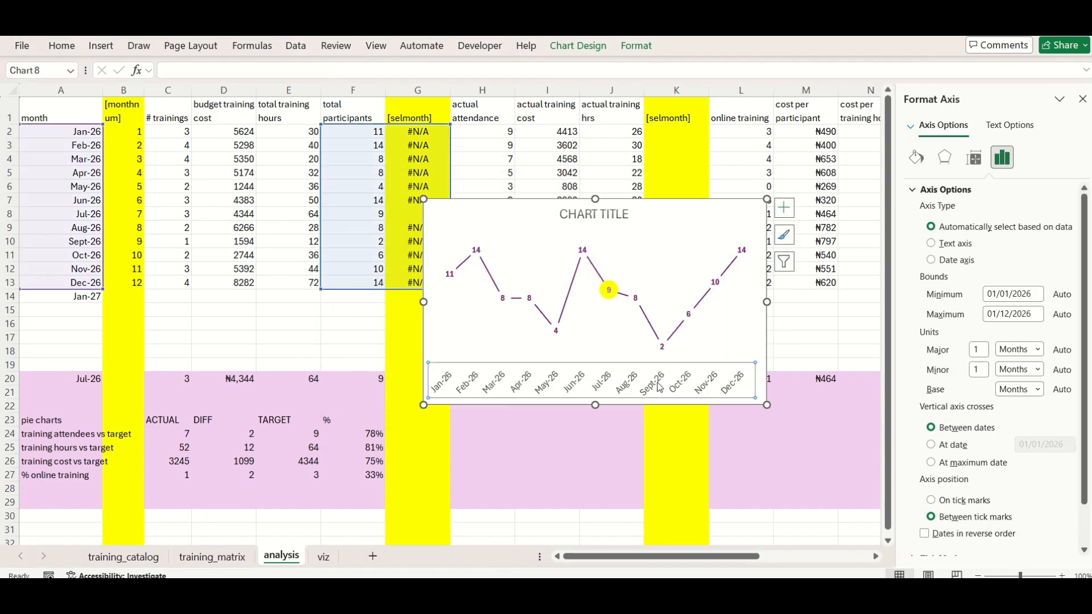
# Format the participants chart's month axis with the custom number code mmm
pyautogui.scroll(-2, 944, 511)
pyautogui.click(945, 547)
pyautogui.scroll(-3, 955, 529)
pyautogui.moveTo(987, 525); pyautogui.dragTo(879, 511)
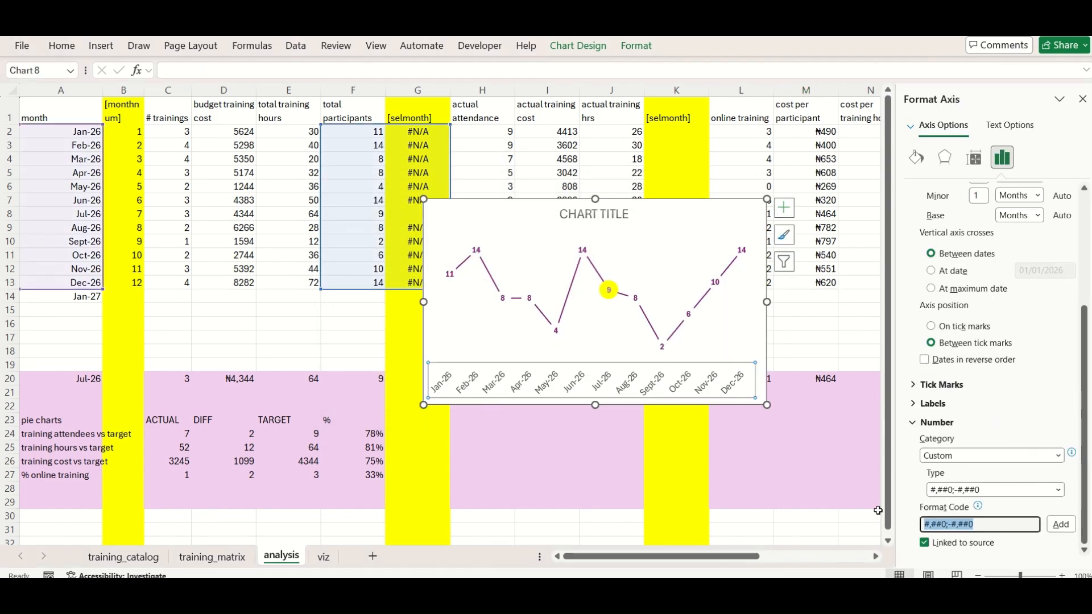
pyautogui.write('mmm')
pyautogui.click(1068, 527)
# Cut the formatted participants chart from the analysis sheet and paste it into the Total Participants chart on viz
pyautogui.click(761, 206)
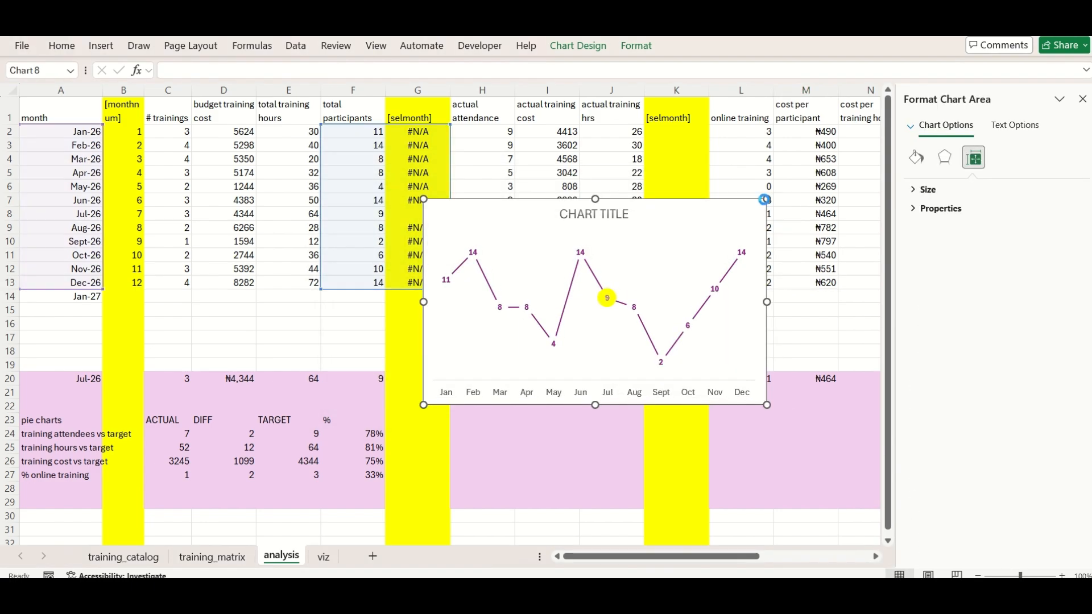
pyautogui.hotkey('ctrl', 'x')
pyautogui.click(323, 557)
pyautogui.click(536, 340)
pyautogui.hotkey('ctrl', 'v')
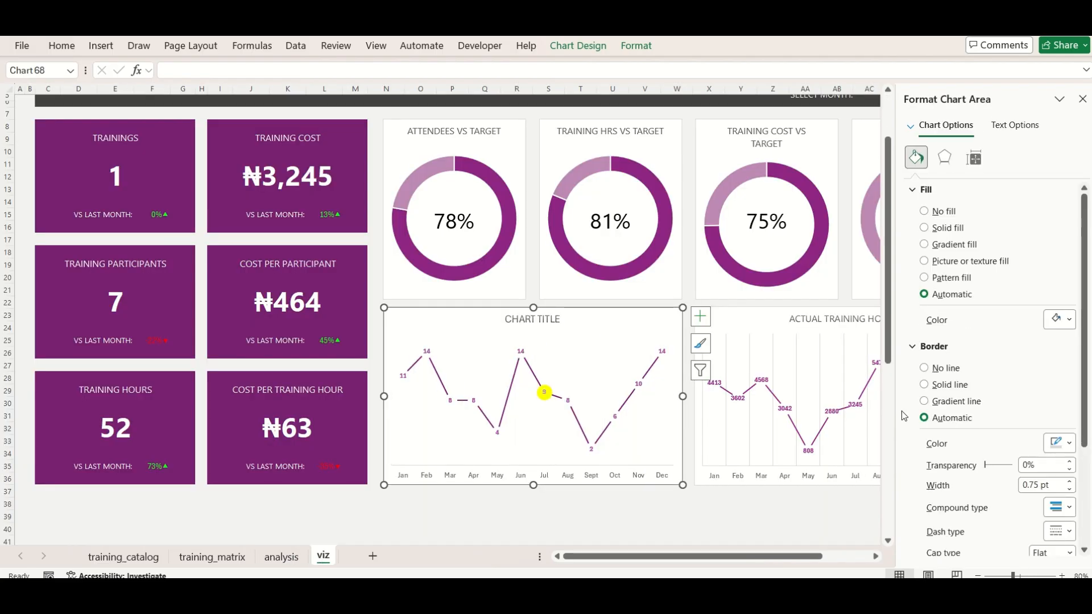
# Add primary major vertical gridlines to the pasted participants chart
pyautogui.click(700, 317)
pyautogui.click(821, 418)
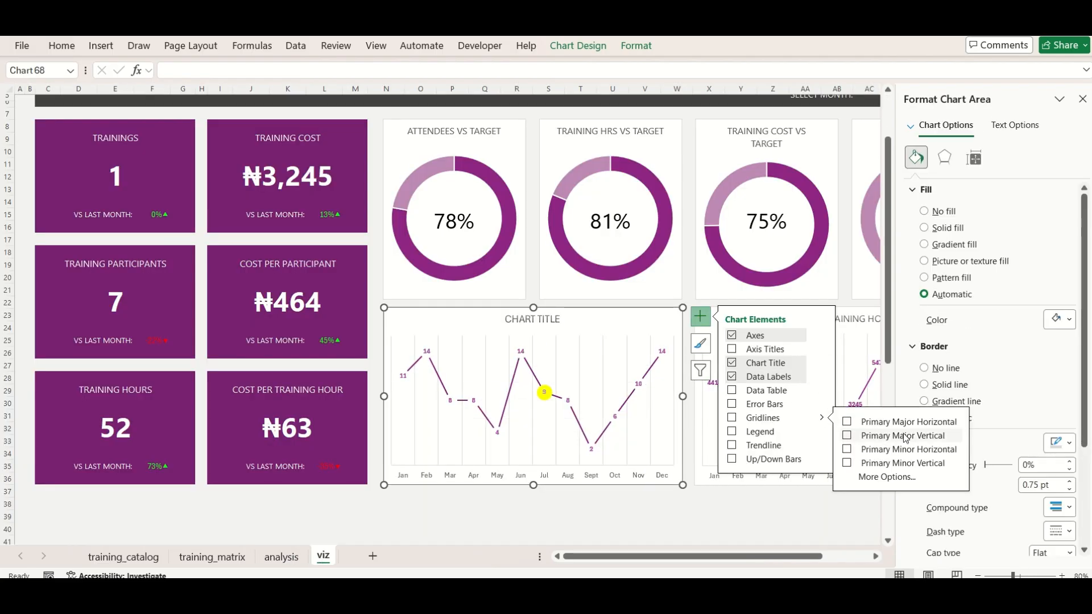
pyautogui.click(750, 514)
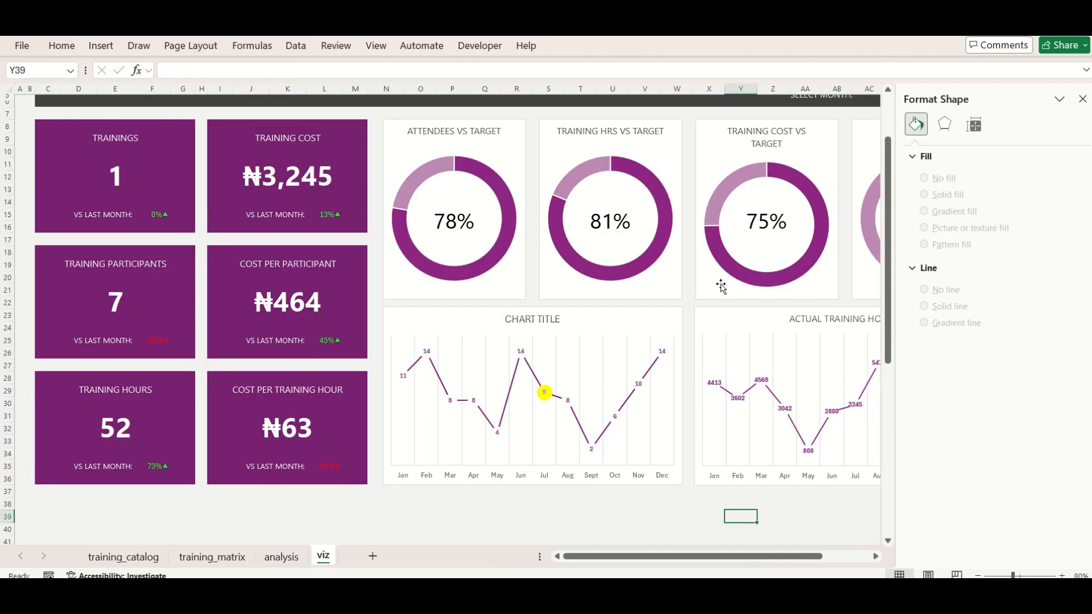
# Title the pasted chart TRAINING PARTICIPANTS, recolour its selected-month marker light pink, and close the formatting options
pyautogui.click(604, 313)
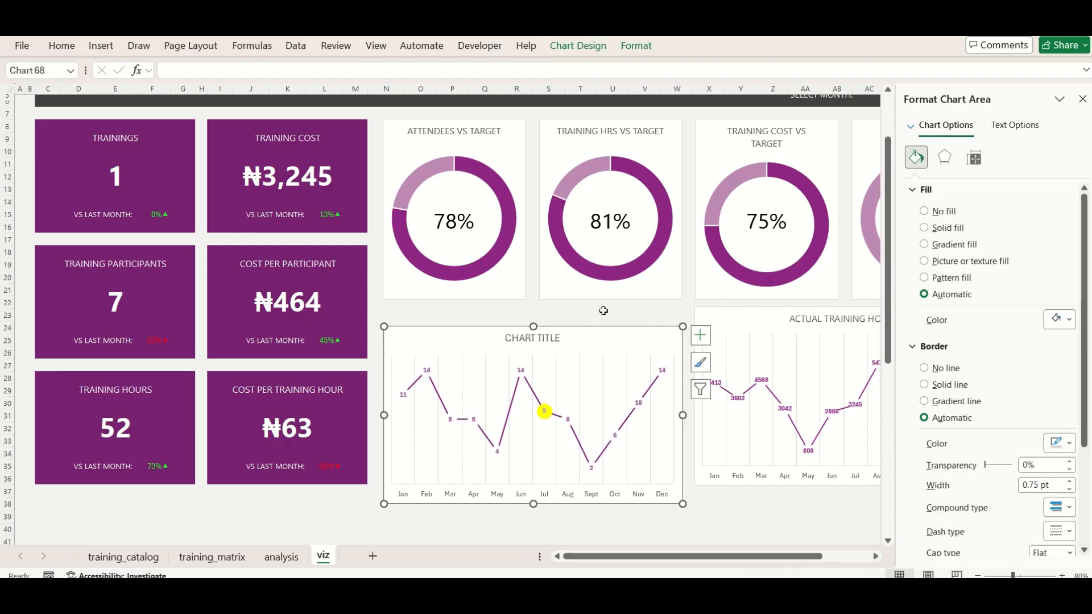
pyautogui.click(545, 319)
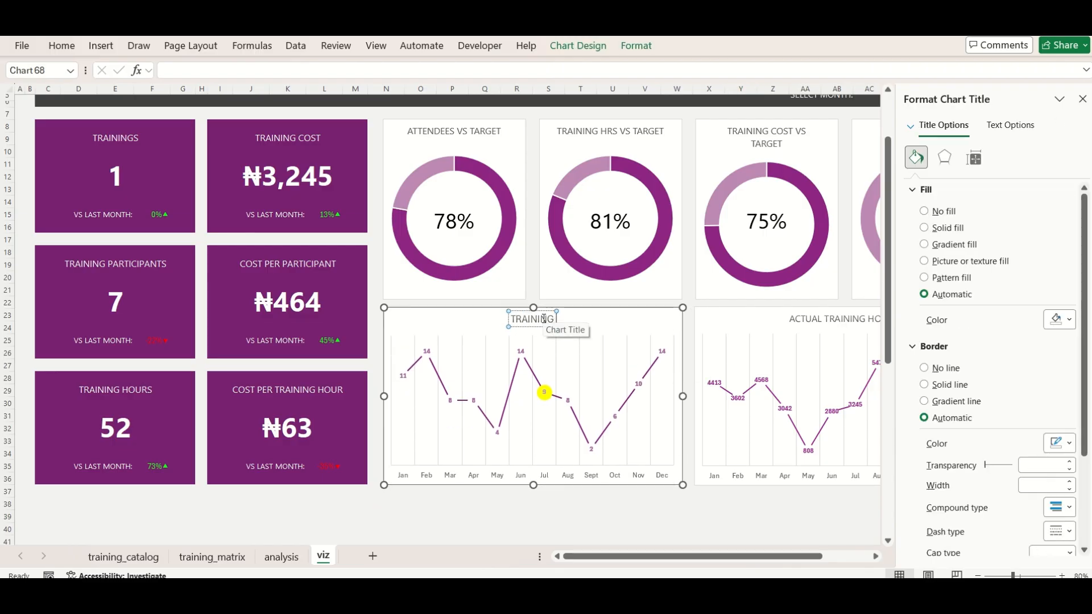
pyautogui.click(519, 526)
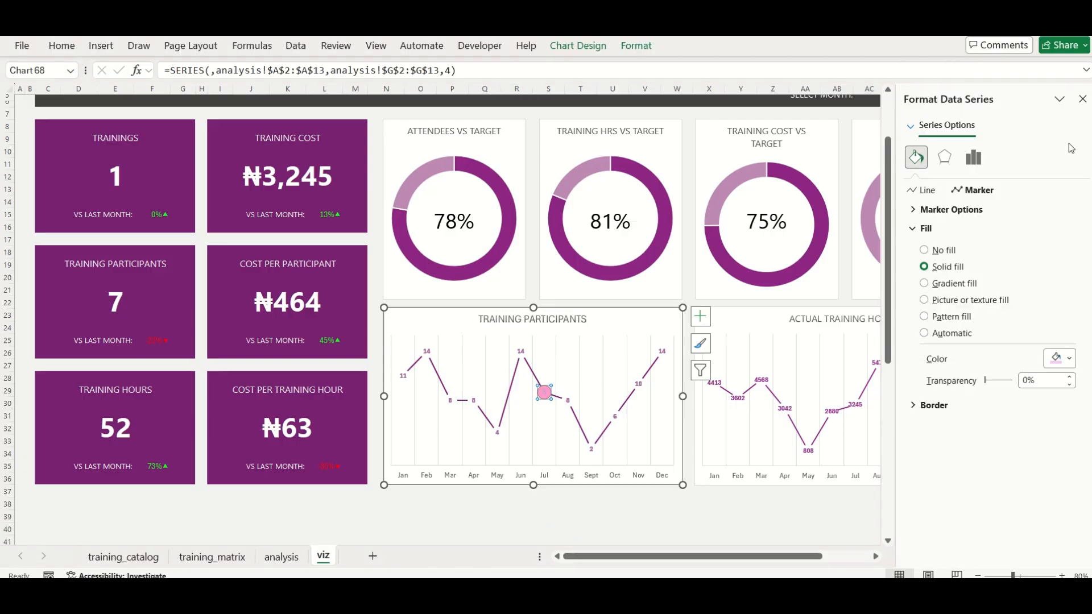
pyautogui.click(648, 502)
pyautogui.click(1082, 97)
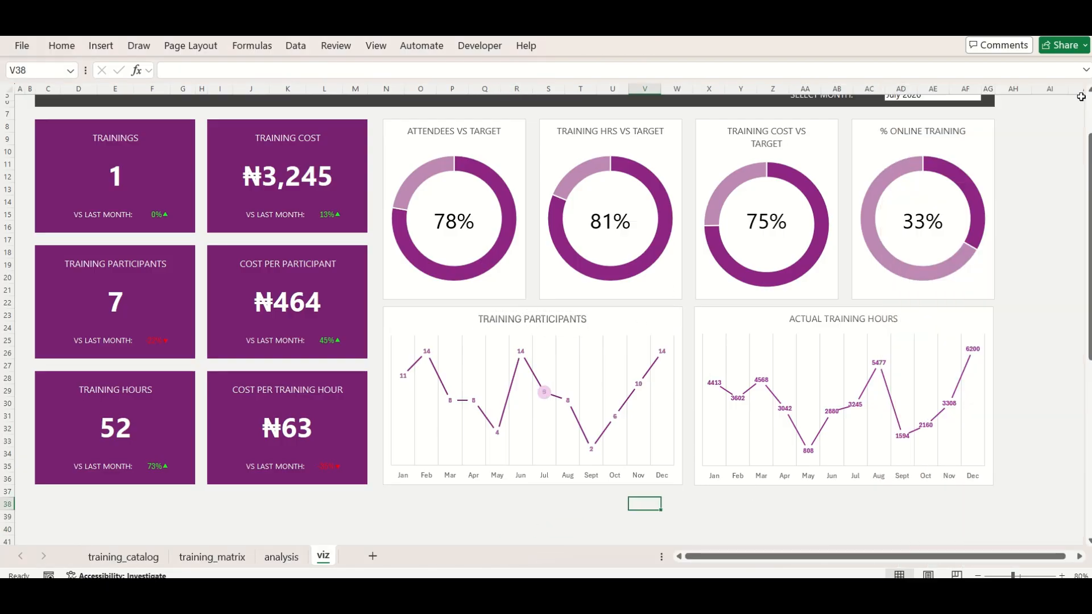
pyautogui.scroll(2, 1011, 164)
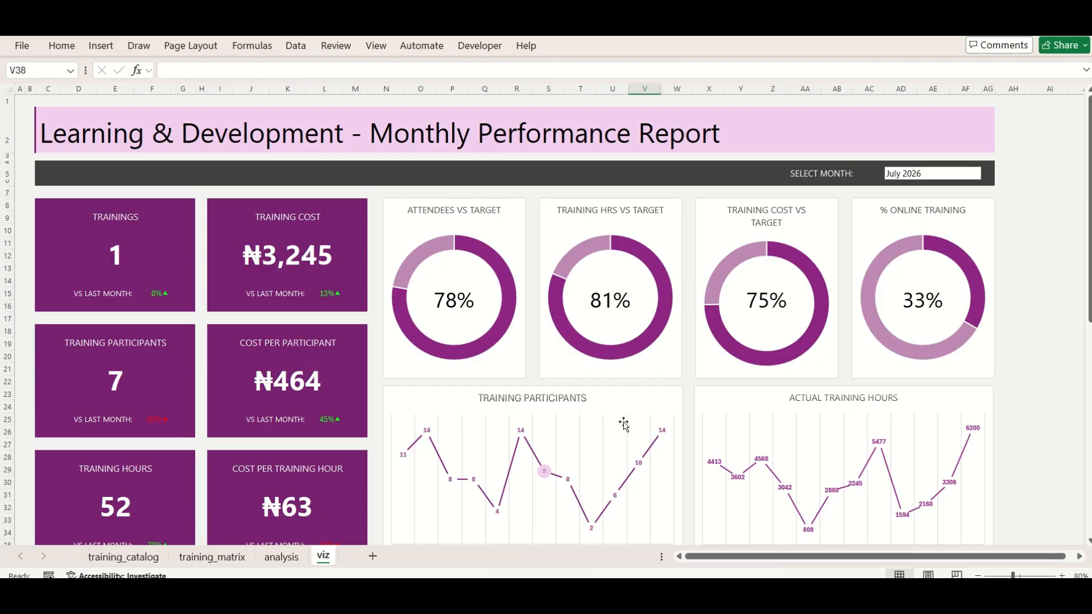
# Copy the selected-month formula from G2 on the analysis sheet into column K from K2 down to K14
pyautogui.click(282, 557)
pyautogui.click(426, 130)
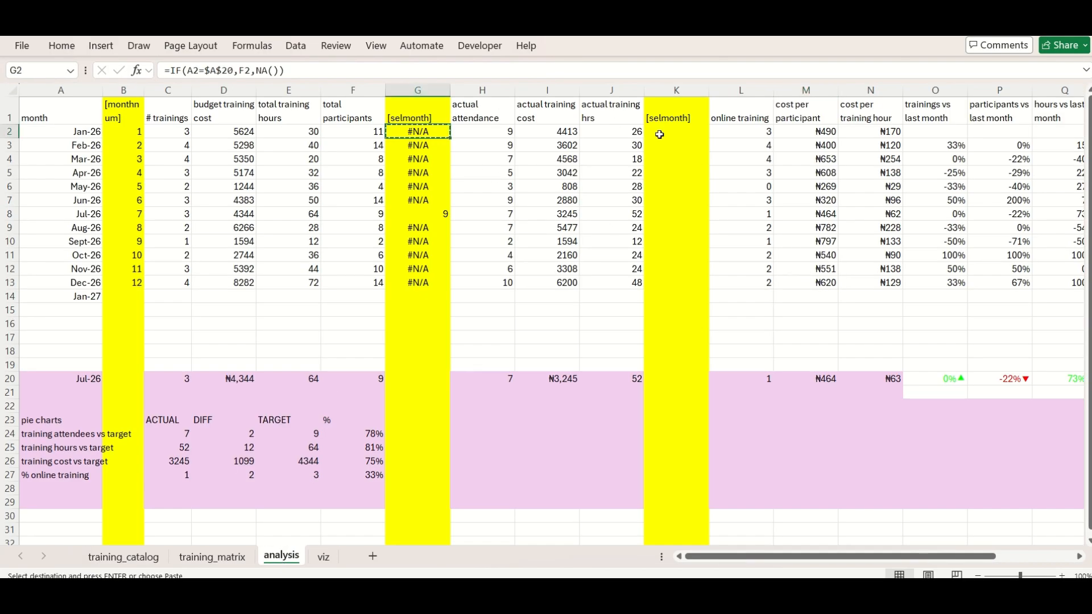
pyautogui.moveTo(660, 134); pyautogui.dragTo(677, 297)
pyautogui.hotkey('ctrl', 'v')
# Correct K2 to =IF(A2=$A$20,J2,NA()) and fill the formula down column K
pyautogui.click(610, 71)
pyautogui.click(194, 71)
pyautogui.press('BackSpace')
pyautogui.write('A')
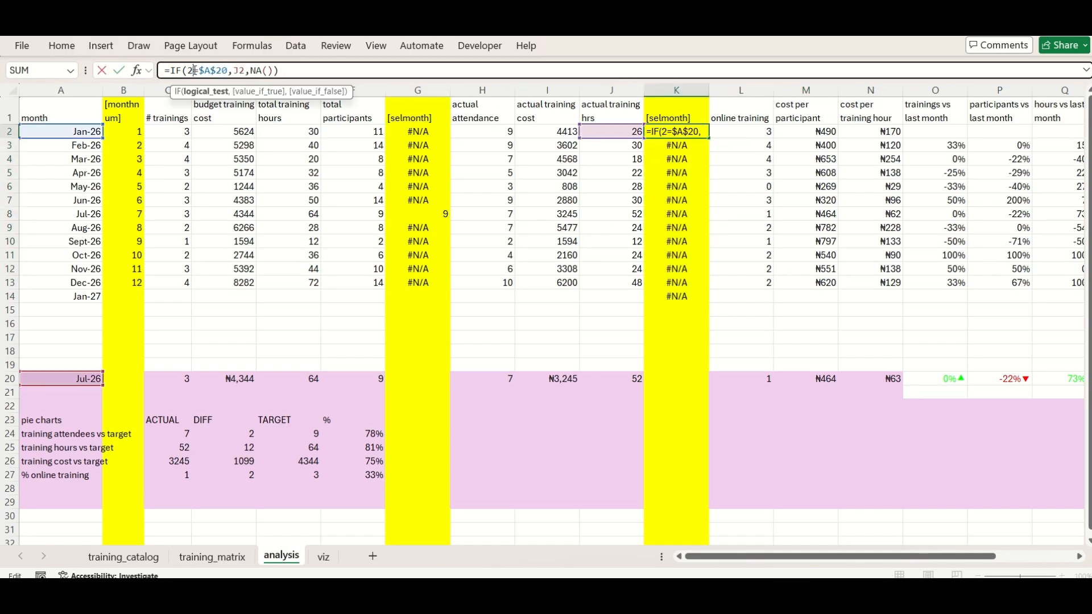
pyautogui.press('Return')
pyautogui.click(677, 132)
pyautogui.doubleClick(709, 138)
# Insert a line chart with markers from J1:K13, actual training hrs and [selmonth], and delete its legend
pyautogui.moveTo(612, 114); pyautogui.dragTo(676, 283)
pyautogui.click(100, 46)
pyautogui.click(393, 69)
pyautogui.click(408, 128)
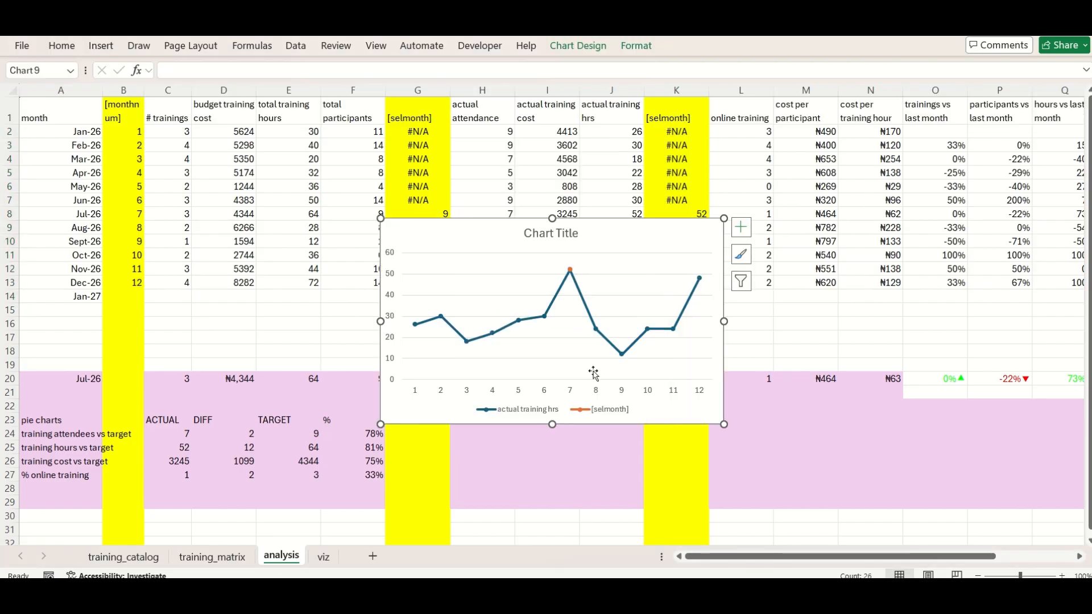
pyautogui.click(526, 409)
pyautogui.press('Delete')
# Give the training hours chart a purple palette and the chart style that shows values in place of markers
pyautogui.click(578, 46)
pyautogui.click(124, 91)
pyautogui.click(165, 336)
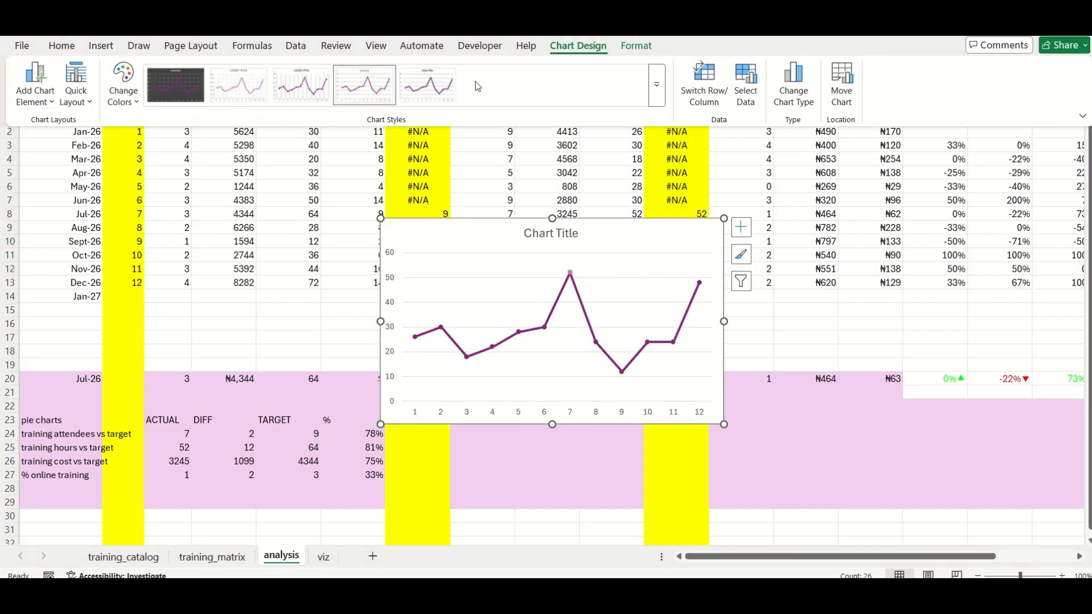
pyautogui.click(657, 84)
pyautogui.click(239, 86)
# Use the months in A2:A13 as the horizontal axis labels of the training hours chart
pyautogui.click(745, 85)
pyautogui.click(562, 284)
pyautogui.moveTo(79, 132); pyautogui.dragTo(90, 284)
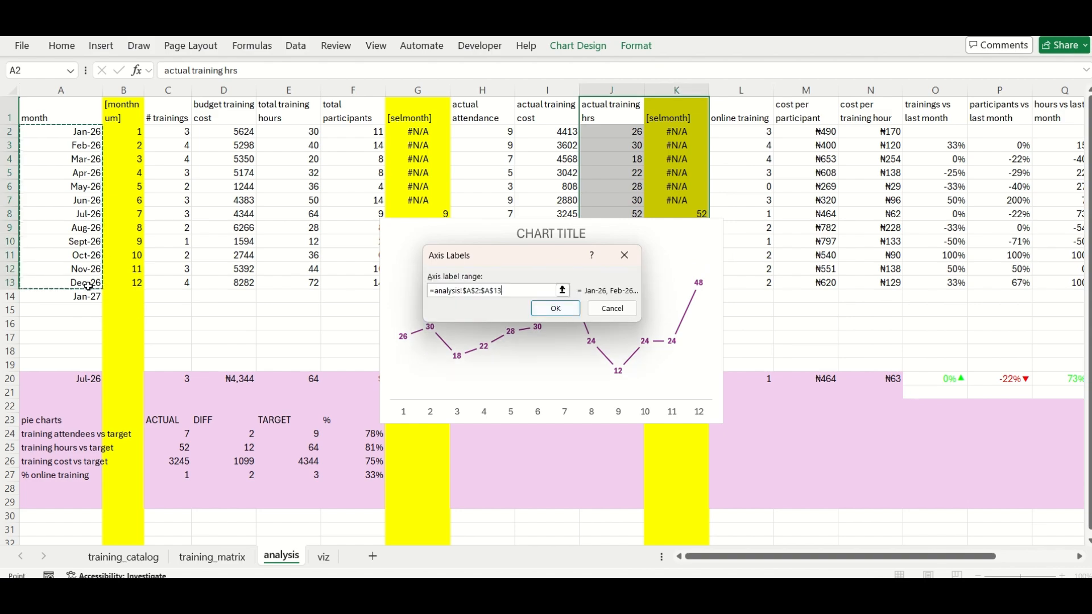
pyautogui.click(556, 309)
pyautogui.click(660, 405)
# Format the training hours chart's month axis with the custom number code mmm
pyautogui.doubleClick(647, 397)
pyautogui.scroll(-2, 997, 531)
pyautogui.click(937, 549)
pyautogui.scroll(-3, 990, 515)
pyautogui.moveTo(976, 529); pyautogui.dragTo(921, 528)
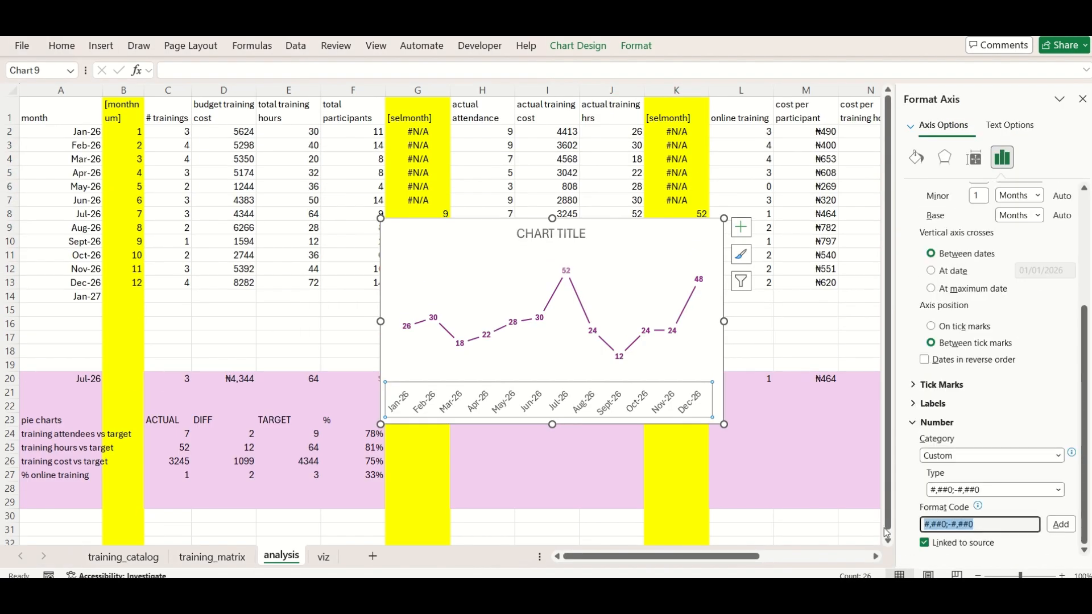
pyautogui.write('mmmm')
pyautogui.click(1060, 528)
pyautogui.click(967, 528)
pyautogui.click(1061, 528)
# Add primary major vertical gridlines to the training hours chart
pyautogui.click(742, 227)
pyautogui.click(859, 328)
pyautogui.click(951, 346)
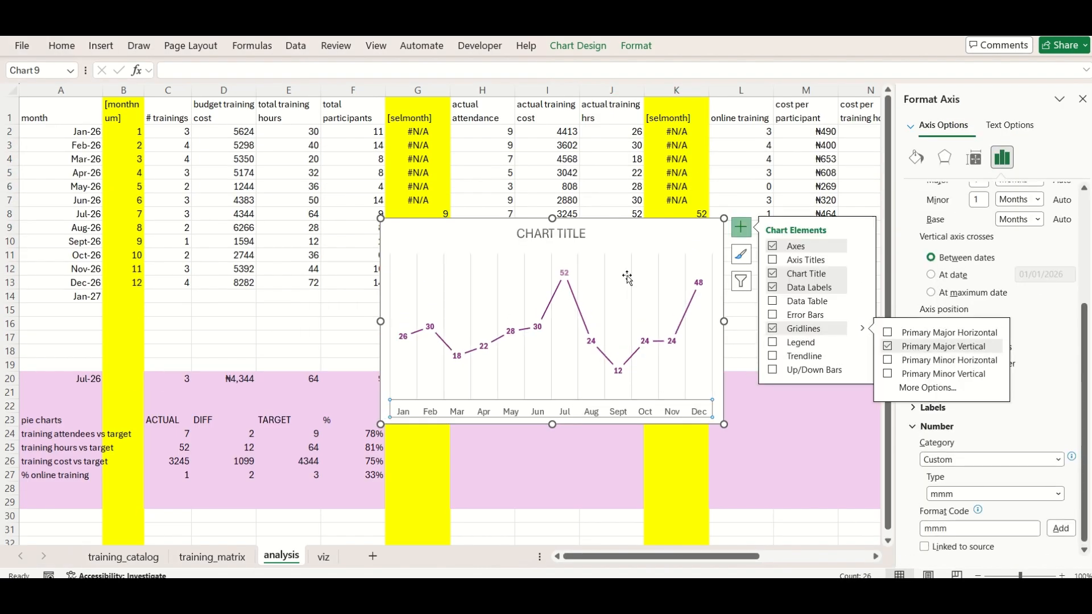
# Give the [selmonth] marker in the training hours chart a solid light pink fill
pyautogui.click(909, 127)
pyautogui.click(942, 270)
pyautogui.click(916, 158)
pyautogui.click(968, 188)
pyautogui.click(946, 263)
pyautogui.click(1065, 353)
pyautogui.click(1061, 399)
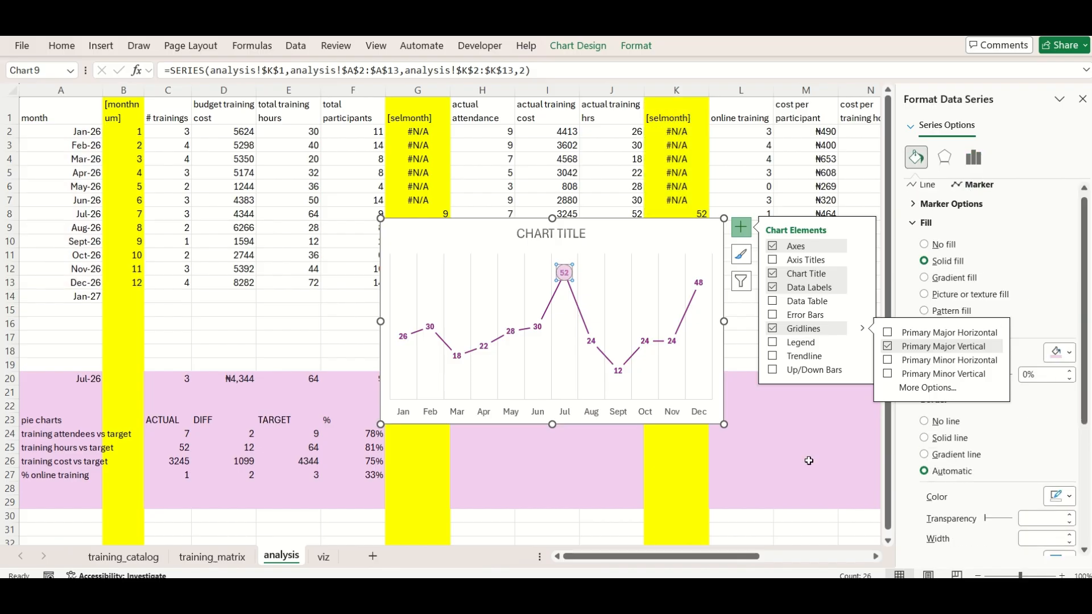
pyautogui.click(809, 462)
# Title the new training hours chart on the analysis sheet to match the ACTUAL TRAINING HOURS chart on viz
pyautogui.click(323, 557)
pyautogui.click(292, 559)
pyautogui.click(549, 234)
pyautogui.click(548, 234)
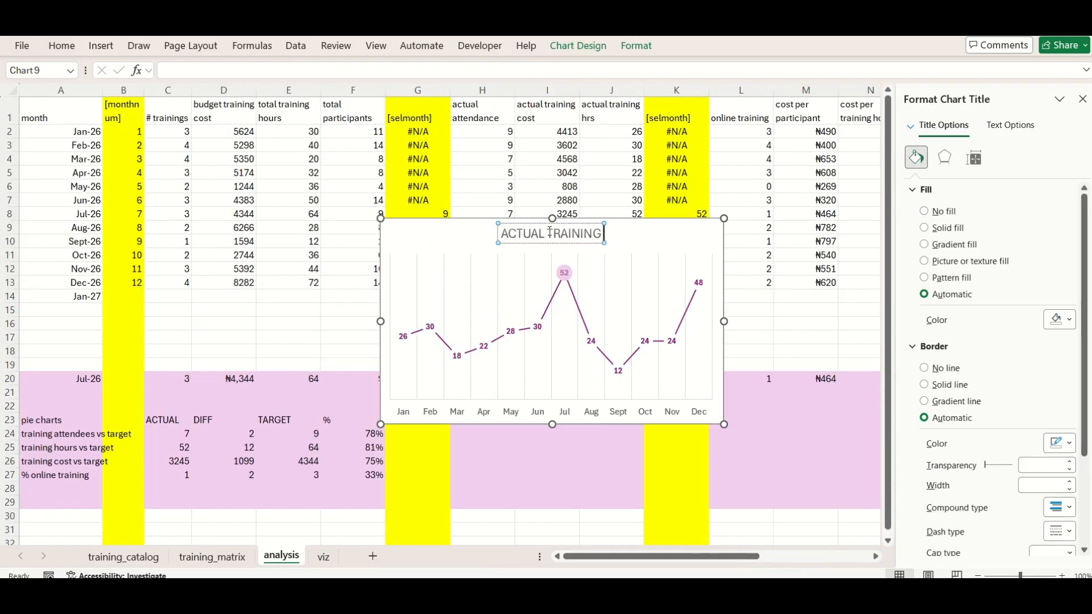